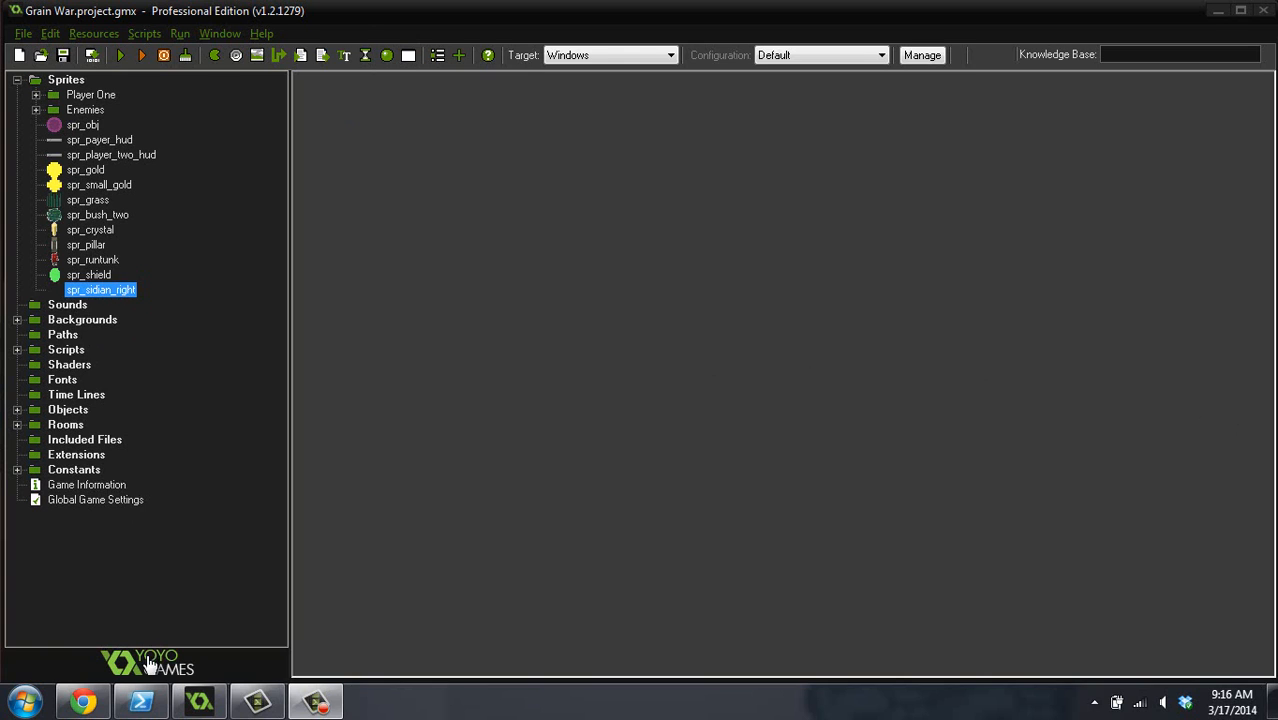
- Switch to Chrome to study the reference sketch of the spiked rock creature, and return to GameMaker
click(84, 702)
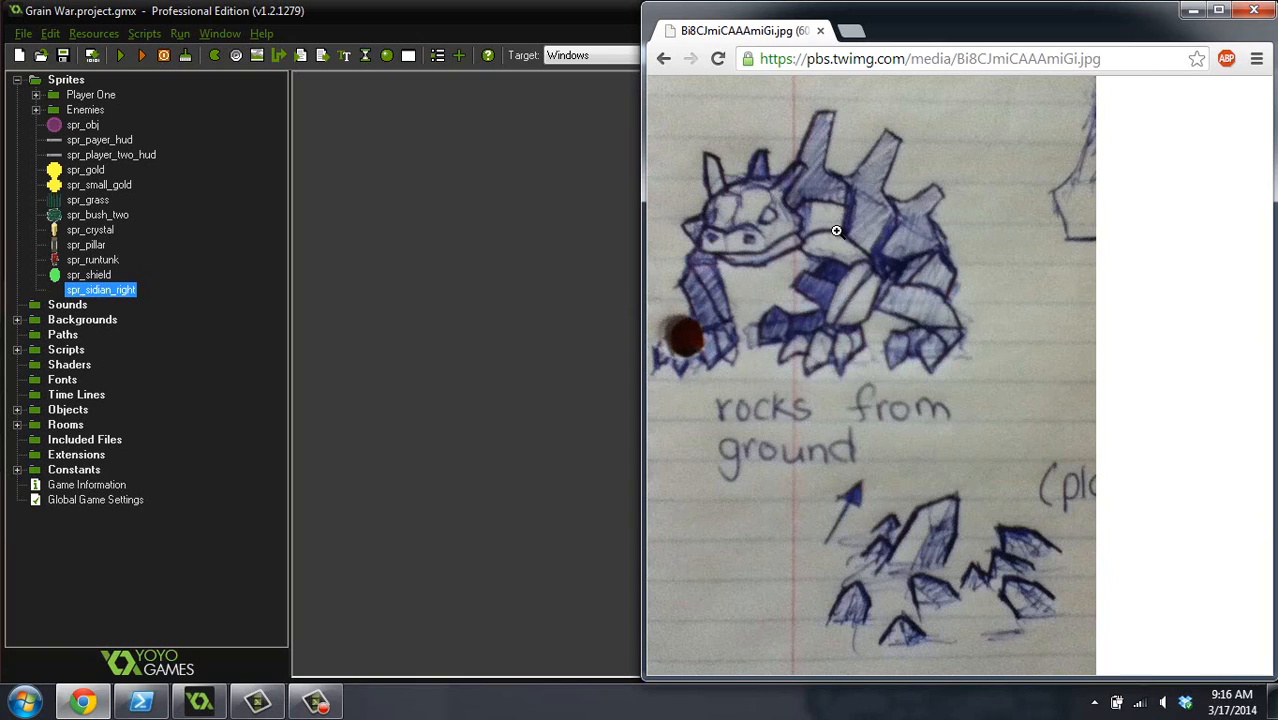
click(305, 230)
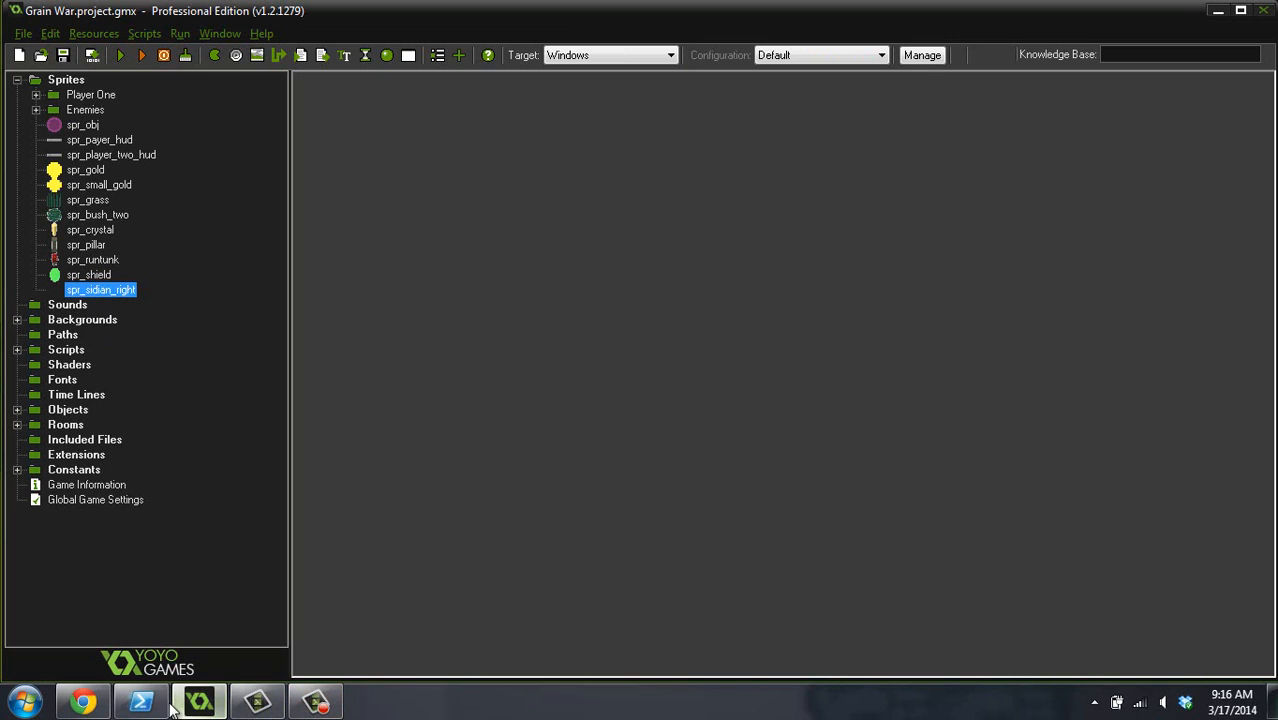
click(104, 706)
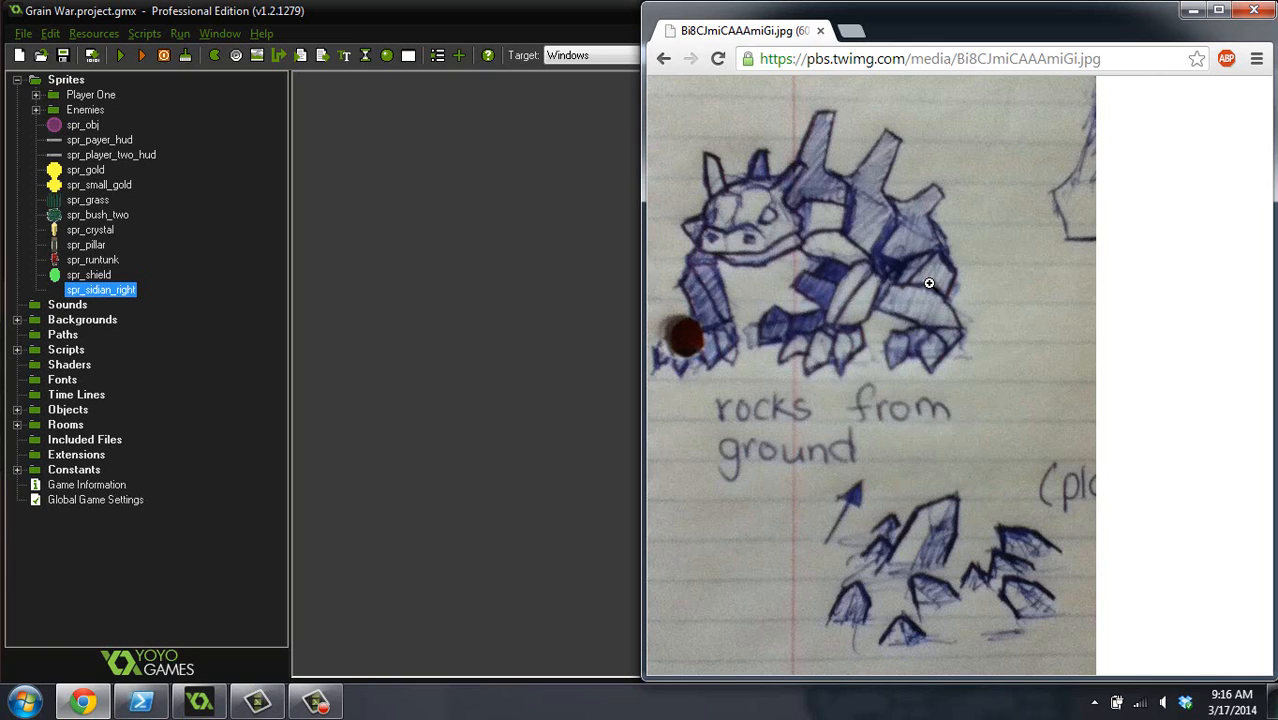
click(524, 155)
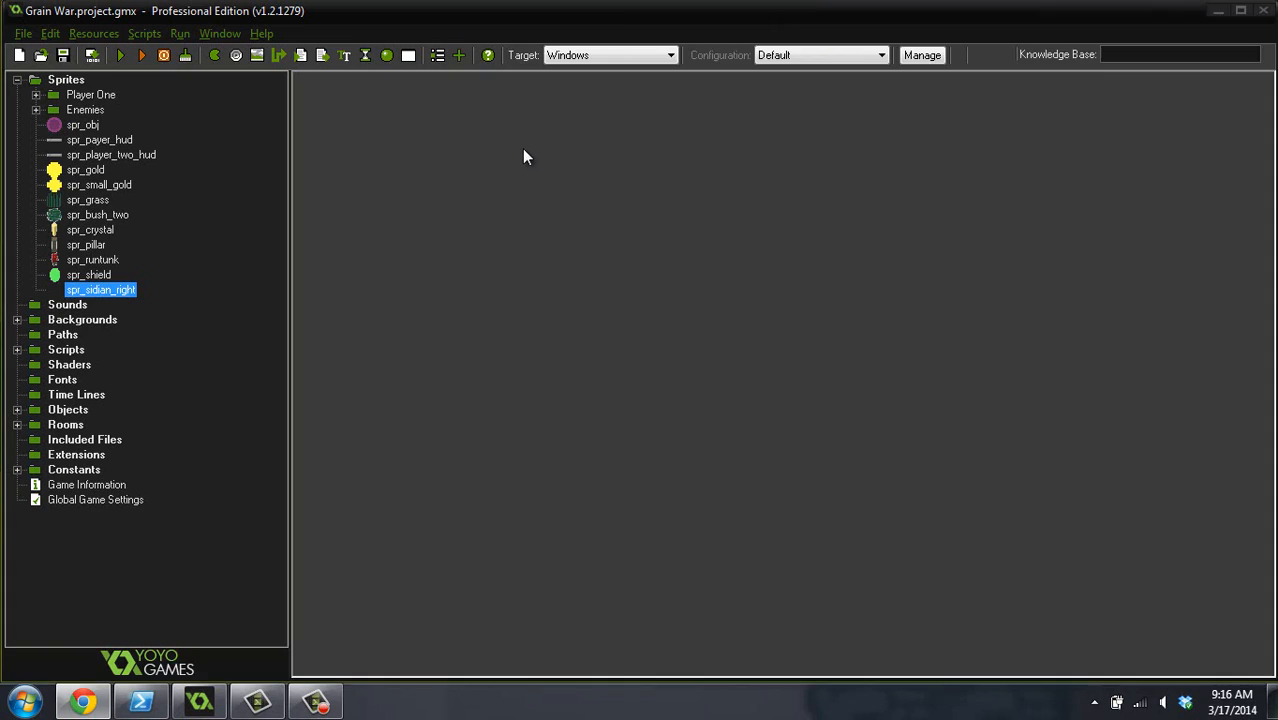
- Open the spr_sidian_right sprite and bring up its single frame, image 0, in the Image Editor
double_click(118, 292)
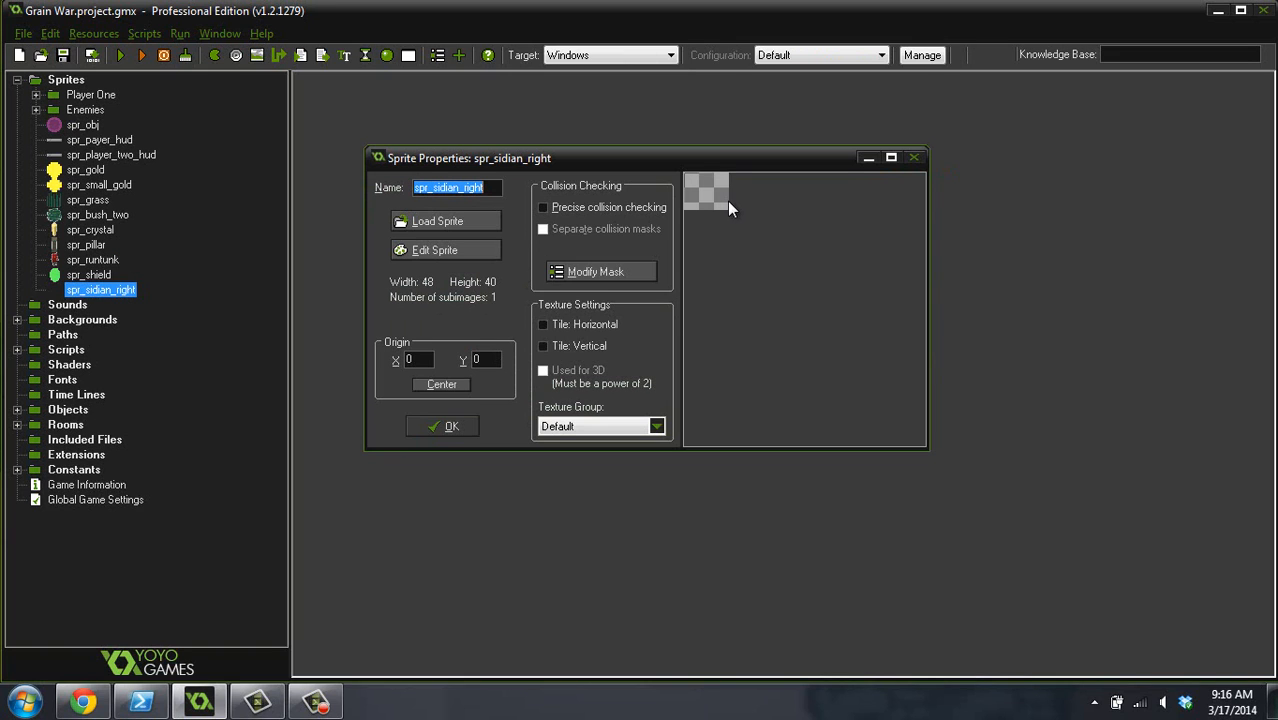
click(435, 251)
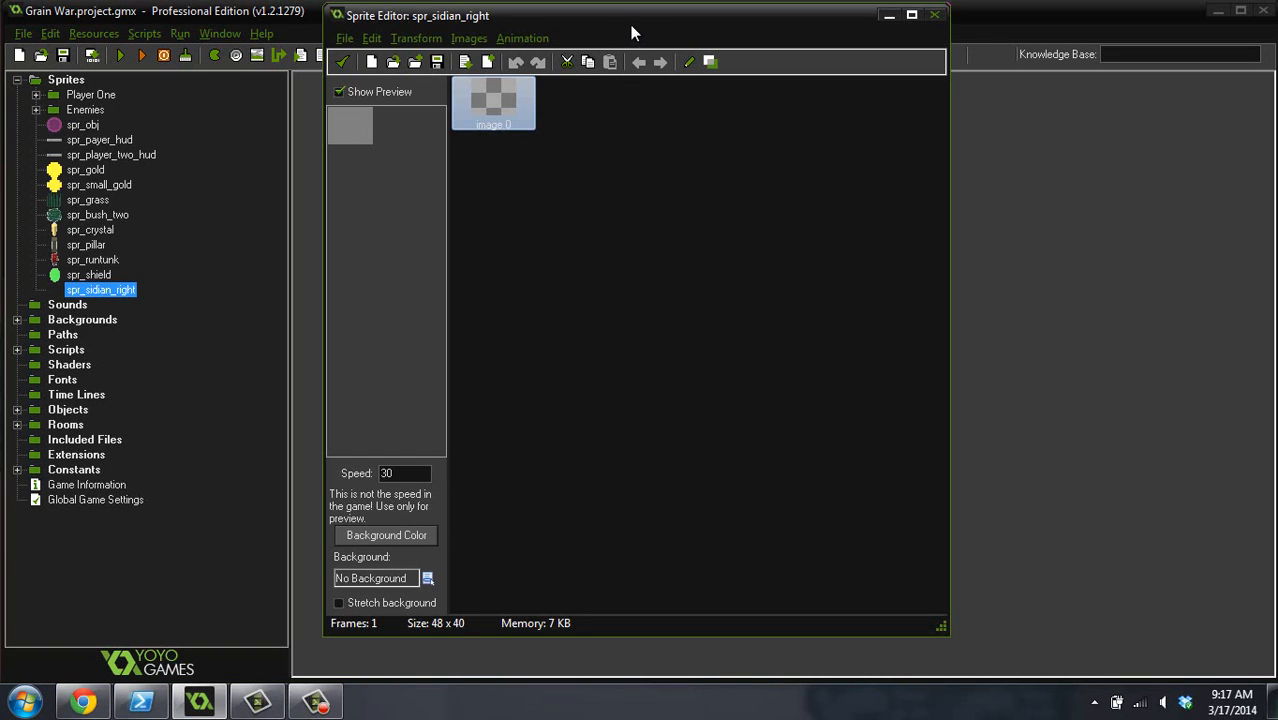
double_click(475, 110)
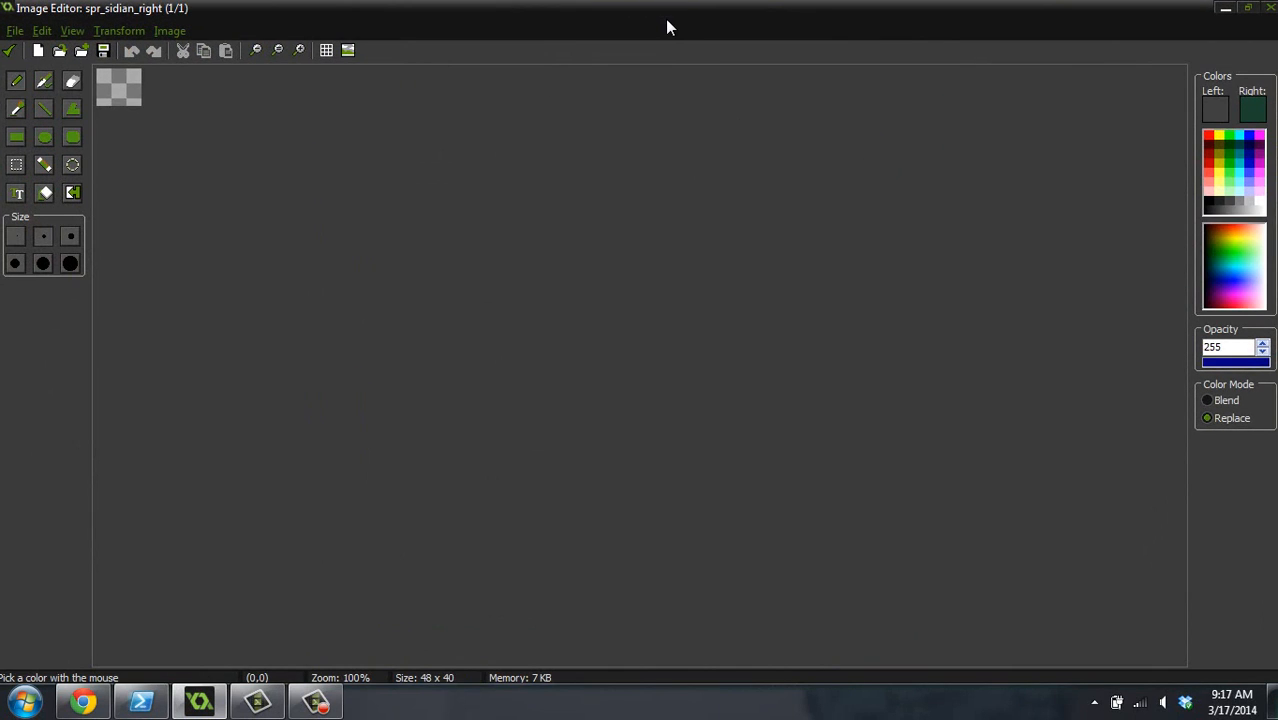
click(1226, 9)
click(596, 15)
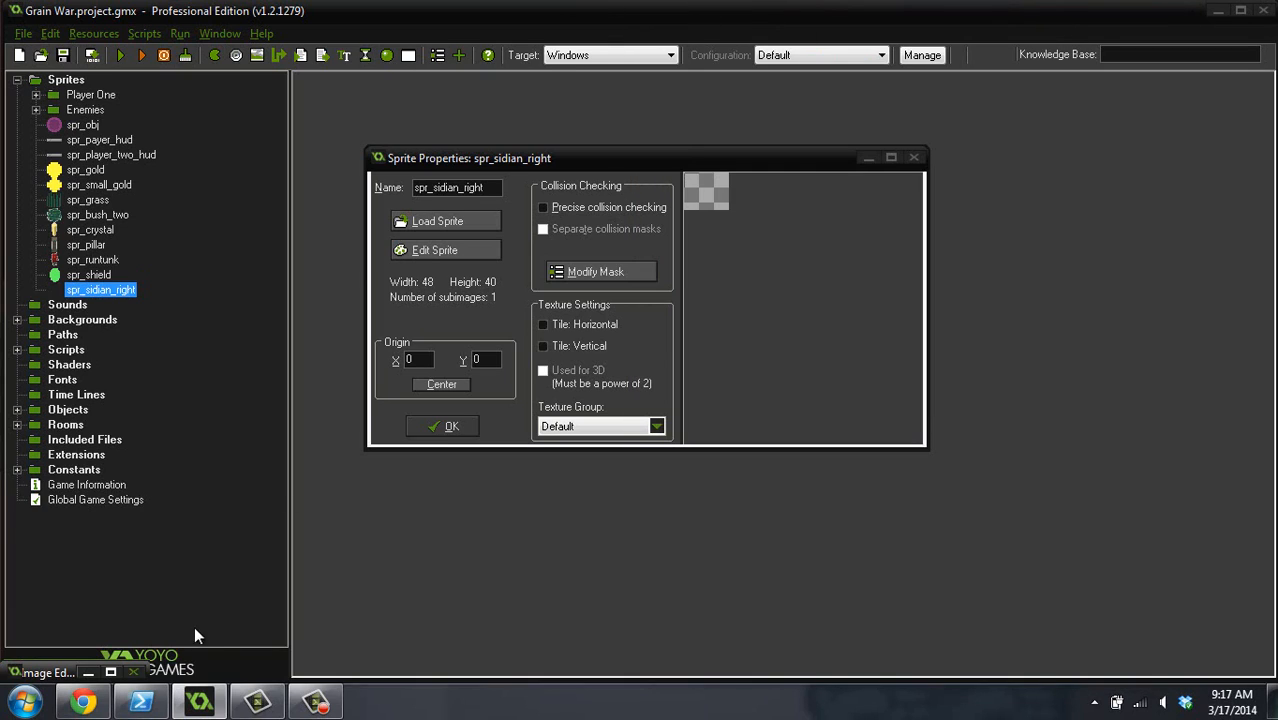
click(109, 672)
click(14, 51)
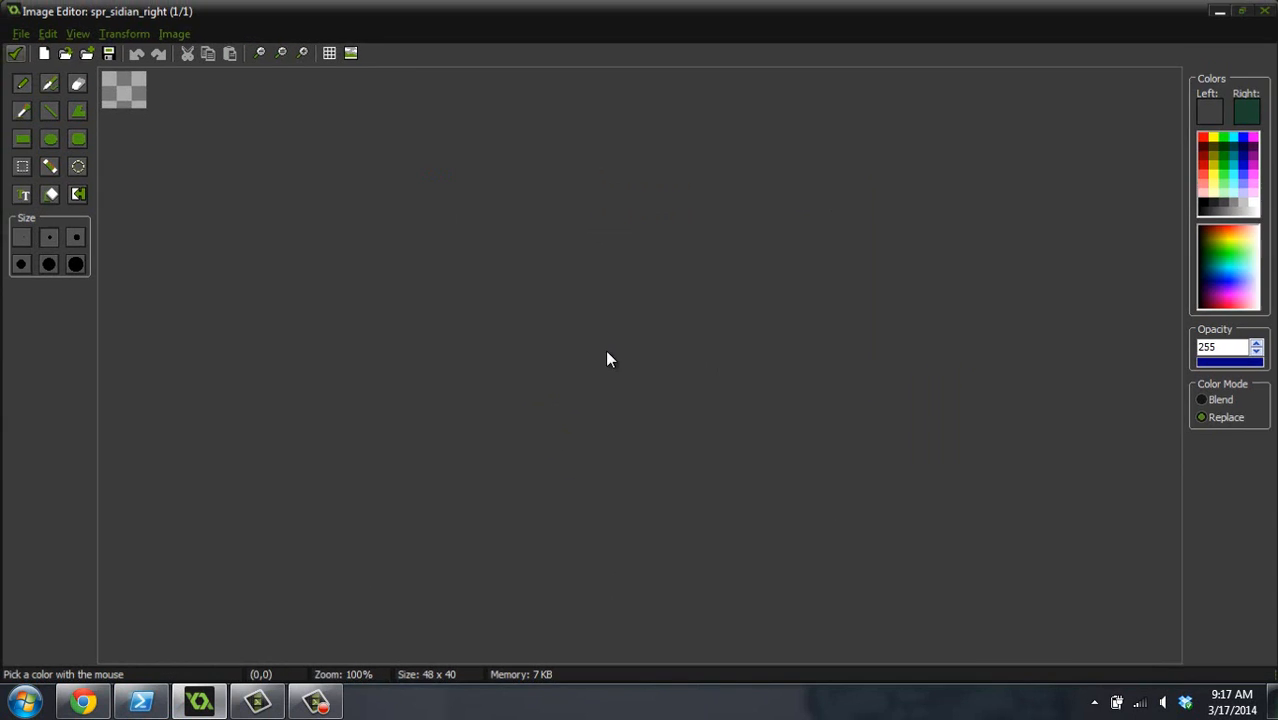
click(344, 65)
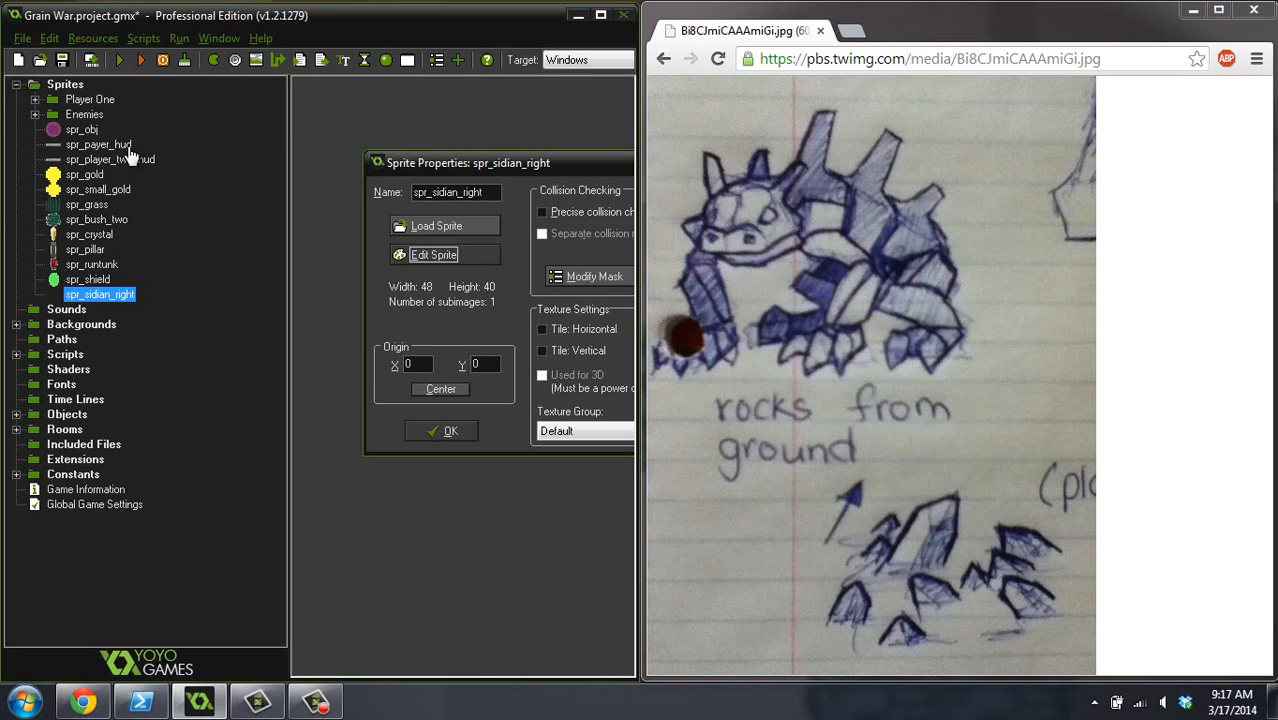
- Reopen the frame of spr_sidian_right in the Image Editor and snap its window beside the reference sketch
click(464, 258)
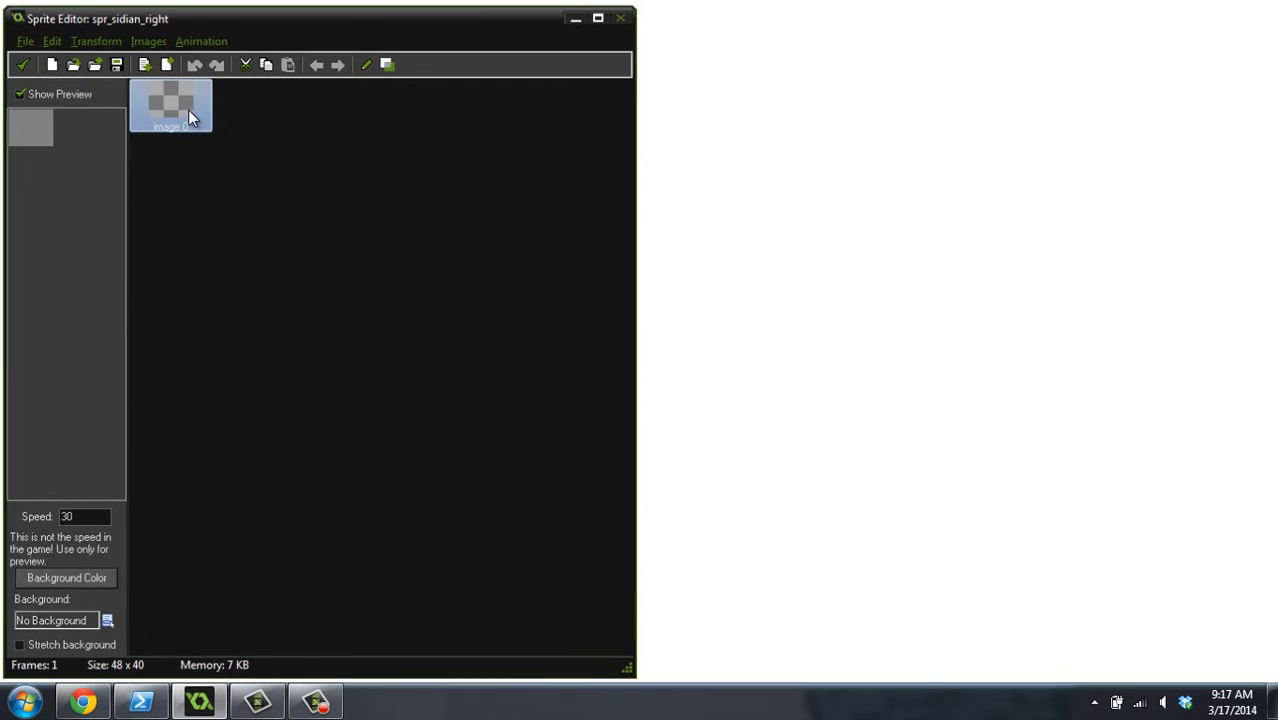
double_click(185, 108)
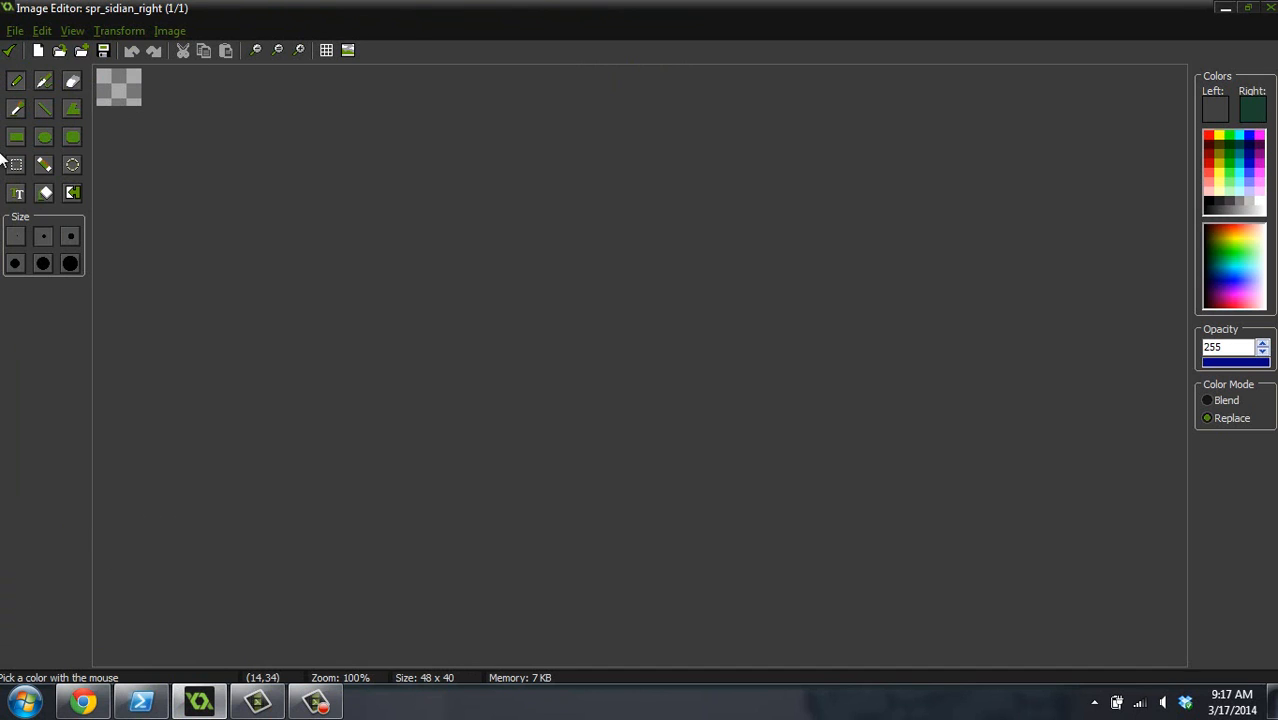
click(1247, 7)
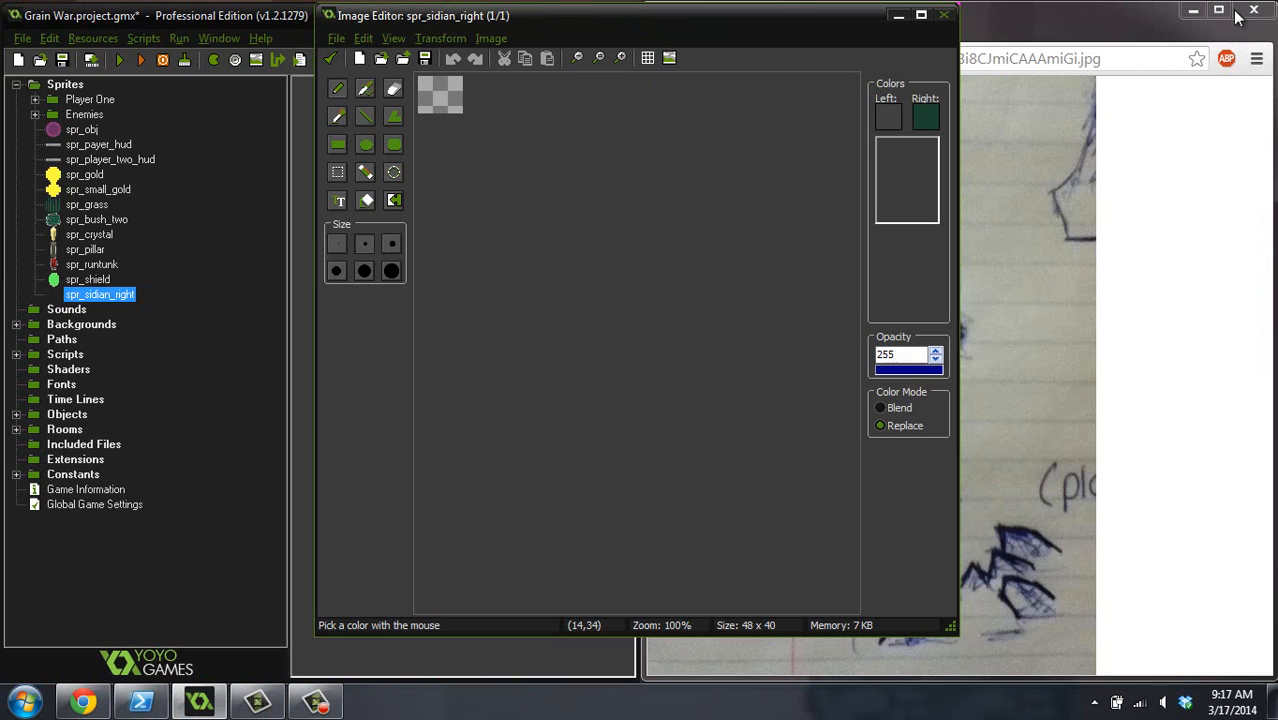
drag(772, 38, 1, 184)
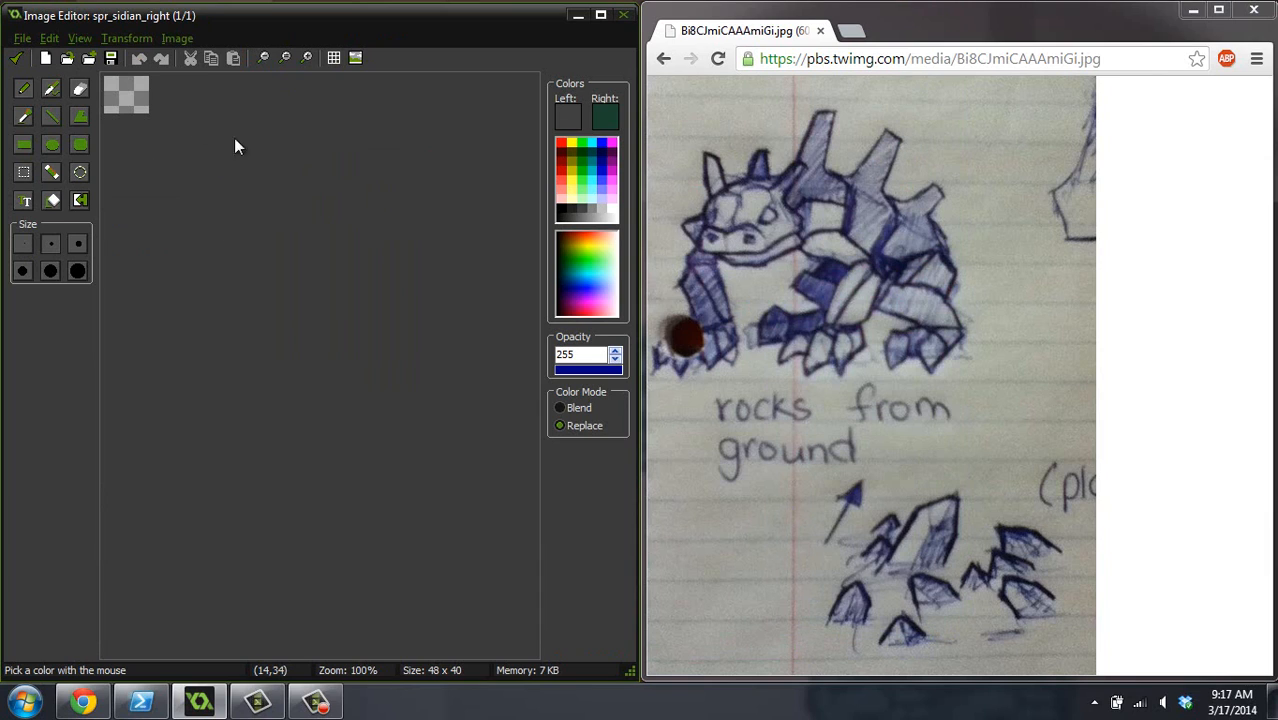
- Choose a very dark gray as the primary drawing color and switch the Windows color scheme to Windows 7 Basic
click(306, 58)
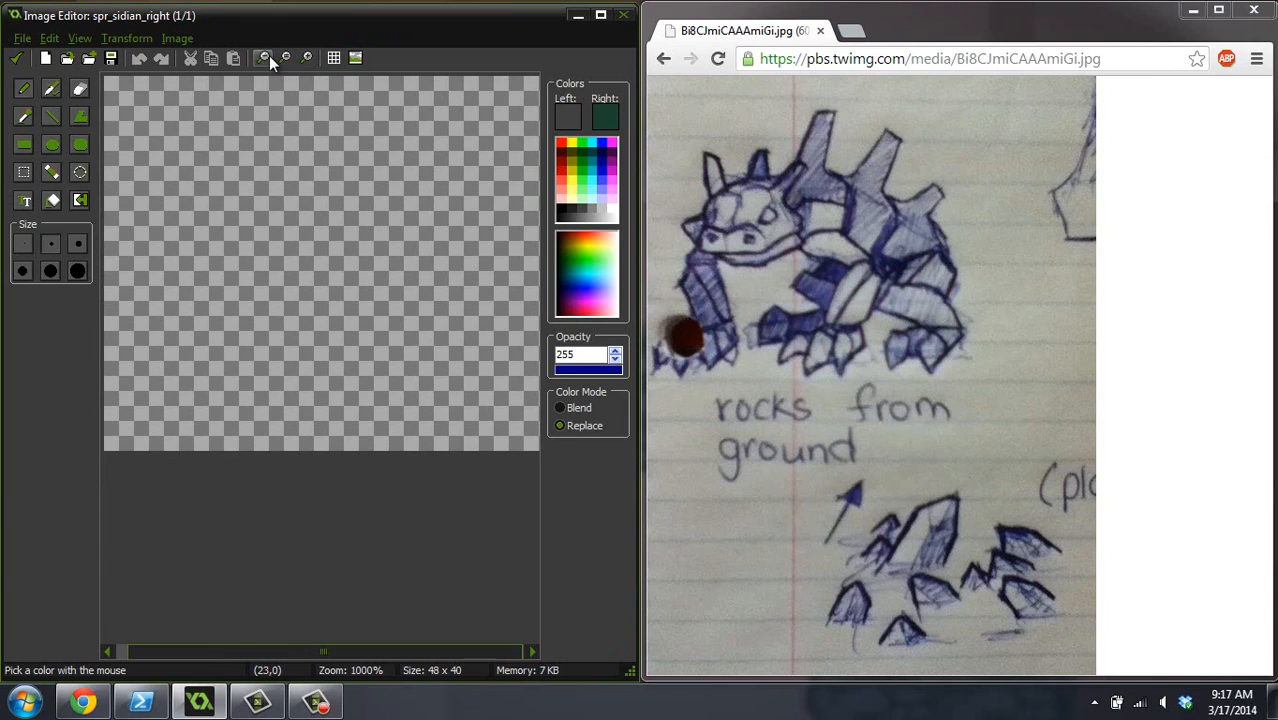
click(265, 57)
click(306, 58)
click(263, 57)
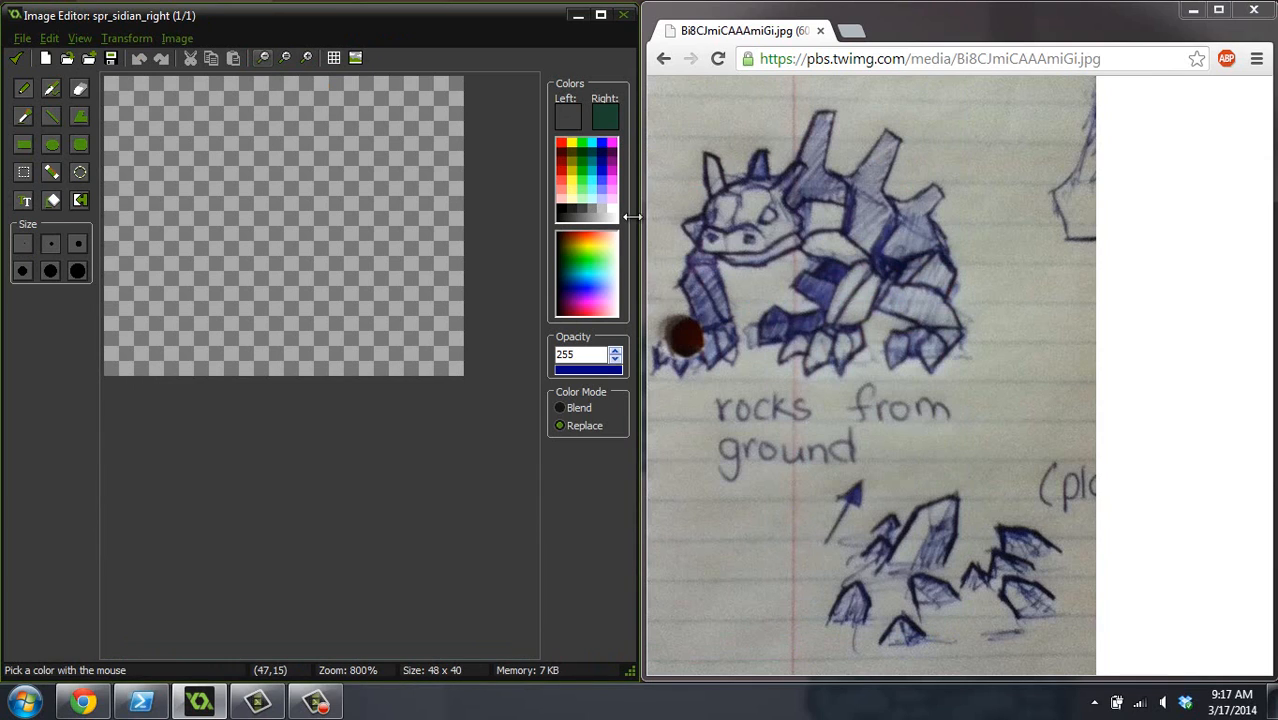
click(577, 205)
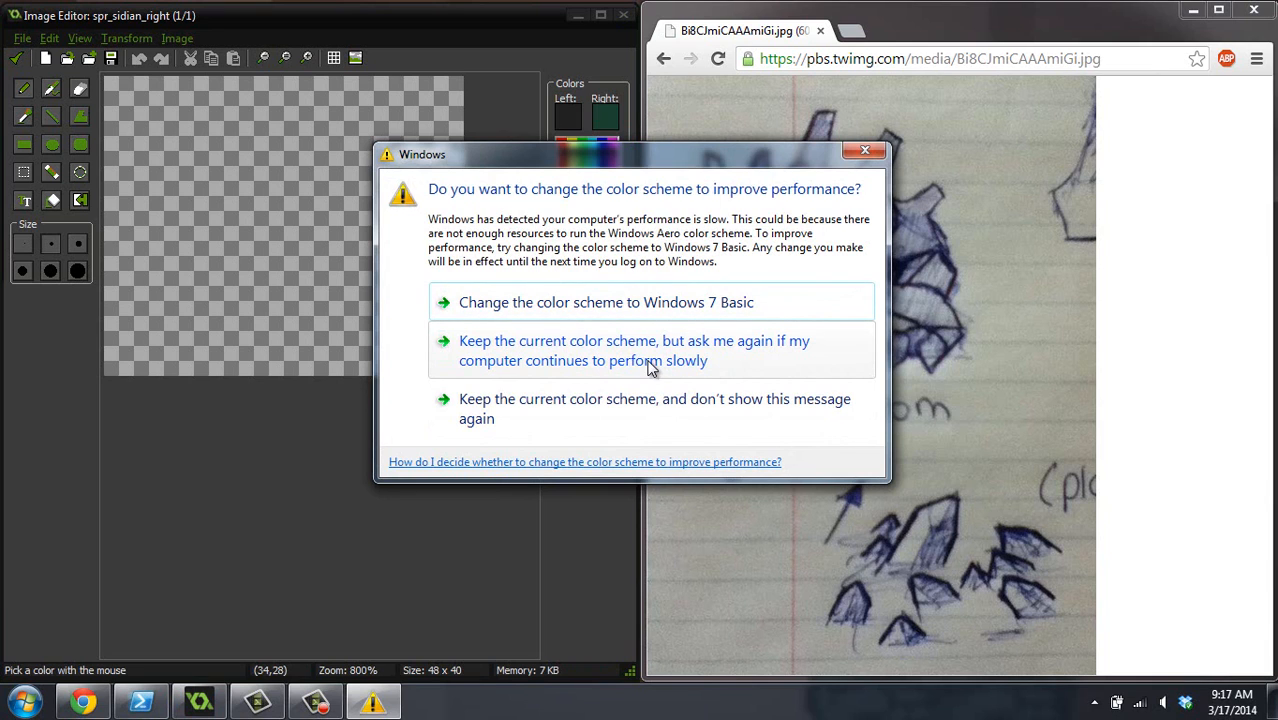
click(626, 300)
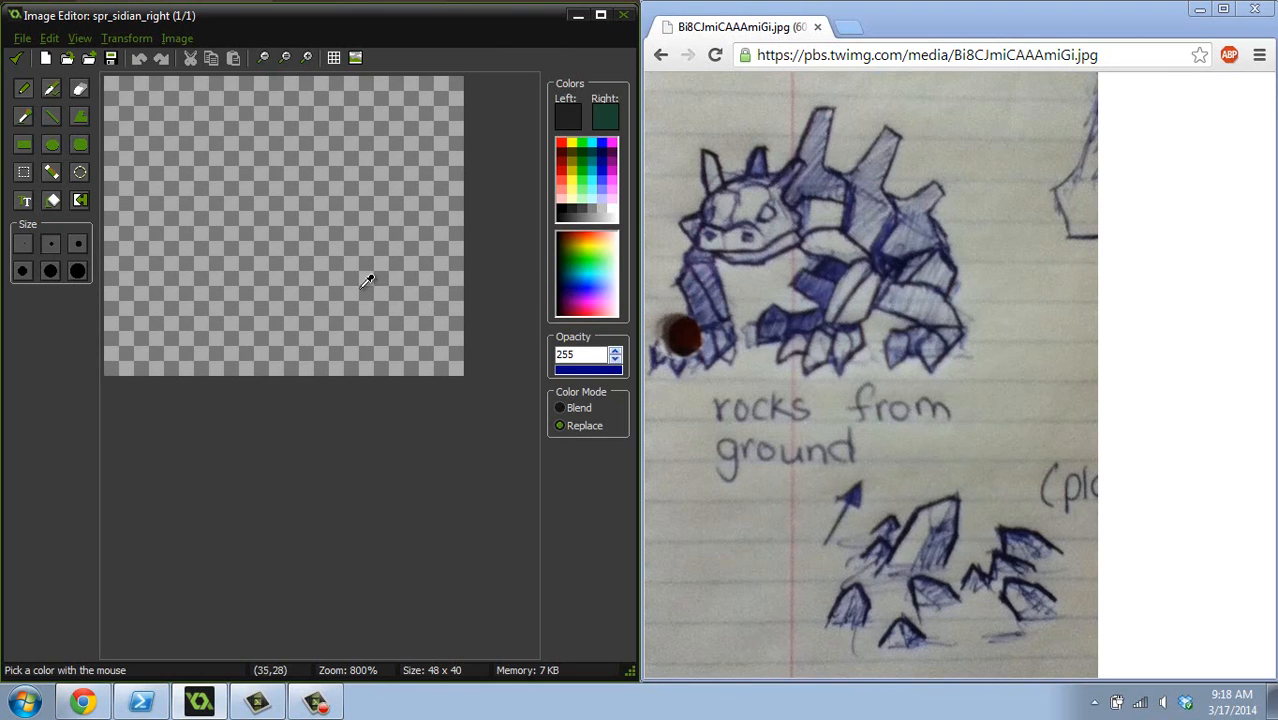
- Paint the creature's back with three spikes in dark gray, using the pencil at the second-largest brush size
click(750, 262)
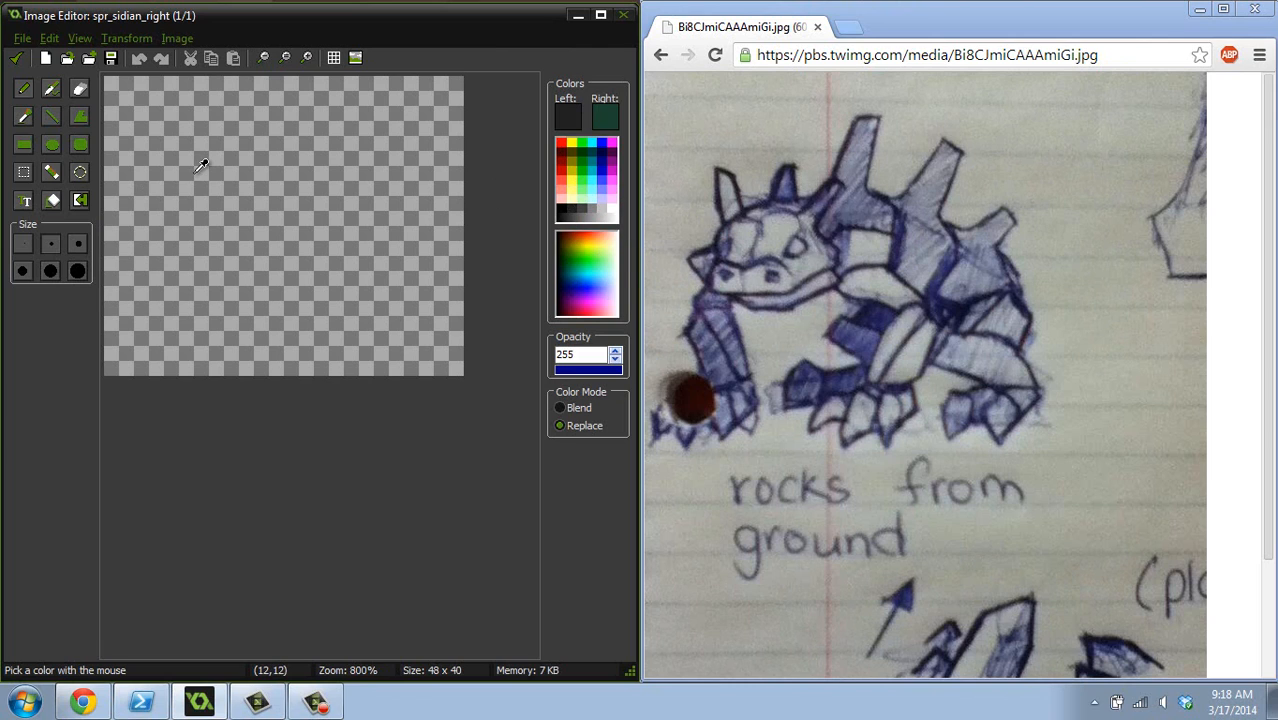
click(24, 90)
click(50, 271)
mouse_move(270, 191)
mouse_down()
mouse_move(305, 212)
mouse_move(262, 165)
mouse_move(278, 190)
mouse_move(304, 176)
mouse_move(291, 181)
mouse_move(350, 228)
mouse_move(262, 133)
mouse_move(241, 154)
mouse_move(270, 90)
mouse_move(258, 155)
mouse_move(301, 168)
mouse_move(318, 132)
mouse_move(338, 140)
mouse_move(331, 197)
mouse_move(357, 210)
mouse_move(388, 193)
mouse_up()
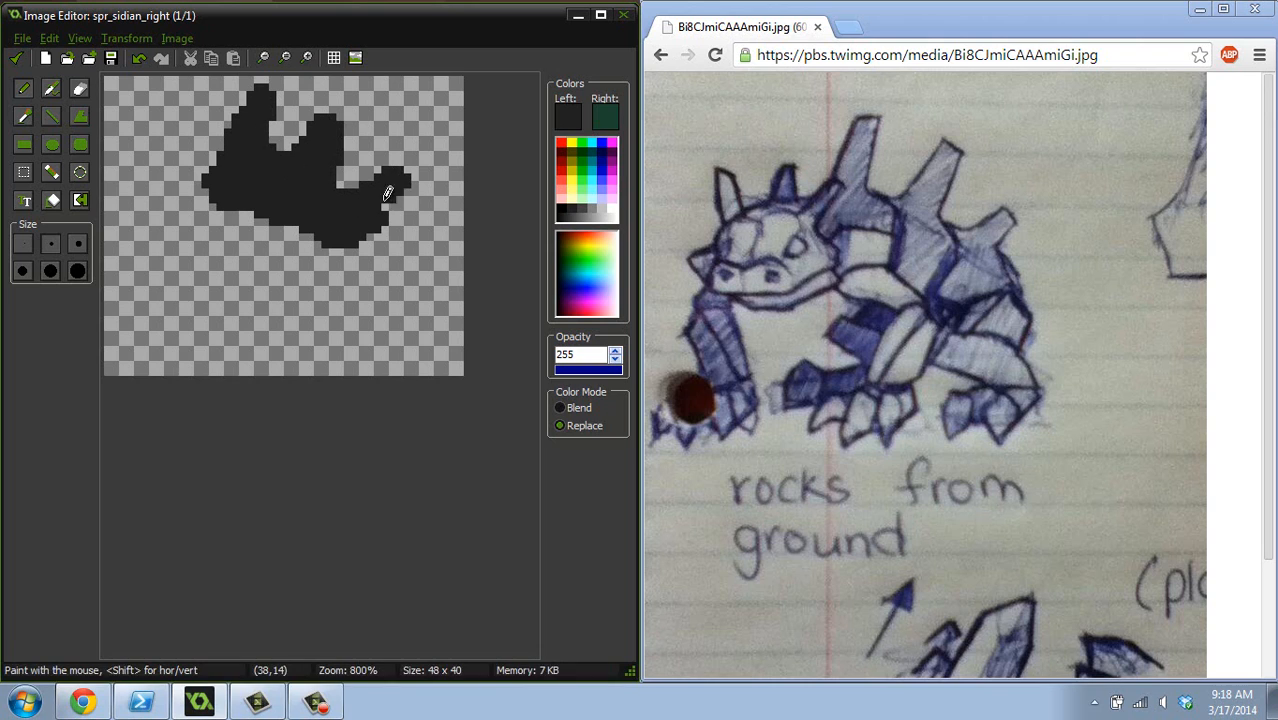
- Refine the spikes by erasing the middle spike's rear edge with sampled transparency and filling out the front spike in dark gray
ctrl+click(393, 144)
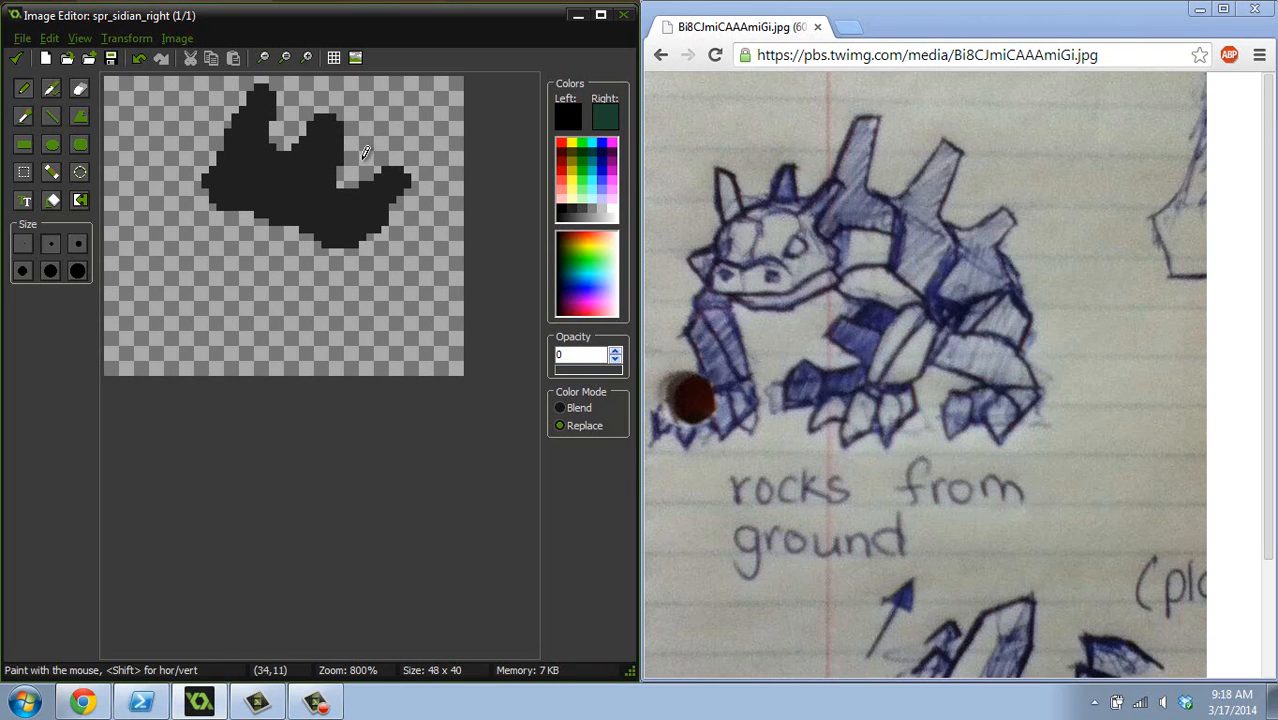
ctrl+click(249, 166)
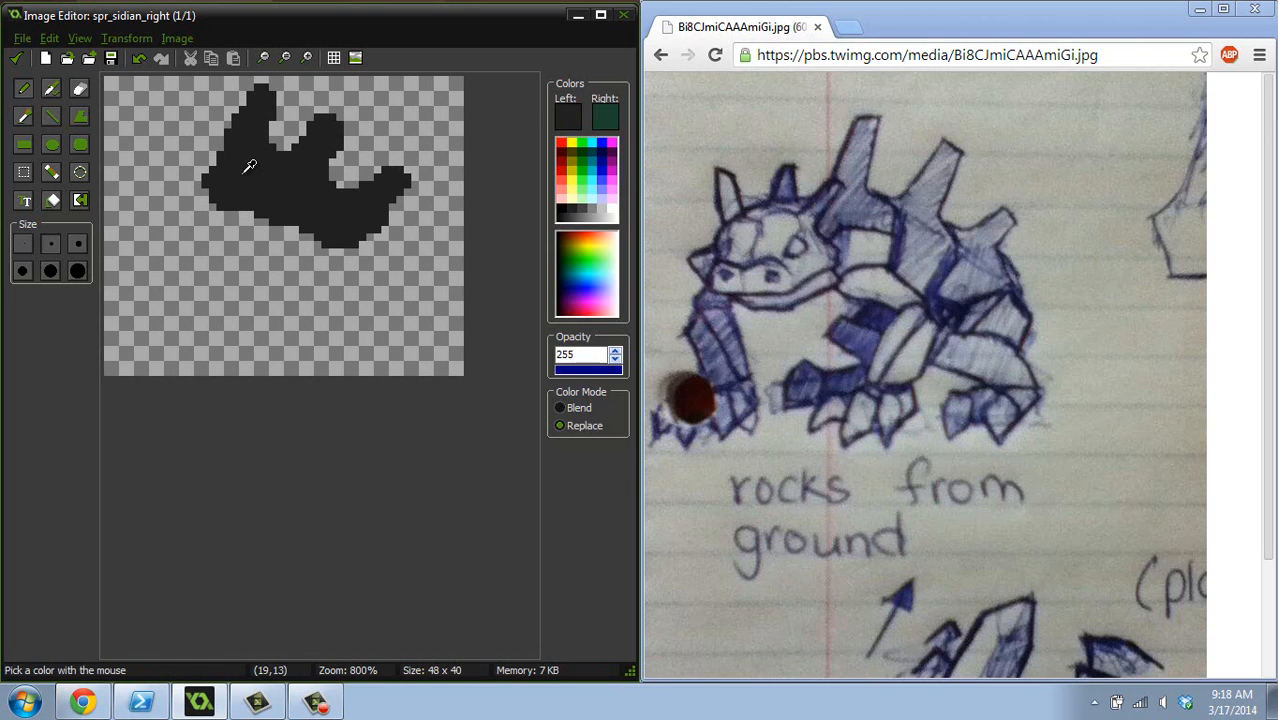
drag(240, 120, 252, 108)
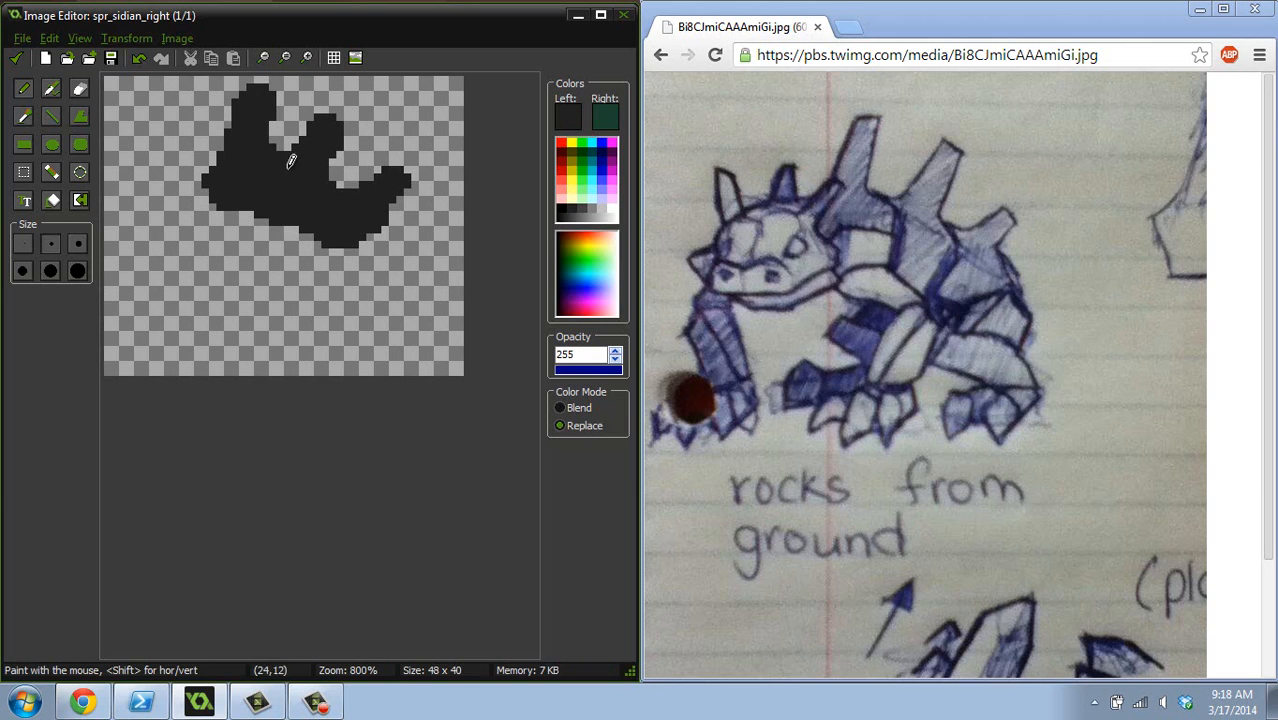
ctrl+click(208, 114)
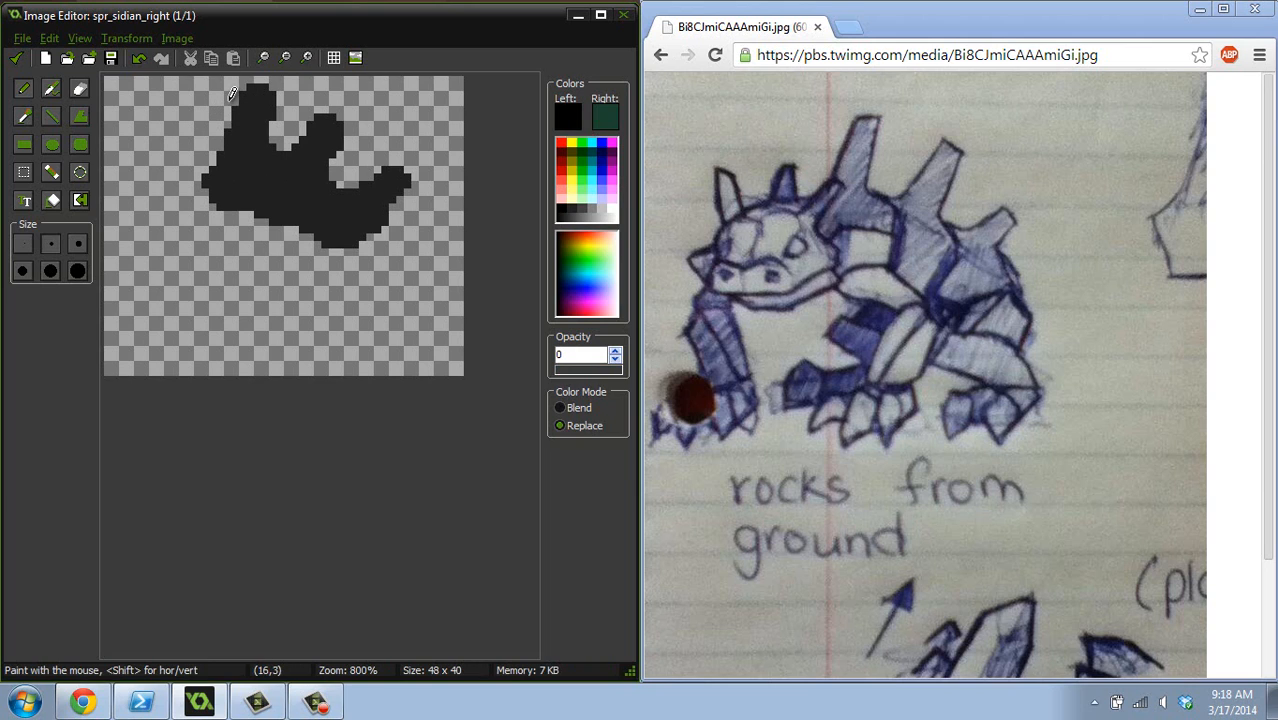
ctrl+click(232, 196)
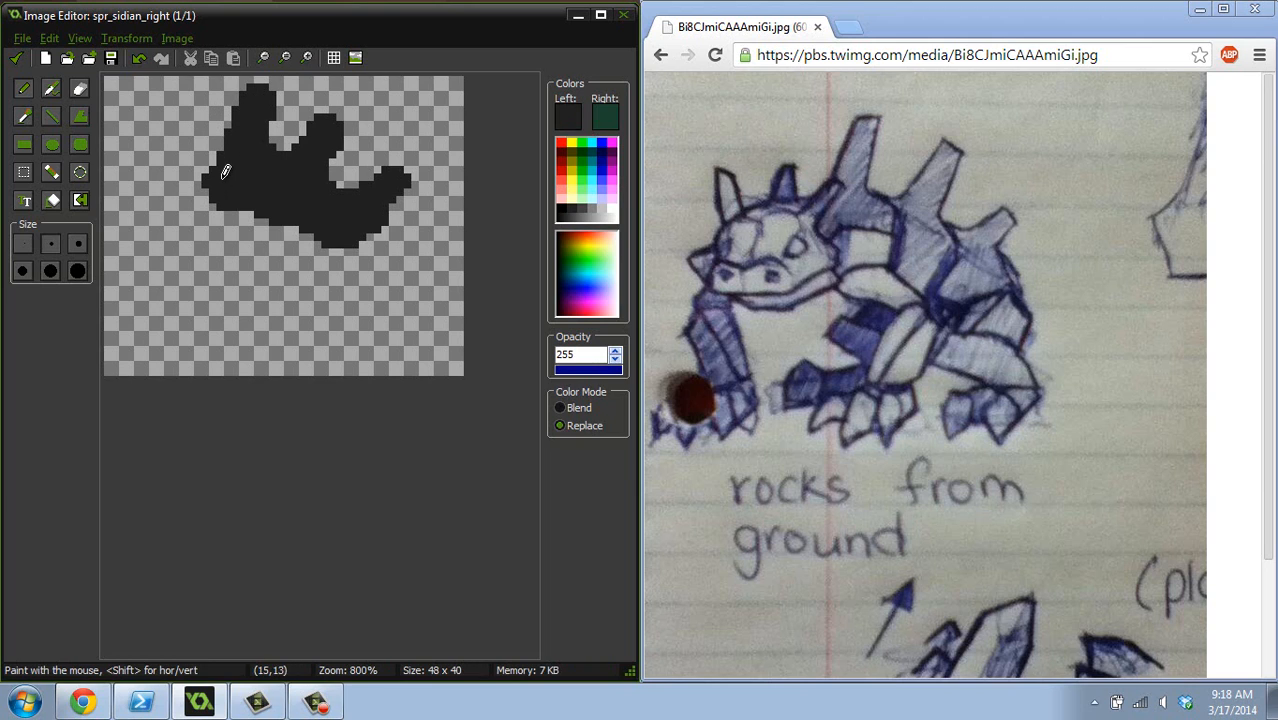
- Paint the creature's neck, front leg, middle leg and hind leg in dark gray, and trim the rear edge of the body with transparency
mouse_move(212, 180)
mouse_down()
mouse_move(142, 240)
mouse_move(155, 285)
mouse_move(236, 222)
mouse_move(232, 205)
mouse_move(268, 238)
mouse_move(306, 240)
mouse_move(258, 228)
mouse_move(290, 262)
mouse_move(268, 298)
mouse_move(283, 259)
mouse_move(372, 250)
mouse_move(342, 264)
mouse_move(400, 240)
mouse_move(380, 238)
mouse_move(373, 284)
mouse_move(394, 288)
mouse_move(368, 316)
mouse_move(336, 320)
mouse_move(402, 302)
mouse_move(406, 287)
mouse_up()
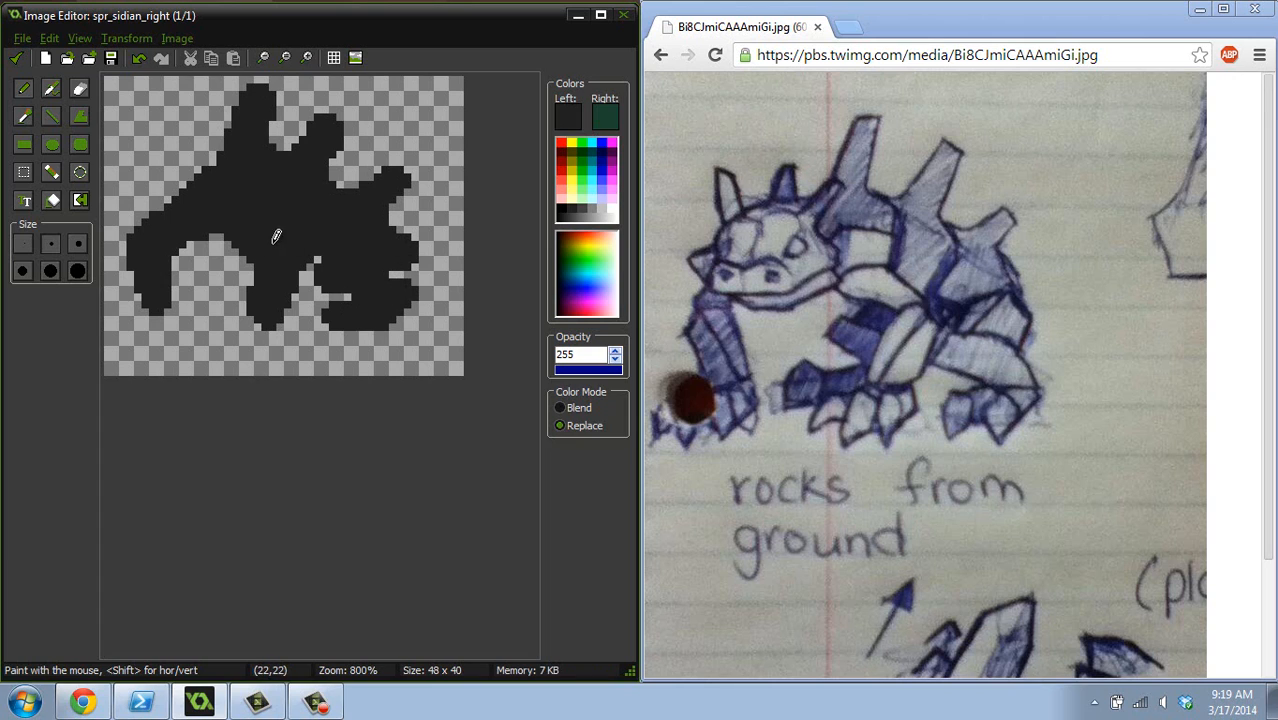
drag(254, 242, 250, 243)
ctrl+click(439, 234)
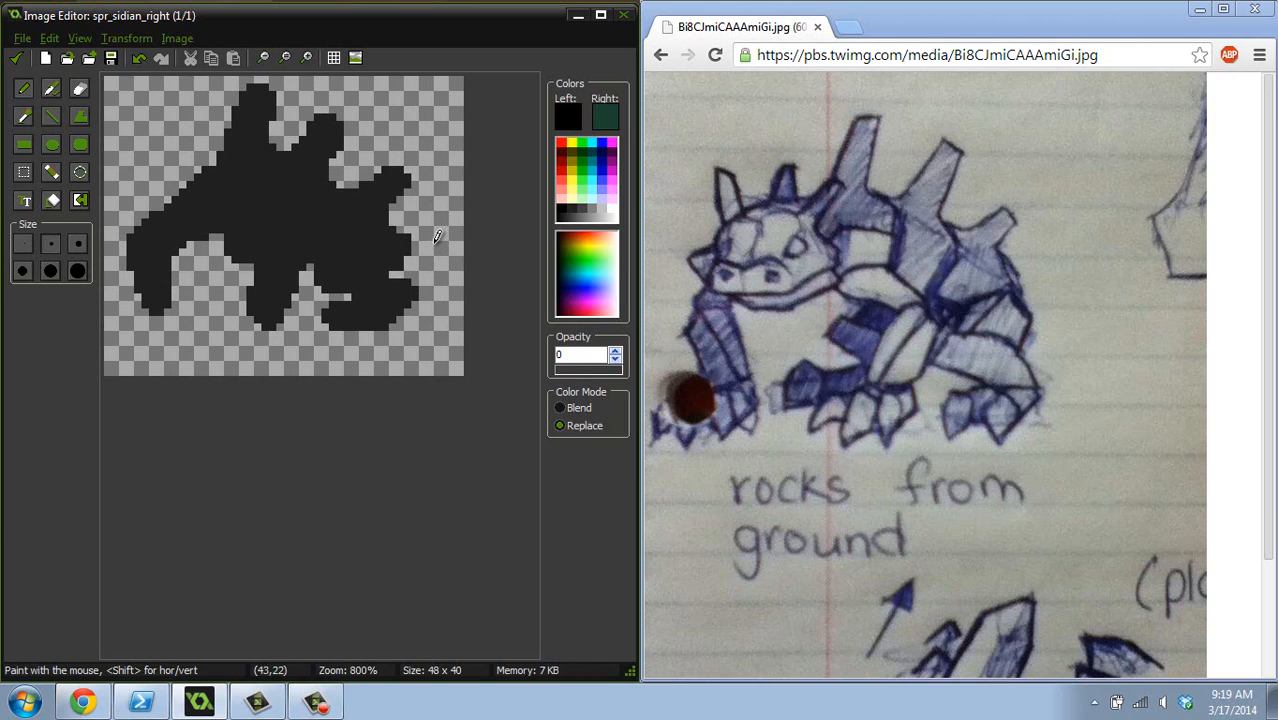
ctrl+click(280, 191)
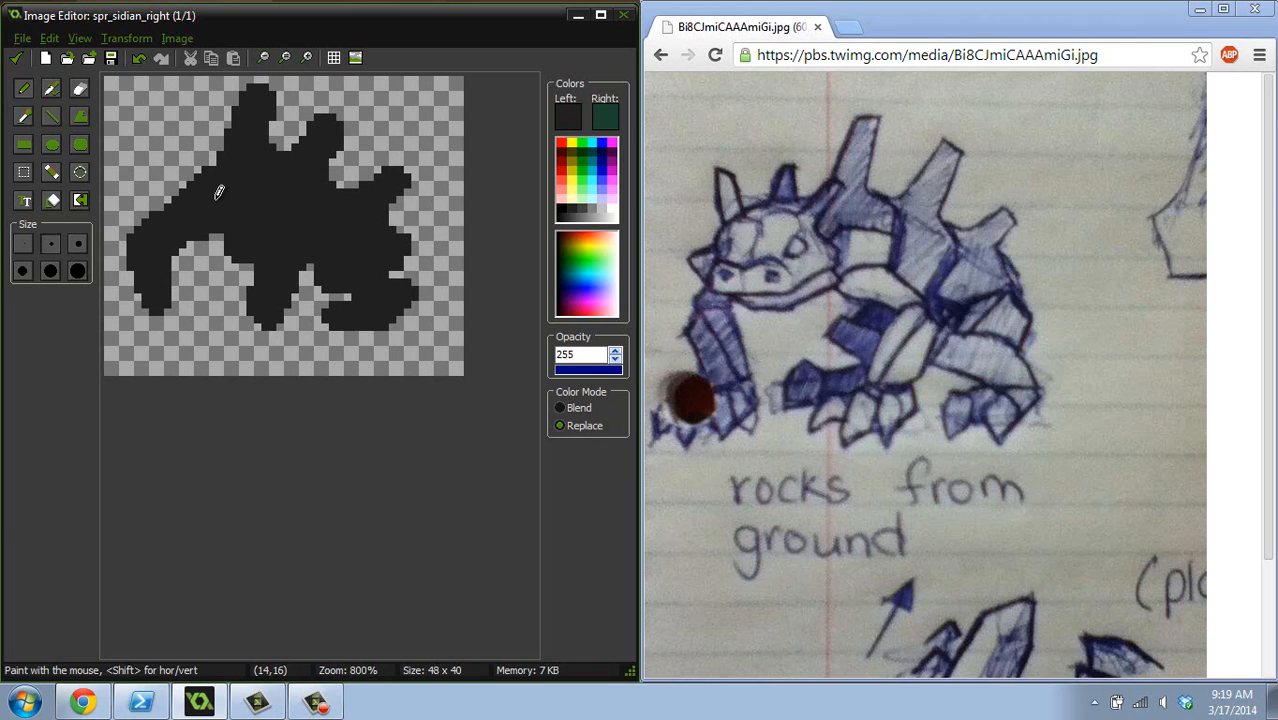
- Thicken the top of the creature's head in dark gray and erase the belly corner in front of the middle leg
drag(160, 196, 217, 172)
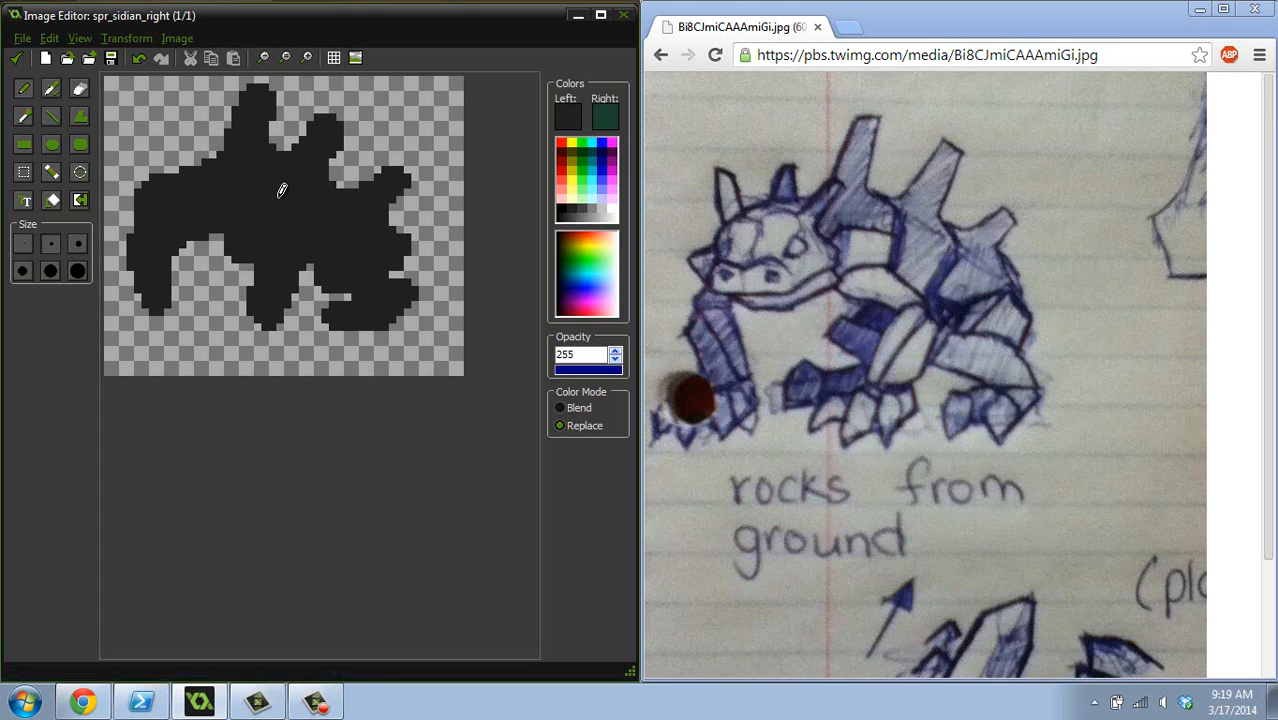
ctrl+click(231, 287)
drag(249, 260, 235, 259)
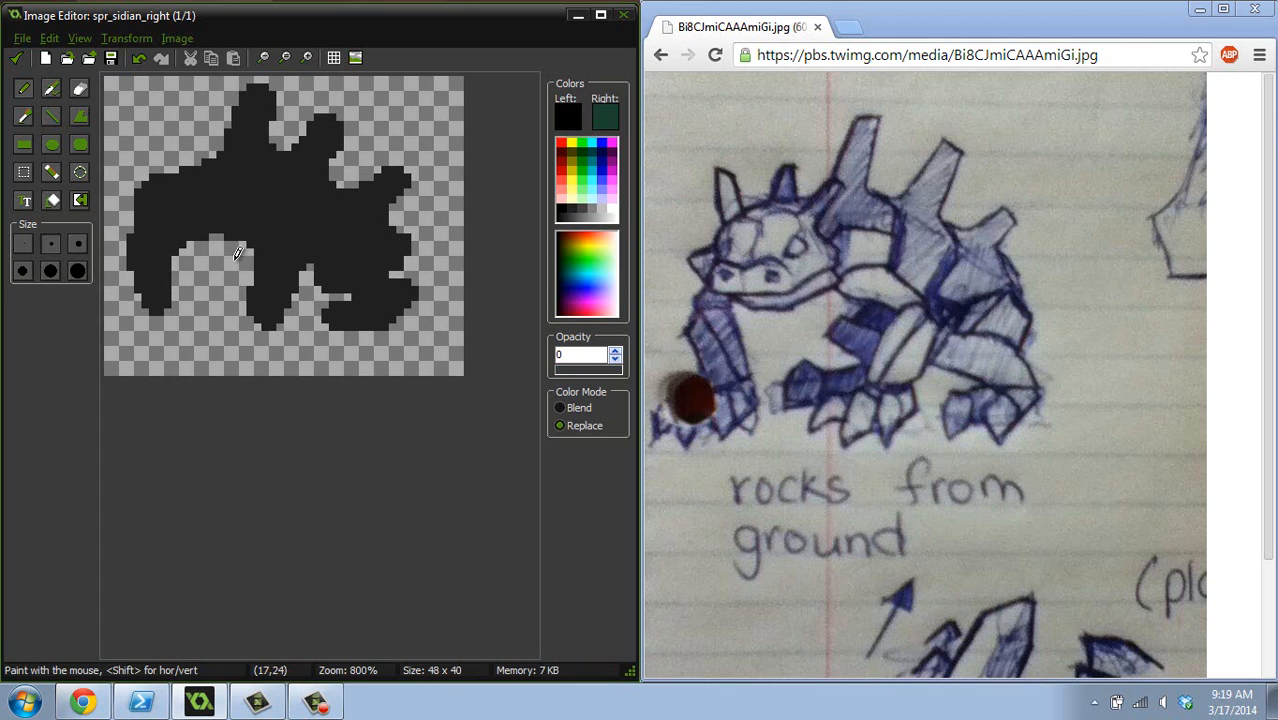
ctrl+click(285, 210)
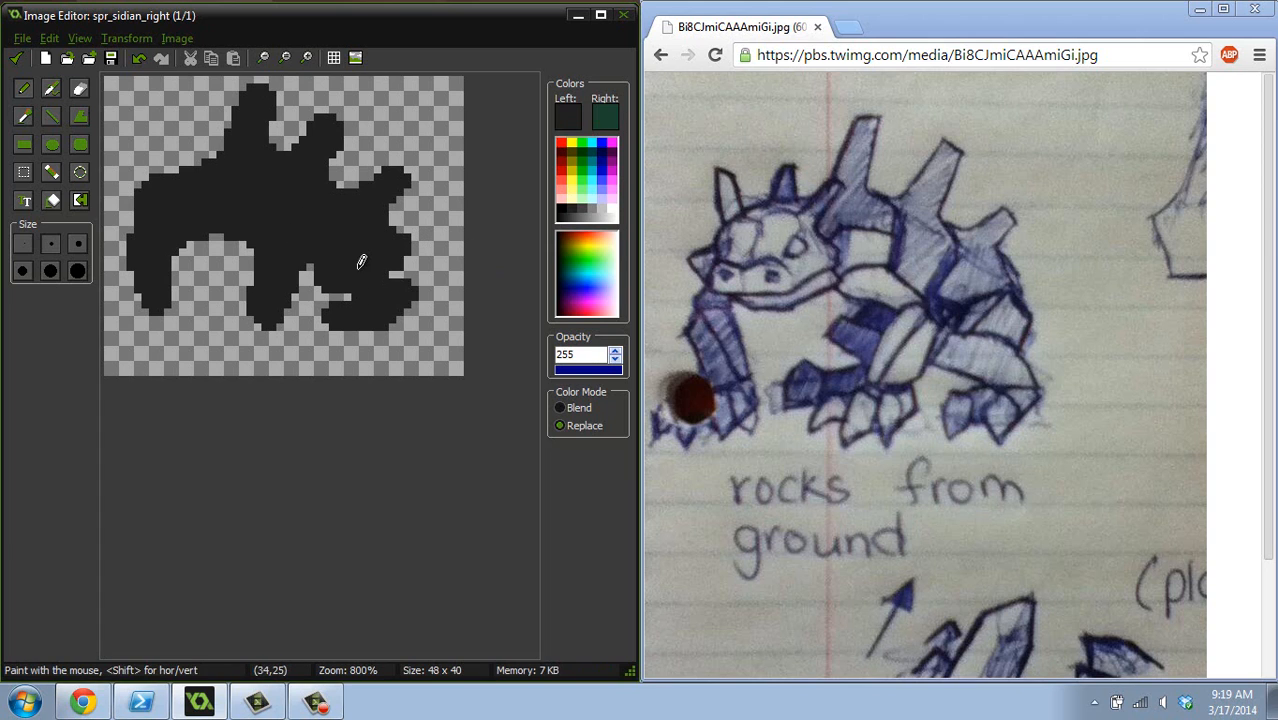
- Select the whole creature silhouette and move it about 5 pixels right and 5 pixels down on the canvas
click(24, 172)
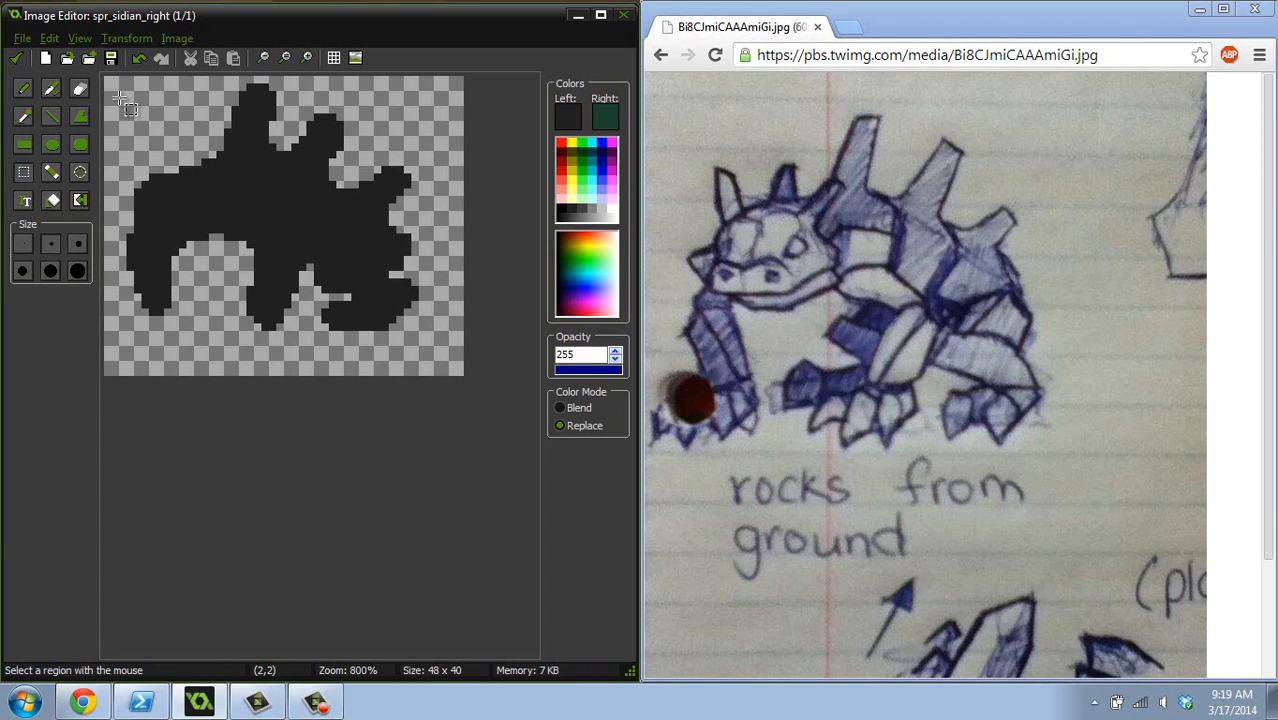
drag(122, 93, 384, 316)
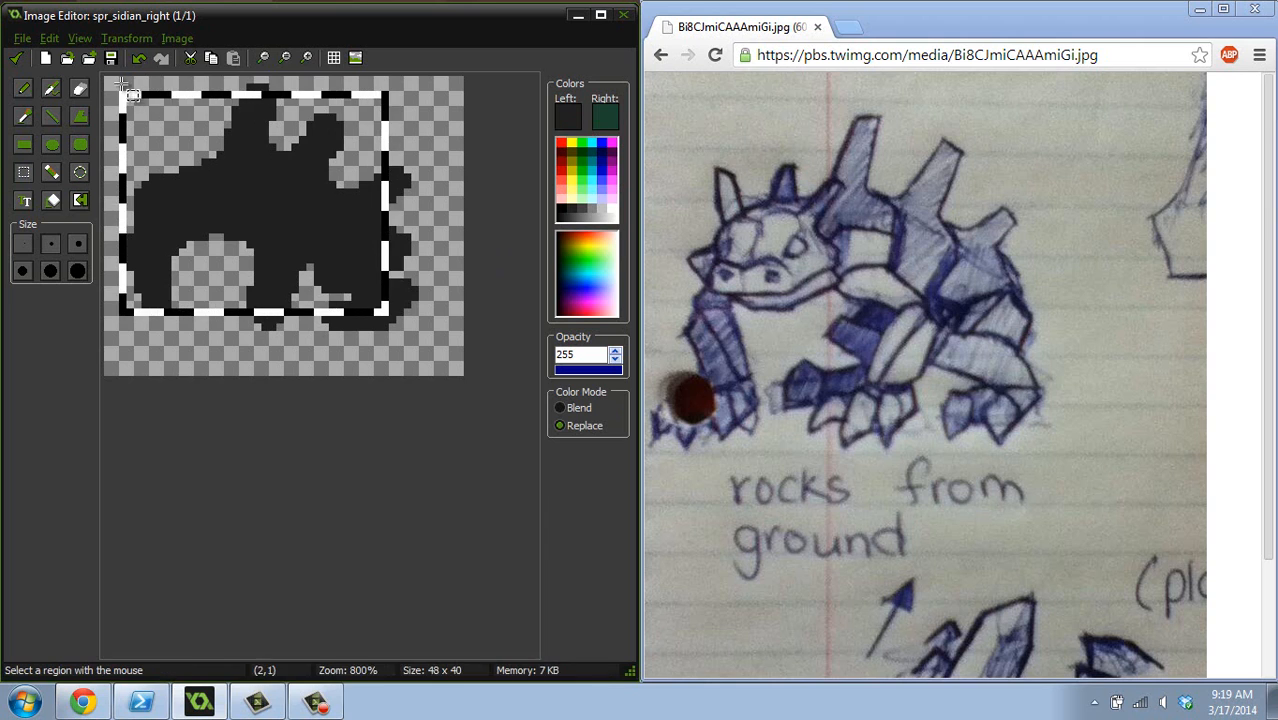
drag(126, 84, 422, 334)
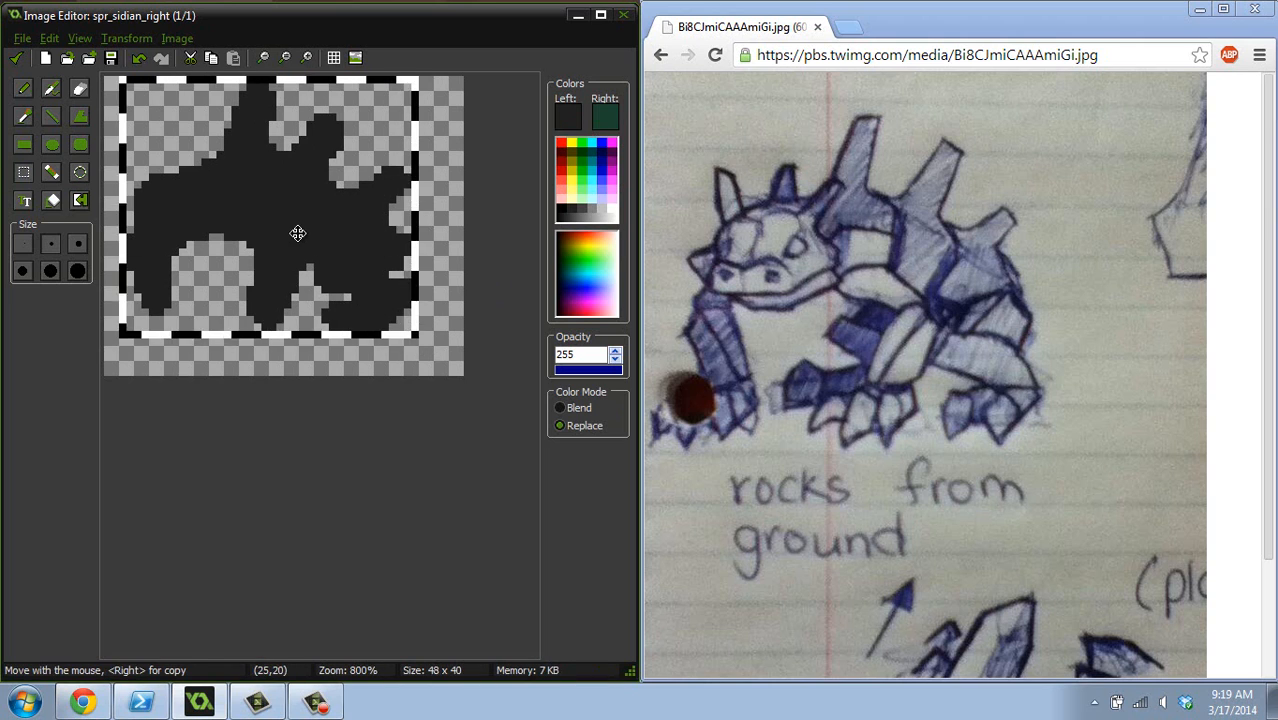
drag(294, 228, 336, 269)
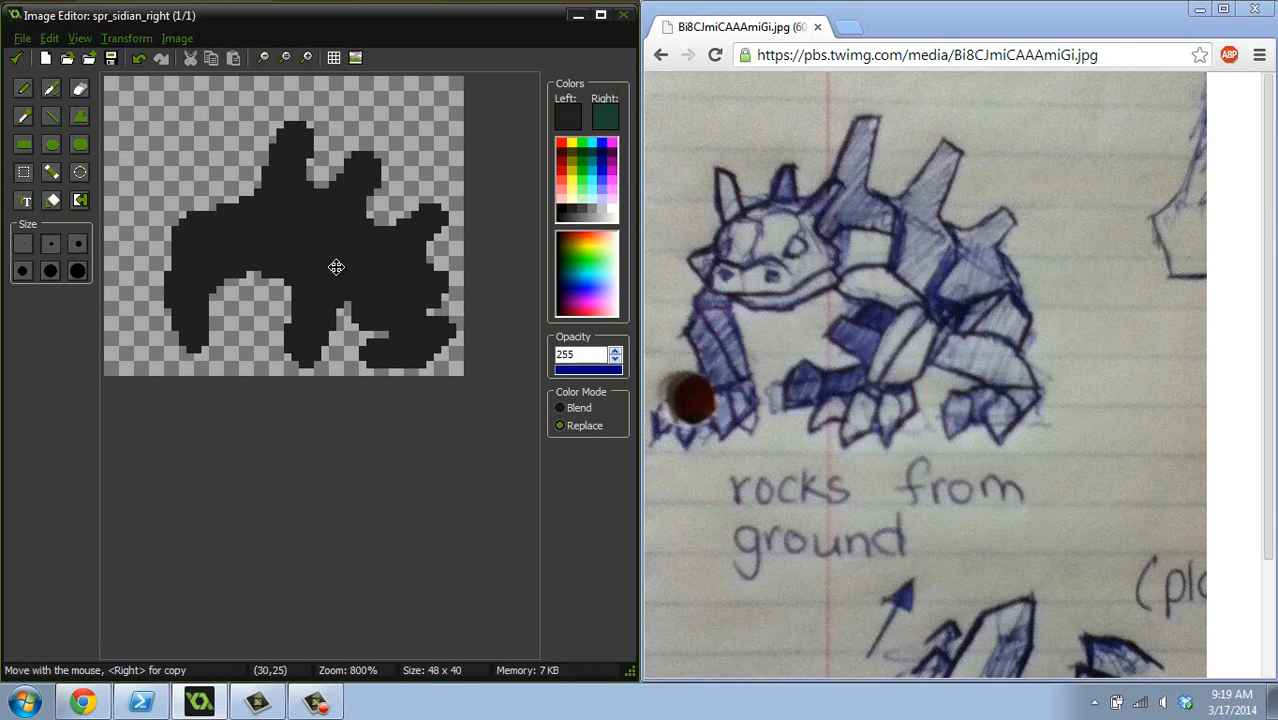
- Paint the creature's head, horn, snout and upper neck strip in medium gray over the dark silhouette
click(25, 89)
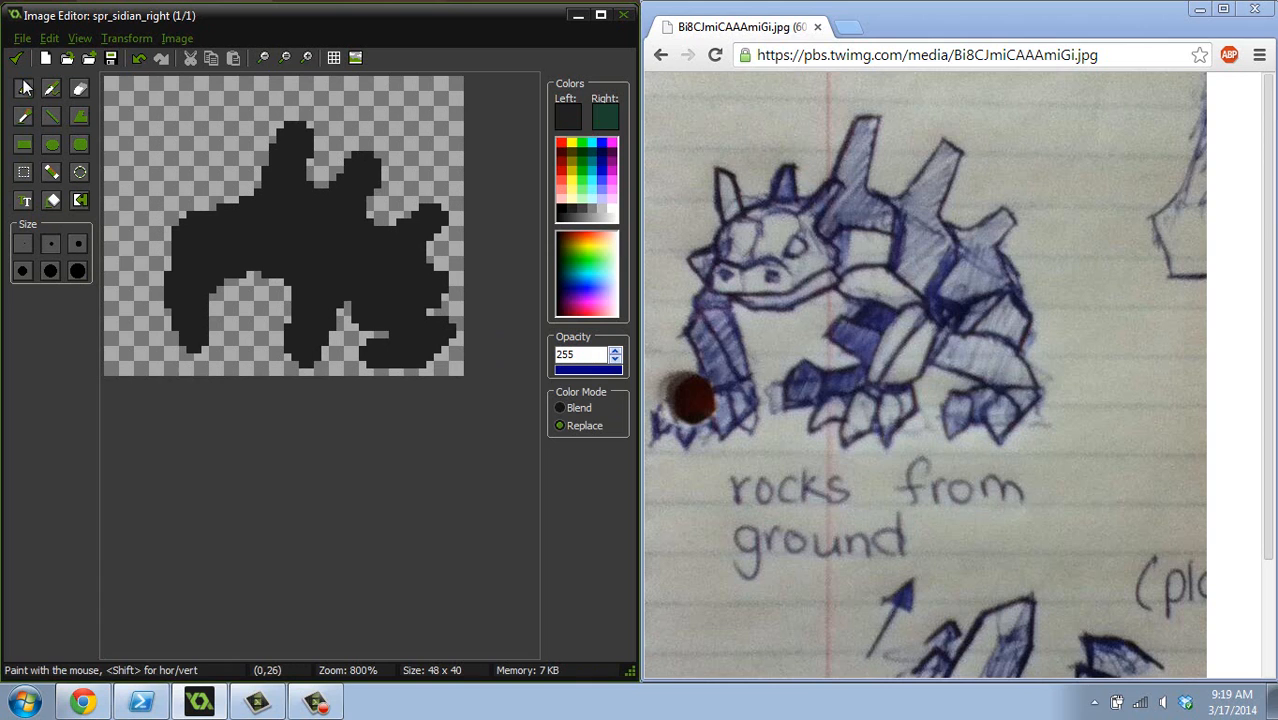
click(589, 205)
mouse_move(238, 220)
mouse_down()
mouse_move(252, 220)
mouse_move(216, 232)
mouse_move(205, 258)
mouse_move(263, 233)
mouse_move(275, 255)
mouse_move(230, 262)
mouse_move(253, 262)
mouse_up()
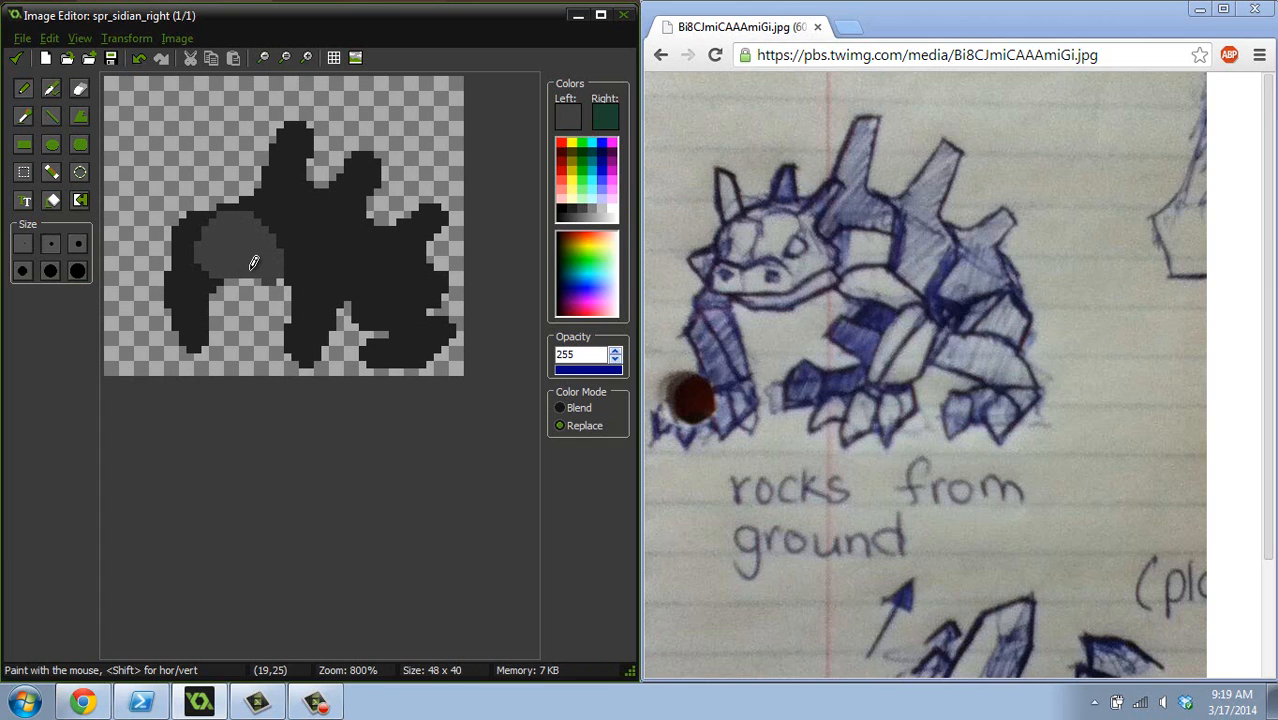
click(52, 243)
mouse_move(257, 220)
mouse_down()
mouse_move(295, 184)
mouse_move(255, 212)
mouse_move(217, 208)
mouse_move(208, 174)
mouse_move(225, 210)
mouse_move(210, 172)
mouse_up()
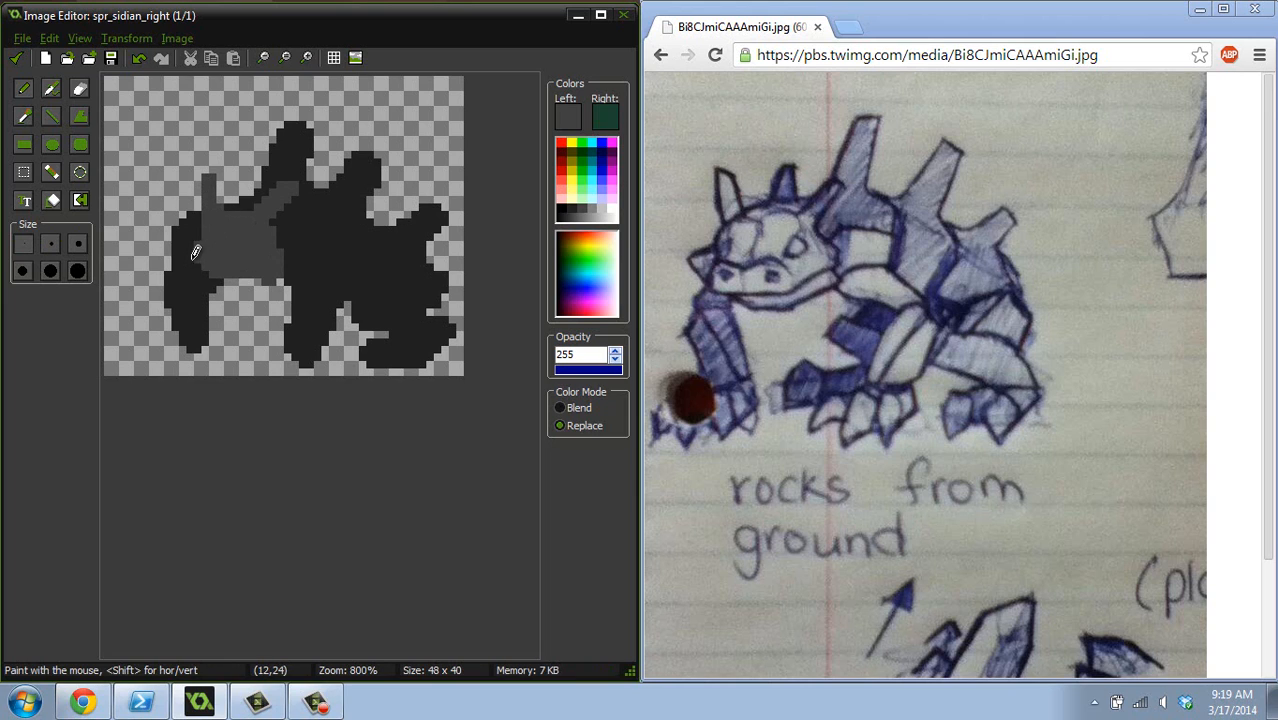
mouse_move(194, 258)
mouse_down()
mouse_move(183, 268)
mouse_move(238, 273)
mouse_up()
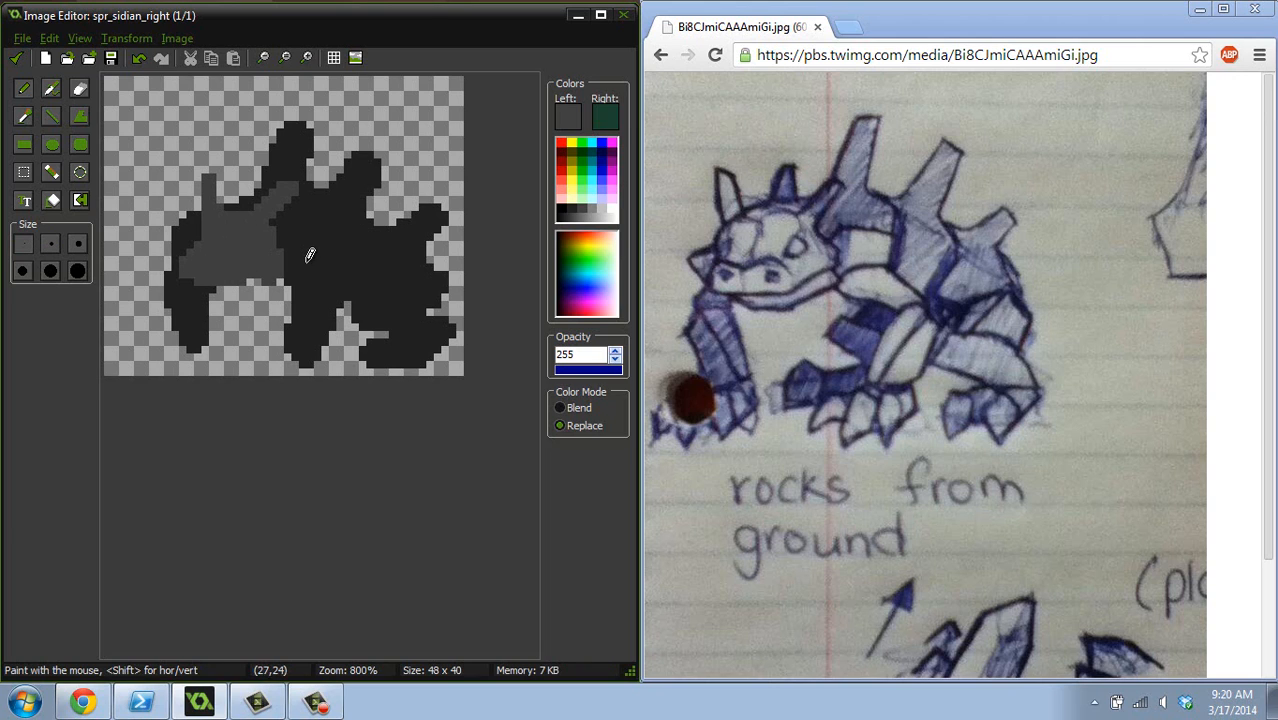
- Trim the underside of the jaw with sampled transparency and broaden the snout in medium gray
ctrl+click(276, 287)
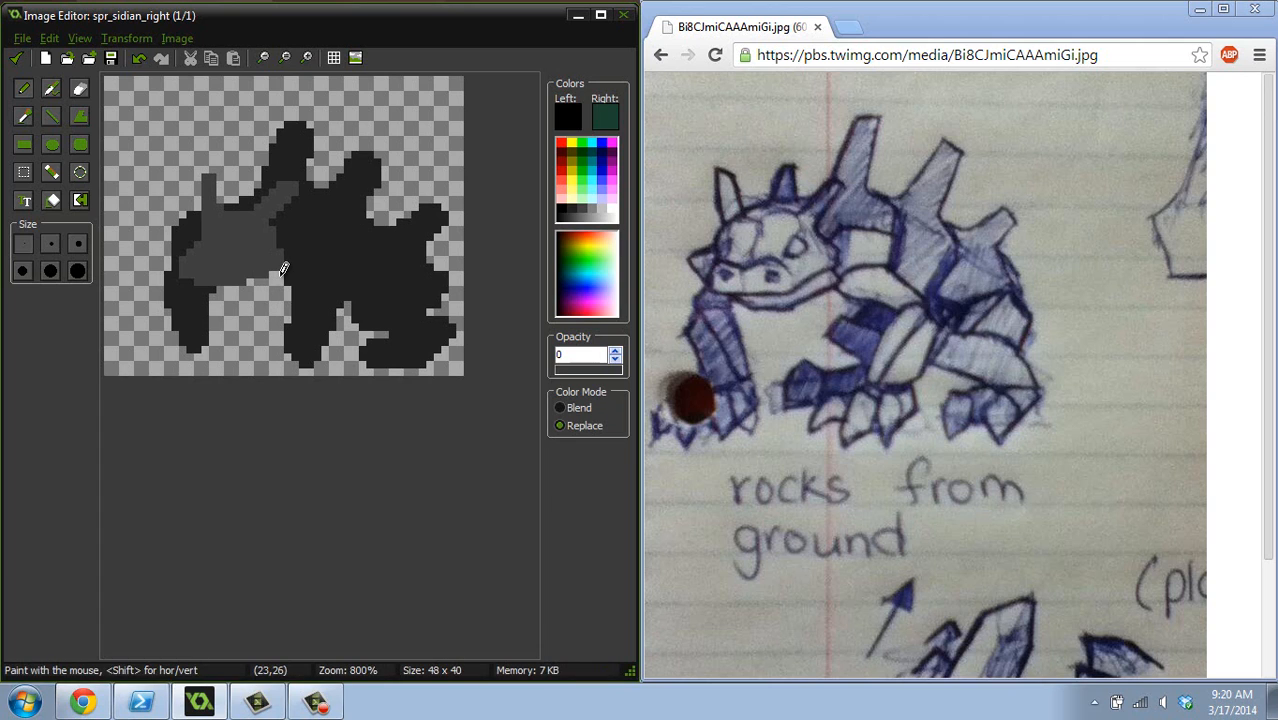
ctrl+click(300, 245)
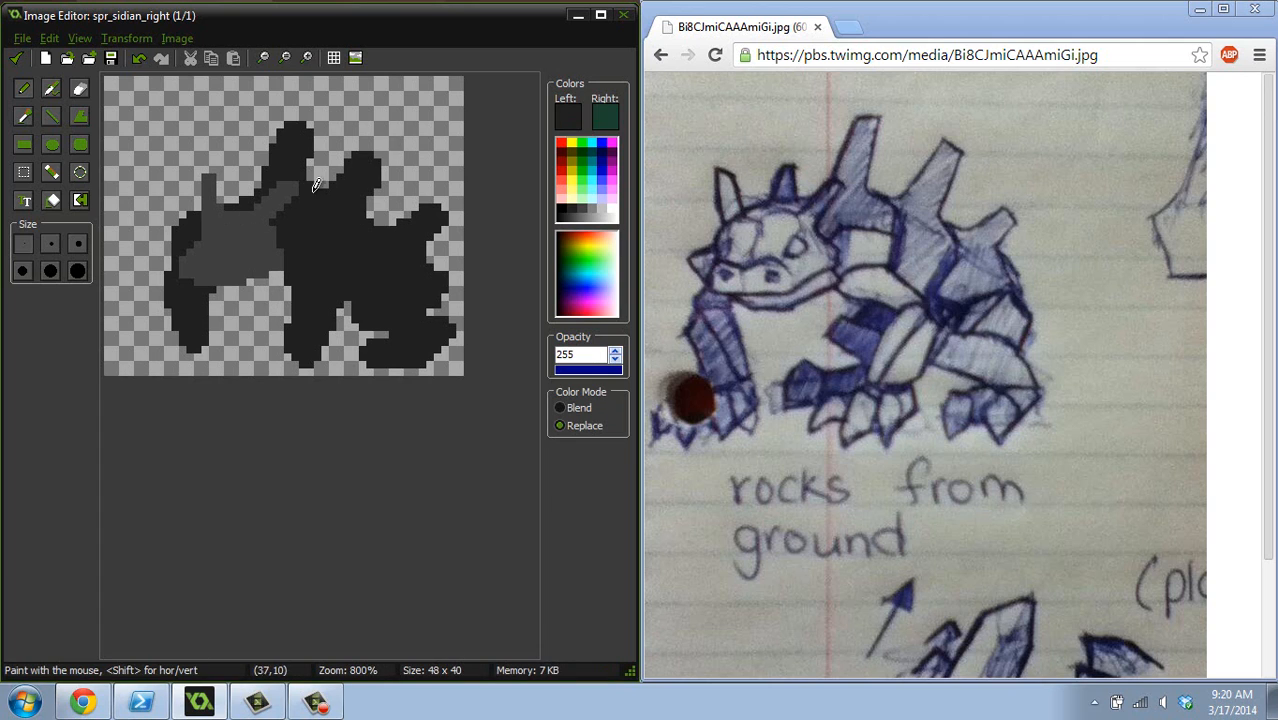
ctrl+click(220, 198)
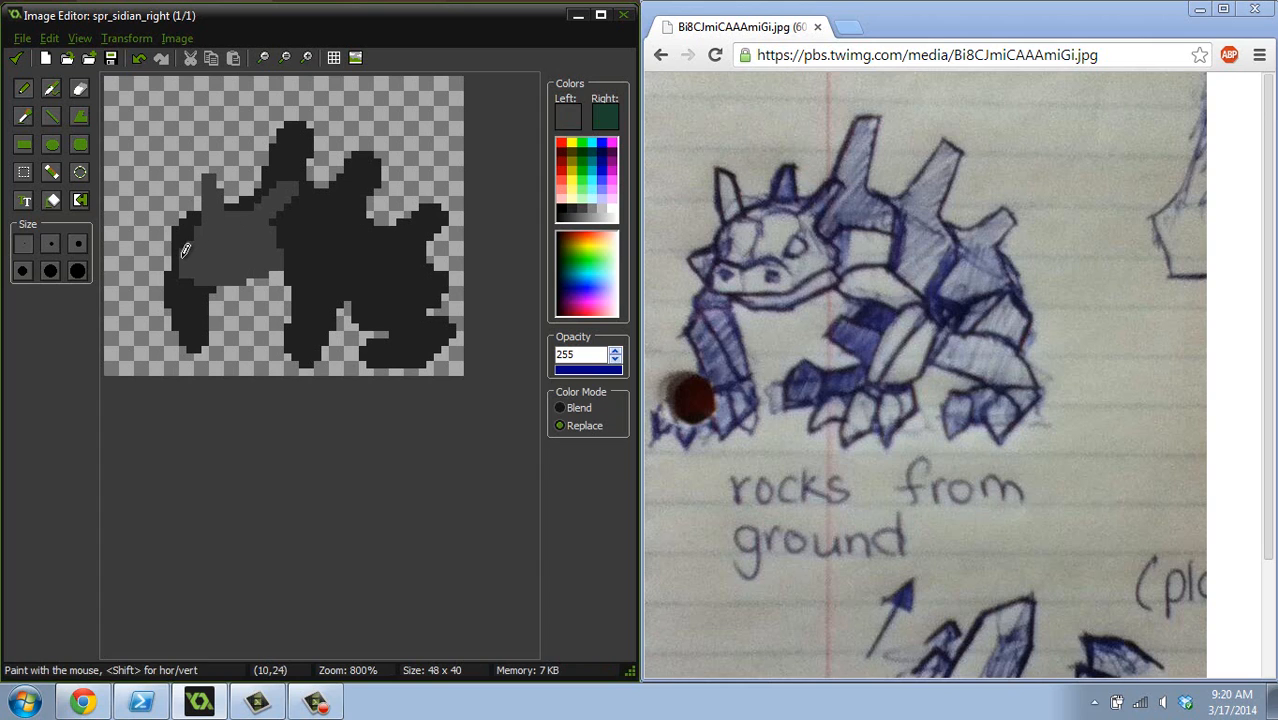
drag(215, 220, 179, 256)
- Add a small dark gray spike behind the horn, and thin the large back spikes and rear edge with transparency
mouse_move(250, 185)
mouse_down()
mouse_move(235, 157)
mouse_move(280, 142)
mouse_up()
ctrl+click(250, 135)
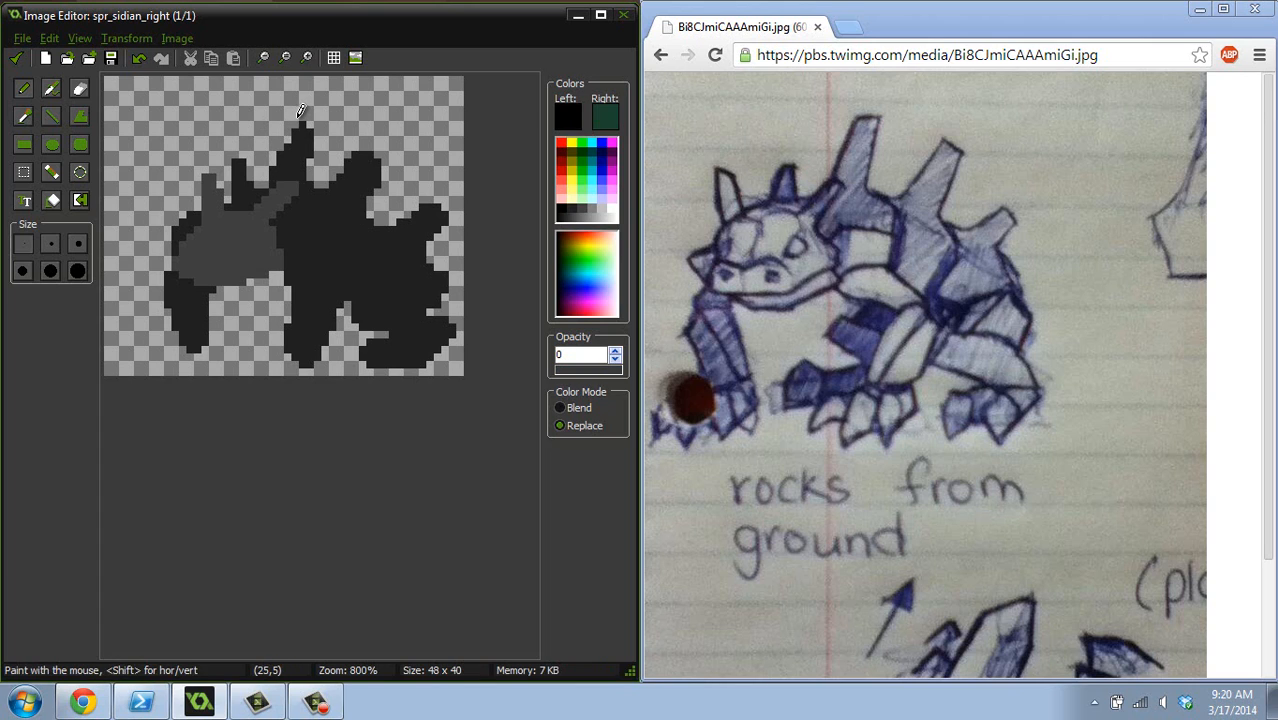
click(302, 124)
drag(328, 184, 357, 156)
mouse_move(370, 204)
mouse_down()
mouse_move(396, 226)
mouse_move(439, 205)
mouse_move(442, 228)
mouse_move(424, 245)
mouse_move(446, 273)
mouse_move(447, 256)
mouse_up()
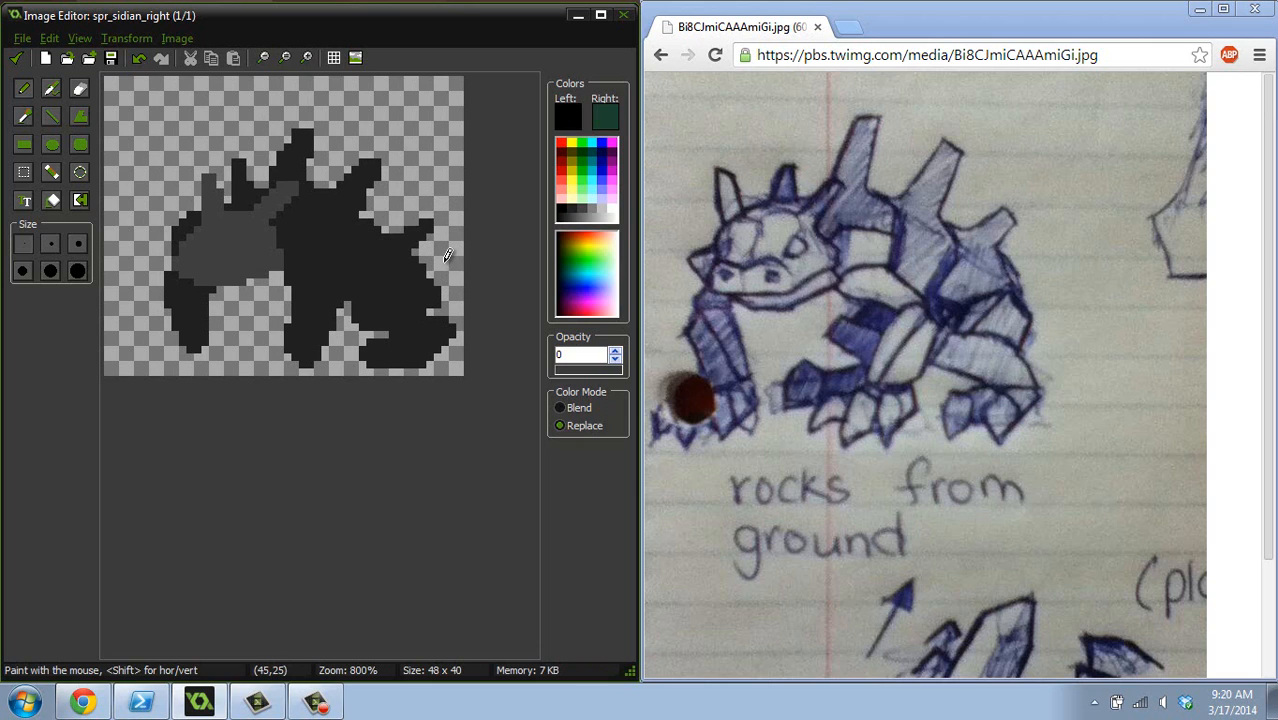
drag(439, 302, 432, 271)
- Move the hind foot about 2 pixels left and 1 pixel up, and fill the notch above it in dark gray
click(80, 201)
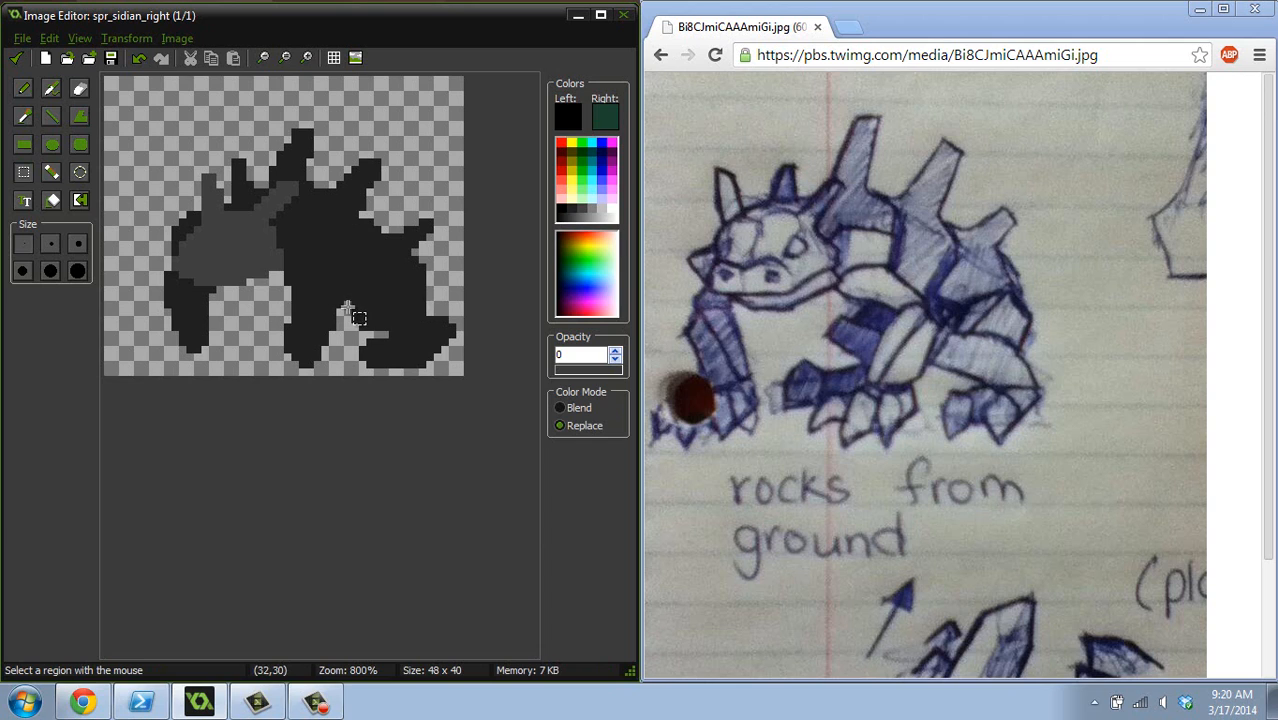
drag(344, 302, 418, 358)
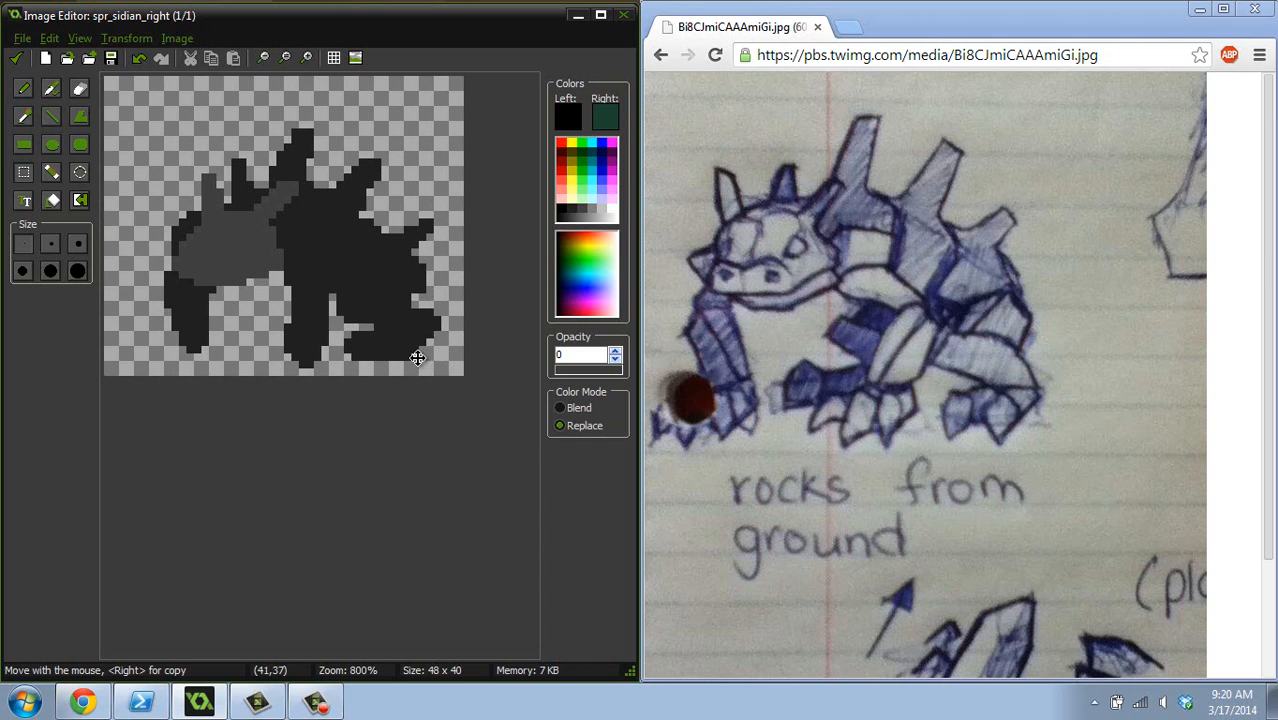
click(21, 95)
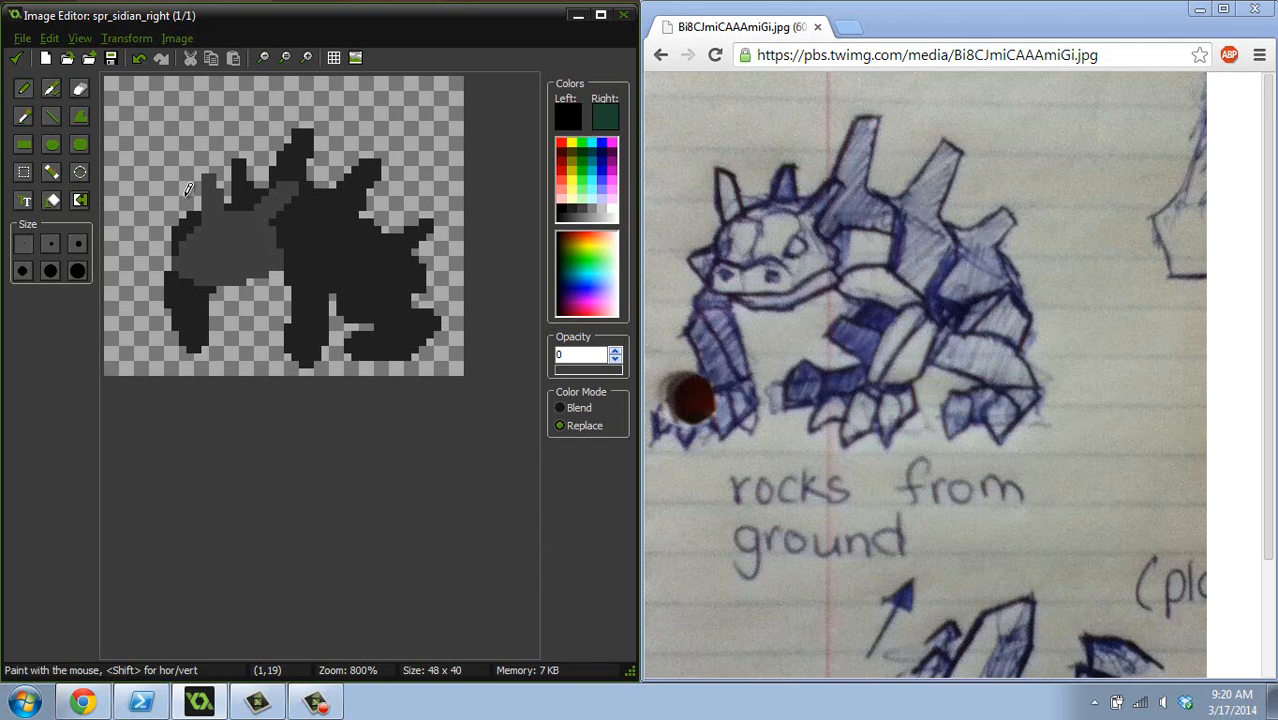
key(ctrl)
ctrl+click(419, 328)
drag(415, 297, 415, 310)
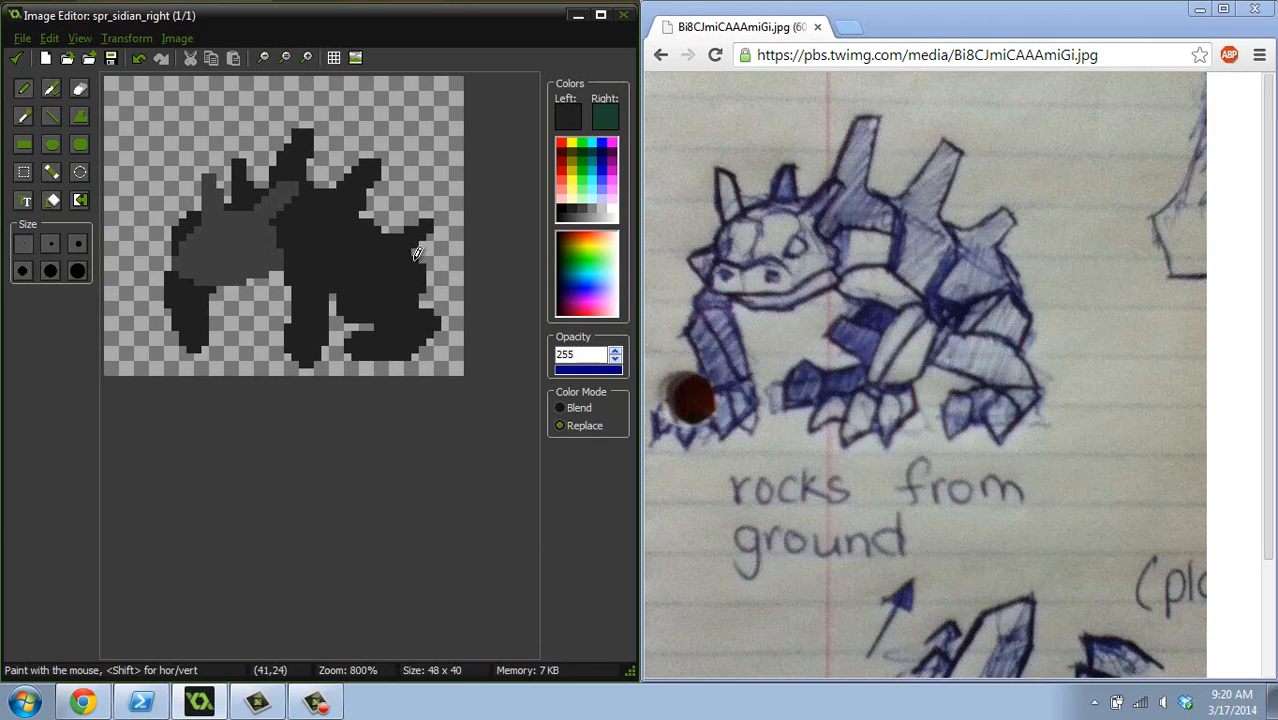
- Widen the small head spike in dark gray and slant the front back spike rearward, trimming its front corner with transparency
drag(318, 148, 317, 136)
drag(250, 165, 251, 152)
drag(231, 199, 230, 190)
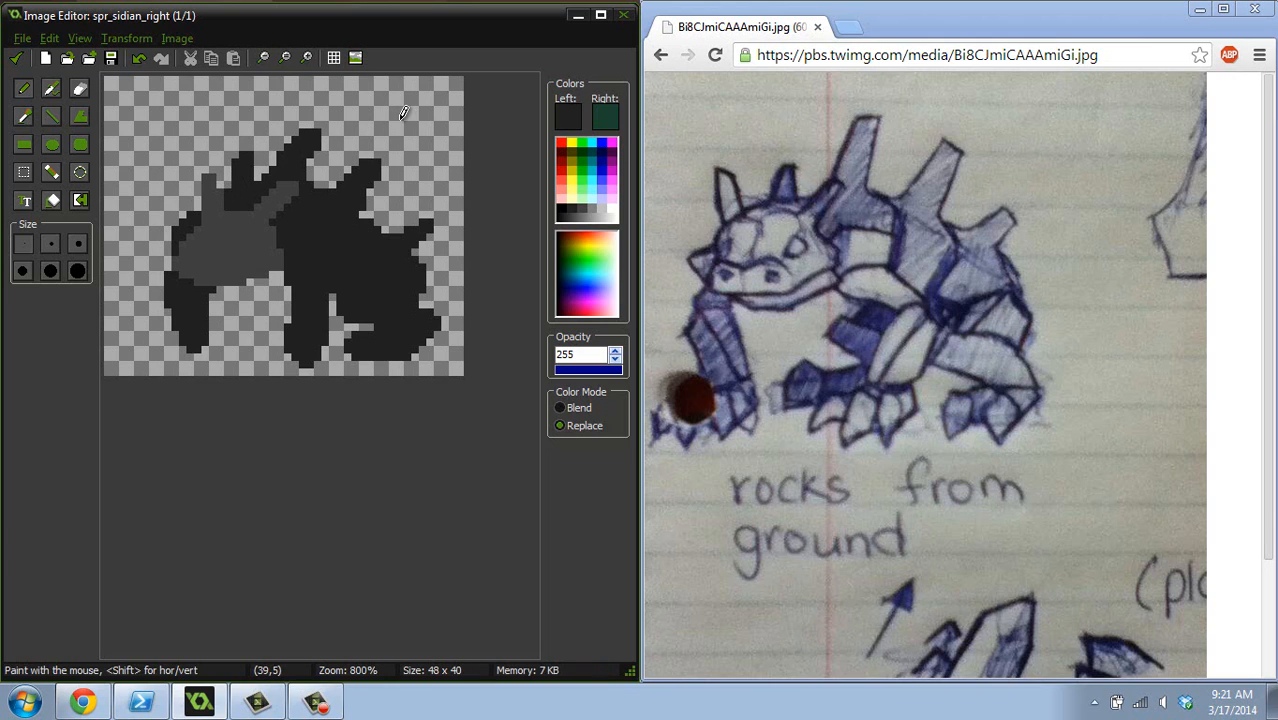
ctrl+click(287, 131)
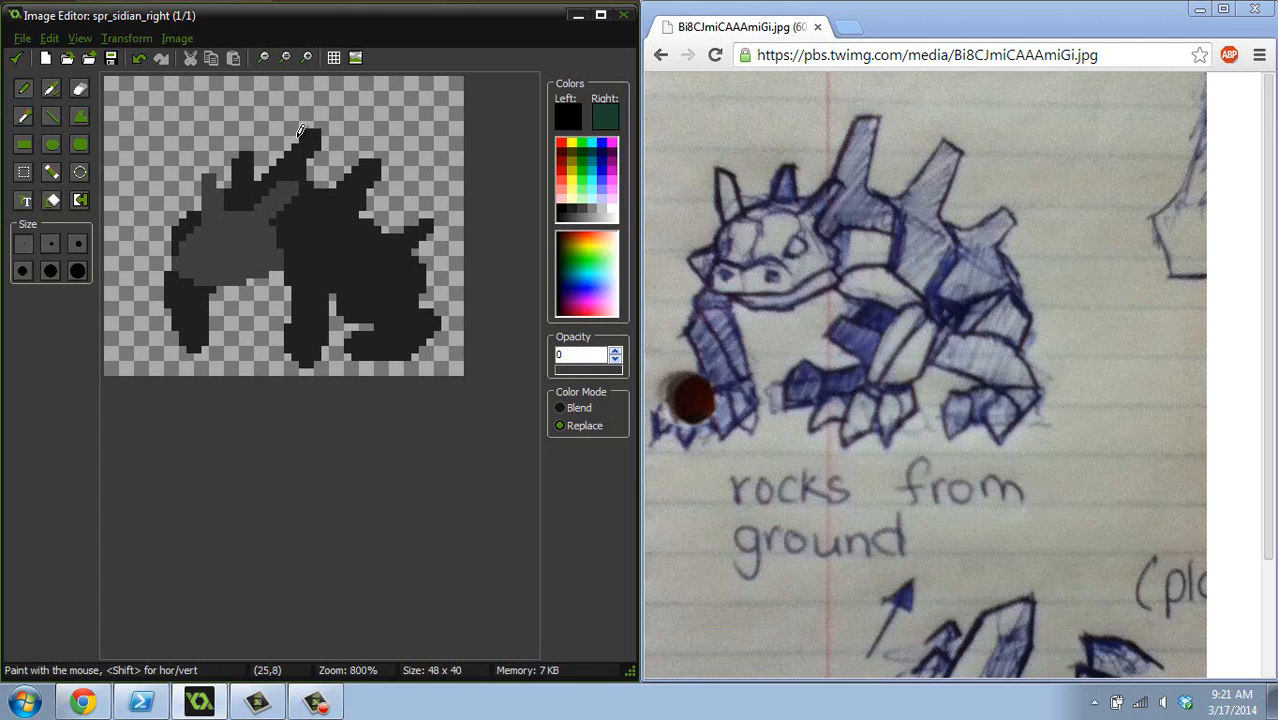
ctrl+click(317, 134)
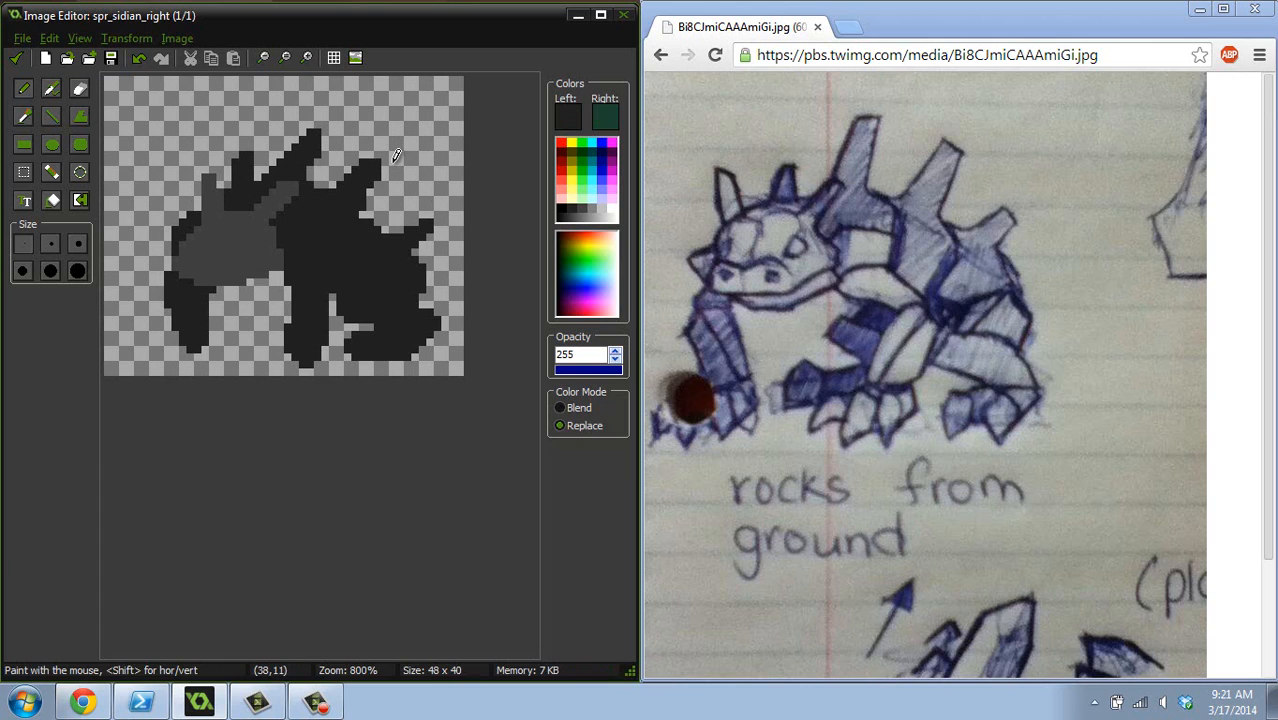
- Slant the middle spike rearward by erasing its front edge and extending its tip, and fill the back behind it in dark gray
ctrl+click(340, 171)
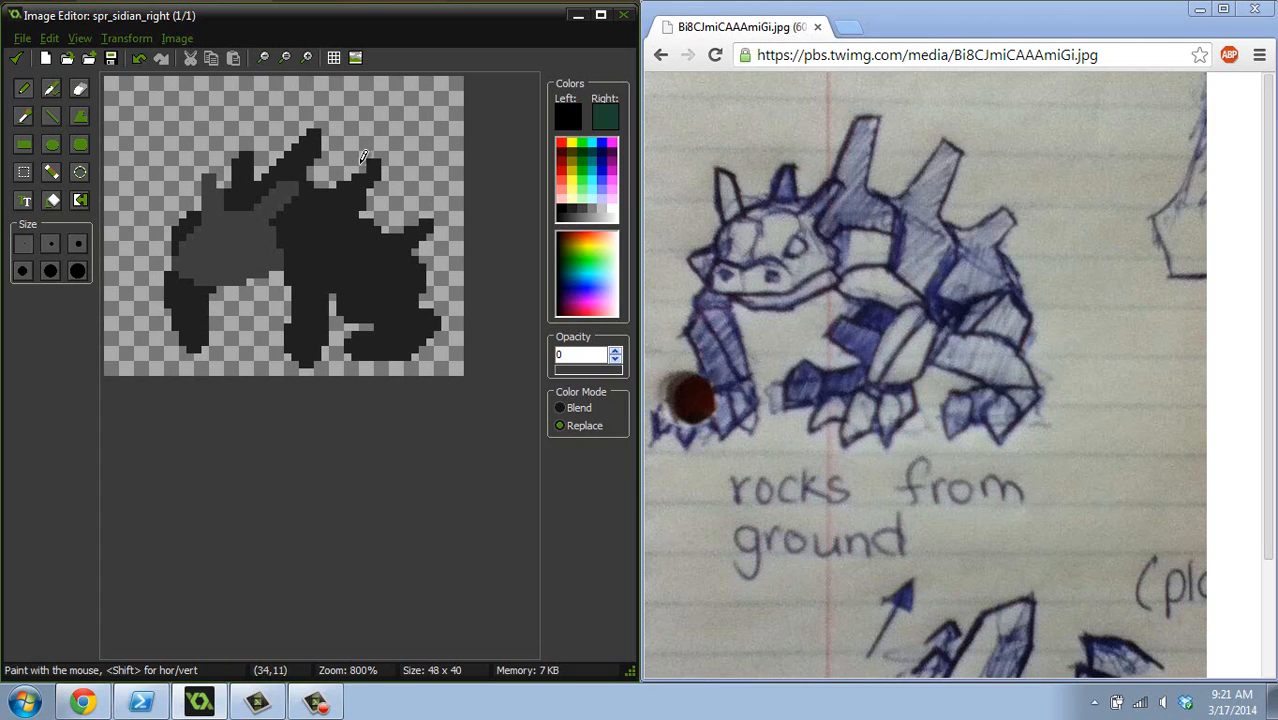
ctrl+click(385, 161)
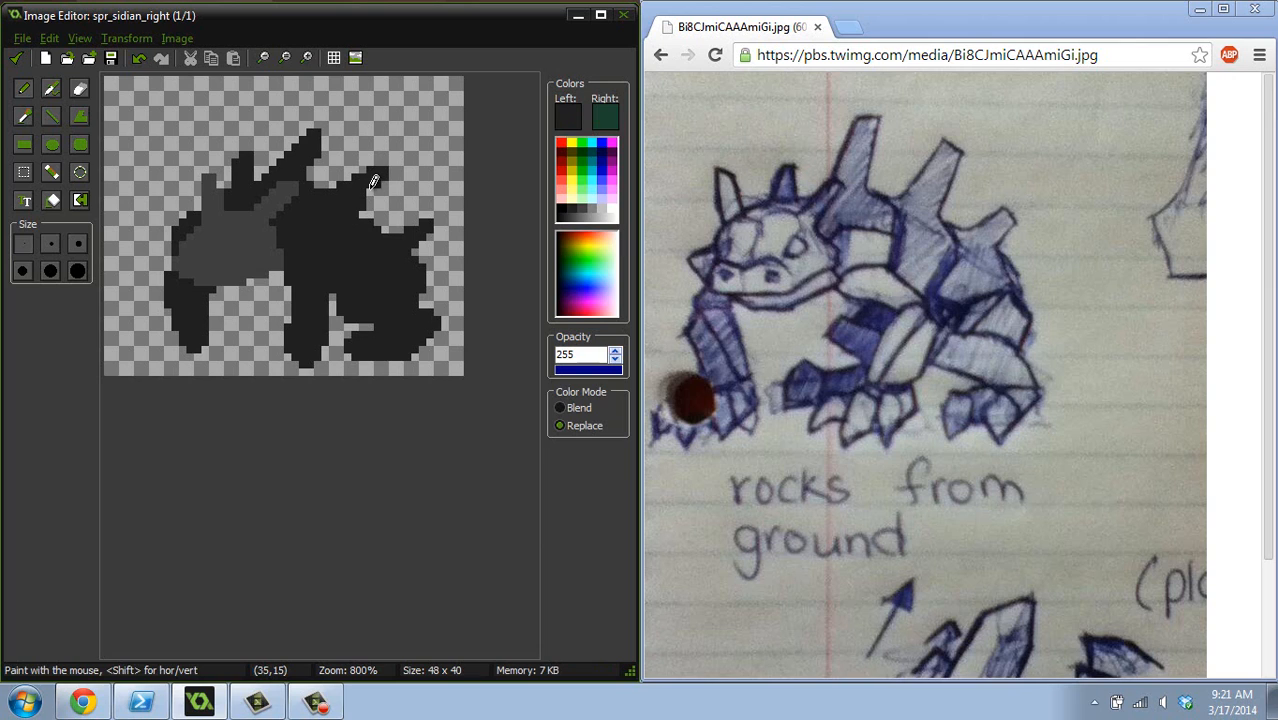
ctrl+click(377, 207)
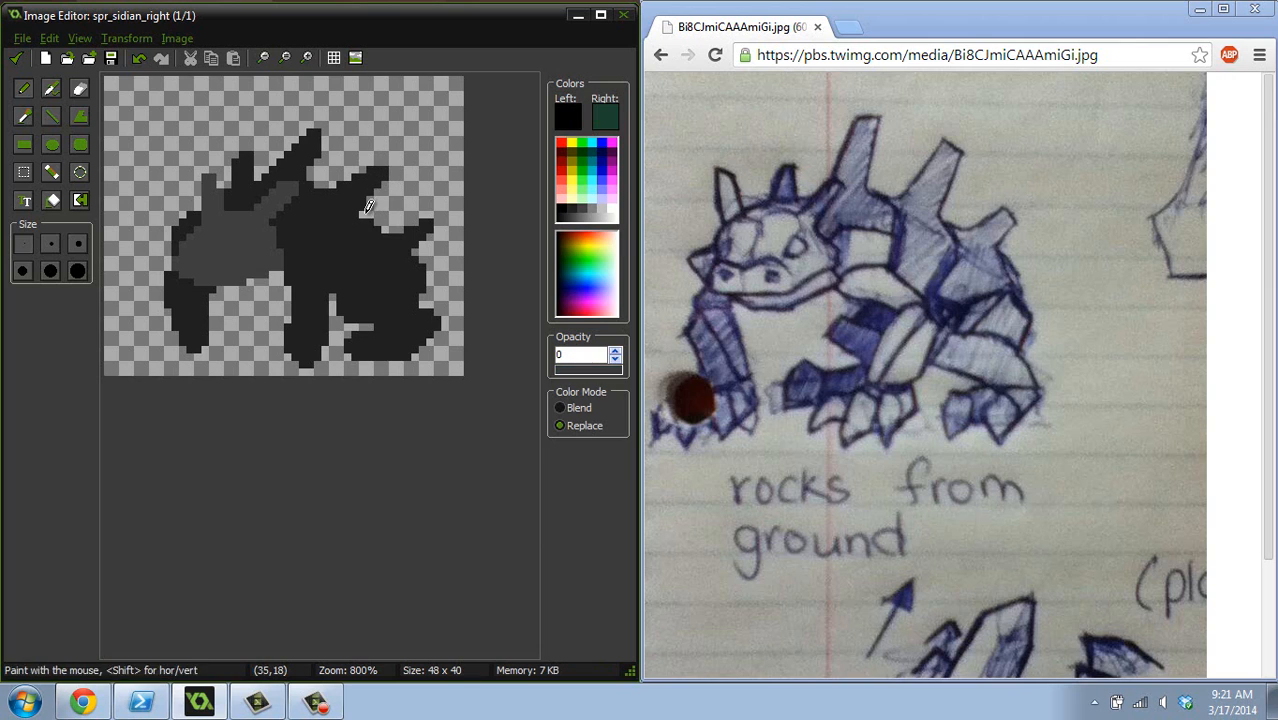
ctrl+click(356, 214)
click(362, 214)
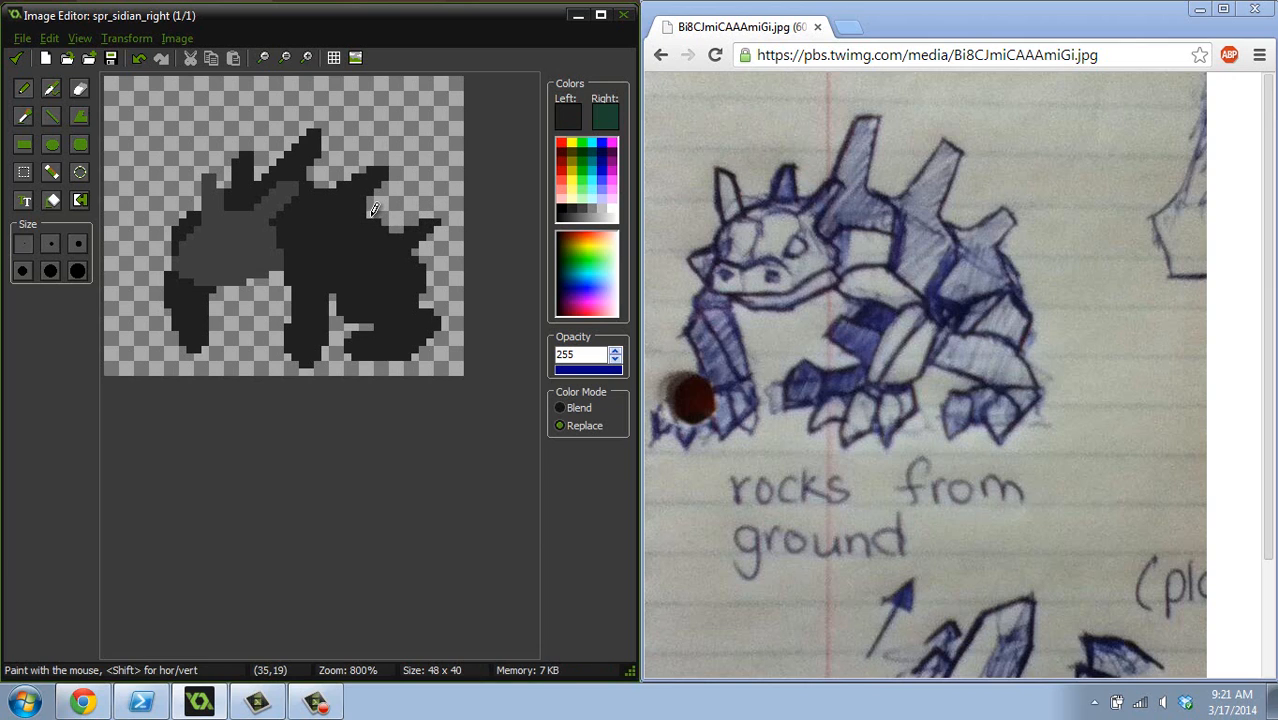
mouse_move(373, 210)
mouse_down()
mouse_move(421, 206)
mouse_move(425, 232)
mouse_move(447, 233)
mouse_move(398, 228)
mouse_up()
- Shorten the rear spike with transparency and extend the front spike's tip rearward in dark gray
ctrl+click(428, 211)
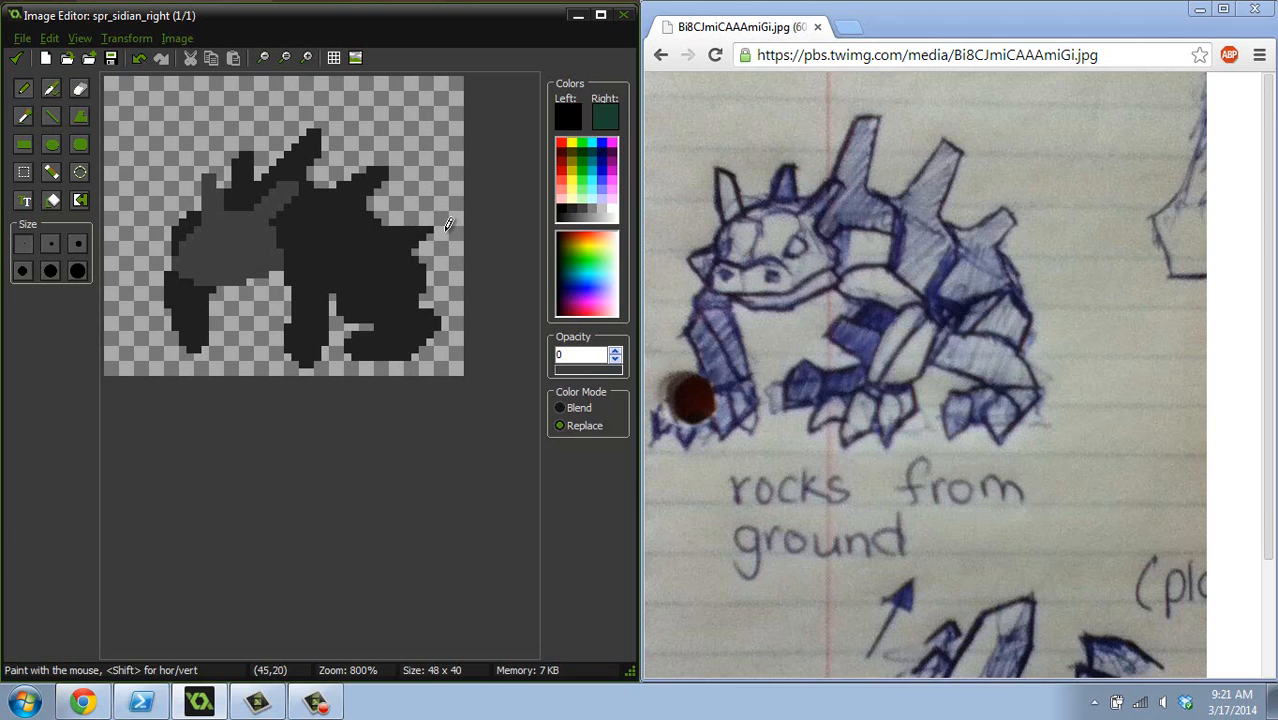
ctrl+click(431, 229)
click(432, 229)
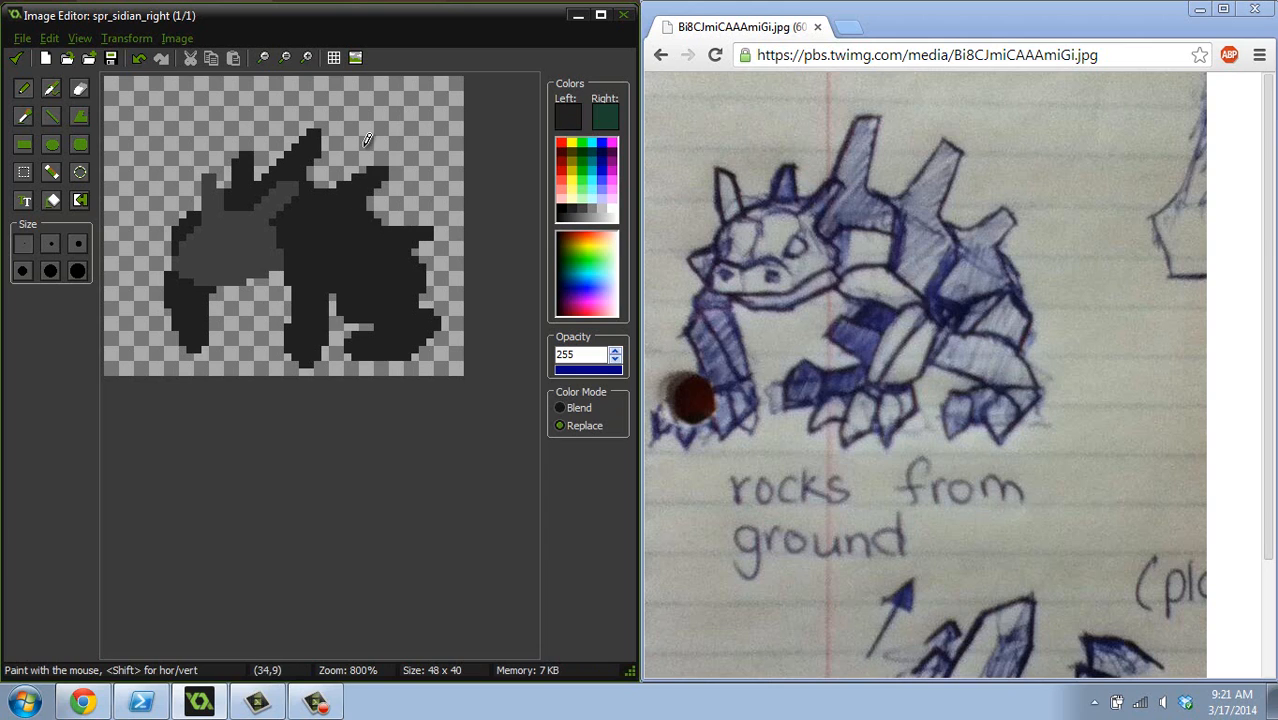
ctrl+click(320, 144)
ctrl+click(332, 142)
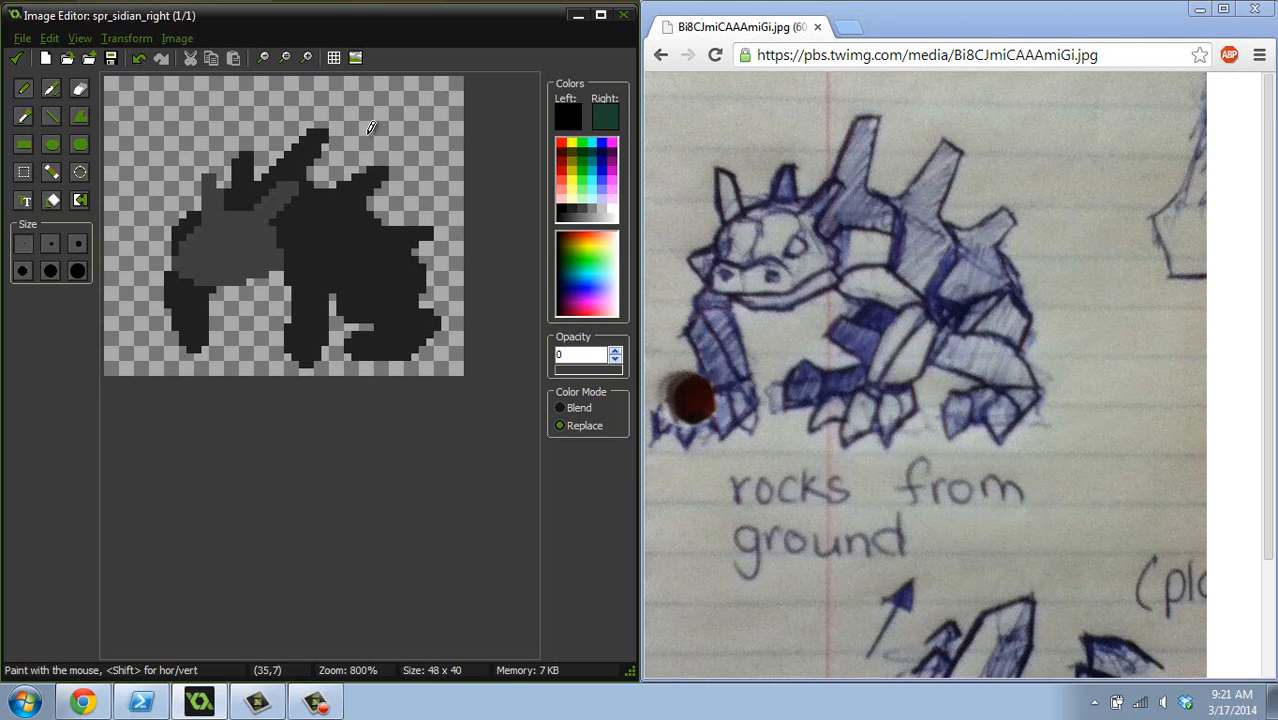
ctrl+click(328, 137)
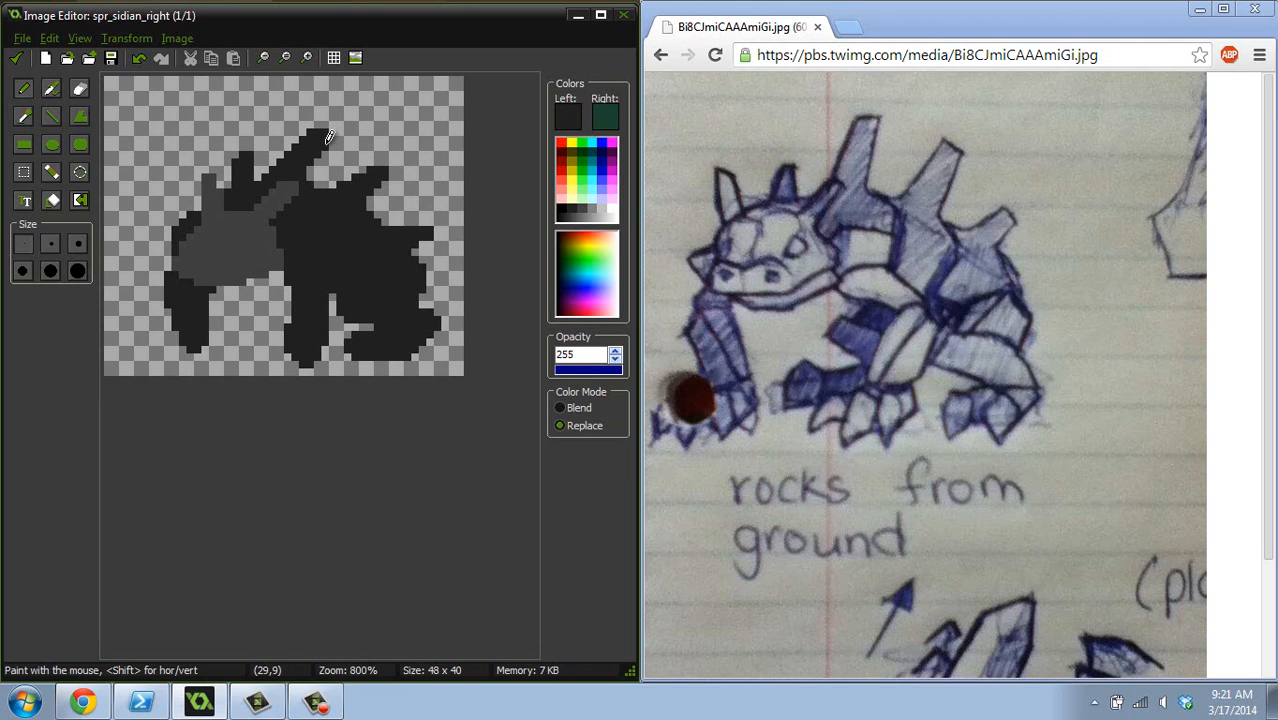
- Refine the rear spike's tip, alternating sampled transparency and dark gray
ctrl+click(440, 222)
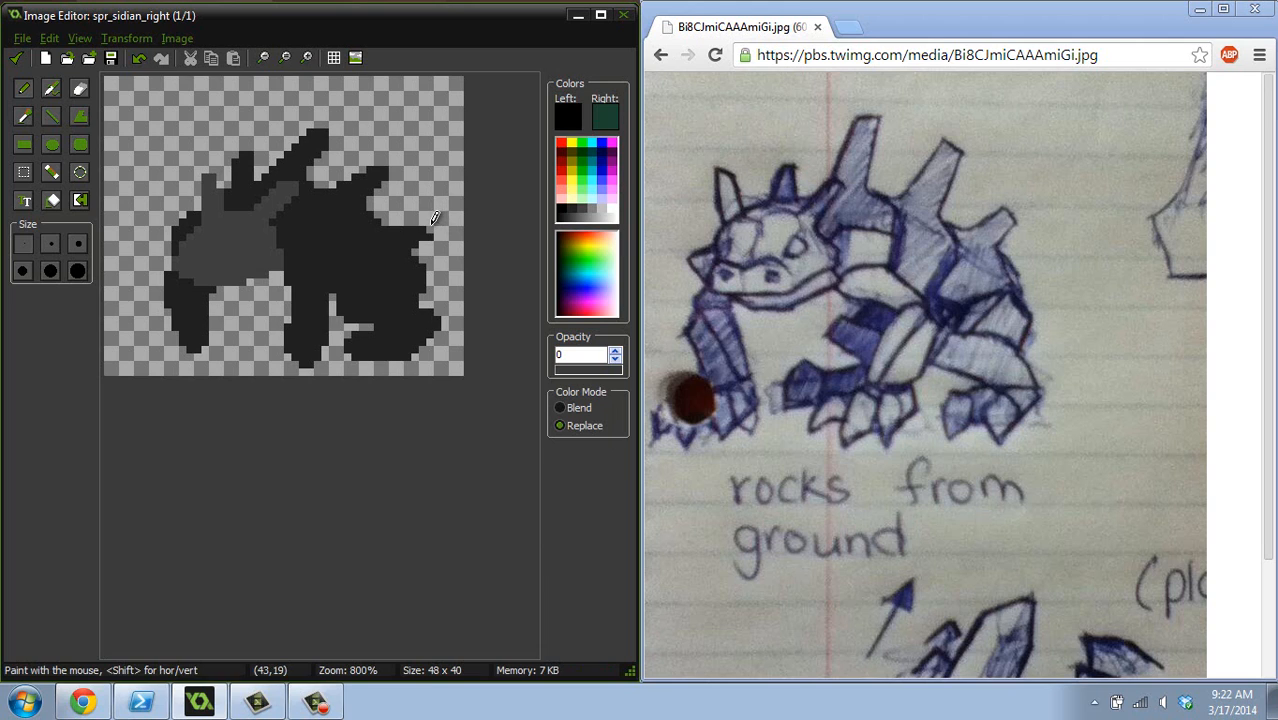
ctrl+click(430, 226)
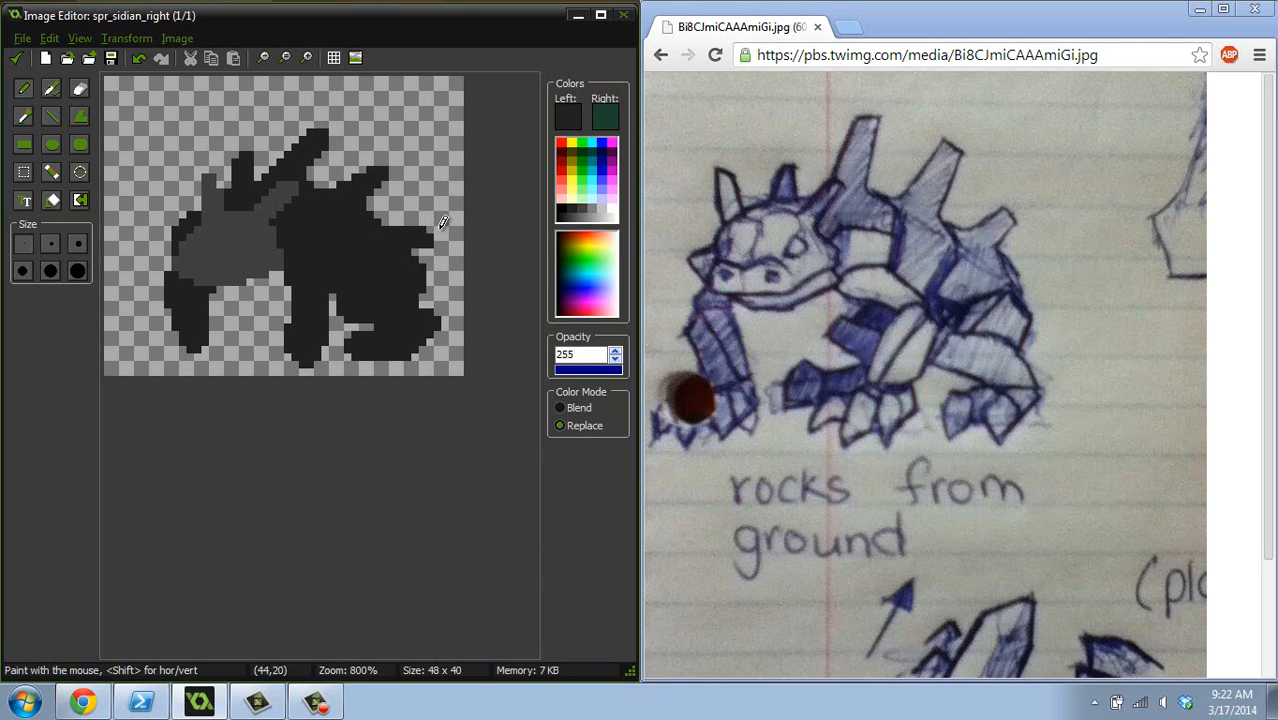
ctrl+click(431, 241)
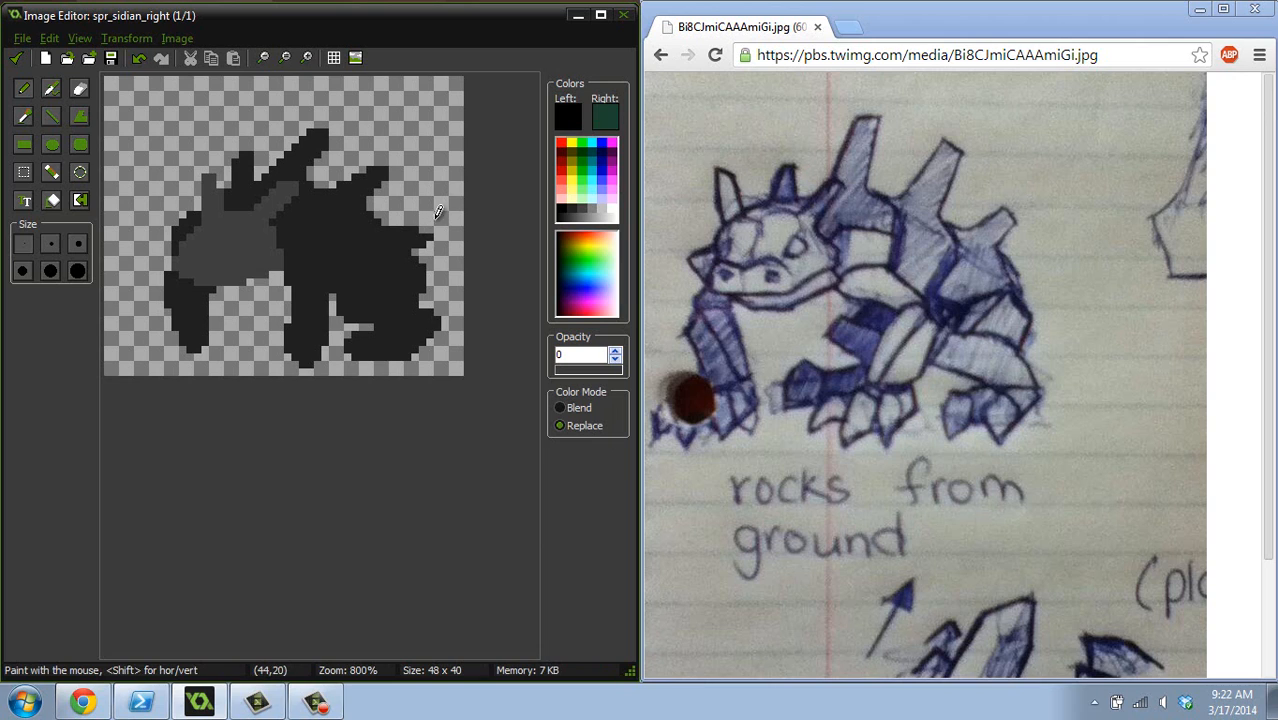
ctrl+click(425, 220)
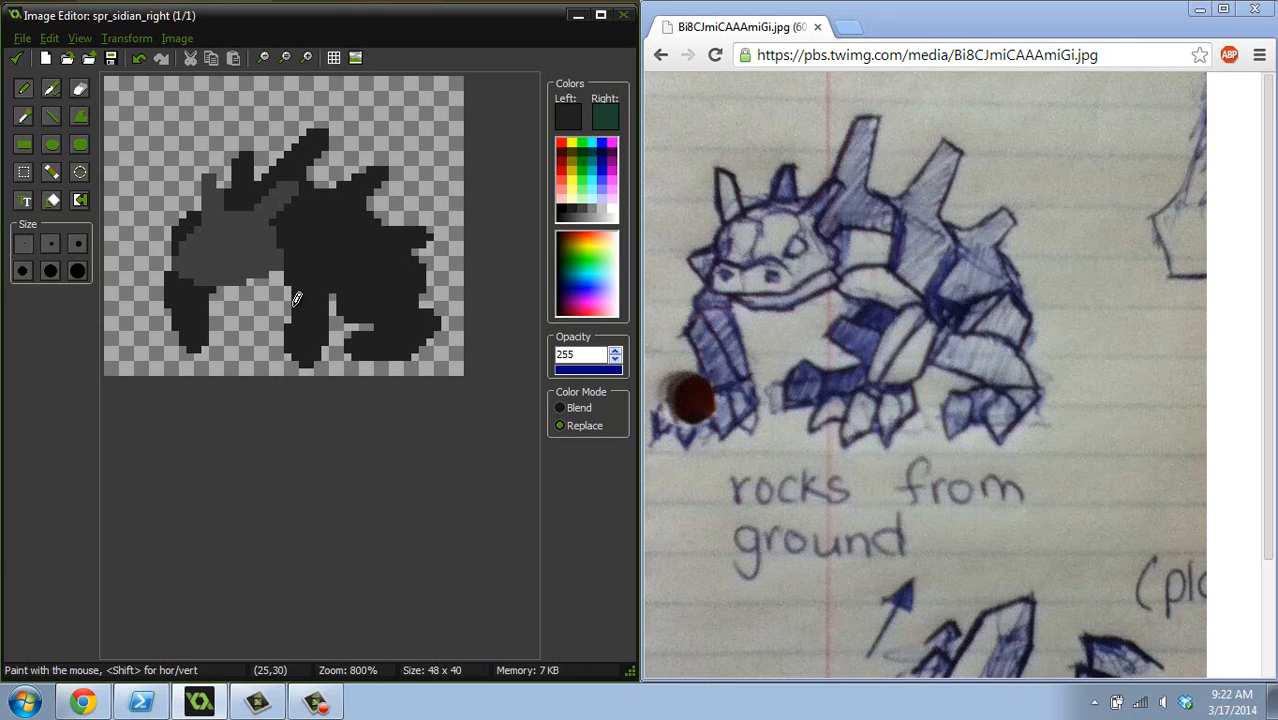
- Paint a curved medium gray highlight down the creature's middle leg
ctrl+click(258, 254)
mouse_move(314, 274)
mouse_down()
mouse_move(326, 266)
mouse_move(304, 276)
mouse_up()
drag(326, 283, 305, 330)
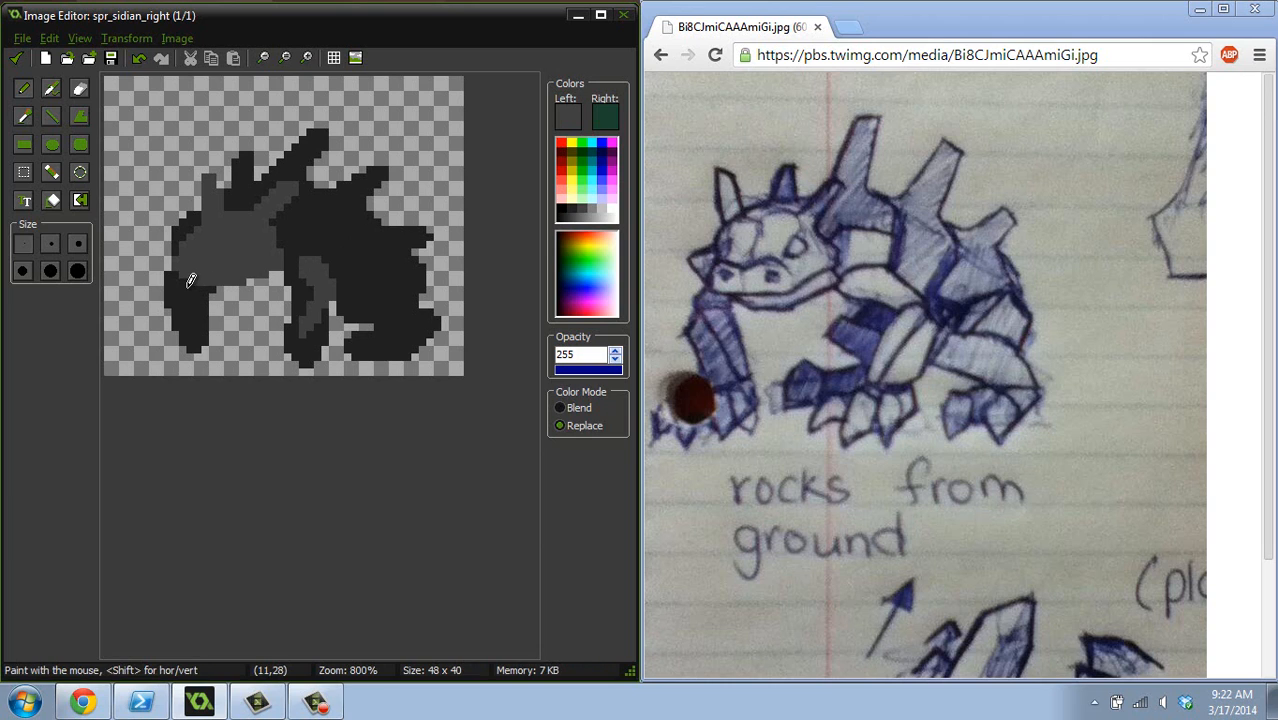
- Trim the front leg's inner edge with transparency and paint a small rectangular medium gray plate on the body behind the head
ctrl+click(227, 318)
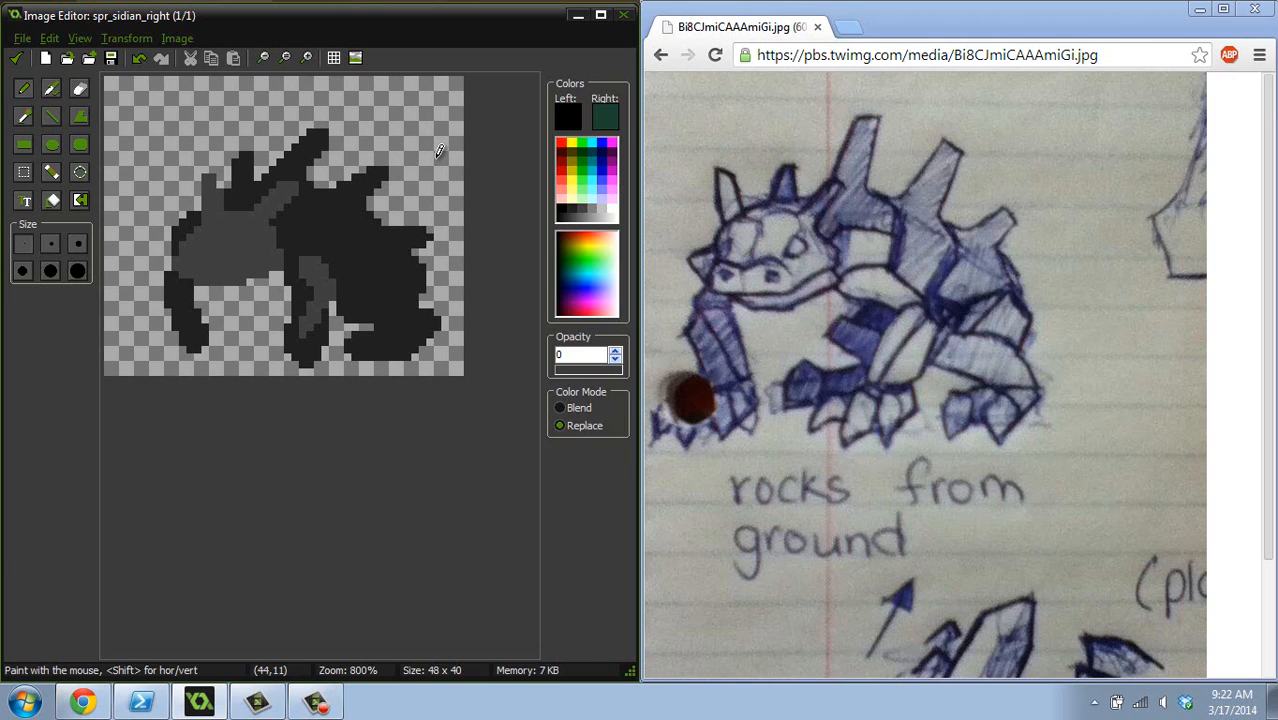
ctrl+click(310, 266)
mouse_move(300, 228)
mouse_down()
mouse_move(316, 236)
mouse_move(329, 222)
mouse_up()
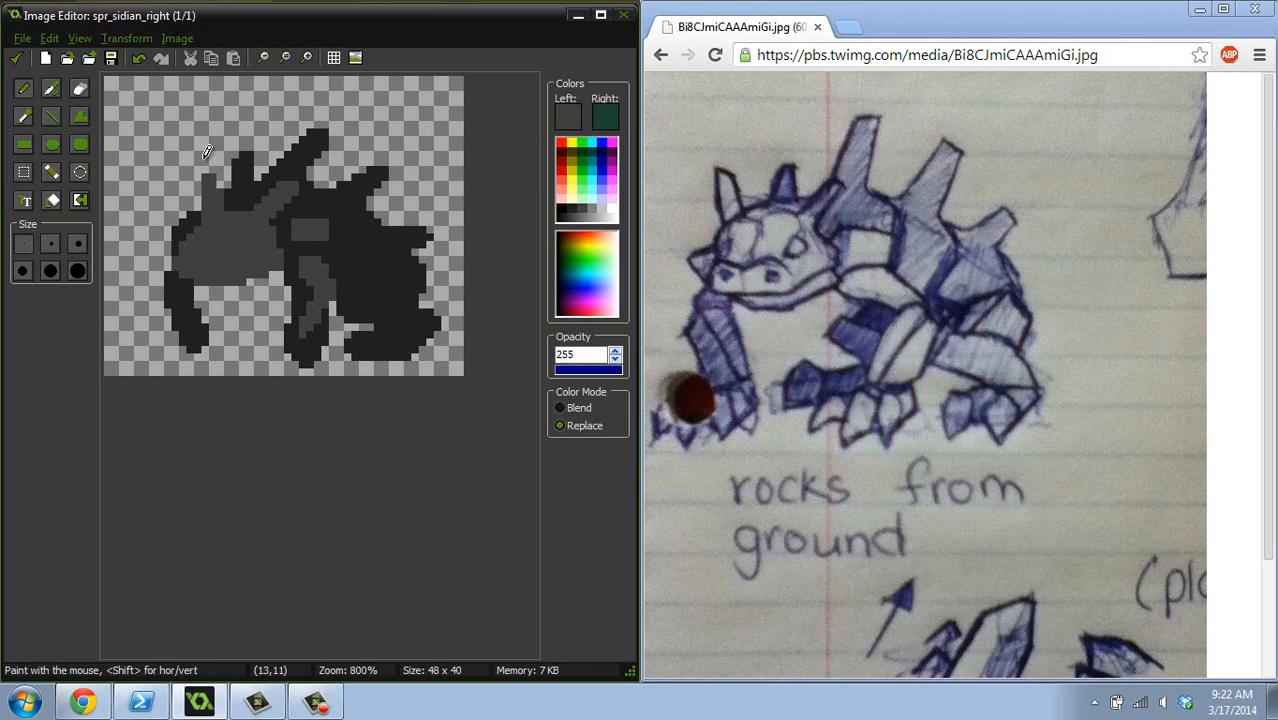
click(324, 251)
drag(188, 268, 237, 266)
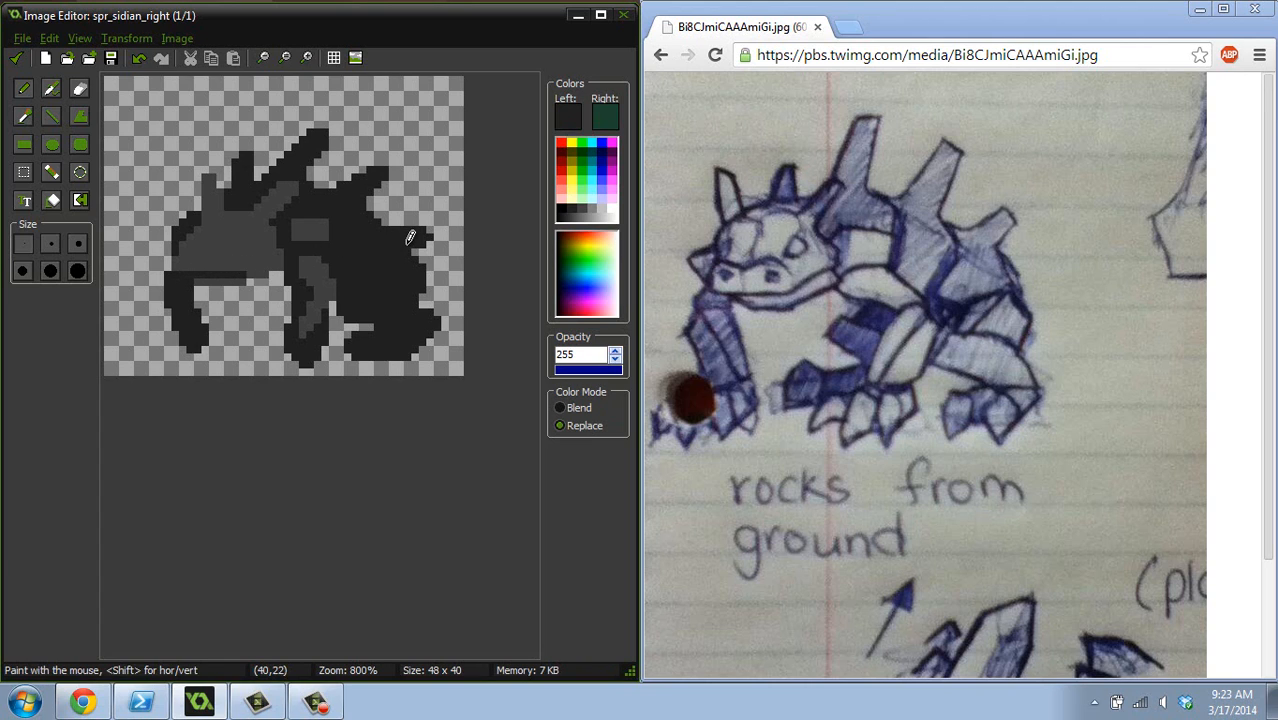
key(ctrl+z)
ctrl+click(318, 271)
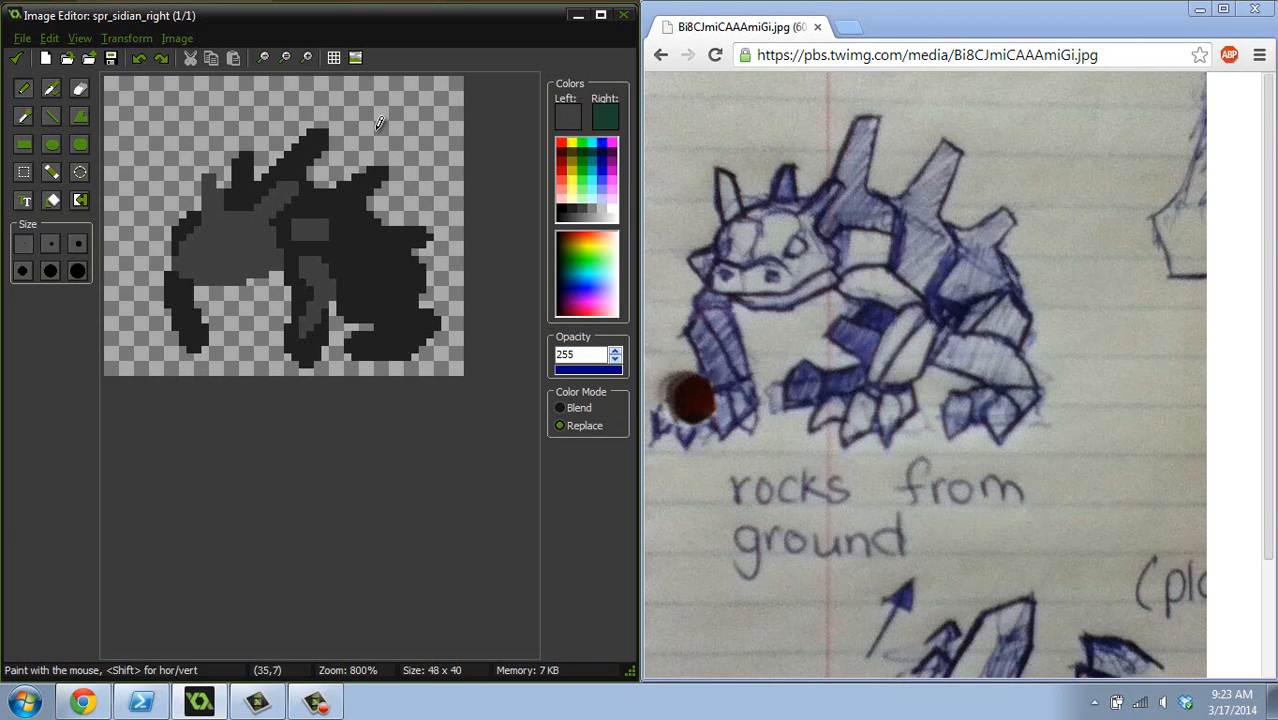
- Flood fill the creature's head area with a lighter gray
click(589, 207)
click(52, 199)
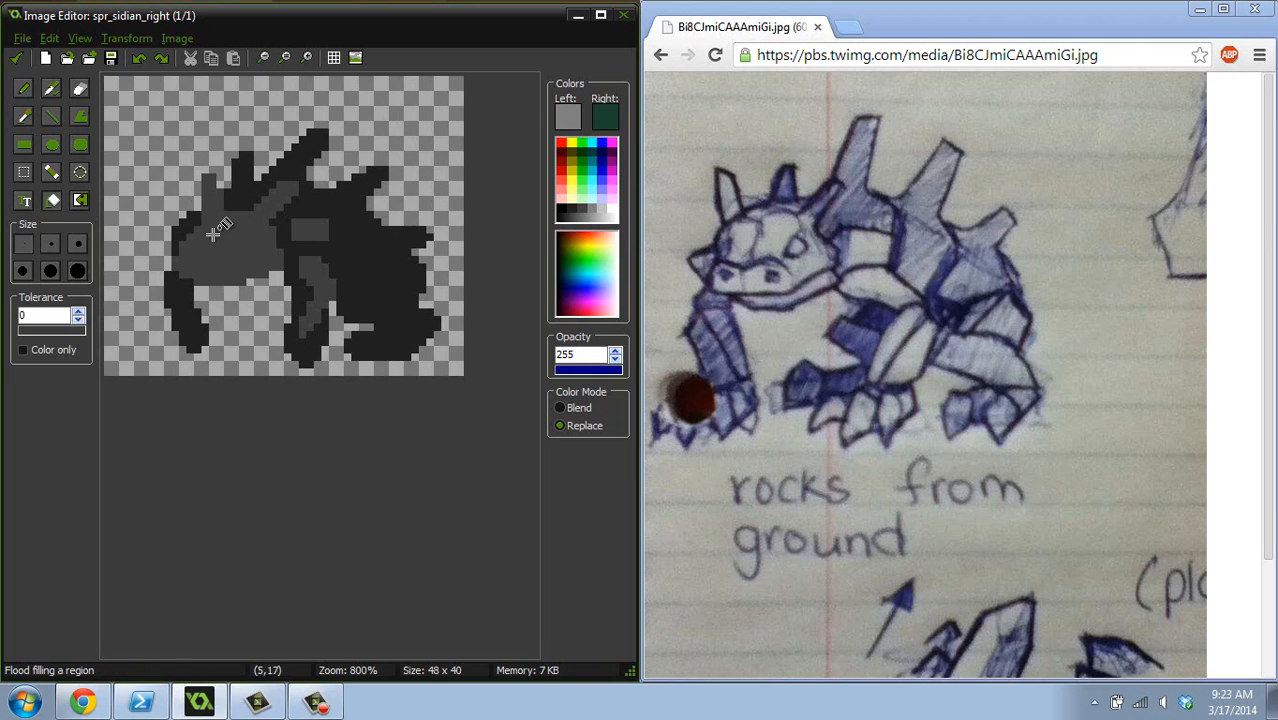
click(221, 236)
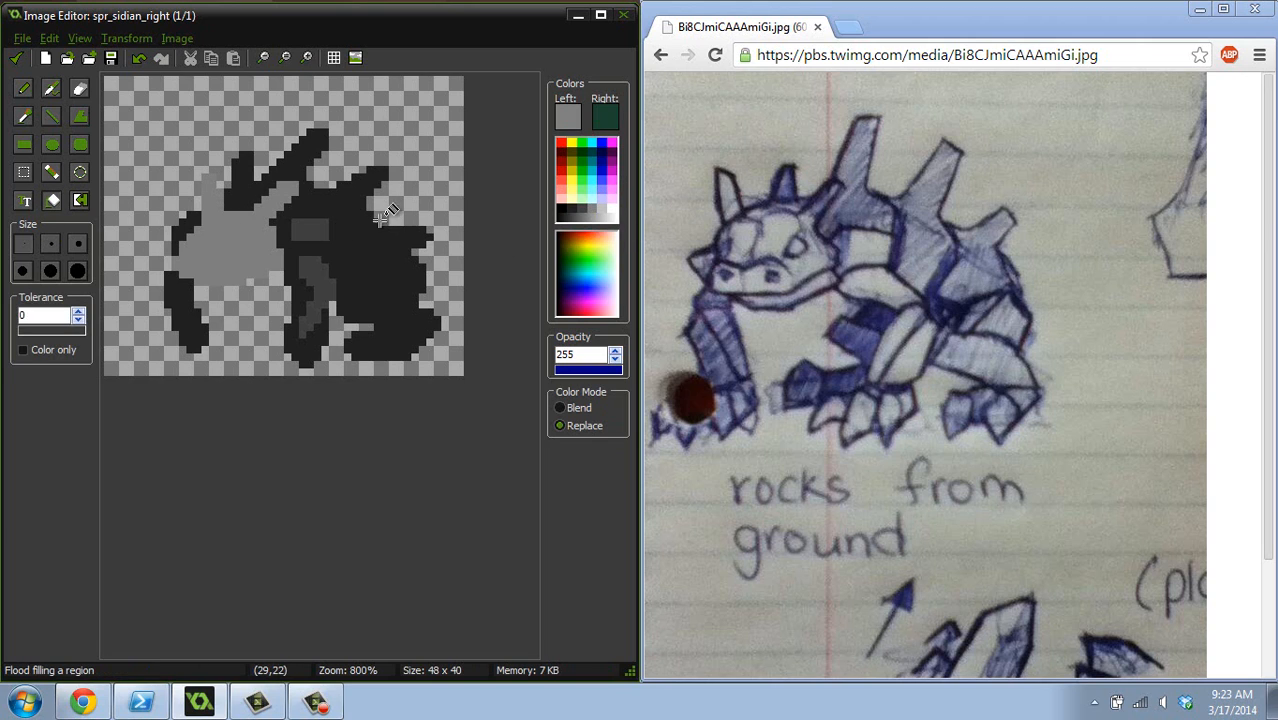
- Flood fill the creature's head with progressively darker grays, first RGB 112 and finally RGB 100
click(568, 119)
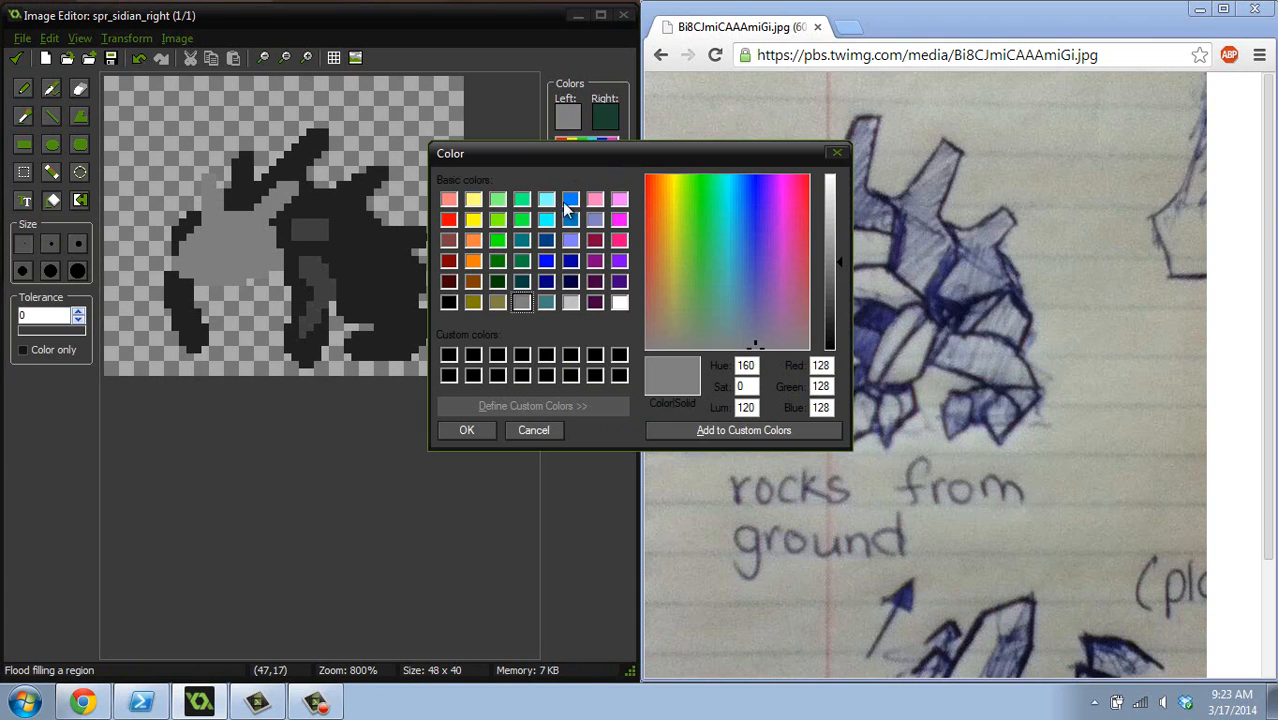
drag(833, 268, 834, 276)
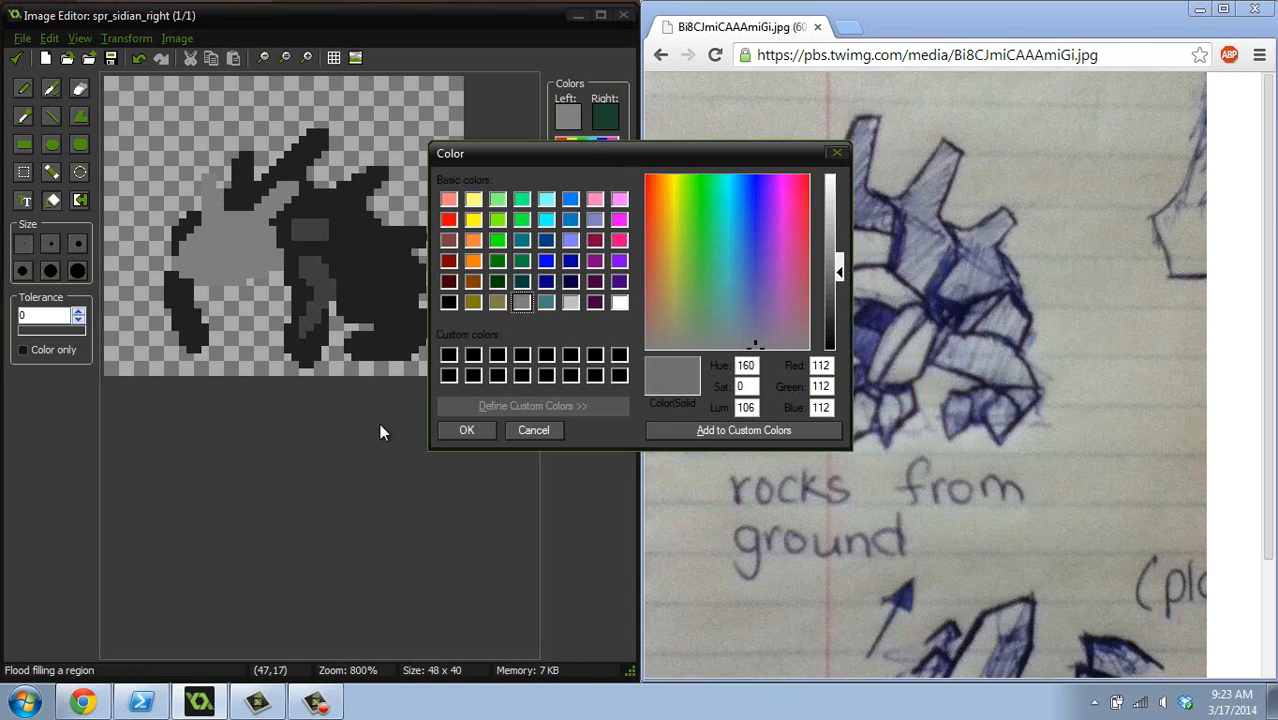
click(466, 430)
click(247, 232)
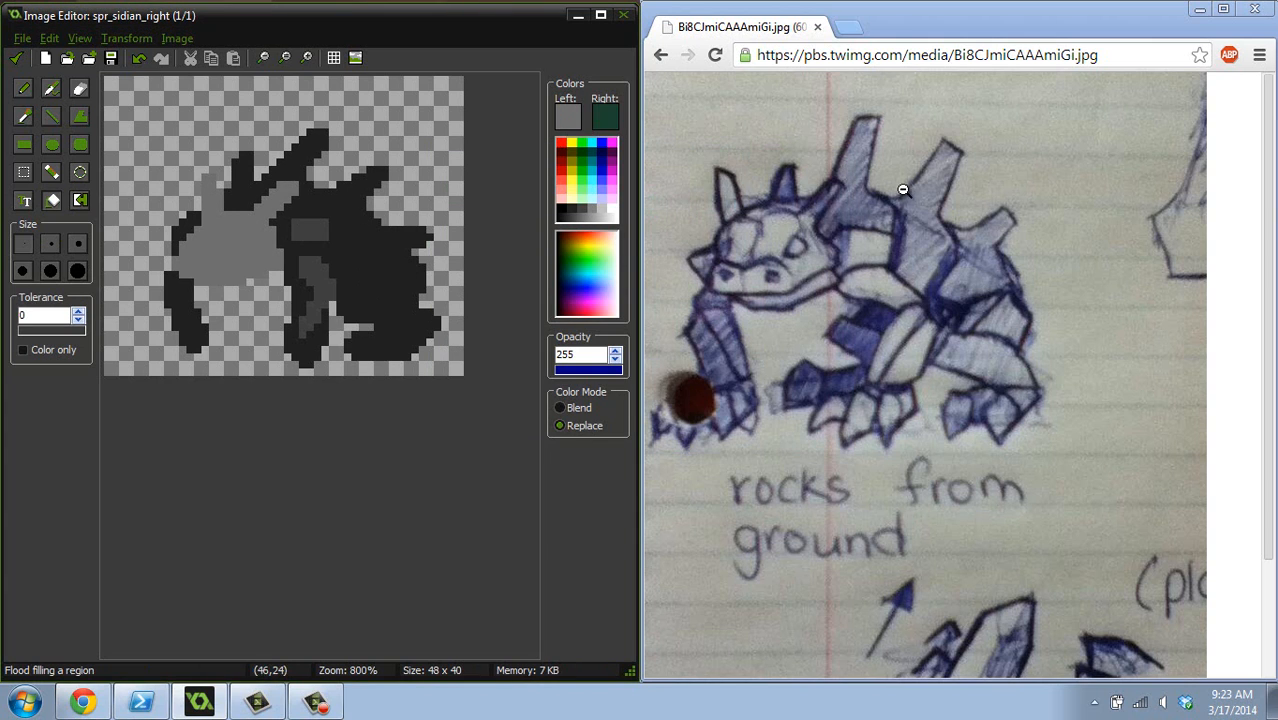
click(586, 114)
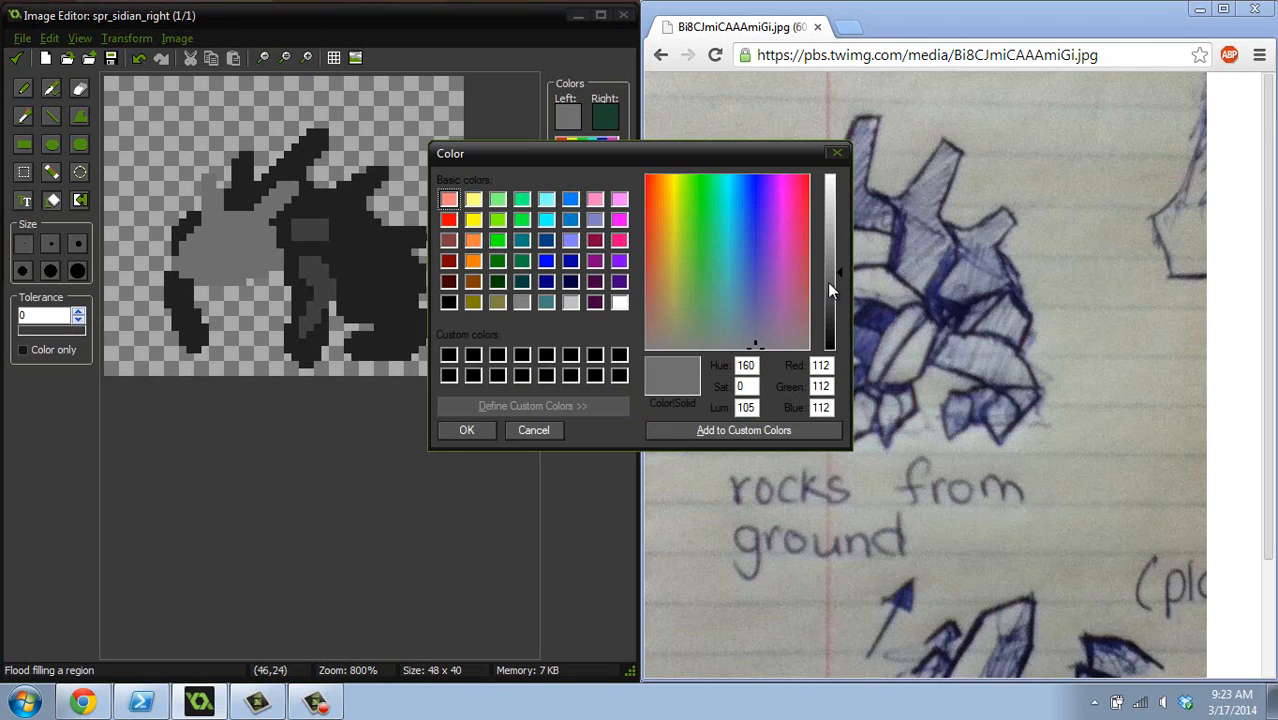
drag(836, 276, 838, 285)
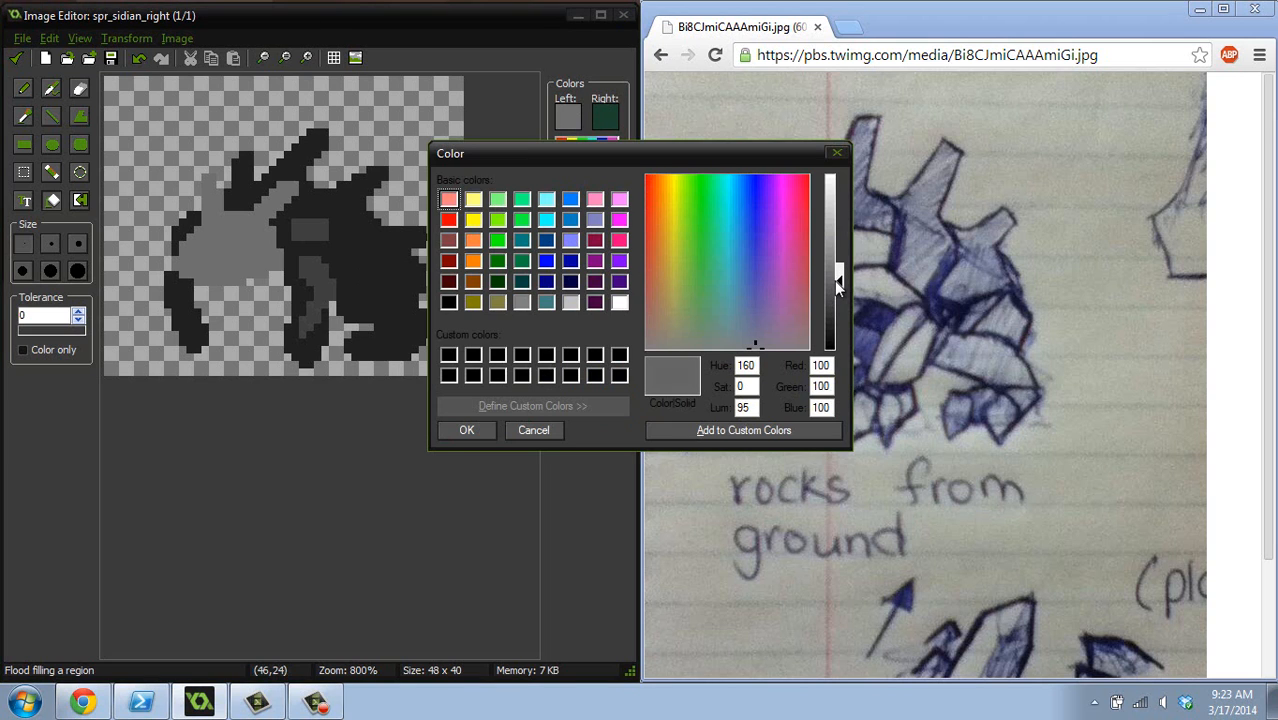
click(478, 430)
click(257, 232)
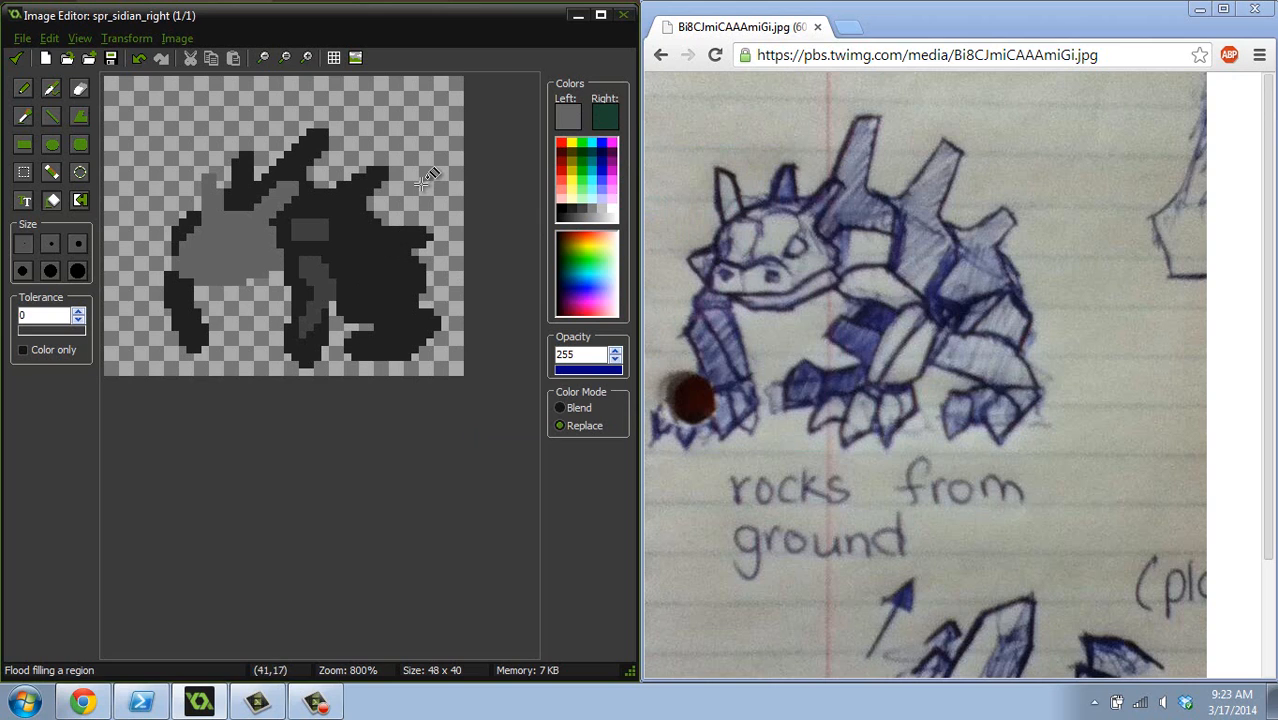
- Sample the medium gray from the body plate and paint a highlight along the rear spike and its base
click(24, 116)
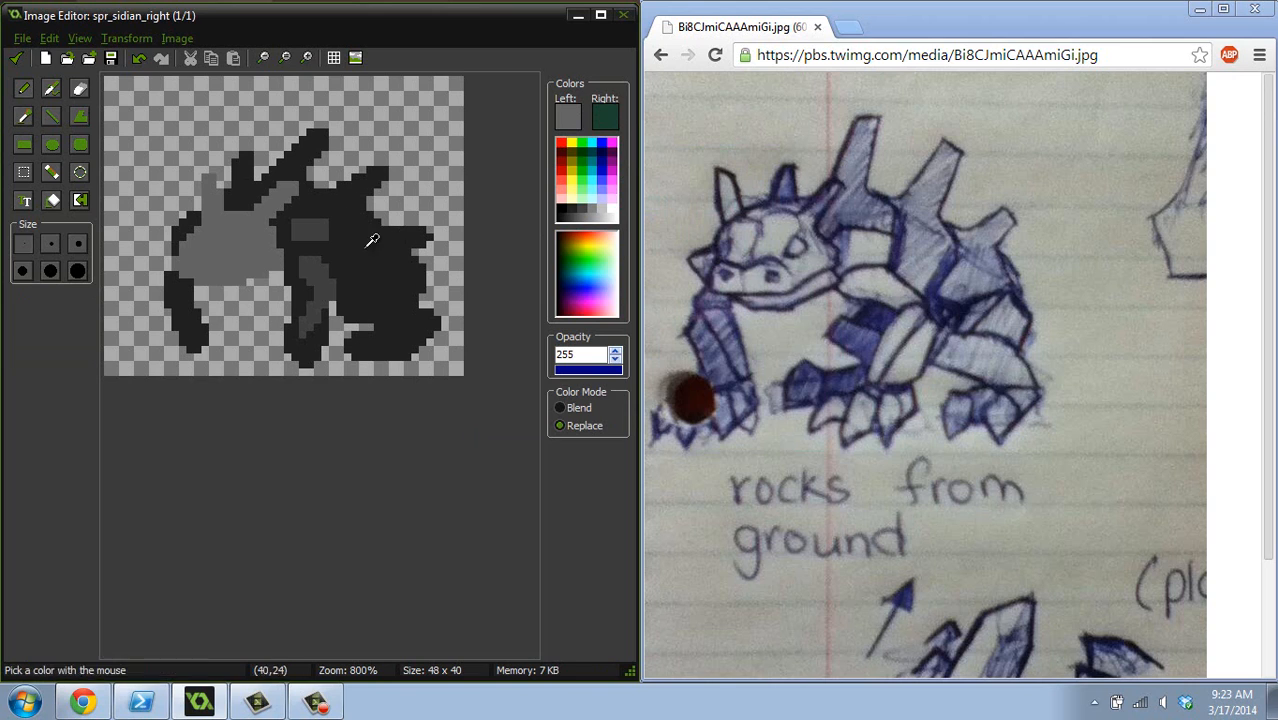
click(318, 222)
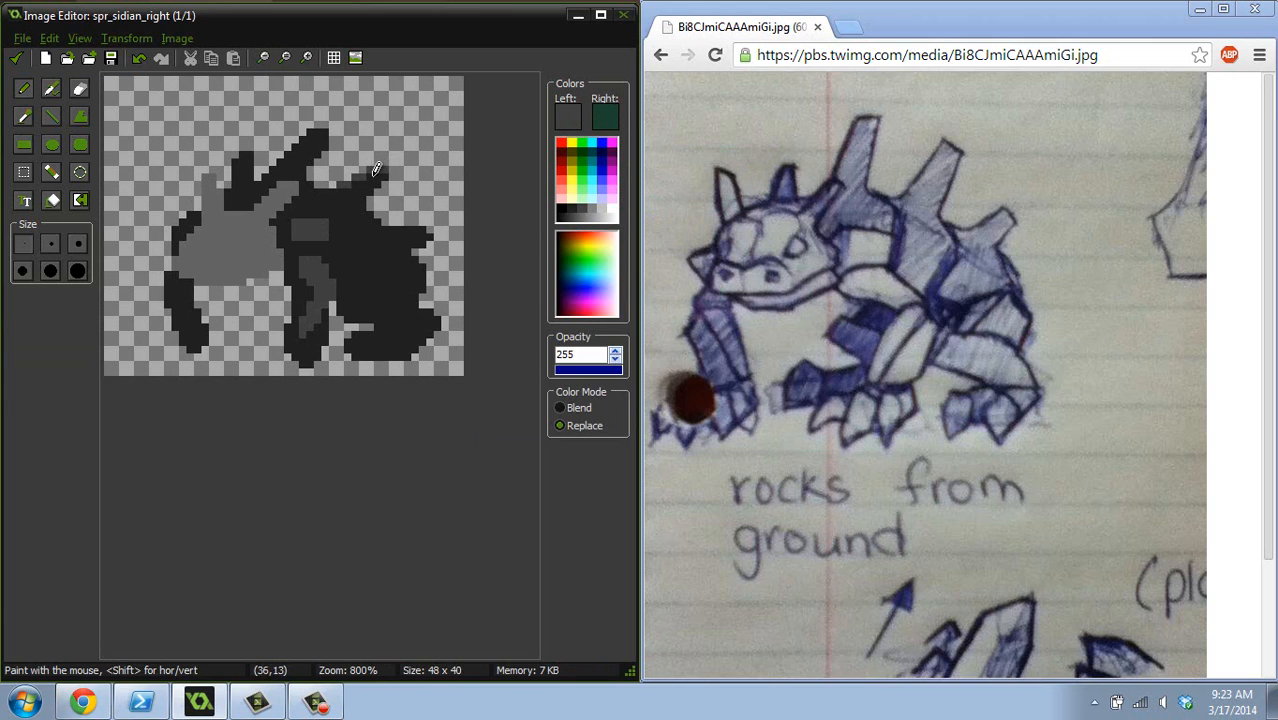
drag(356, 183, 334, 191)
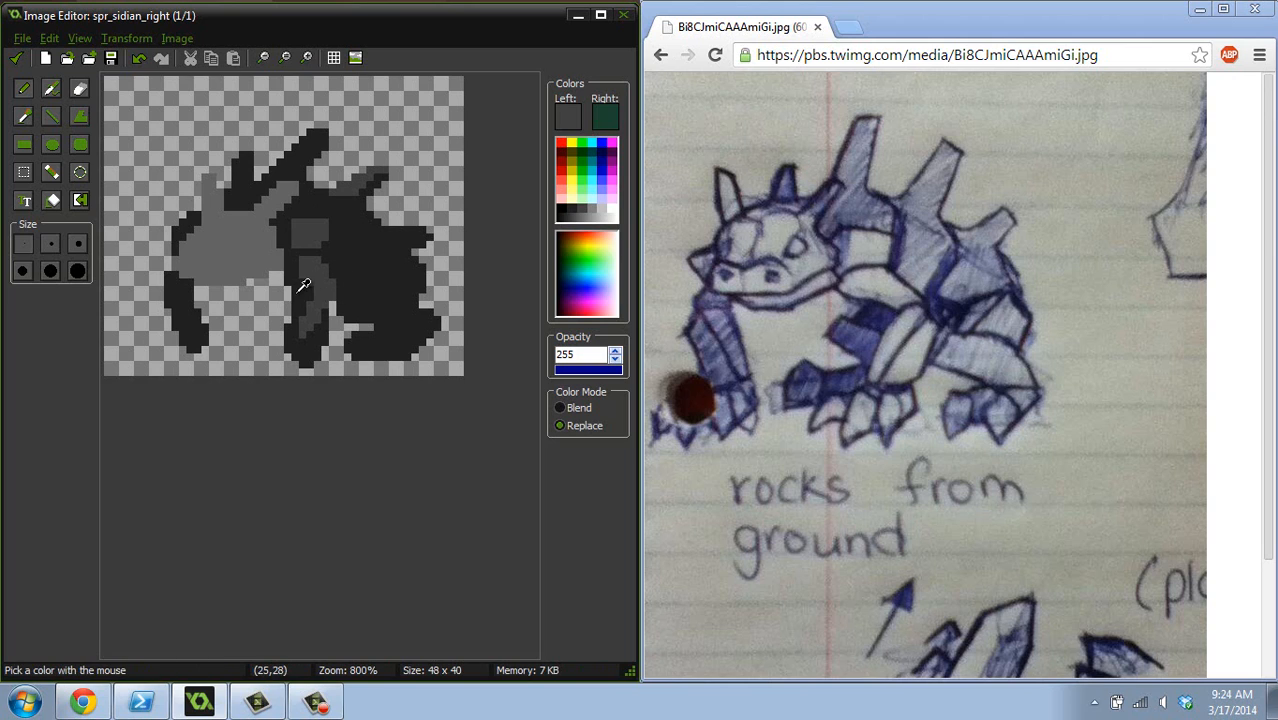
- Split the middle leg's highlight into segments with sampled dark gray and trim the leg's edges with transparency
ctrl+click(325, 280)
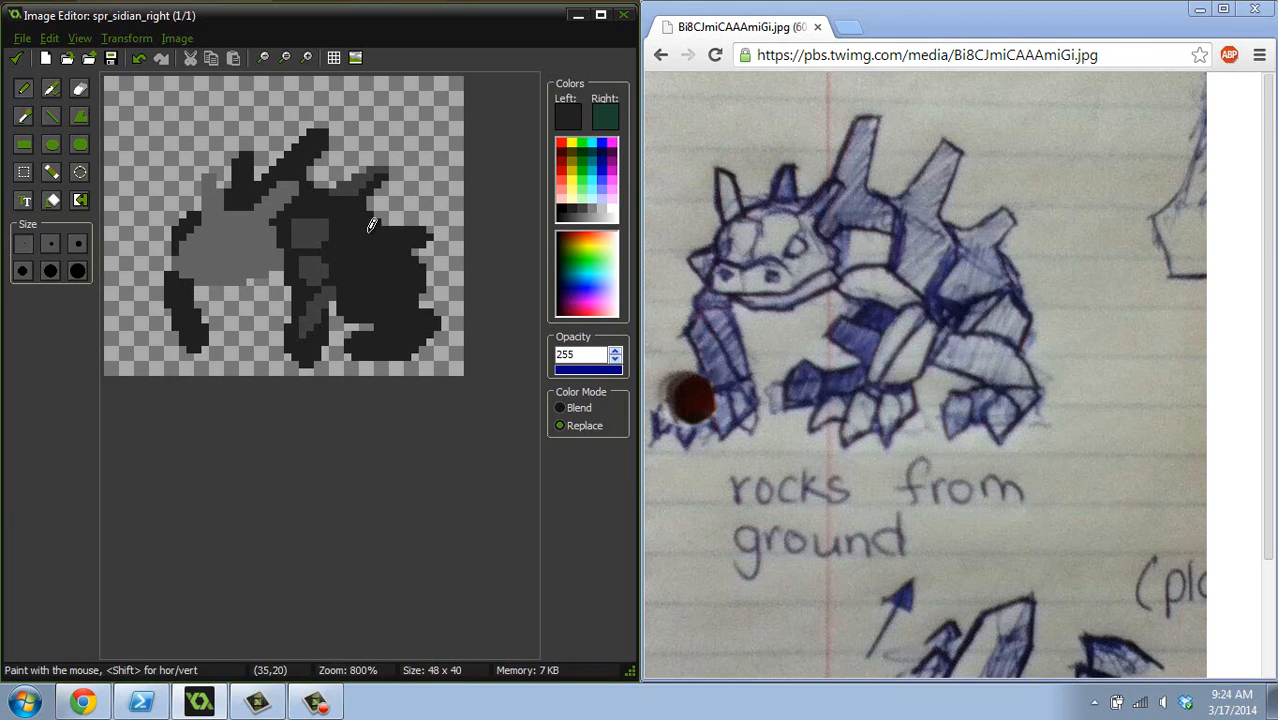
ctrl+click(275, 290)
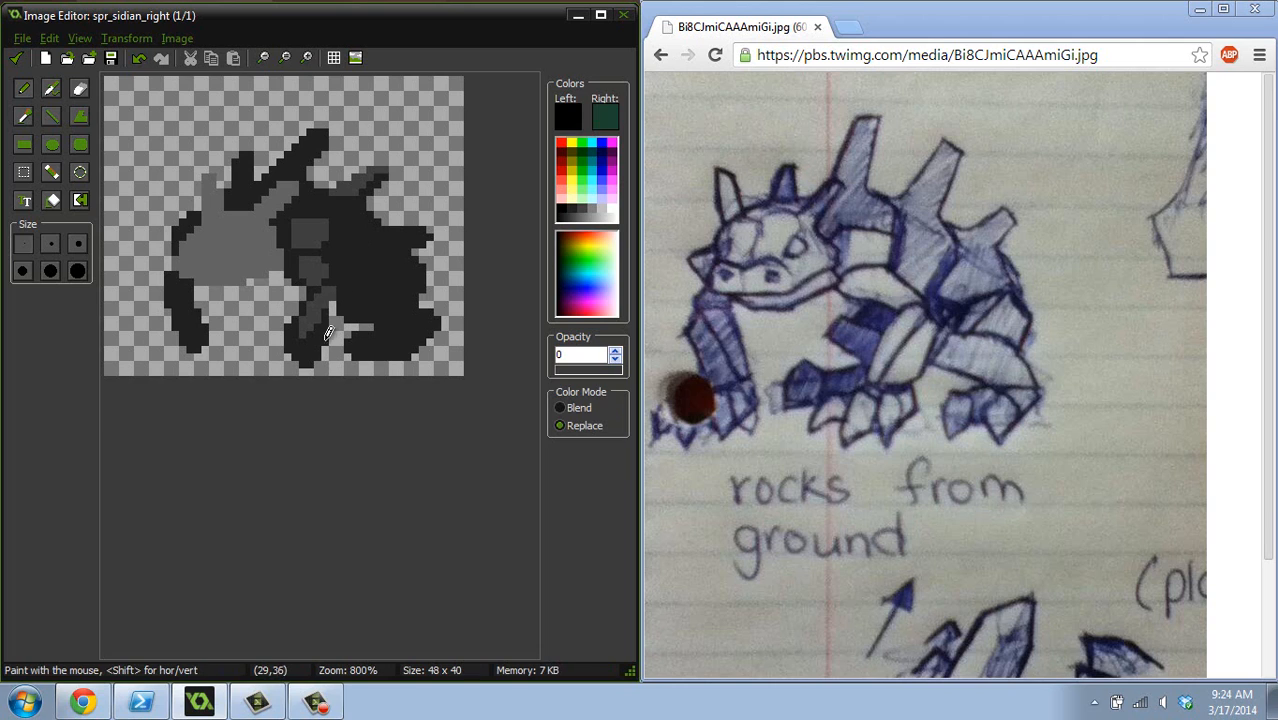
- Paint a small medium gray plate on the body beside the middle leg, separating it from the leg with dark gray
ctrl+click(345, 282)
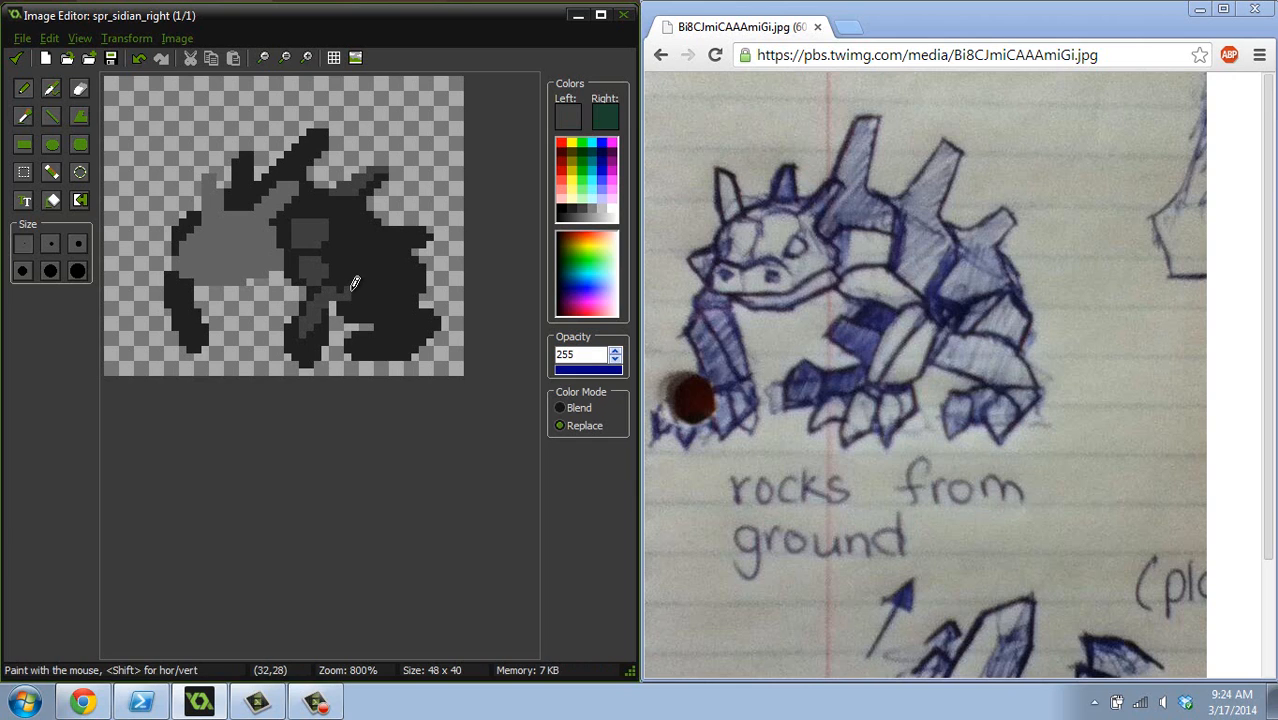
ctrl+click(345, 282)
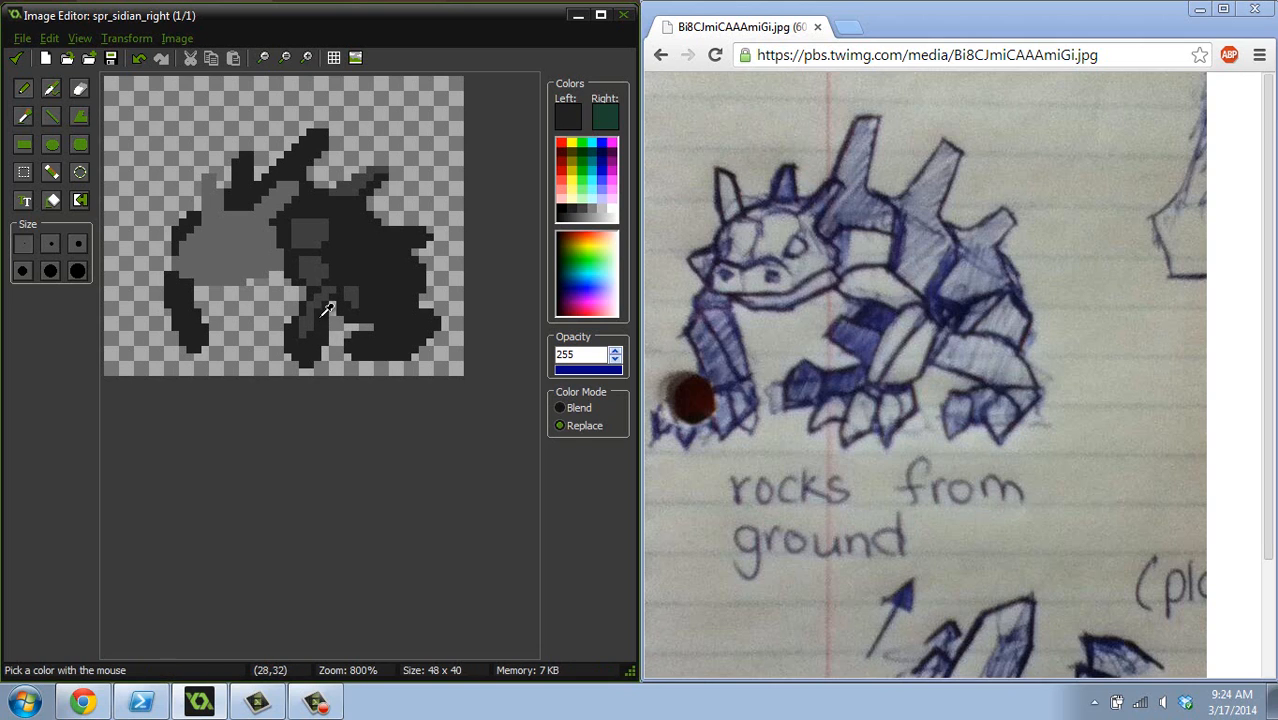
ctrl+click(319, 303)
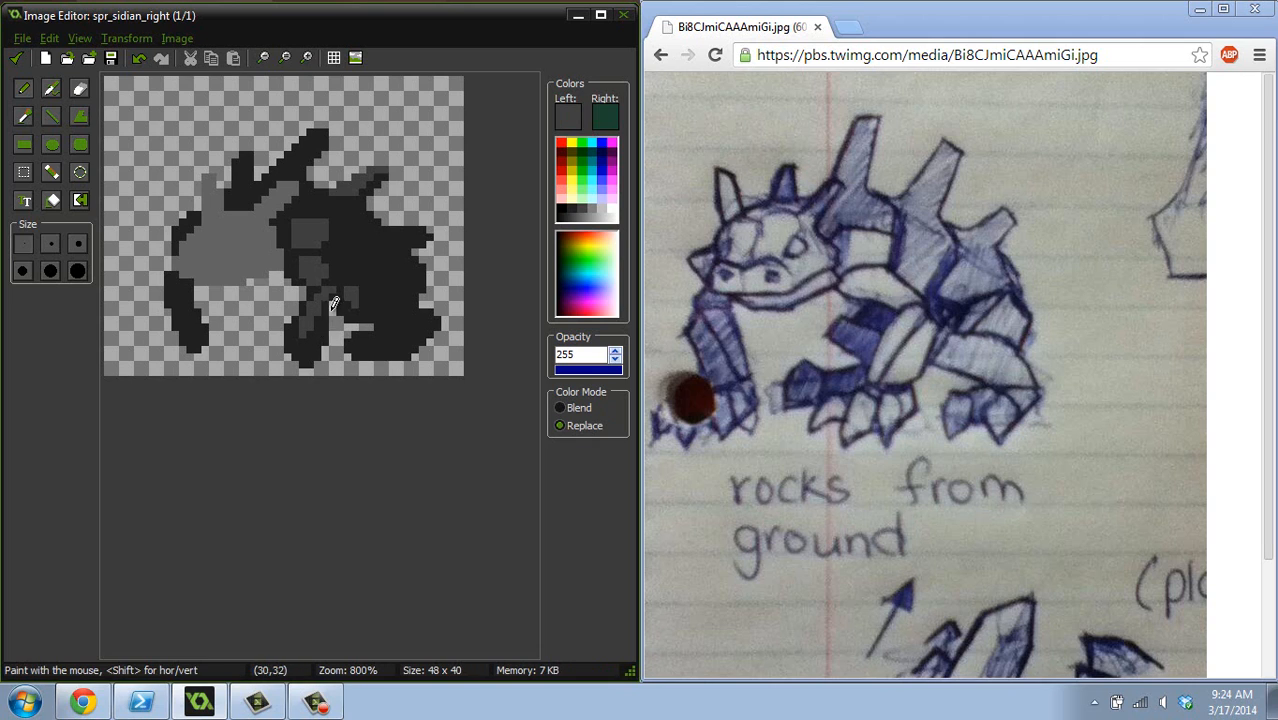
ctrl+click(342, 280)
drag(332, 288, 332, 304)
ctrl+click(320, 322)
ctrl+click(298, 332)
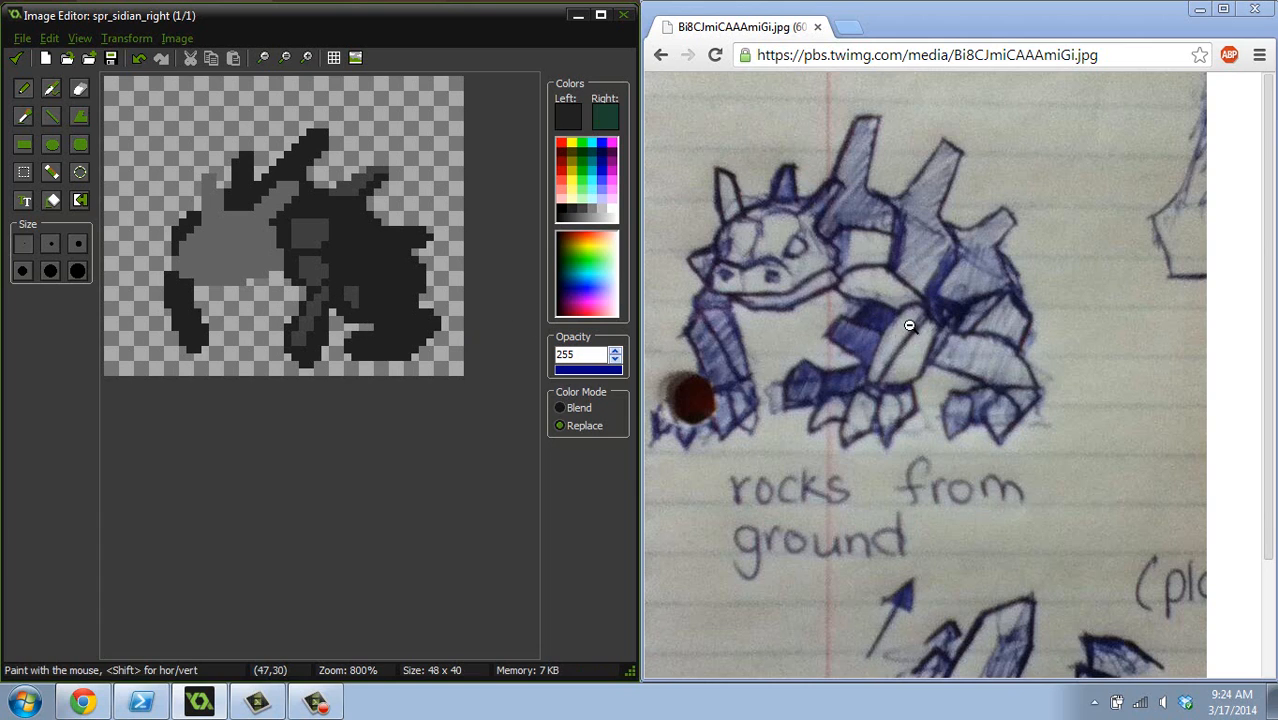
- Try reshaping the middle leg's lower shading with alternating dark and medium gray strokes
ctrl+click(308, 314)
ctrl+click(306, 333)
click(317, 297)
ctrl+click(324, 290)
ctrl+click(326, 322)
ctrl+click(325, 298)
drag(322, 322, 316, 340)
drag(332, 314, 346, 300)
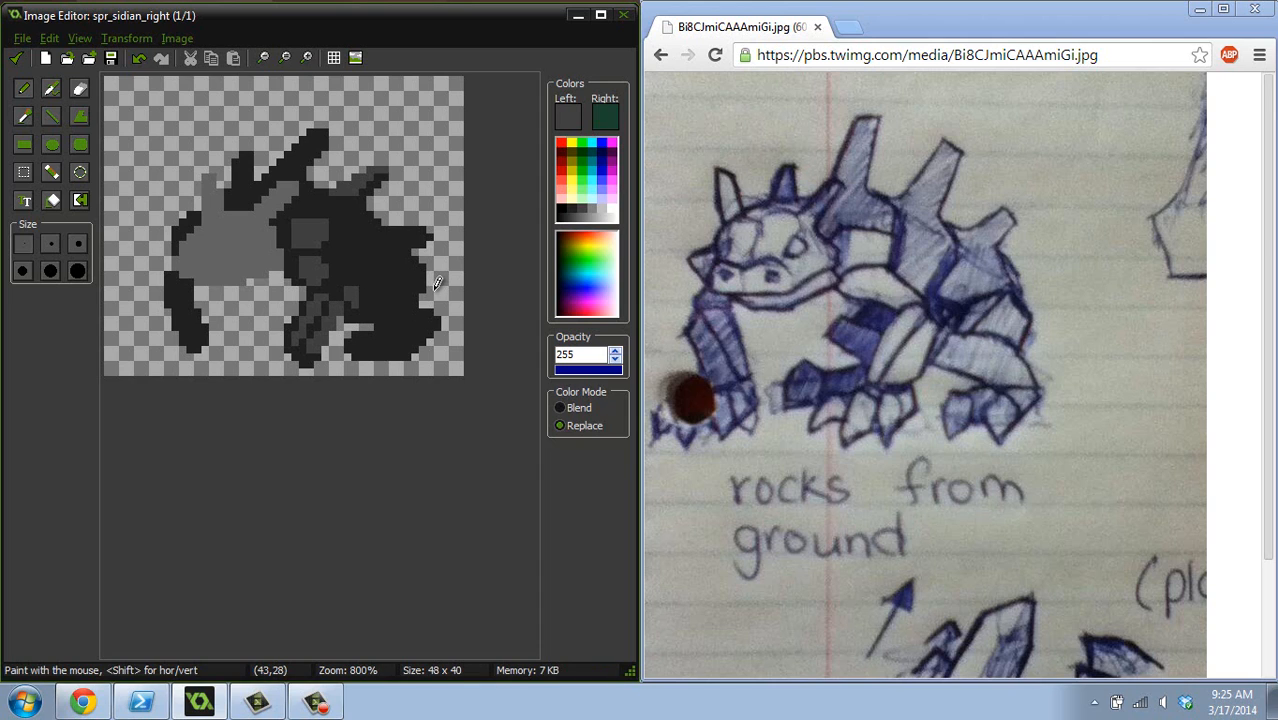
- Undo the recent shading strokes on the middle leg
key(ctrl+z)
key(ctrl+z)
key(ctrl+z)
key(ctrl+z)
key(ctrl+z)
key(ctrl+z)
key(ctrl+z)
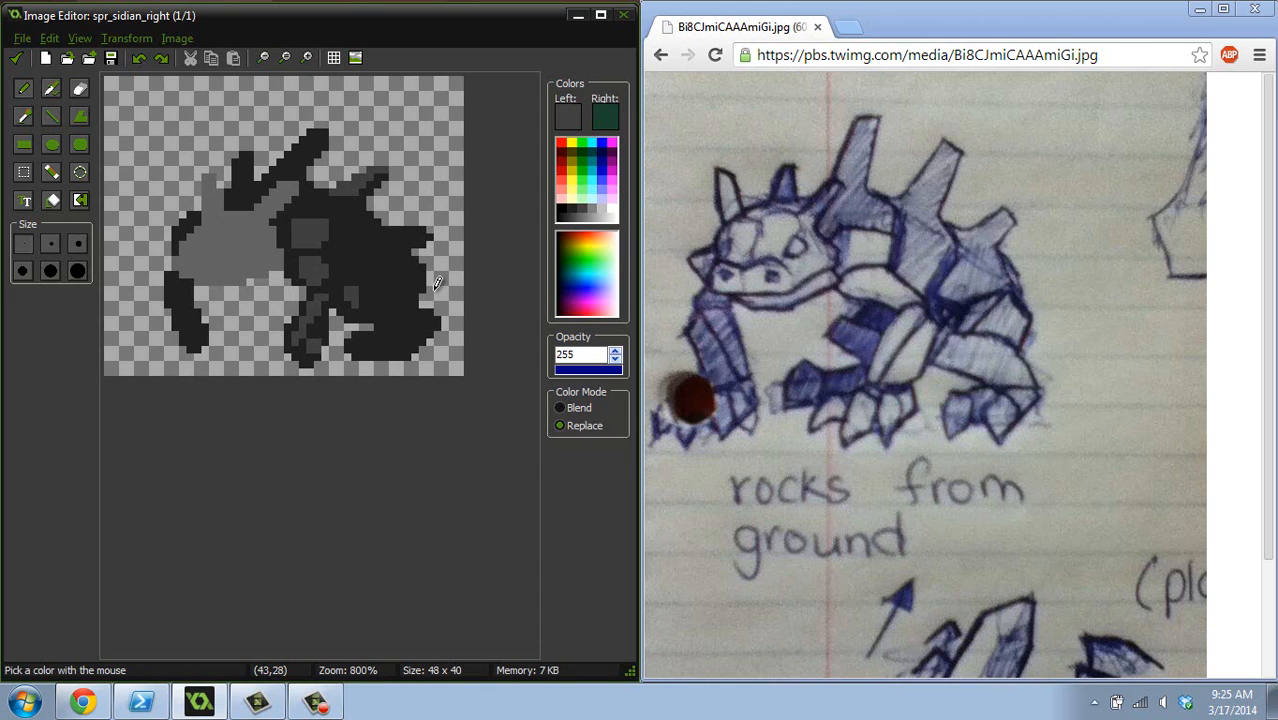
key(ctrl+z)
key(ctrl+z)
key(ctrl+z)
key(ctrl+z)
- Fill the notch between the middle leg and body with dark gray and repaint the leg's medium gray highlight
click(338, 316)
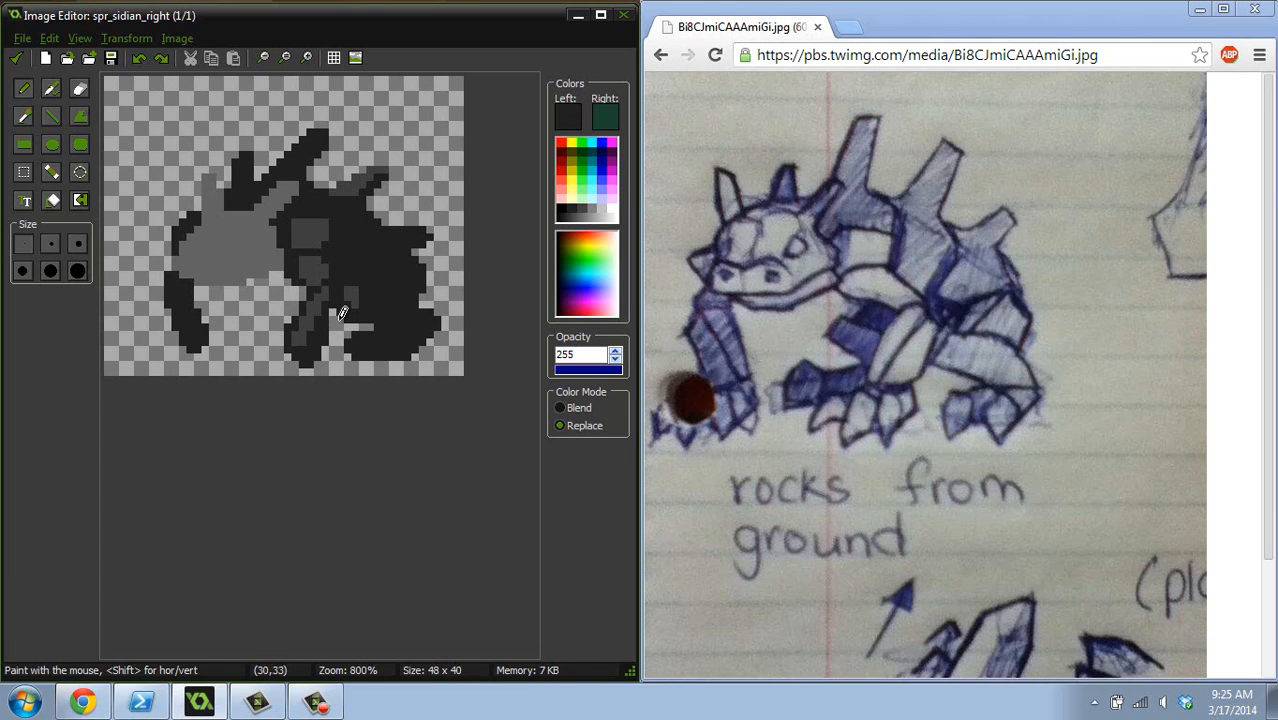
drag(338, 319, 333, 325)
ctrl+click(312, 322)
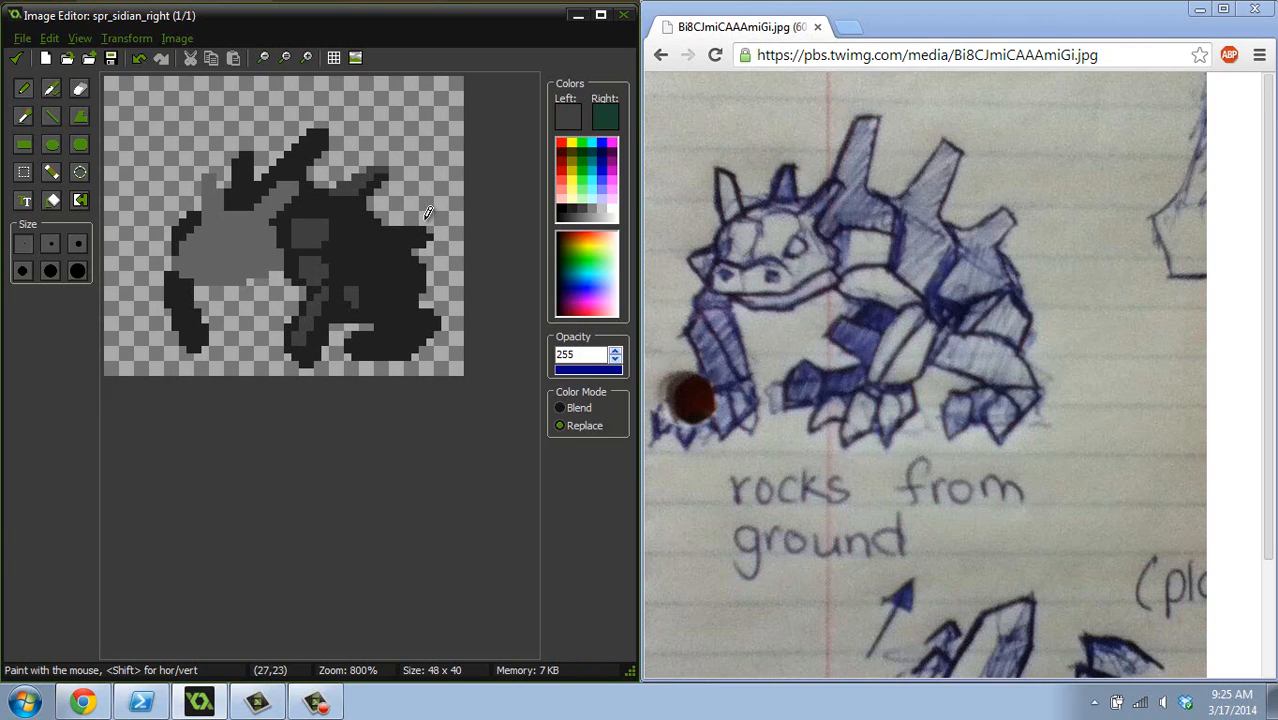
- Try a muted red eye on the head, using RGB 207, 52, 48
click(561, 141)
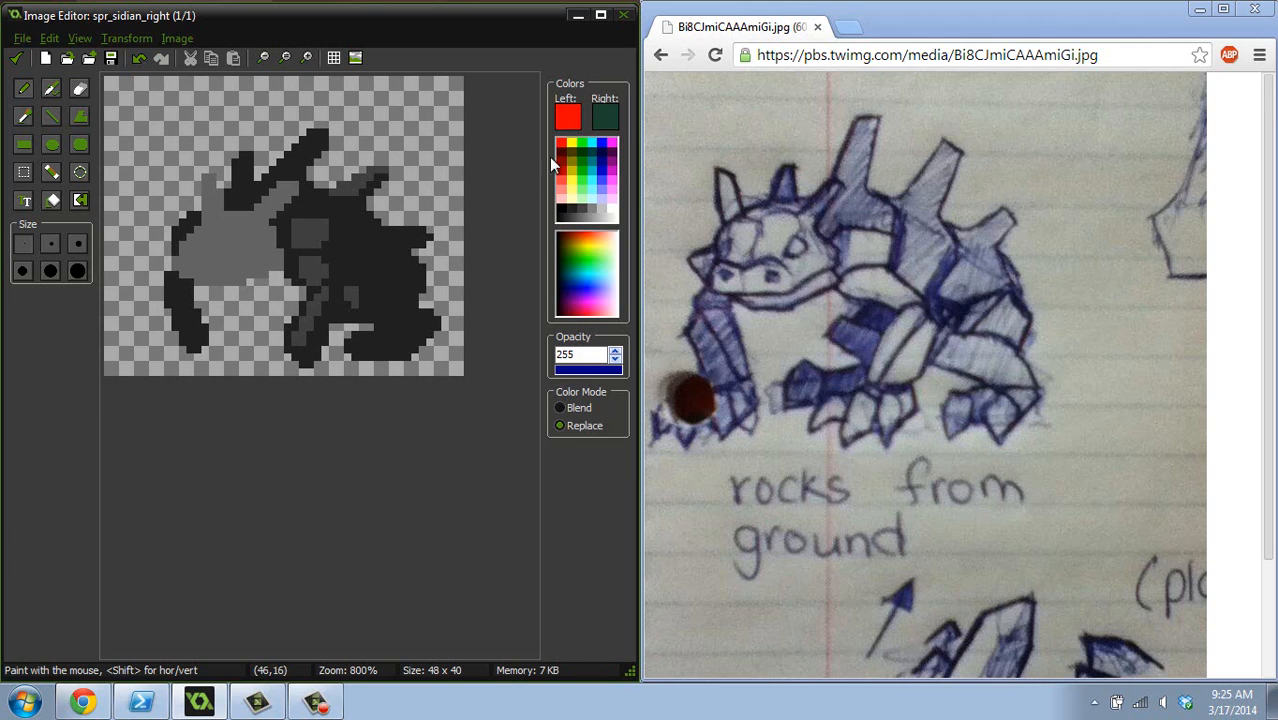
click(575, 104)
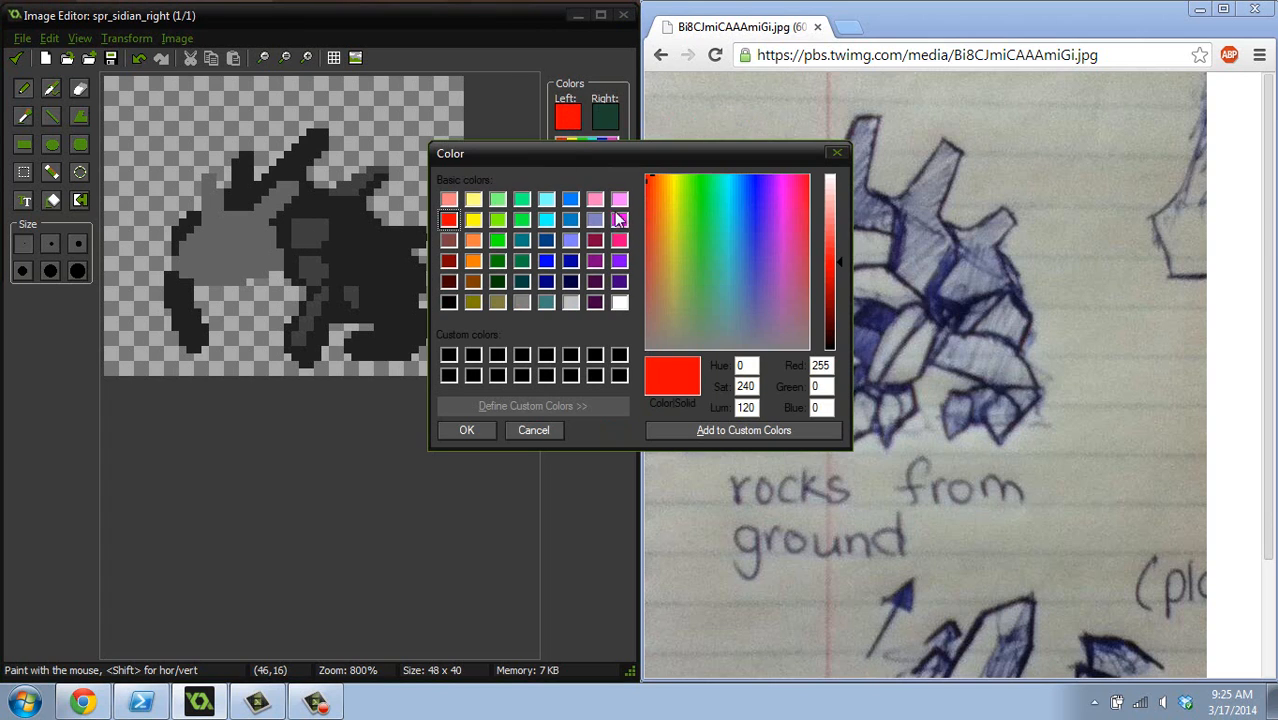
click(645, 243)
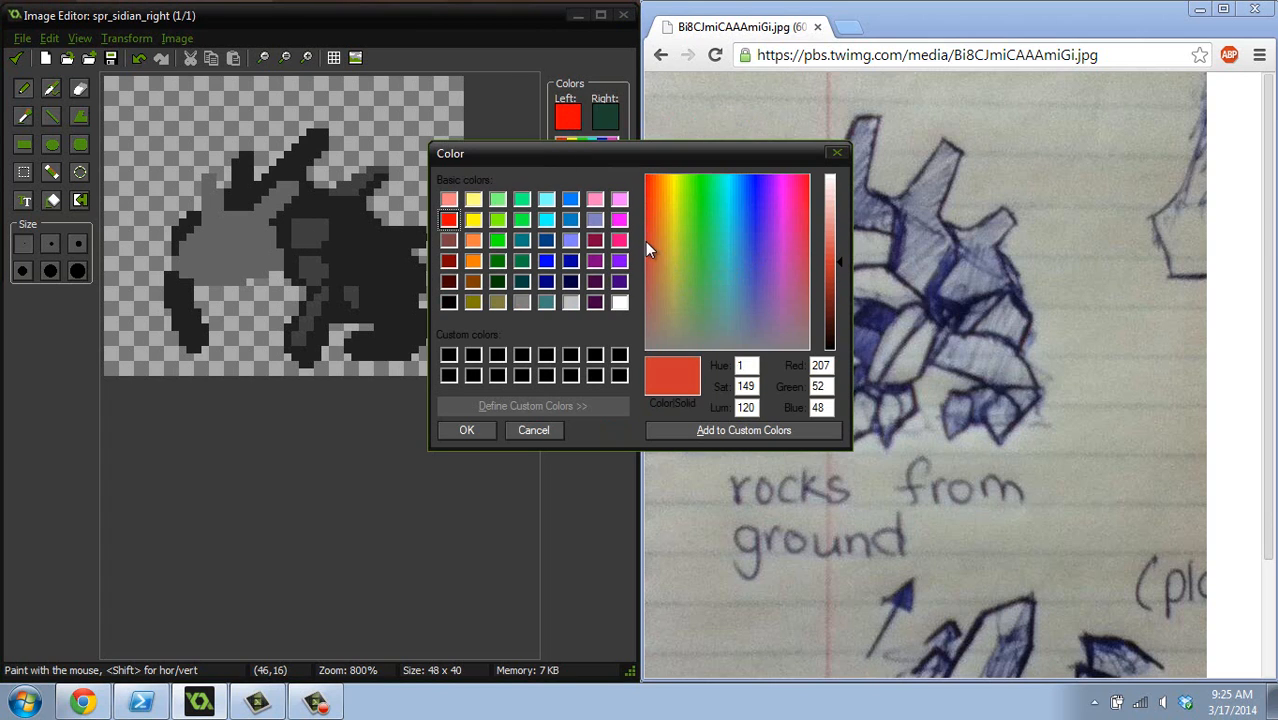
click(455, 431)
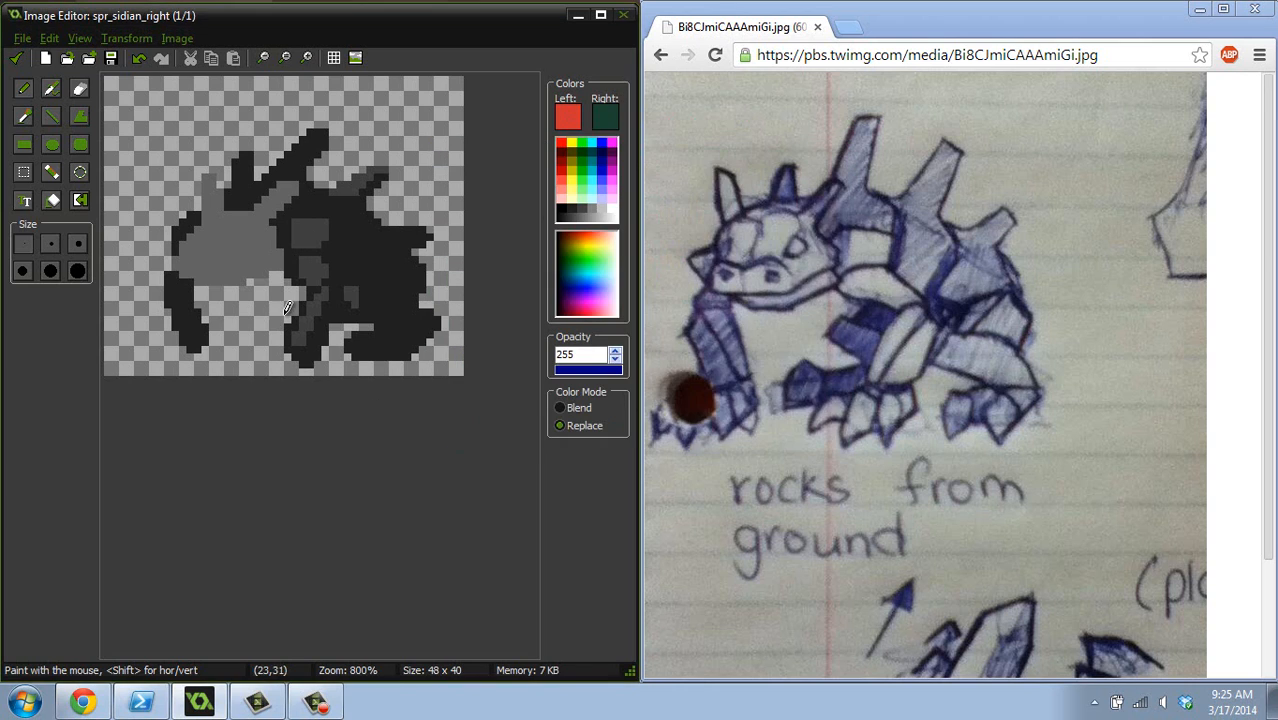
click(245, 240)
- Paint two white eyes and two dark gray nostrils on the creature's head
click(612, 209)
click(246, 240)
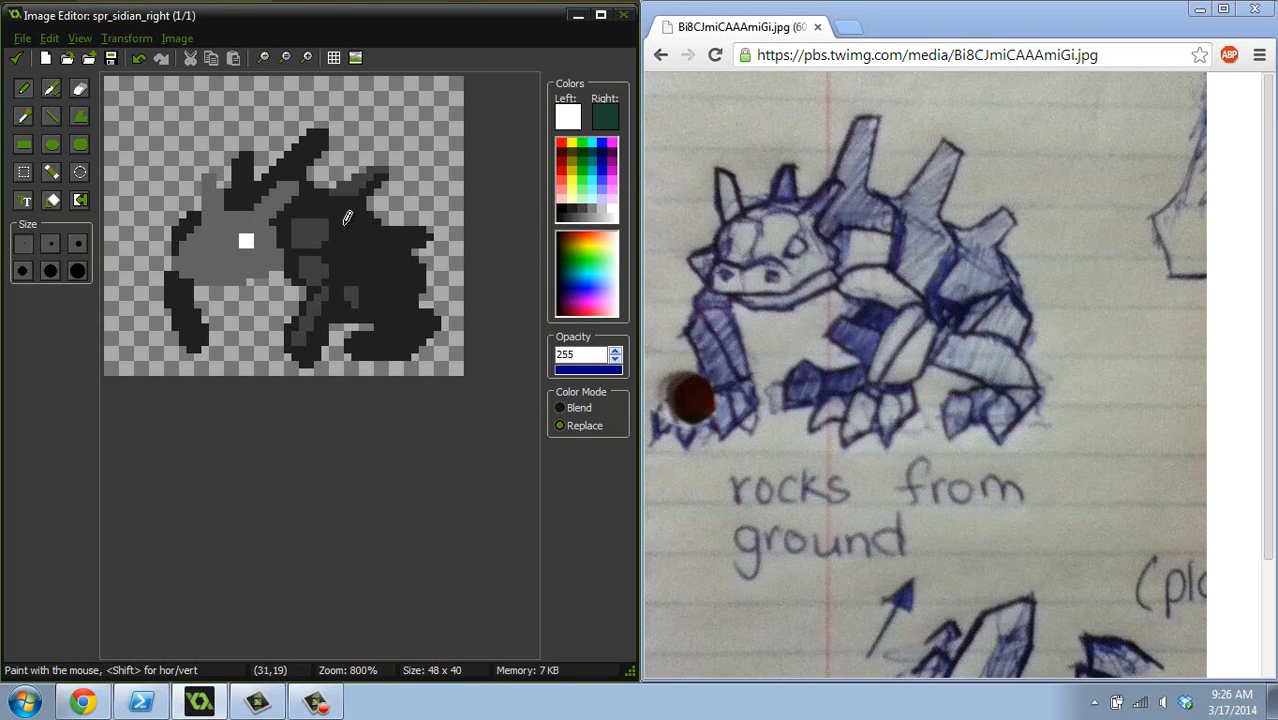
click(198, 242)
ctrl+click(258, 256)
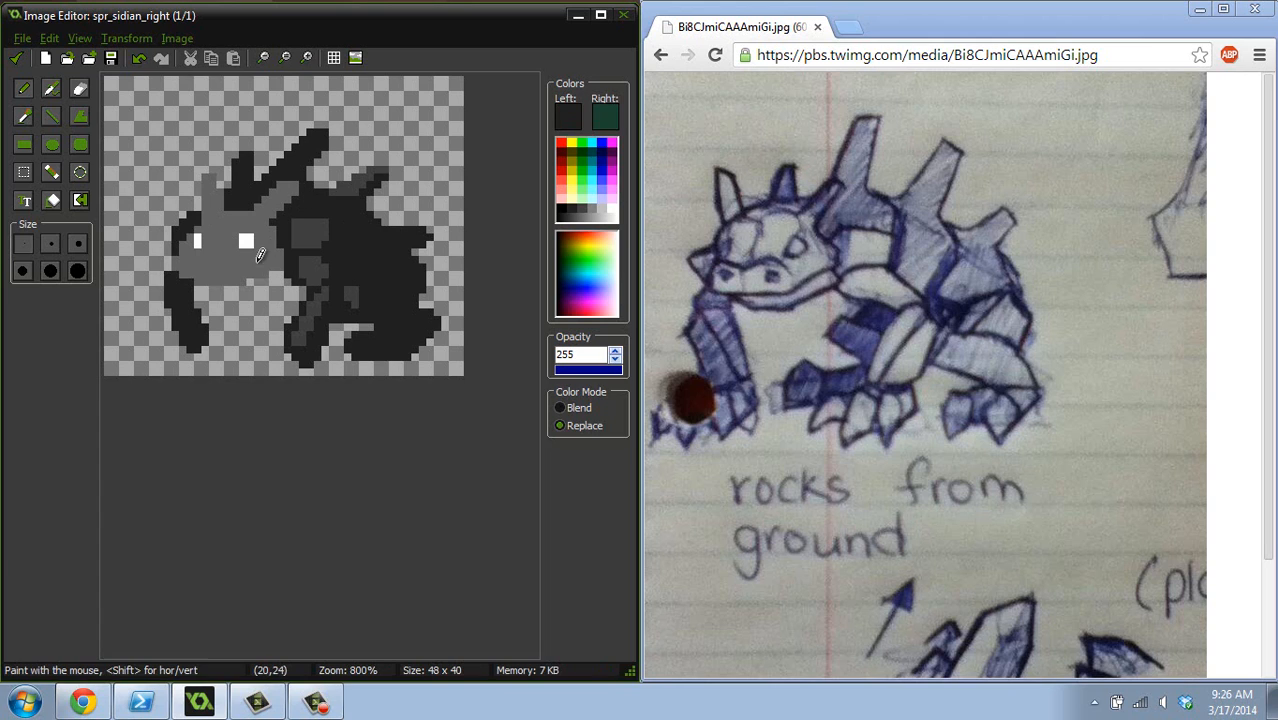
click(198, 266)
- Flood fill the creature's head with the medium gray sampled from the body plate
ctrl+click(312, 219)
click(52, 200)
click(228, 218)
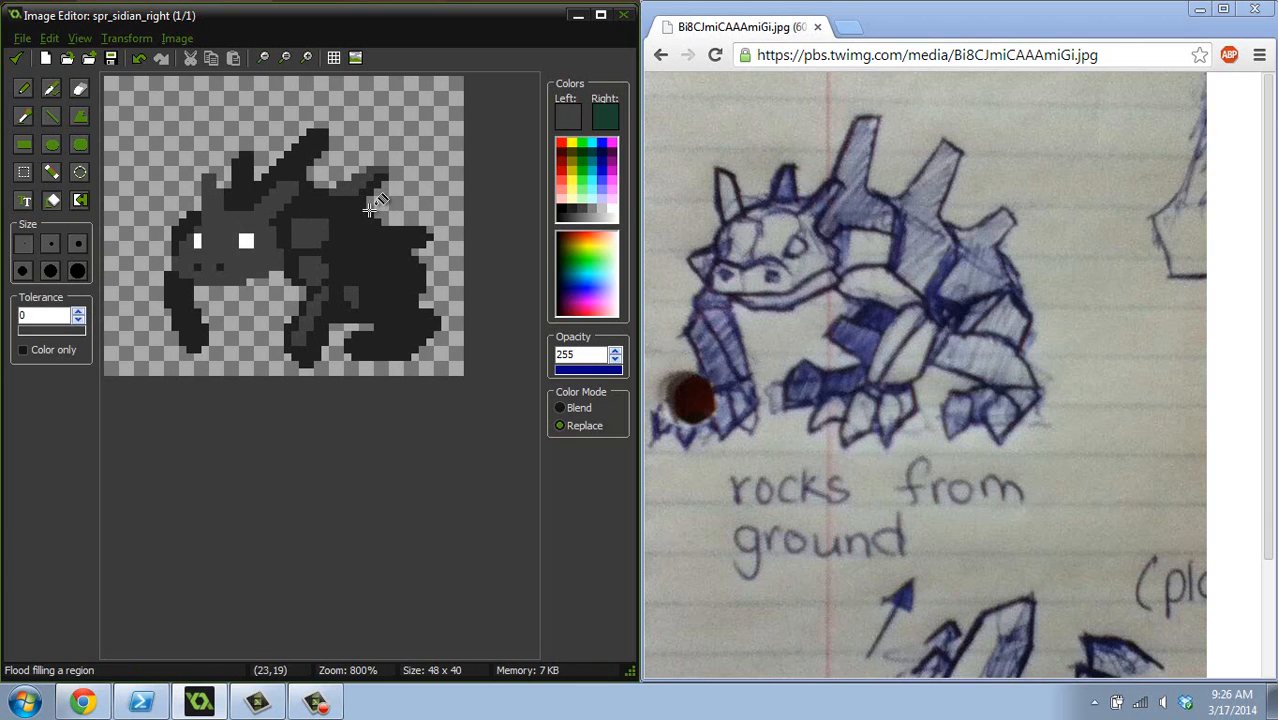
- Paint a slightly lighter gray highlight, RGB 75, on the forehead between the eyes
click(567, 117)
click(839, 297)
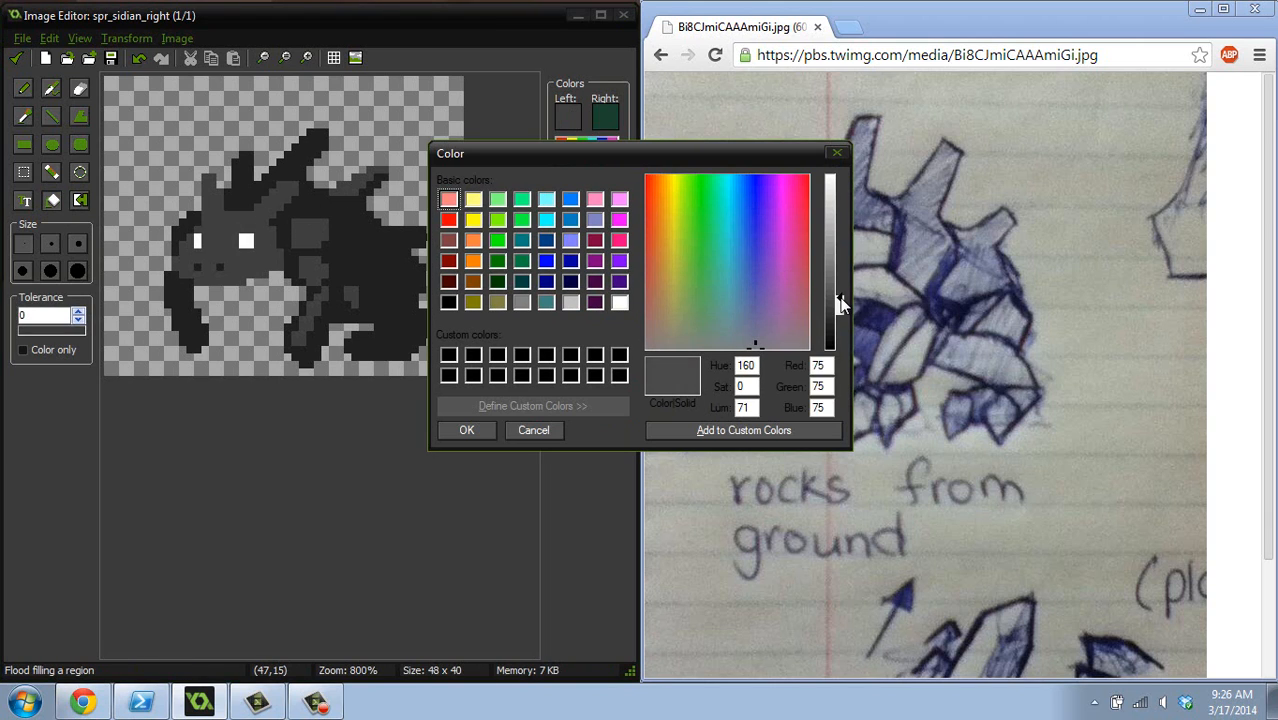
click(481, 431)
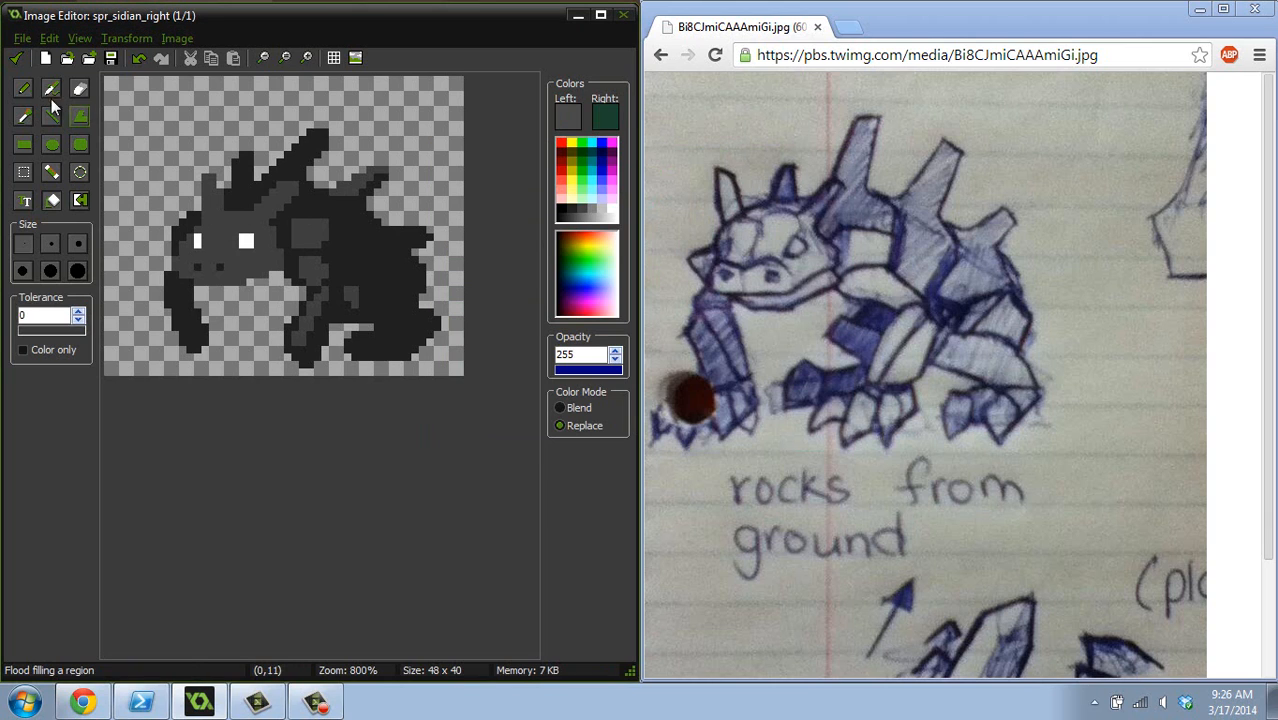
click(25, 90)
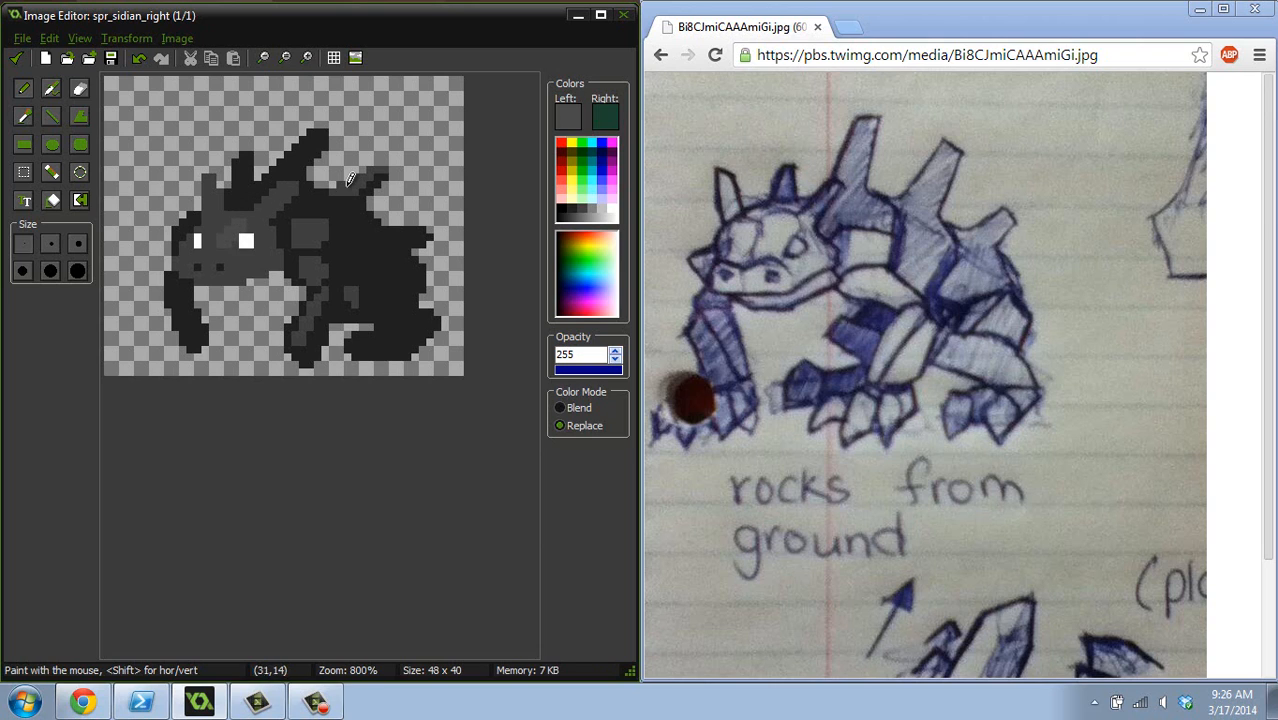
- Set the primary drawing color to a lighter gray, RGB 83, and check the whole sprite at smaller scales
click(562, 120)
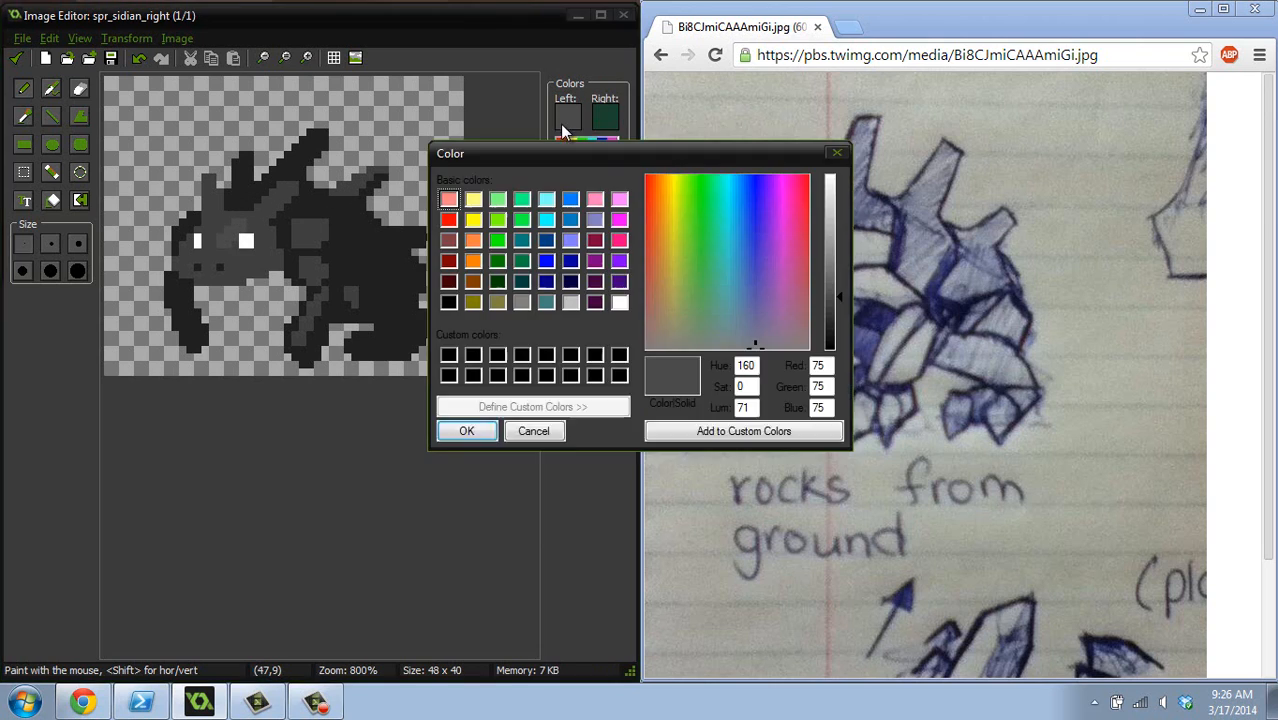
click(838, 292)
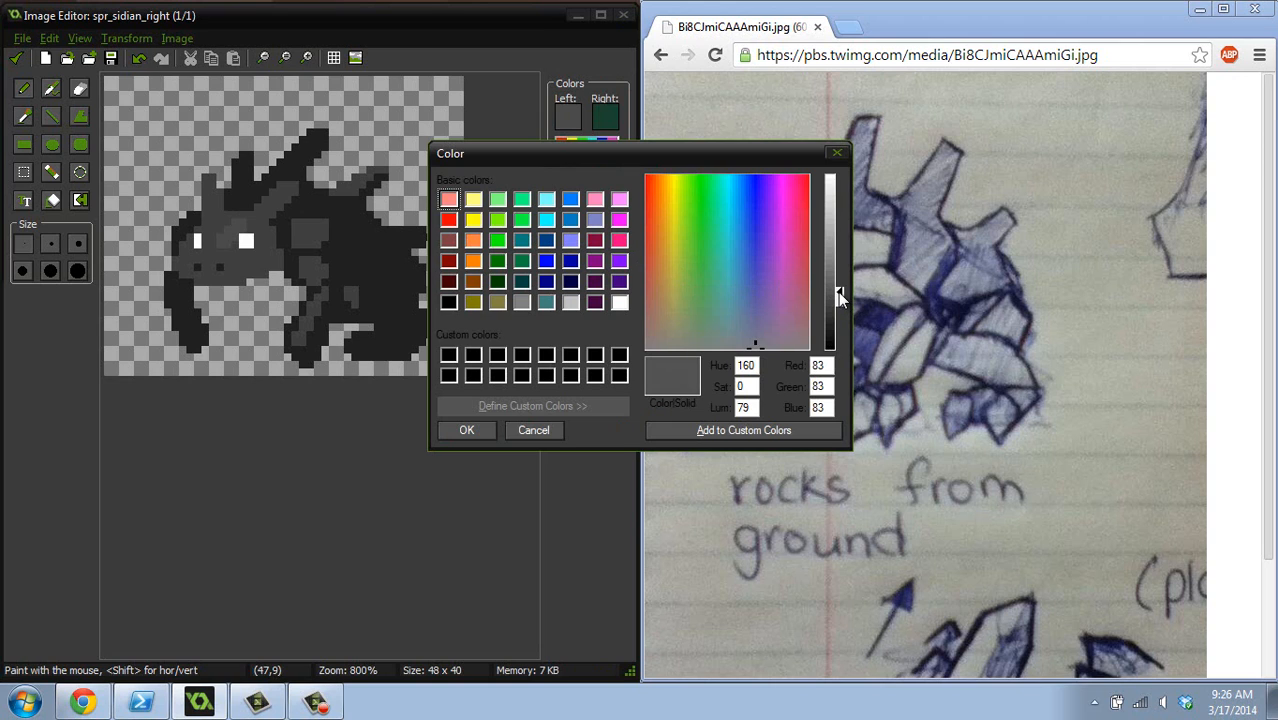
click(466, 430)
scroll(390, 291, down, 2)
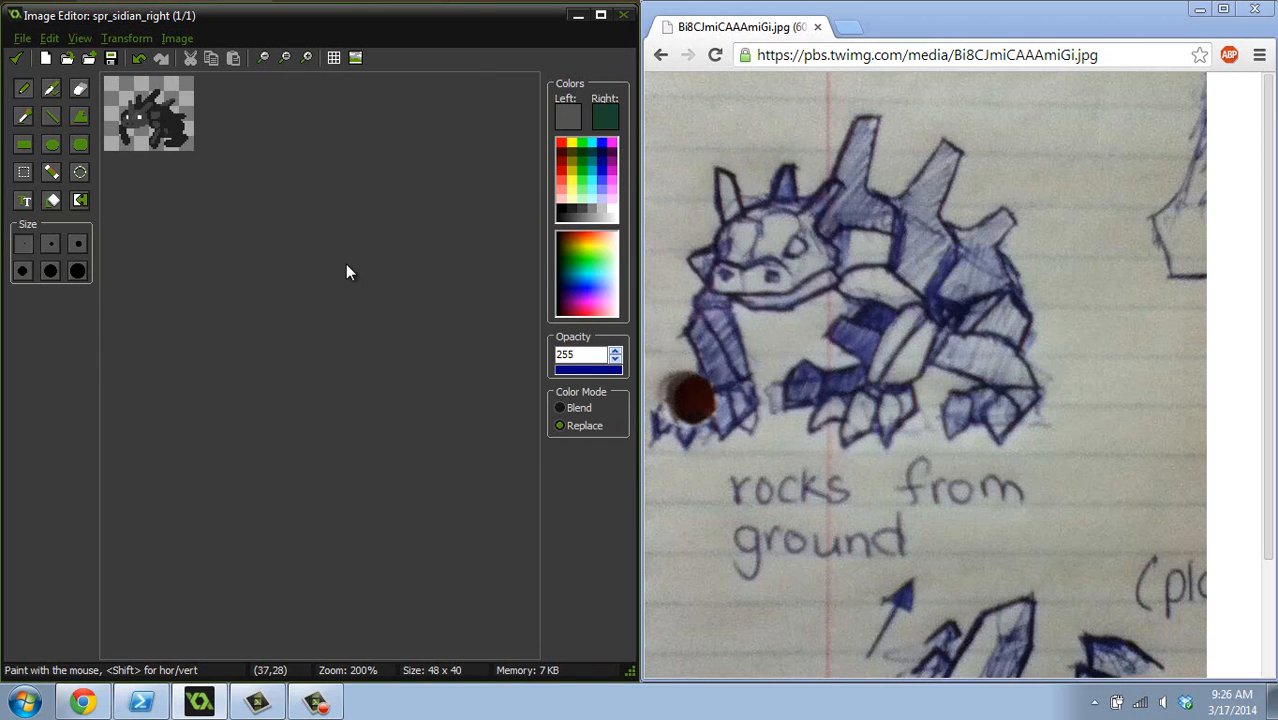
scroll(362, 262, down, 1)
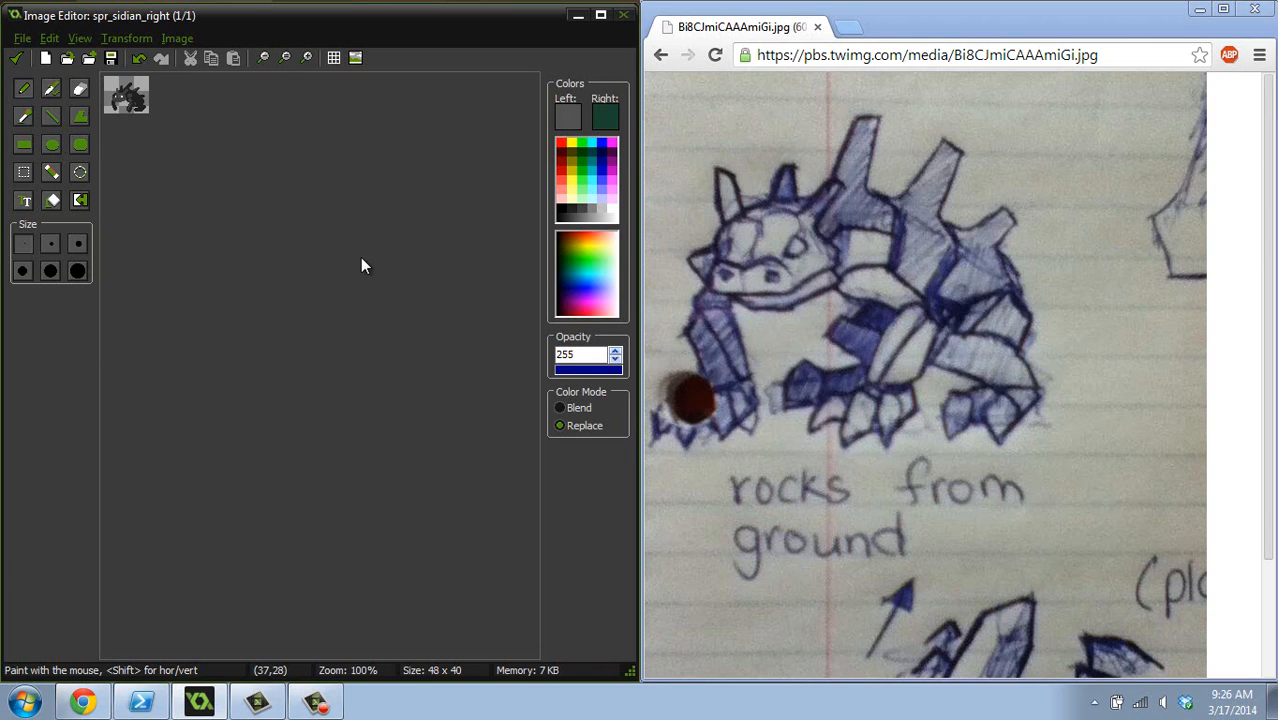
scroll(361, 259, up, 4)
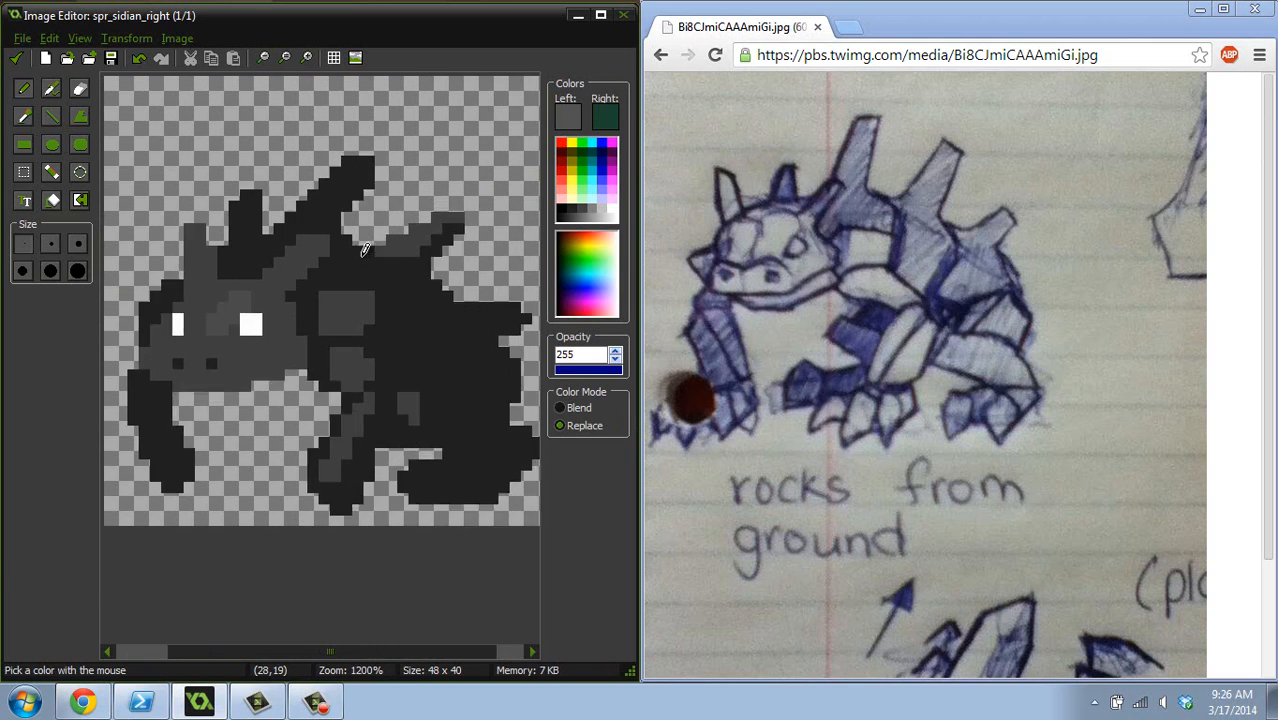
scroll(343, 253, down, 1)
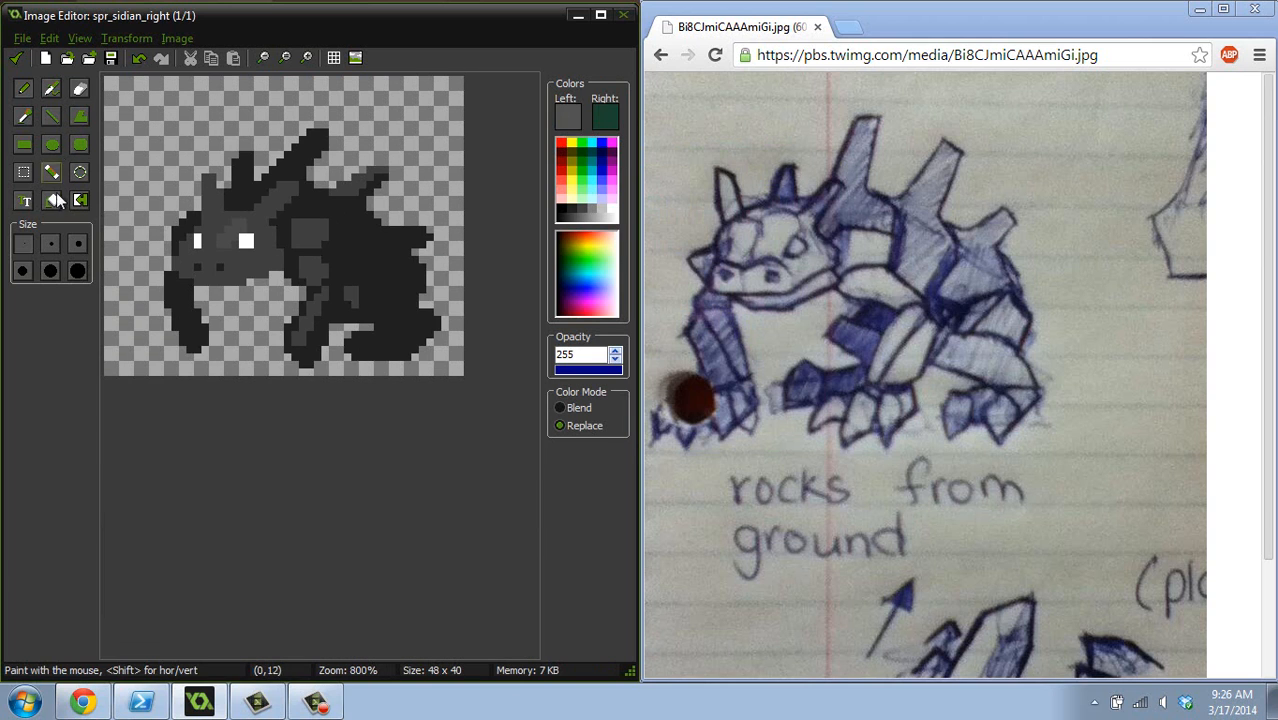
- Extend the lighter gray highlight across the creature's forehead and darken the front edge of its snout with sampled dark gray
click(53, 201)
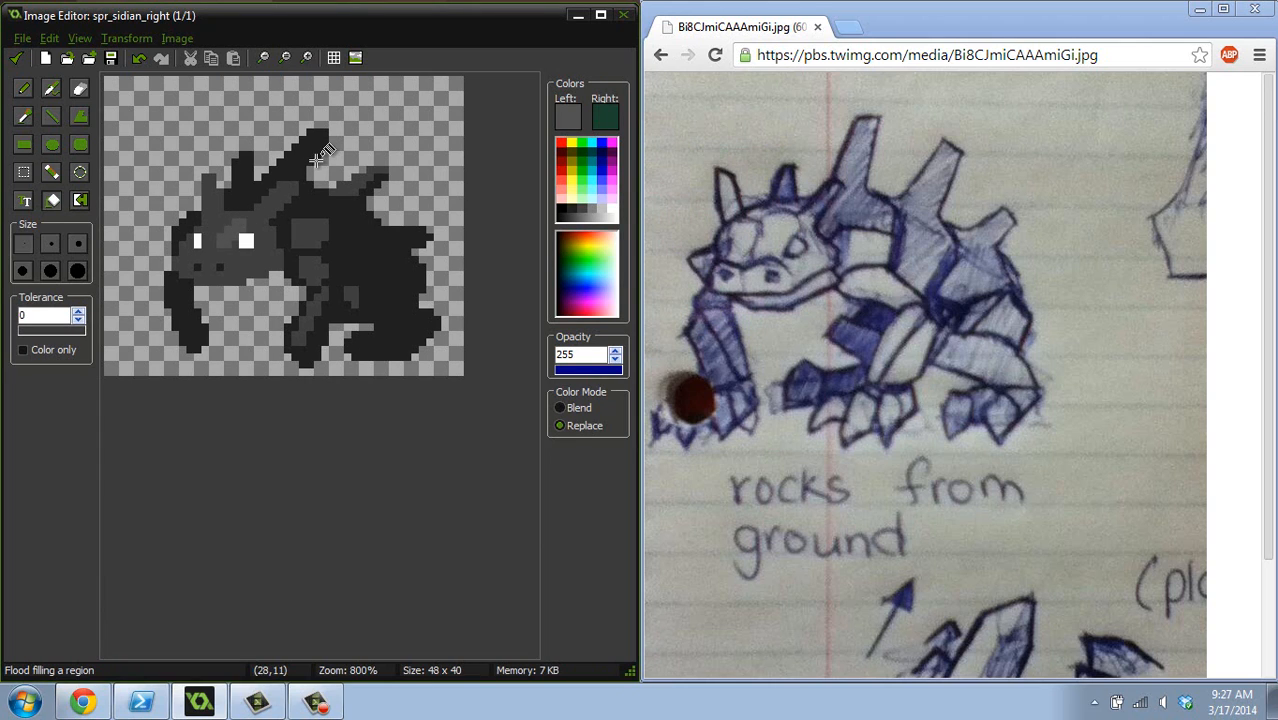
click(21, 92)
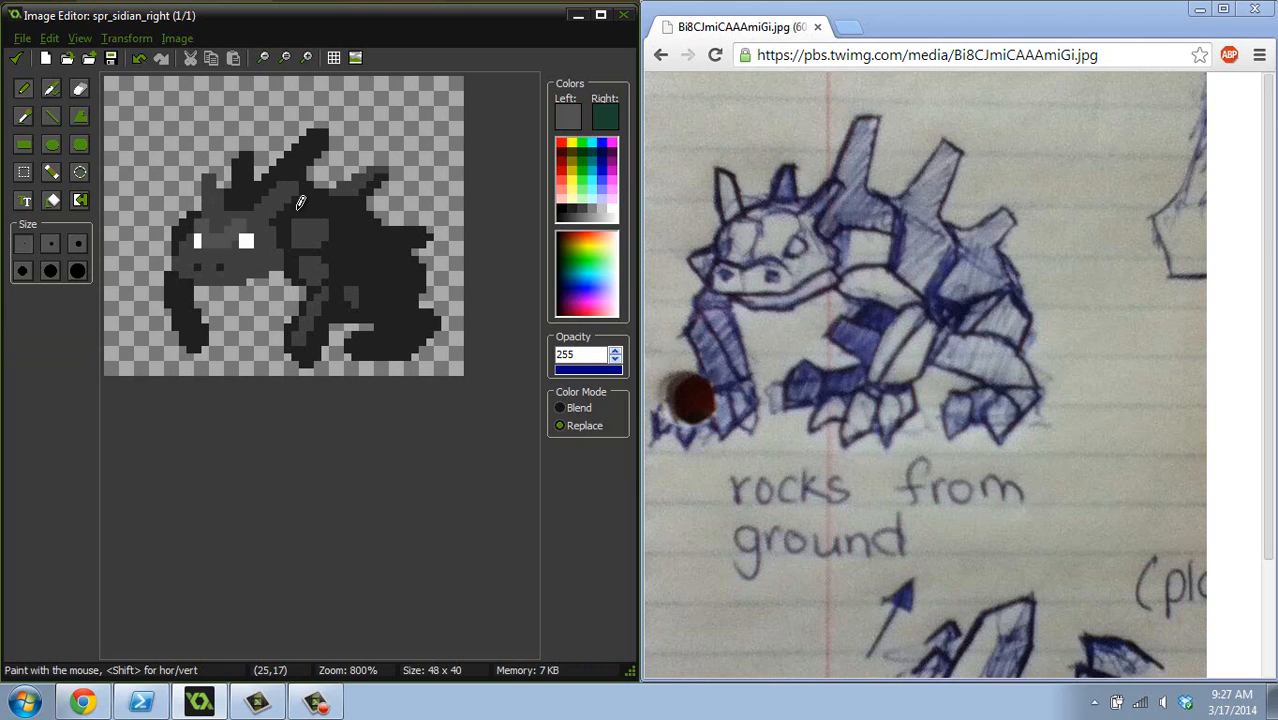
ctrl+scroll(300, 225, down, 2)
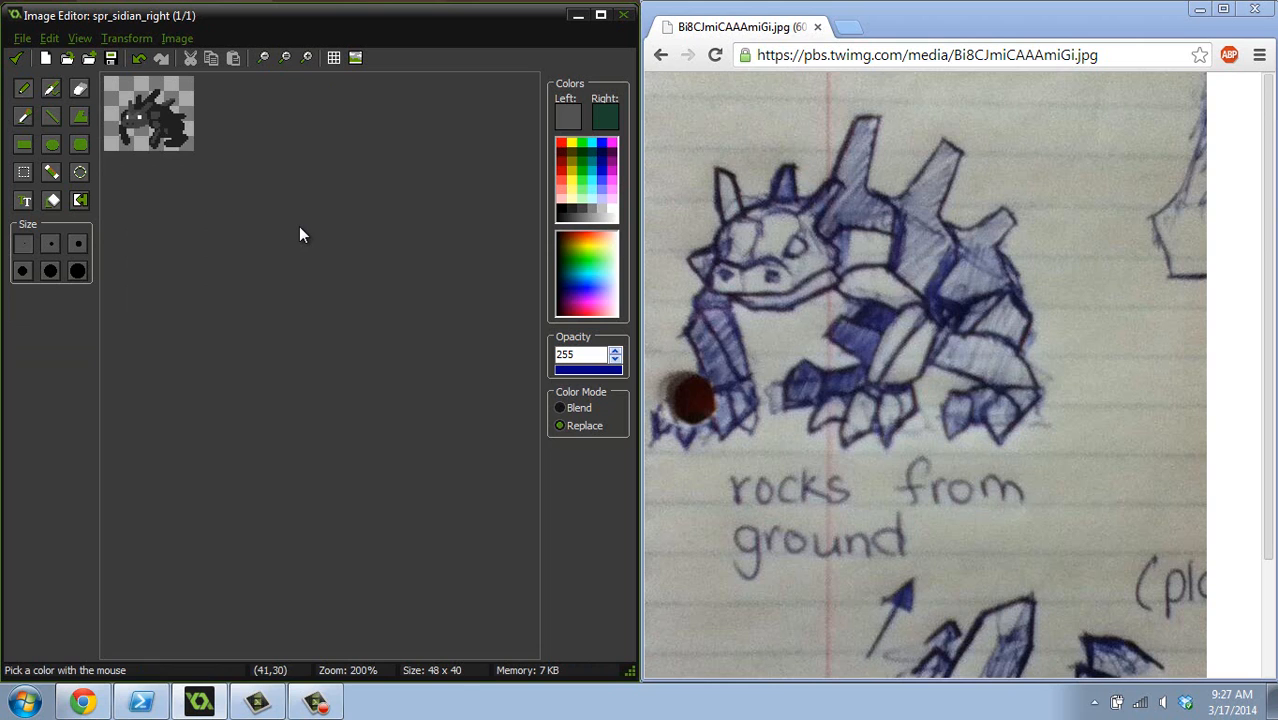
ctrl+scroll(299, 226, up, 3)
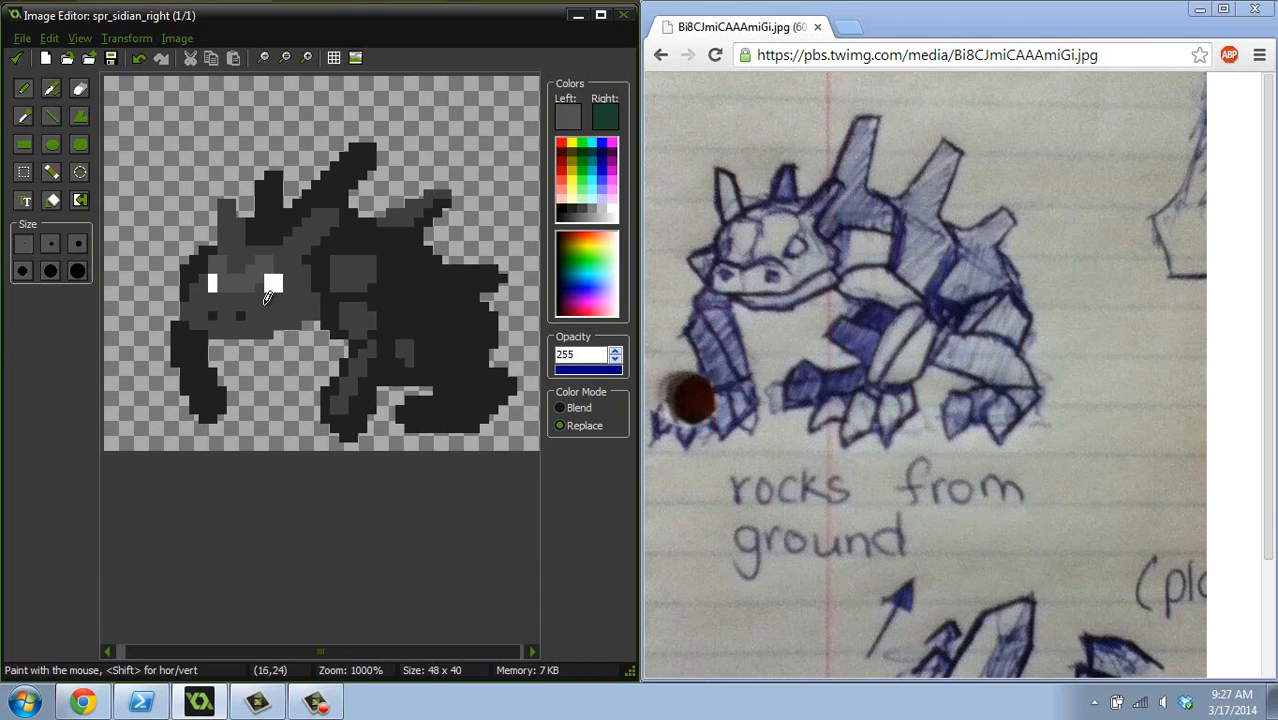
ctrl+click(193, 279)
drag(184, 304, 186, 318)
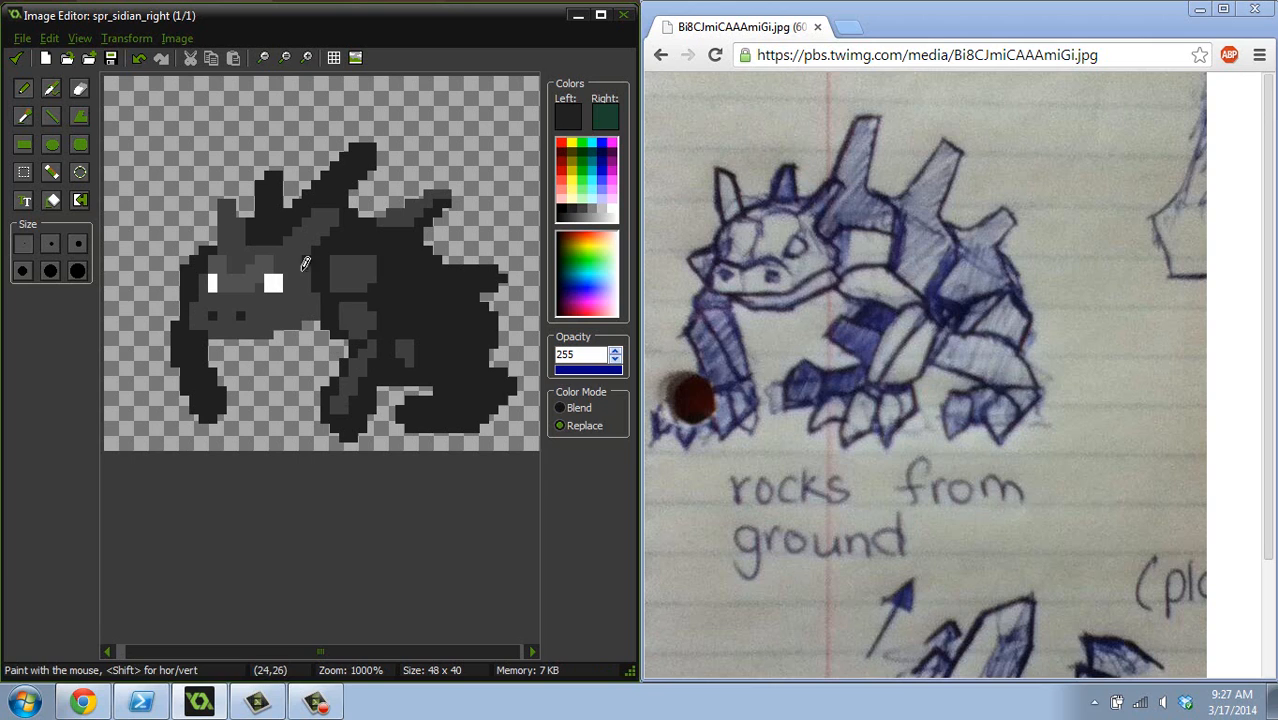
- Highlight the front horn and the ridge behind the head with the light gray sampled from the forehead
key(ctrl)
ctrl+click(280, 259)
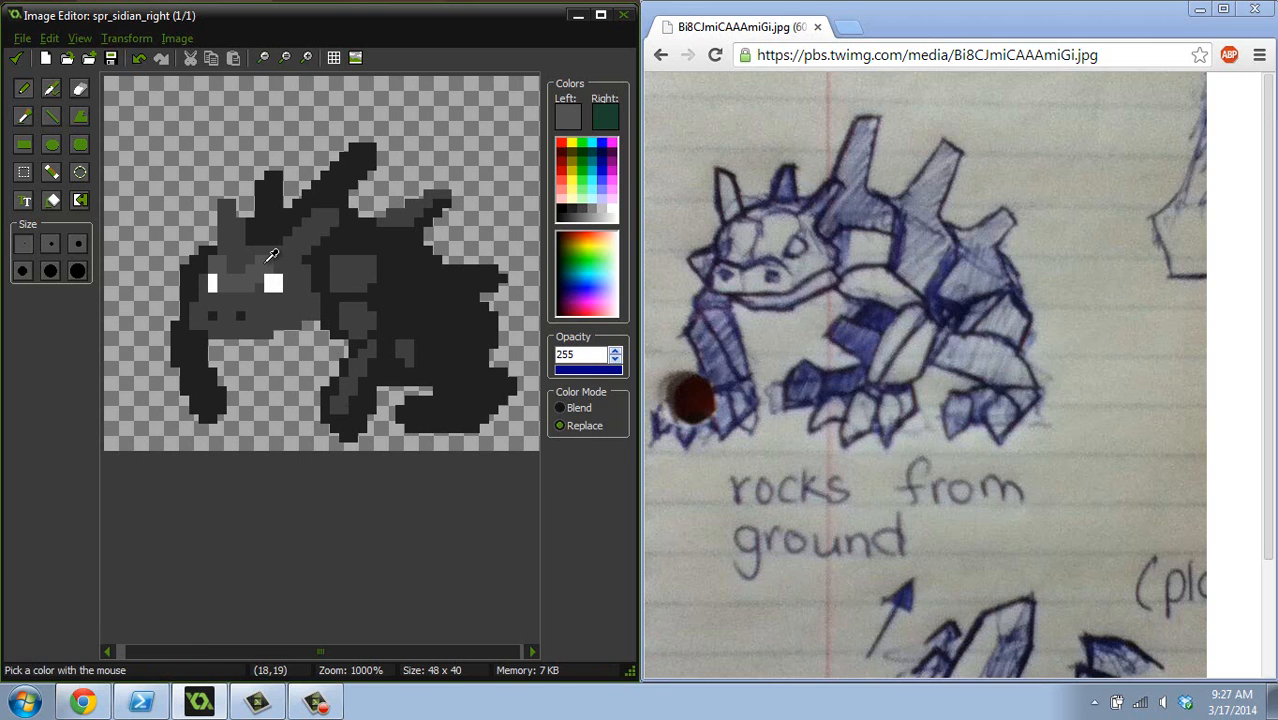
mouse_move(224, 203)
mouse_down()
mouse_move(227, 226)
mouse_move(234, 198)
mouse_up()
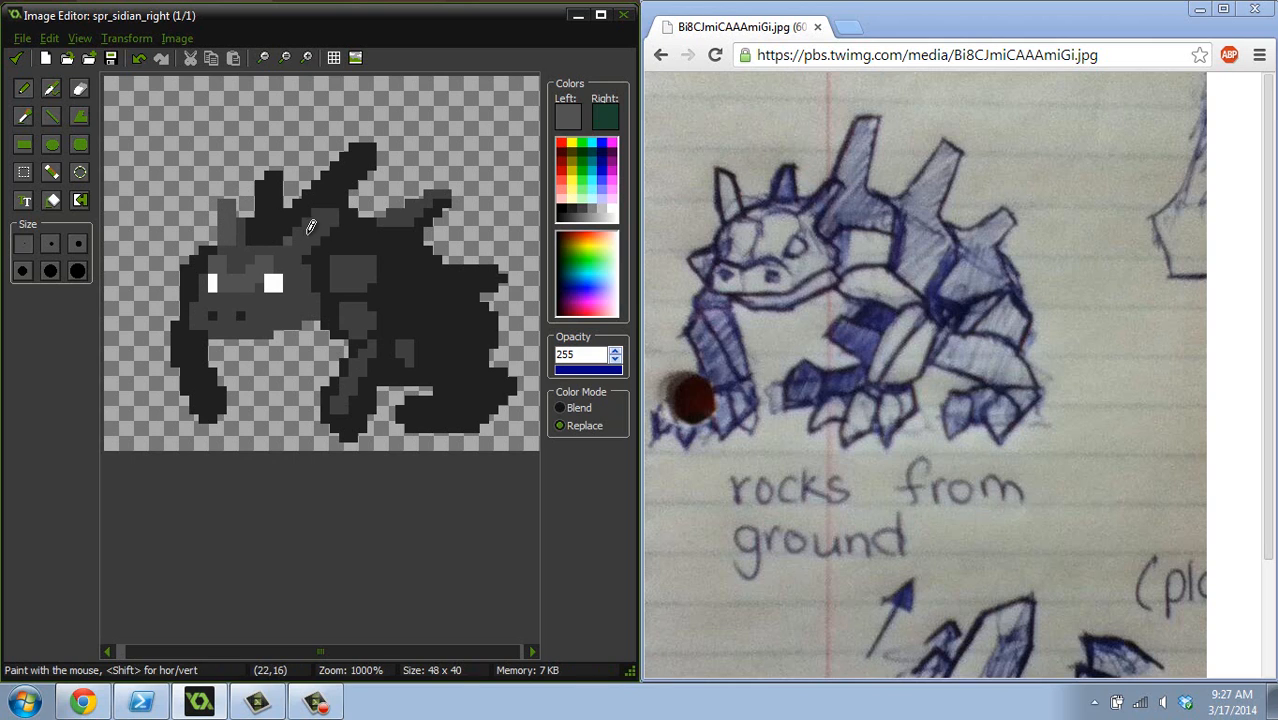
drag(300, 229, 311, 215)
ctrl+scroll(290, 205, down, 4)
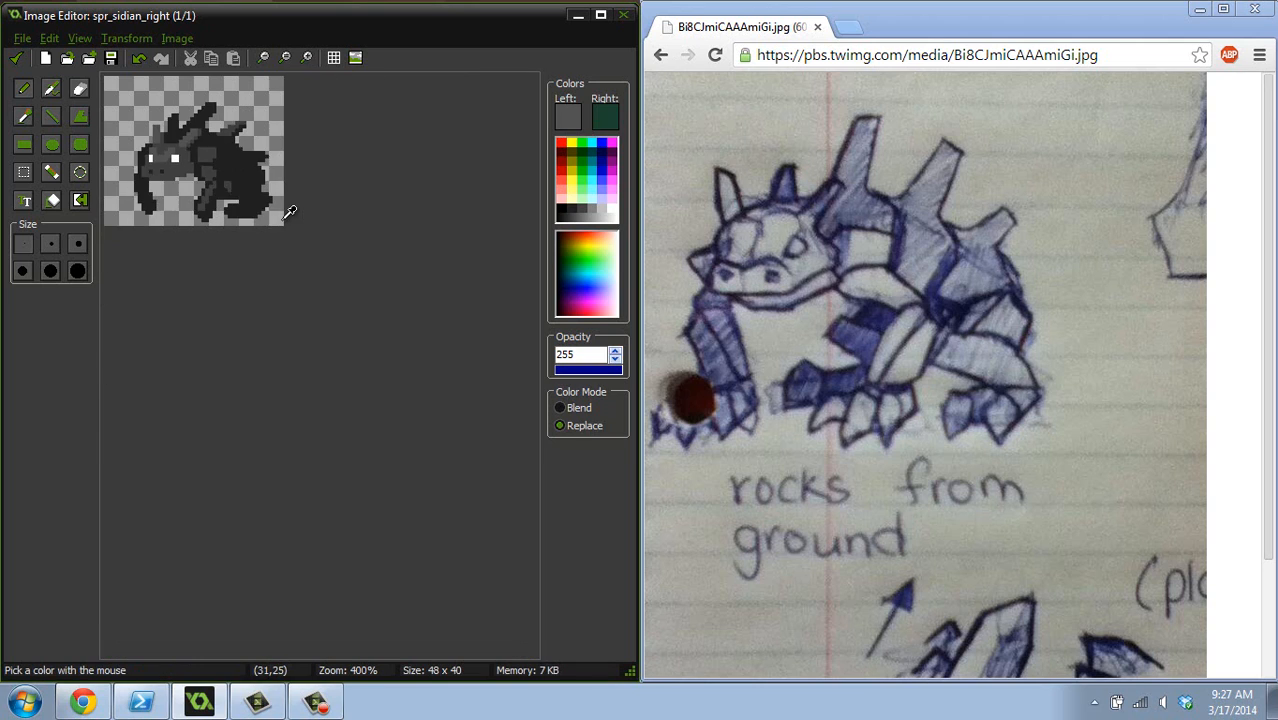
ctrl+scroll(284, 218, up, 5)
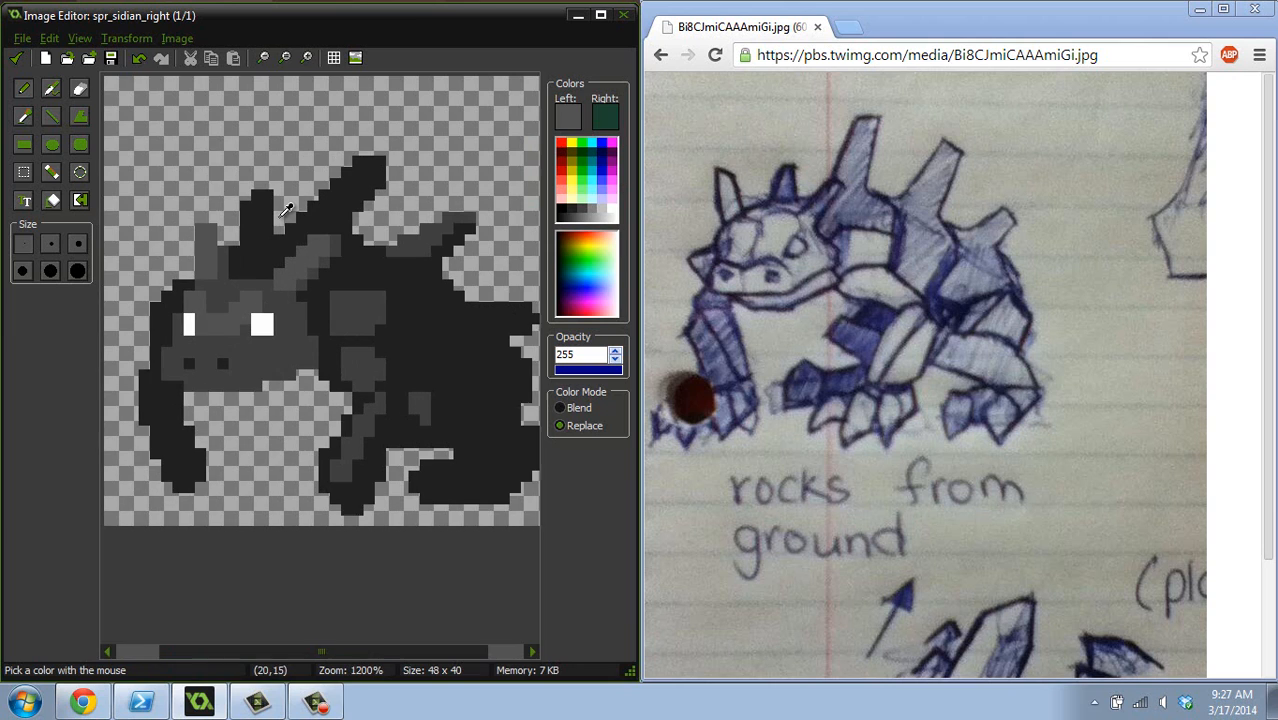
- Paint highlights along the tall back spike, the second horn and the rear spike with the sampled medium gray
ctrl+click(338, 240)
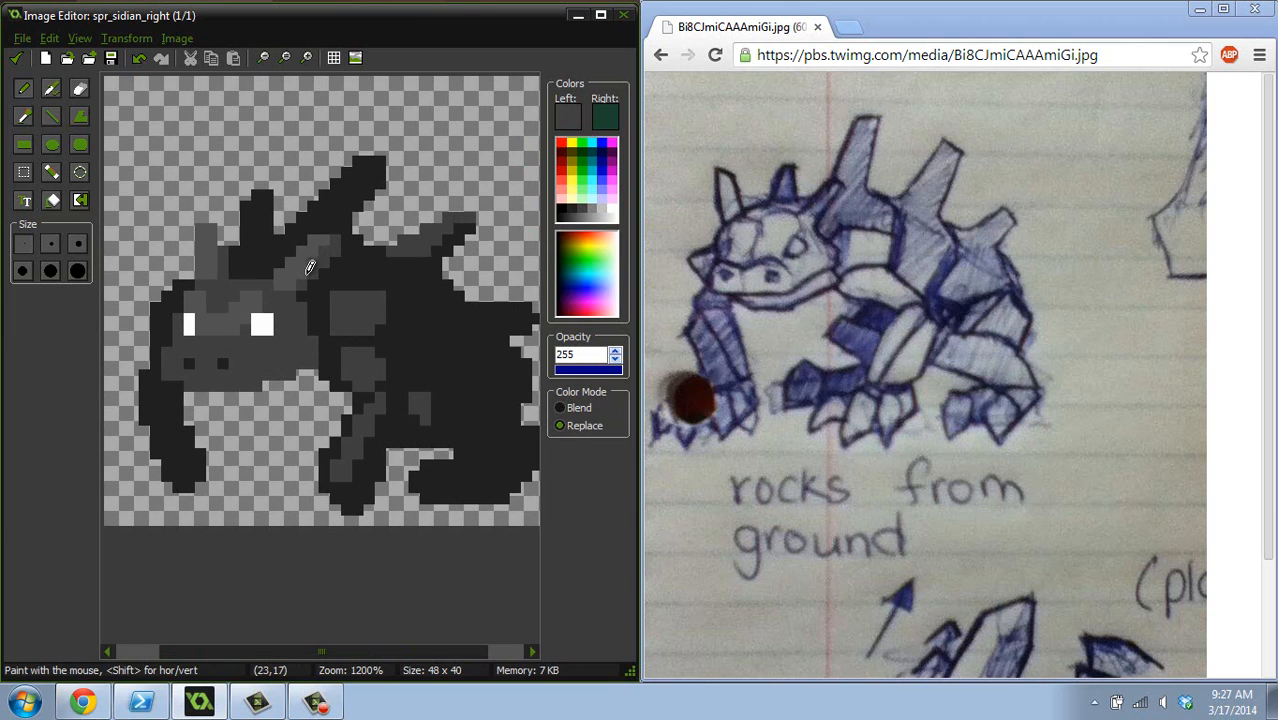
ctrl+scroll(300, 278, down, 3)
ctrl+scroll(325, 194, up, 2)
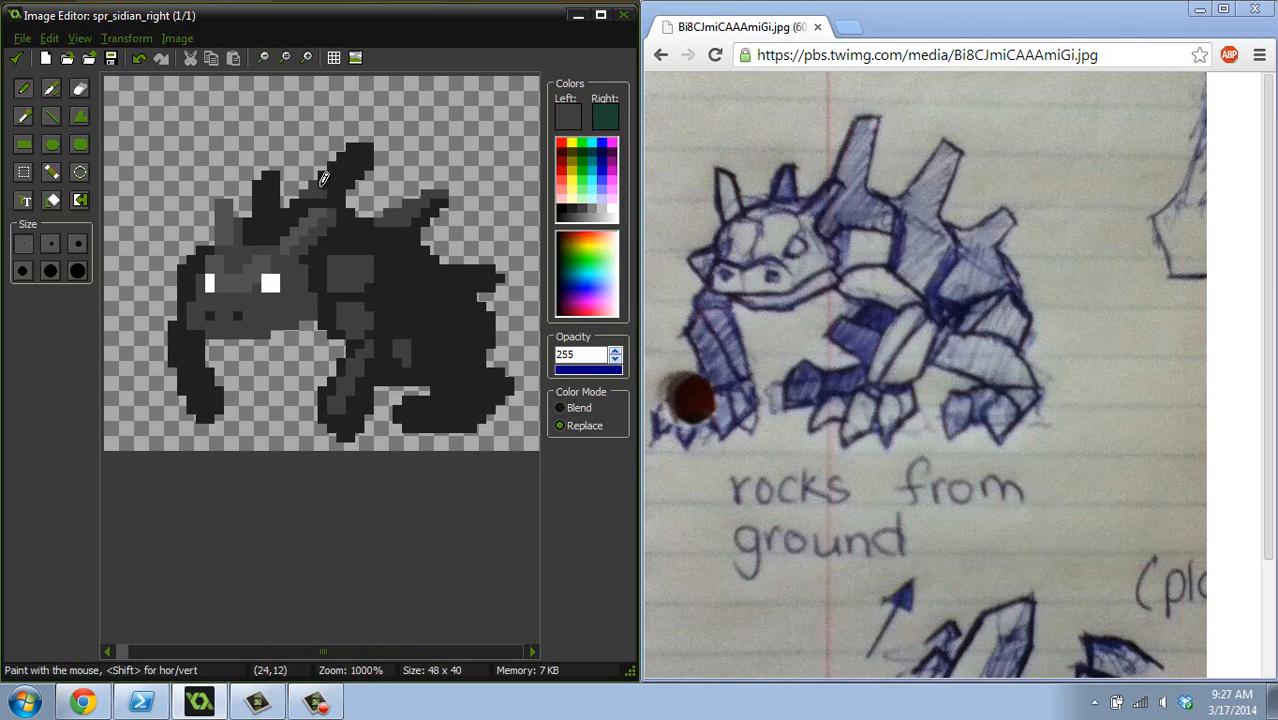
drag(335, 167, 341, 157)
click(348, 166)
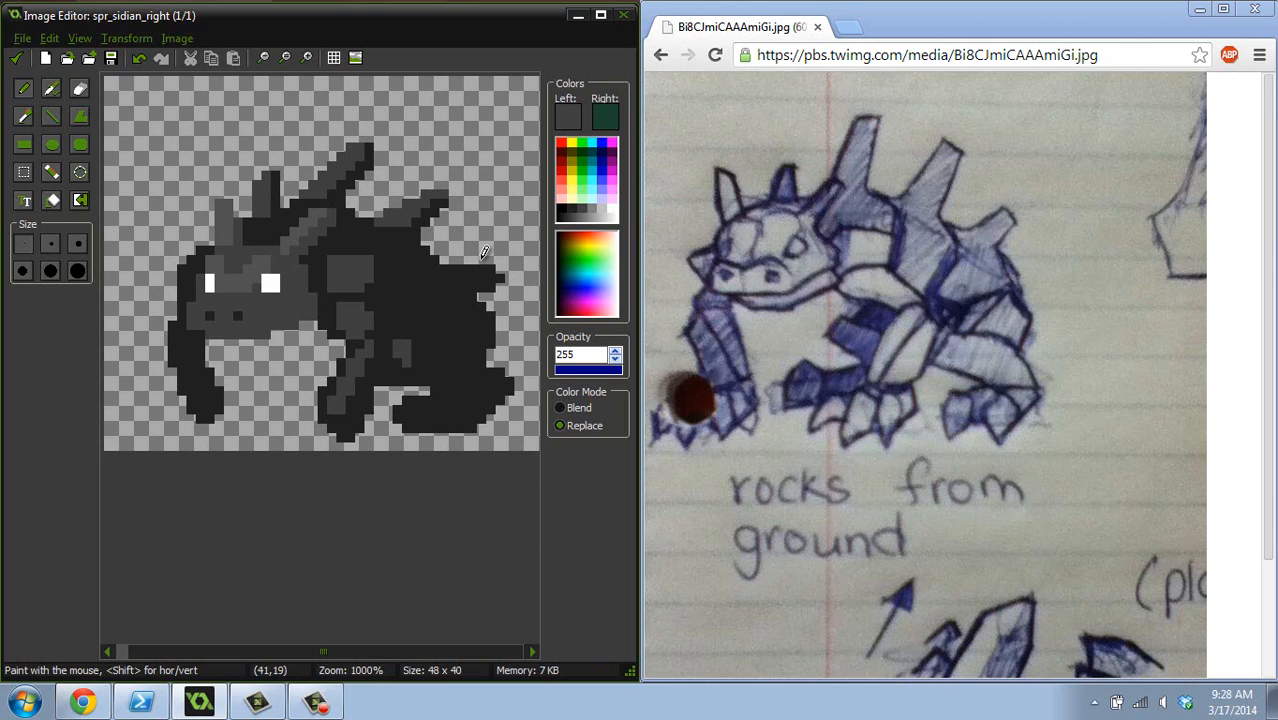
ctrl+scroll(407, 237, down, 5)
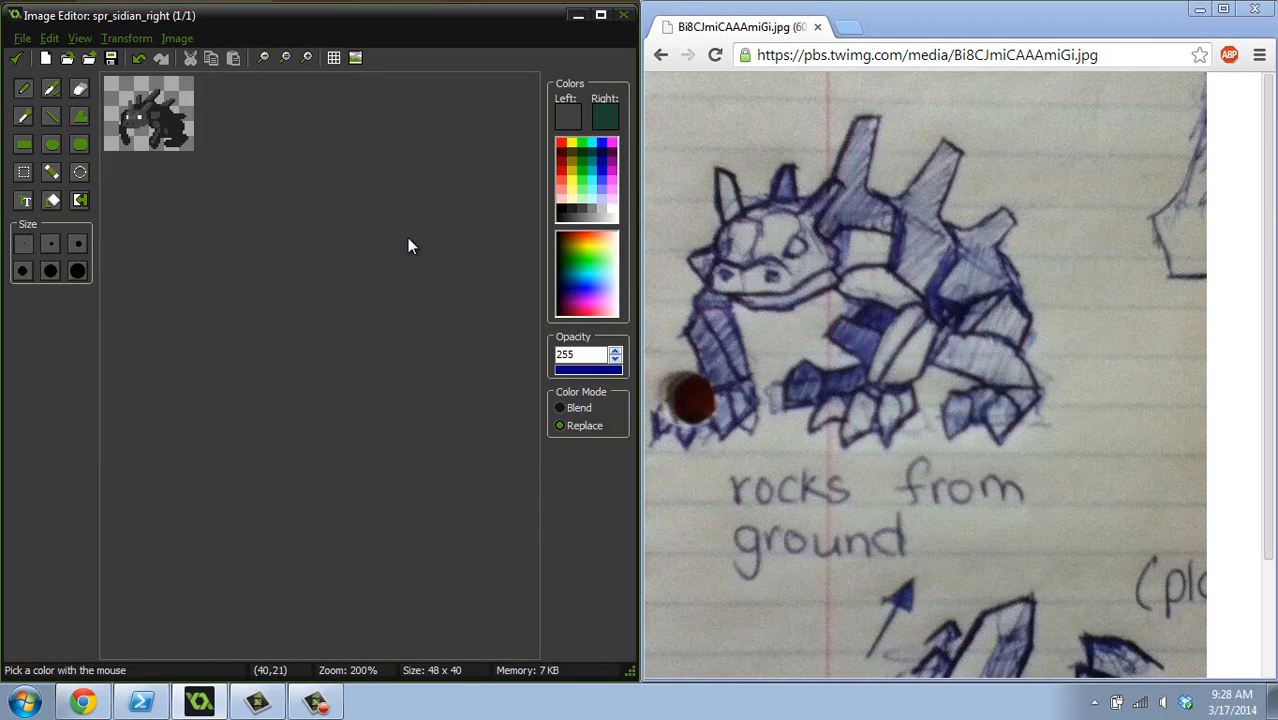
- Paint a medium gray rock patch below the rear spike and trim its edges with sampled dark gray
ctrl+scroll(407, 237, up, 5)
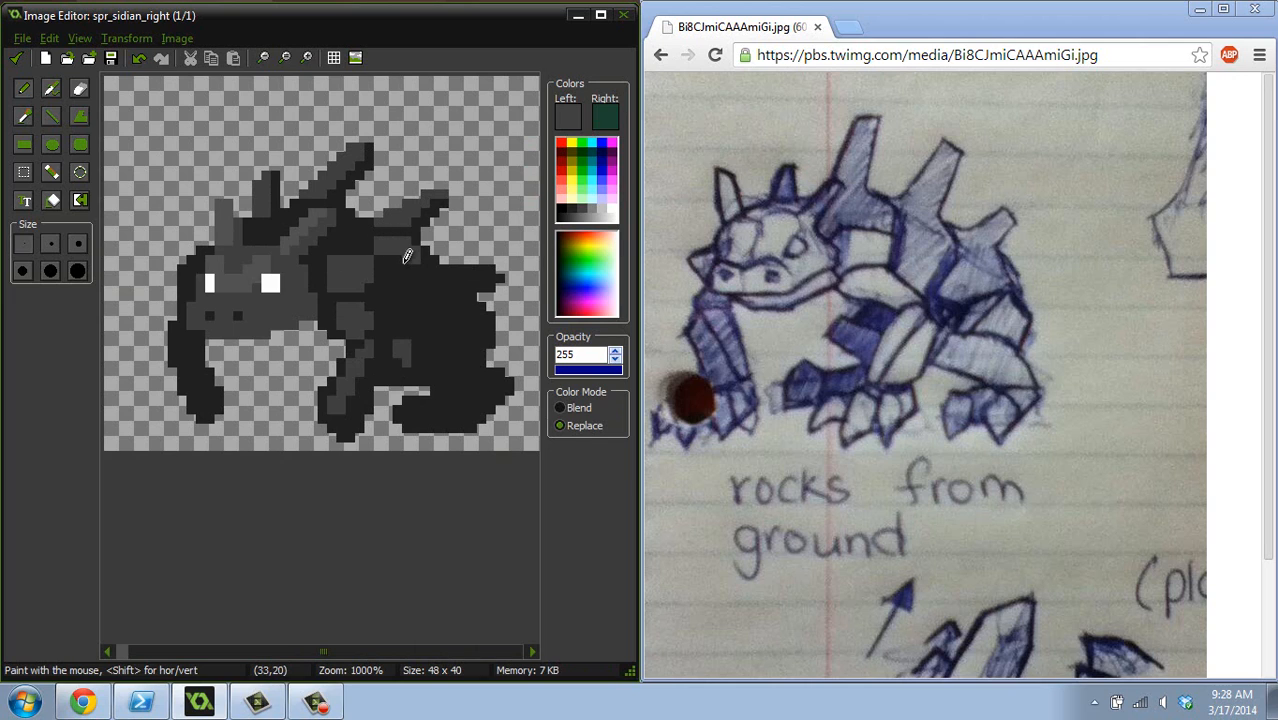
ctrl+click(418, 262)
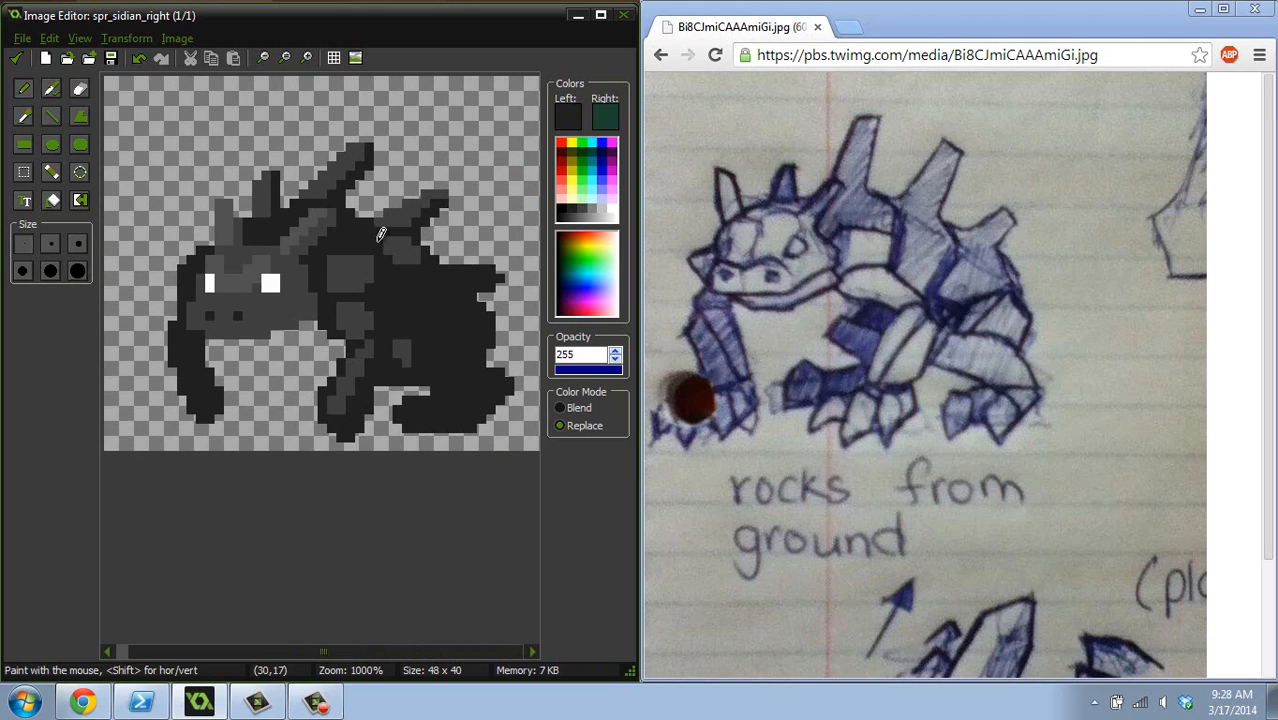
- Add light gray highlights, sampled from the forehead, to the square shoulder plate and the plate below it
ctrl+click(260, 268)
mouse_move(335, 258)
mouse_down()
mouse_move(336, 284)
mouse_move(352, 274)
mouse_move(346, 253)
mouse_move(343, 271)
mouse_up()
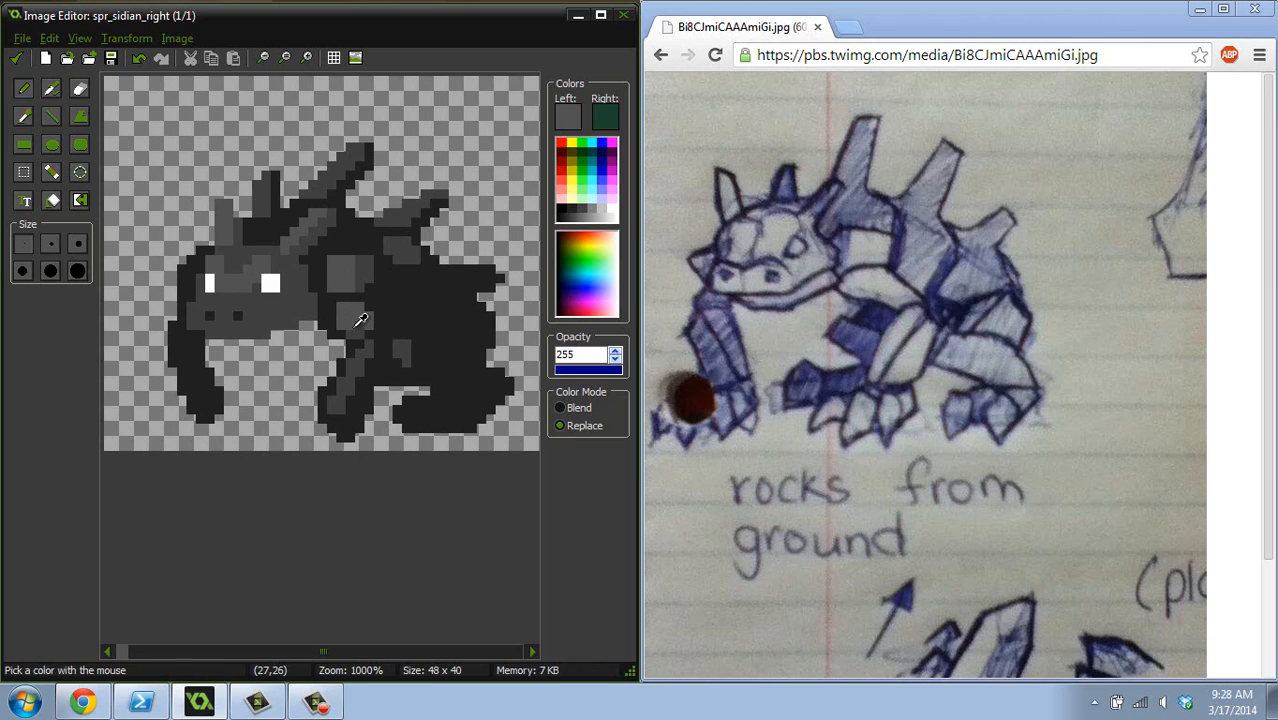
ctrl+click(355, 322)
ctrl+click(358, 304)
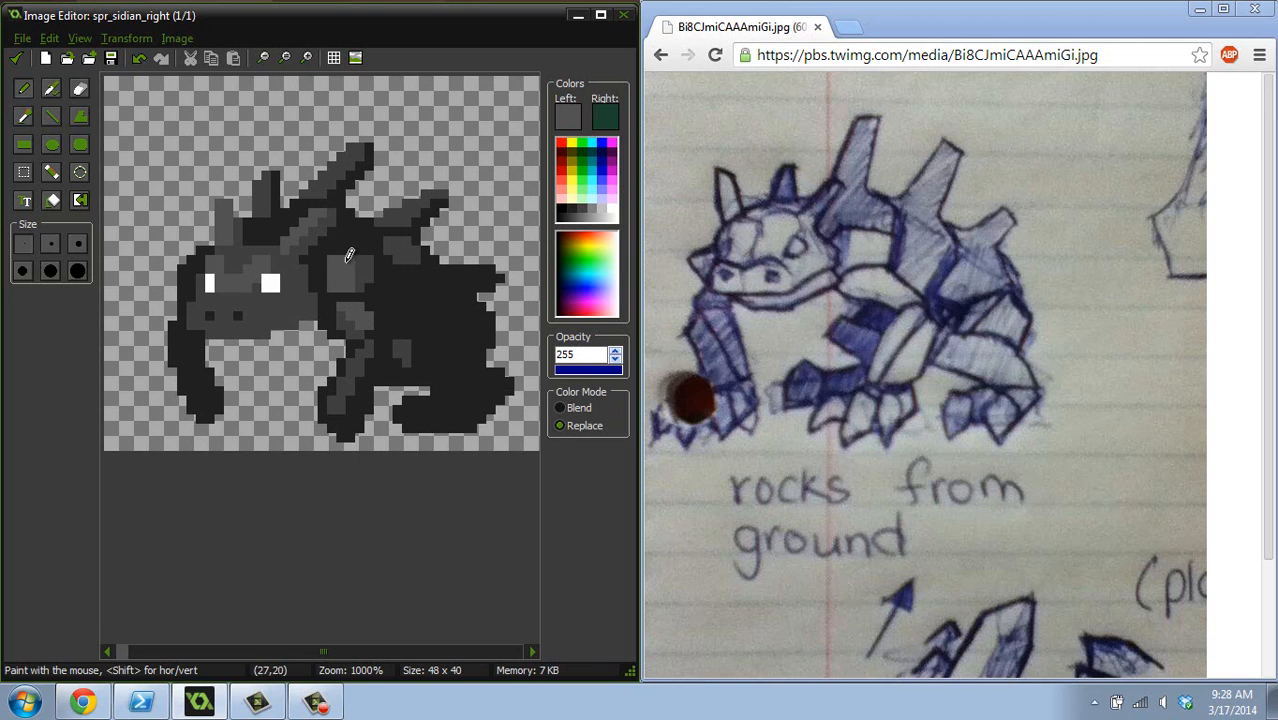
ctrl+scroll(445, 287, down, 5)
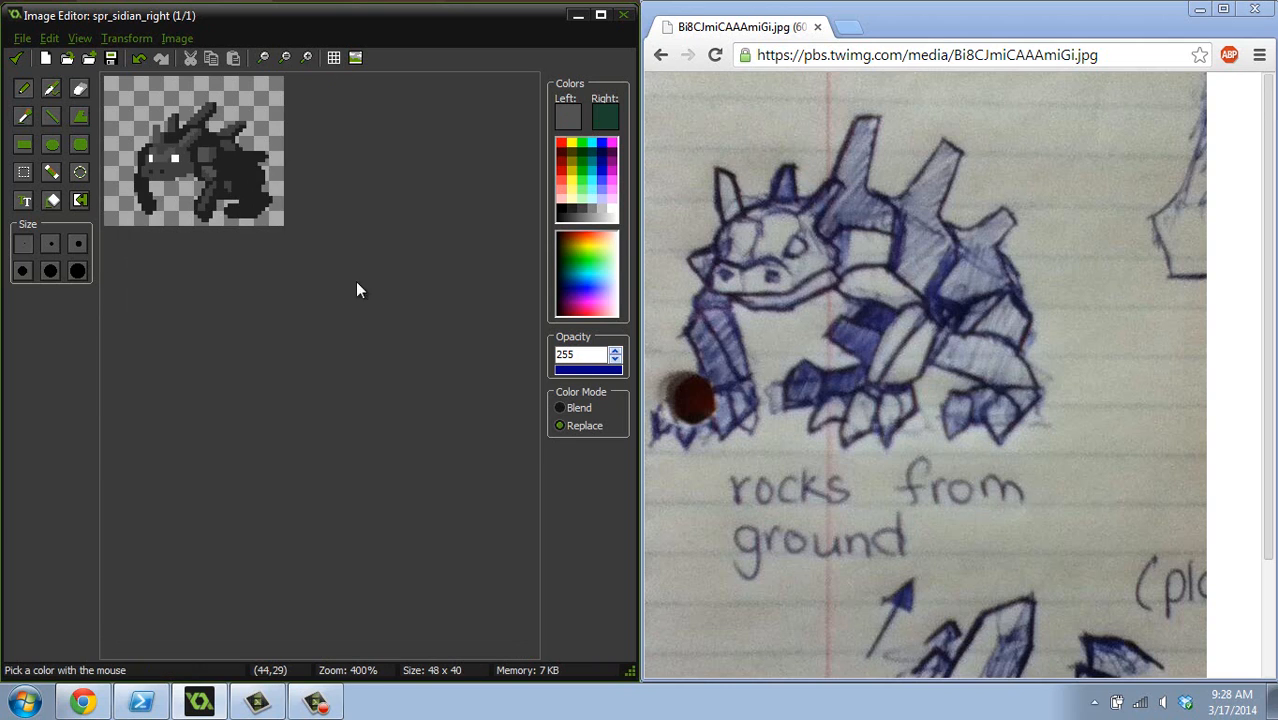
ctrl+scroll(314, 263, up, 1)
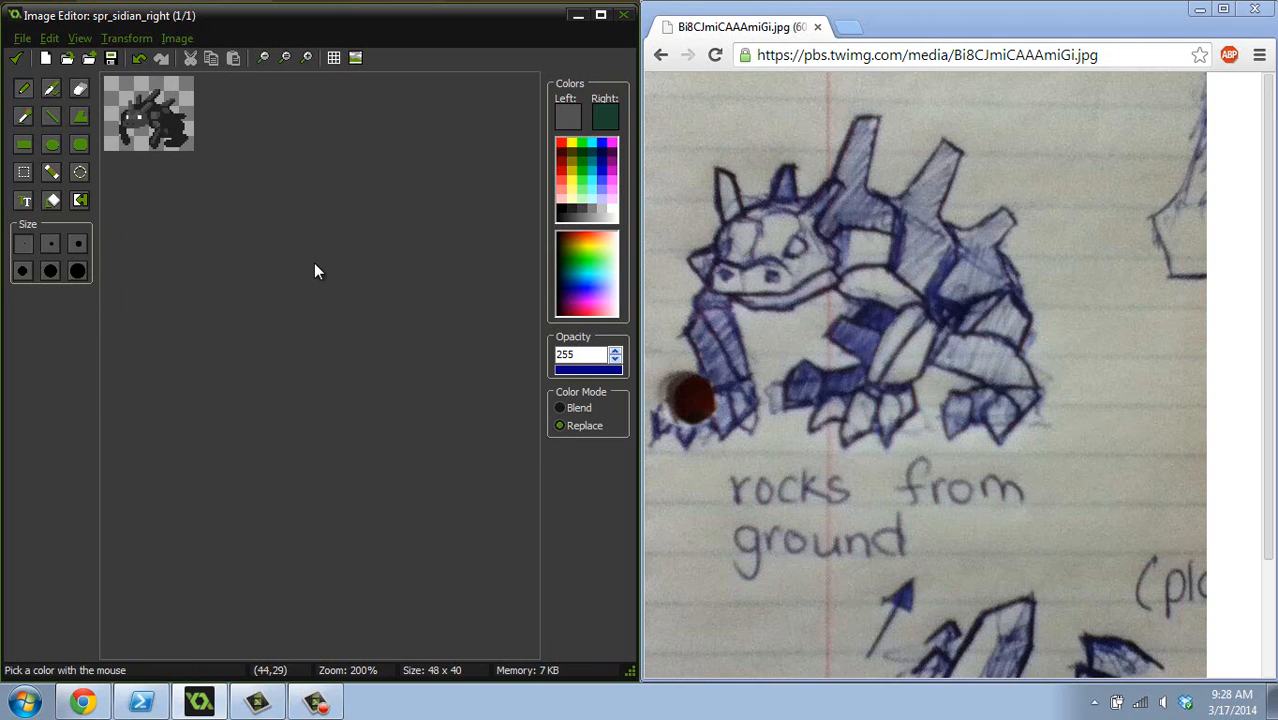
ctrl+scroll(314, 263, up, 5)
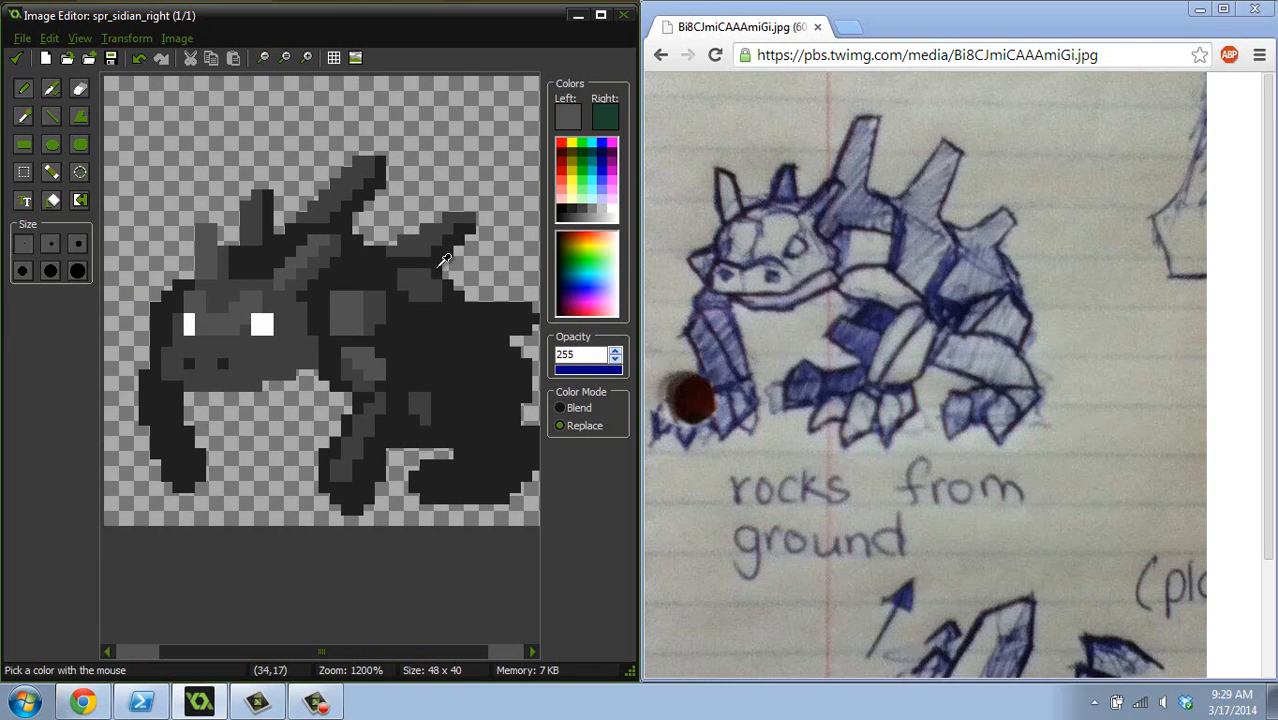
- Paint the rearmost spike and a diagonal plate beneath it in medium gray, trimming the plate with dark gray
ctrl+click(420, 240)
click(521, 307)
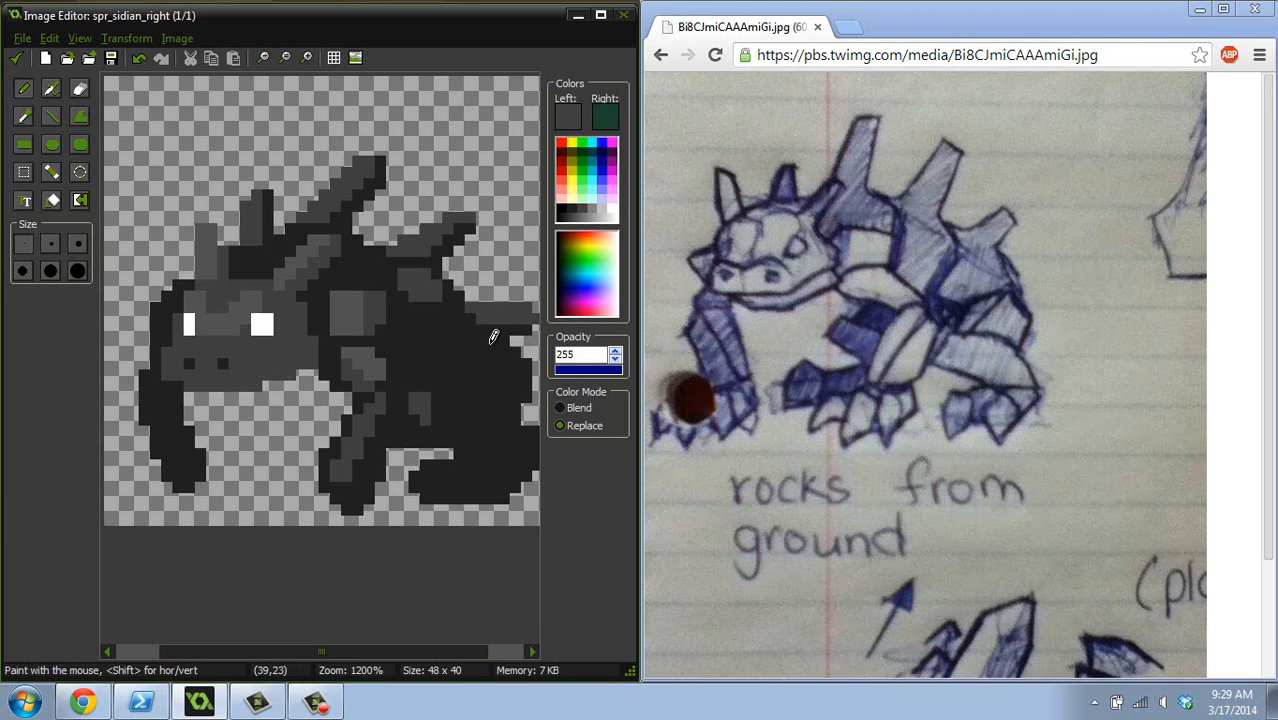
mouse_move(475, 341)
mouse_down()
mouse_move(470, 355)
mouse_move(492, 359)
mouse_move(466, 330)
mouse_move(459, 338)
mouse_move(510, 332)
mouse_up()
ctrl+click(471, 382)
click(473, 362)
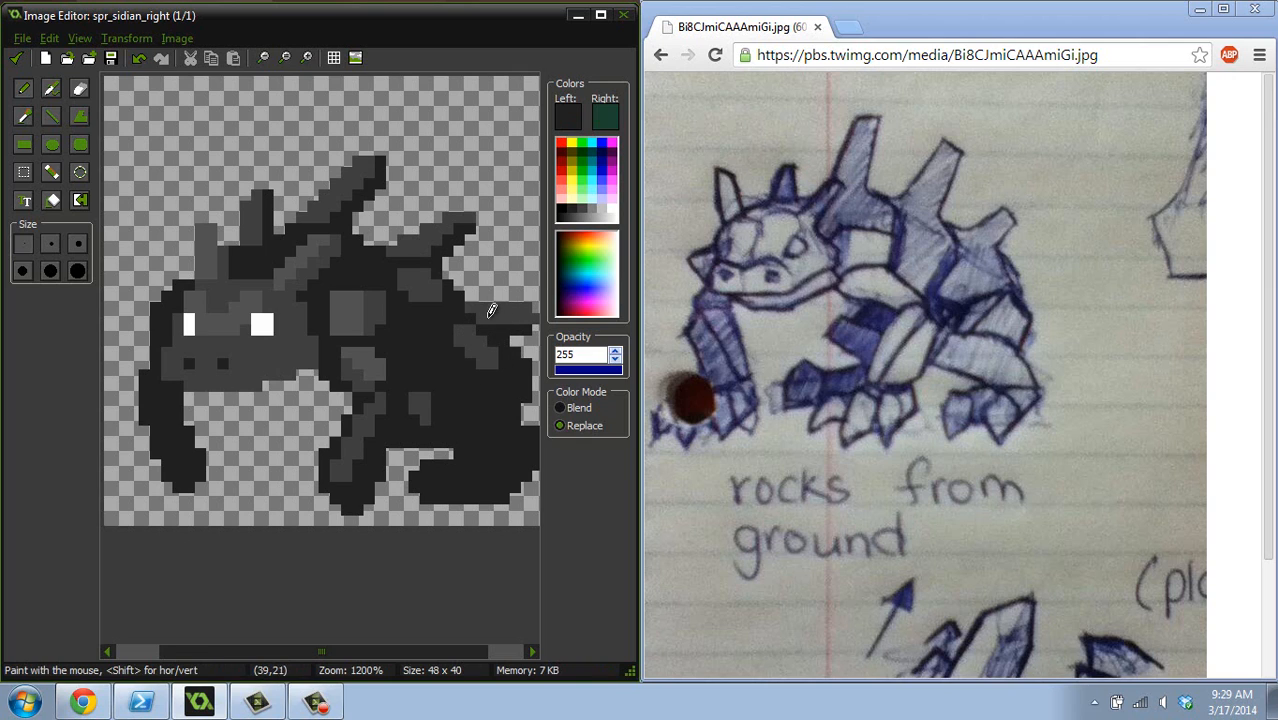
ctrl+scroll(469, 258, down, 3)
ctrl+scroll(469, 258, up, 2)
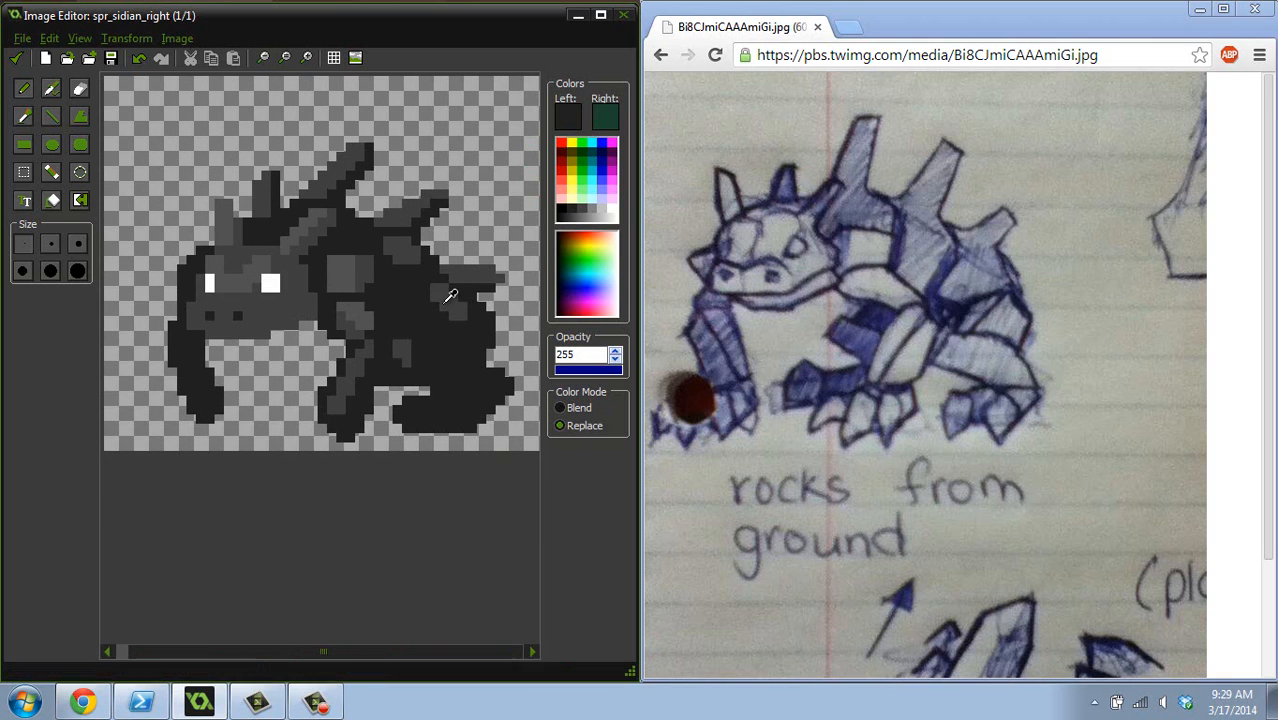
- Paint the small spike on the outer side of the head with the light gray sampled from the lower shoulder plate
ctrl+click(362, 312)
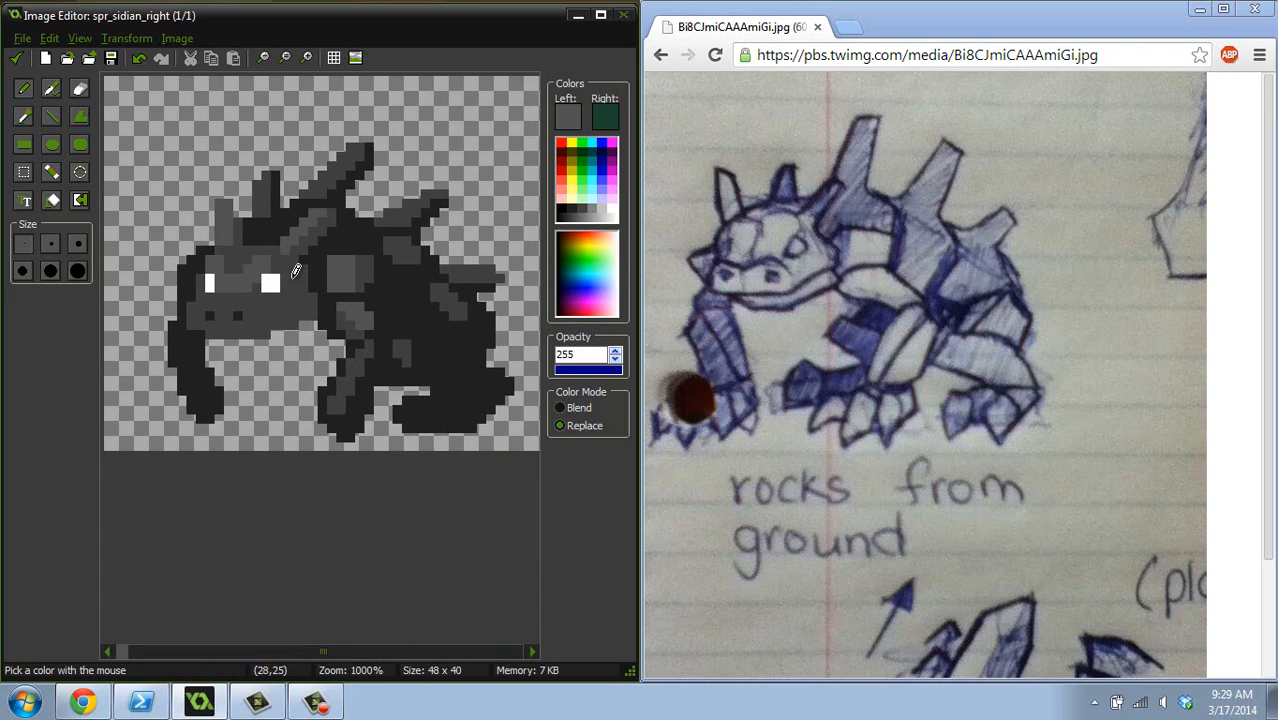
click(55, 200)
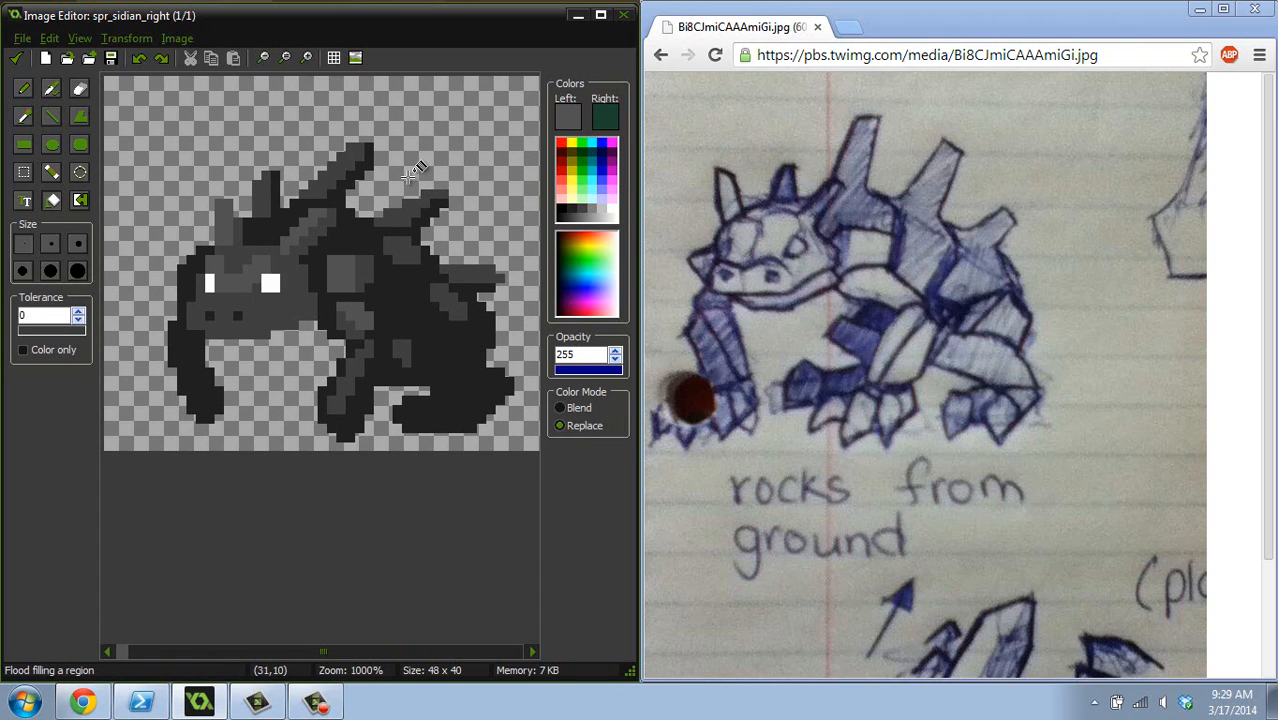
click(24, 89)
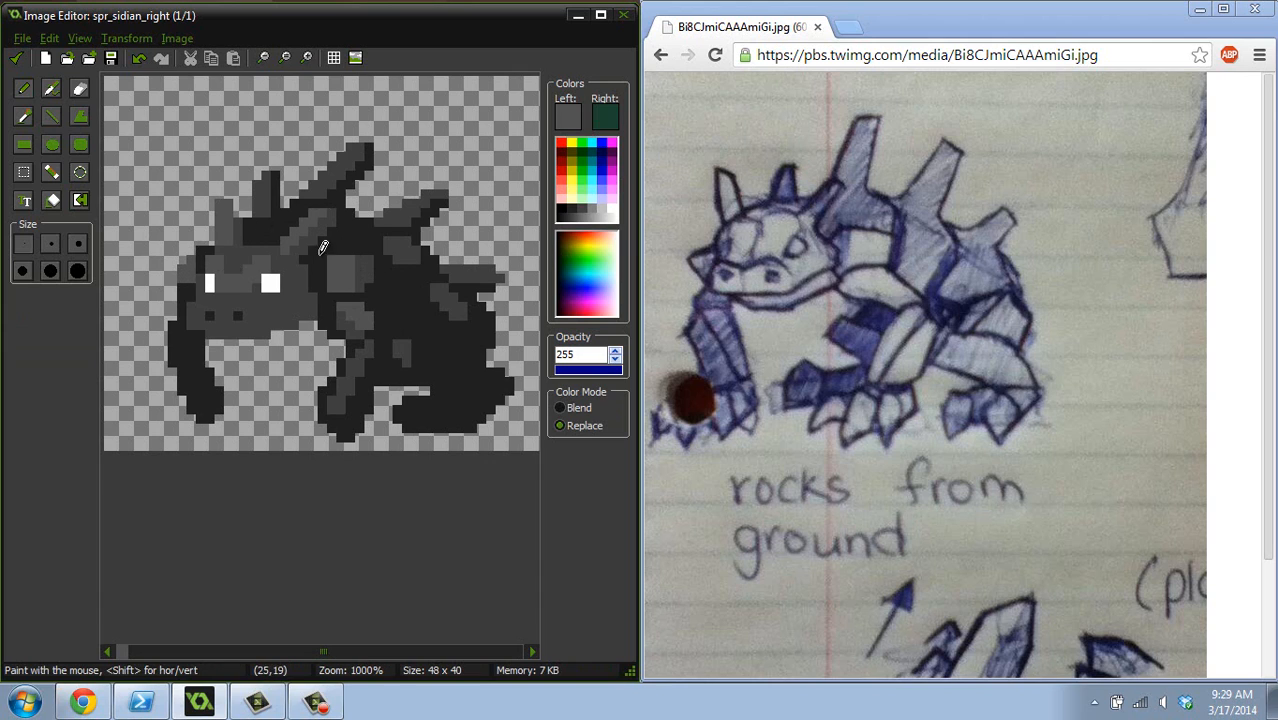
- Examine the shading of the whole sprite at several zoom levels
key(ctrl)
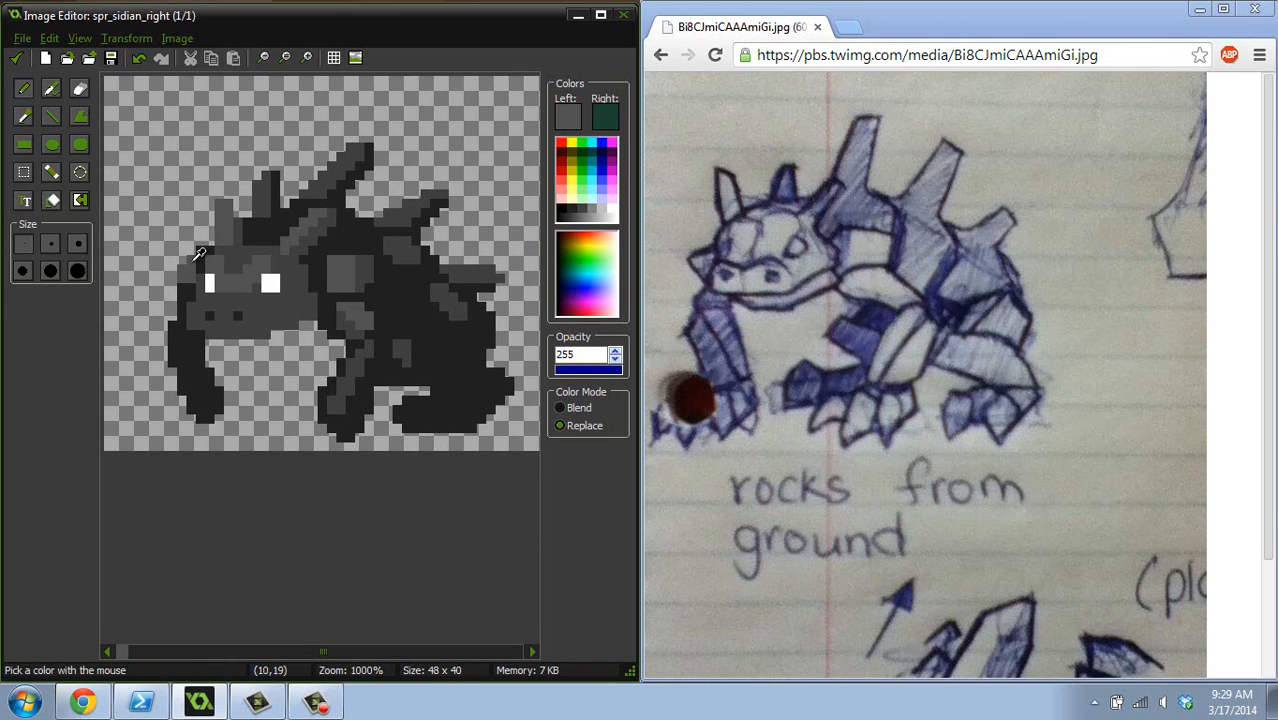
ctrl+scroll(396, 244, down, 1)
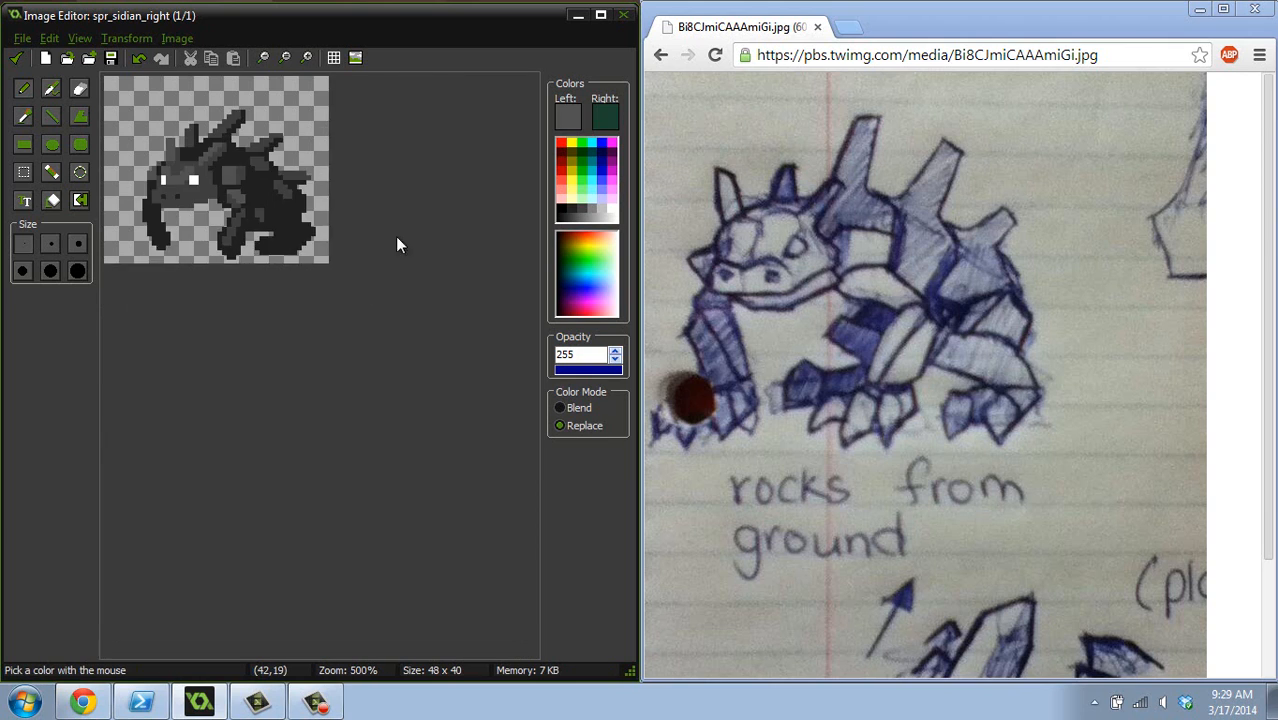
ctrl+scroll(385, 242, down, 1)
ctrl+scroll(376, 241, up, 3)
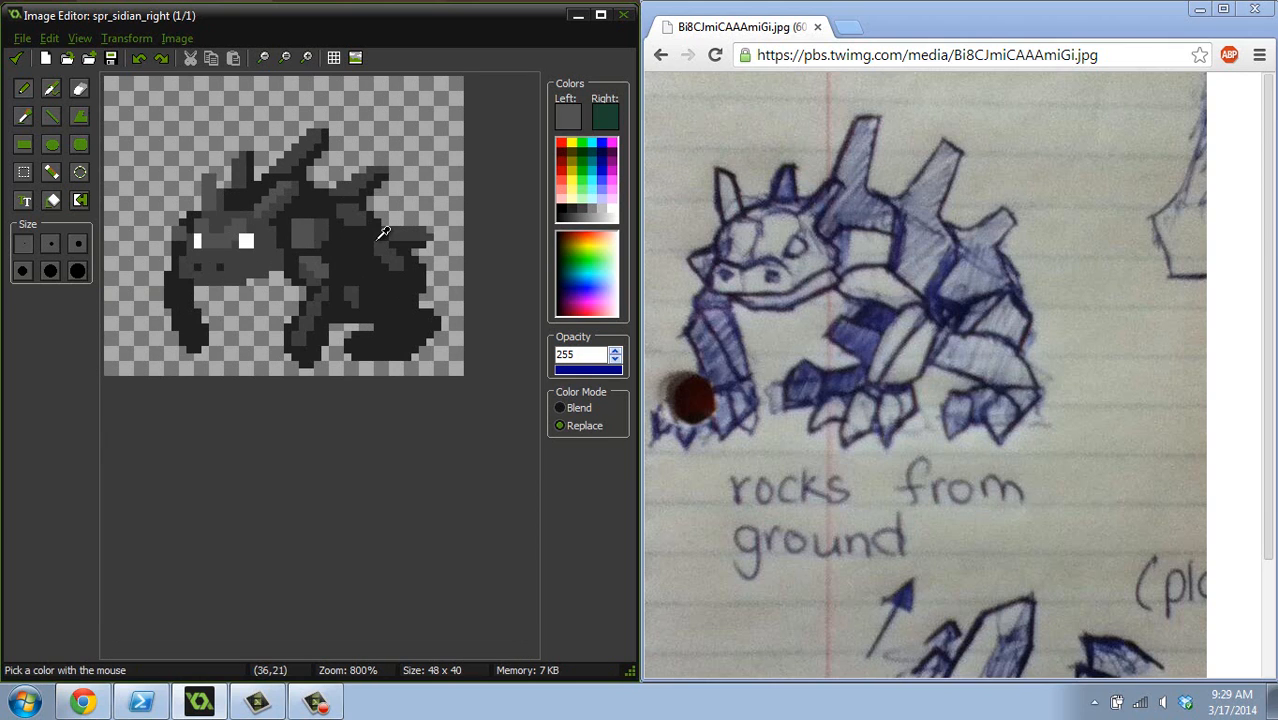
ctrl+scroll(383, 234, up, 1)
ctrl+scroll(382, 236, down, 1)
ctrl+scroll(351, 257, down, 1)
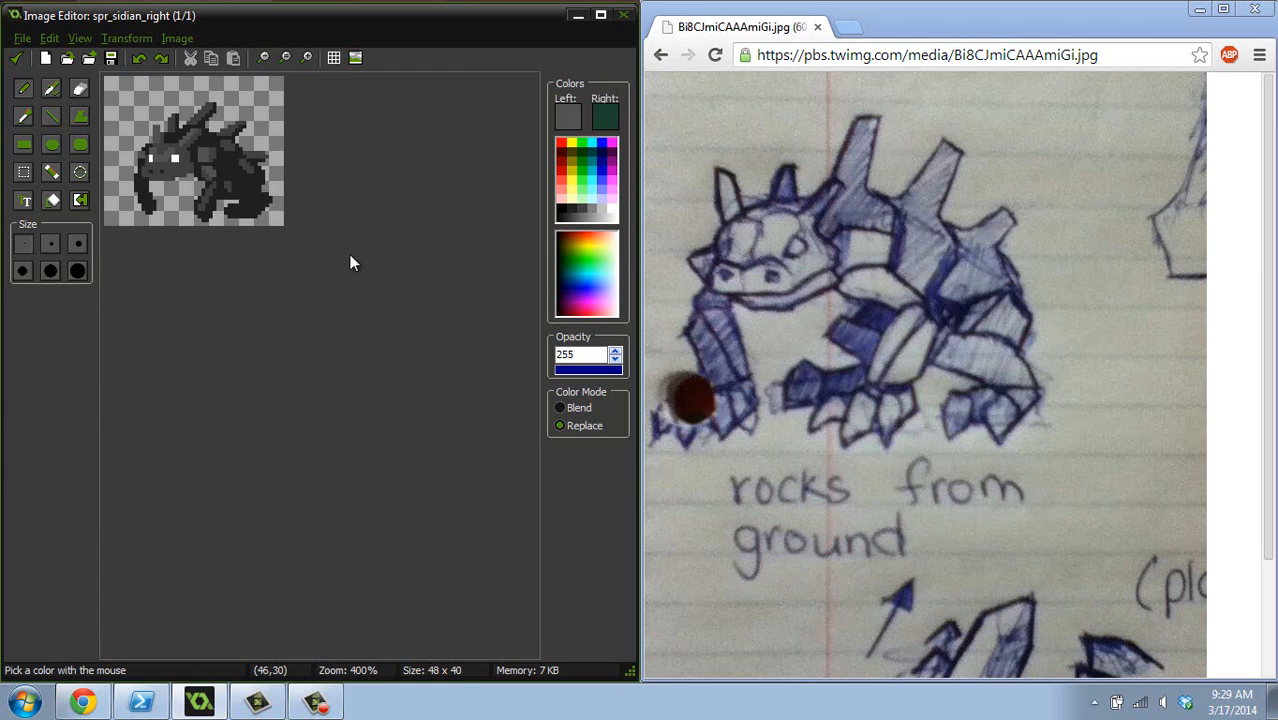
ctrl+scroll(333, 260, down, 1)
ctrl+scroll(333, 259, up, 2)
ctrl+scroll(333, 262, up, 2)
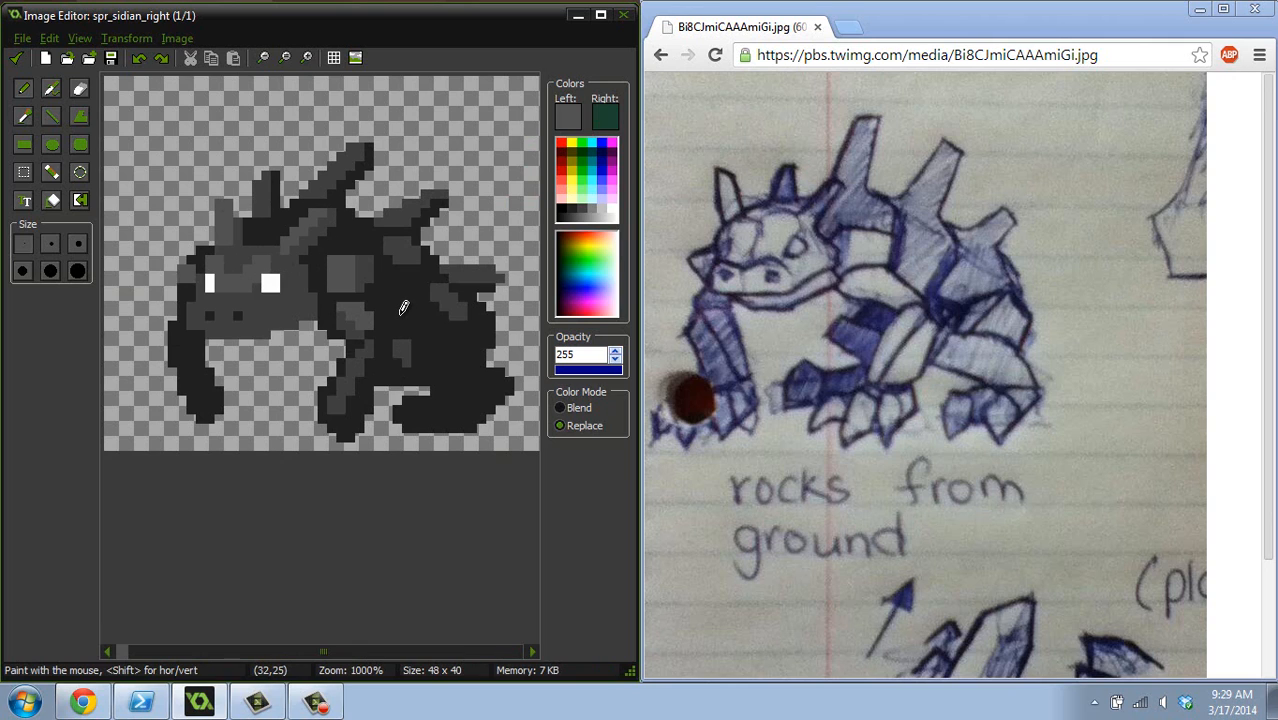
- Draw a dark gray mouth line under the head and a medium gray lower jaw beneath it
ctrl+click(324, 282)
drag(282, 334, 226, 339)
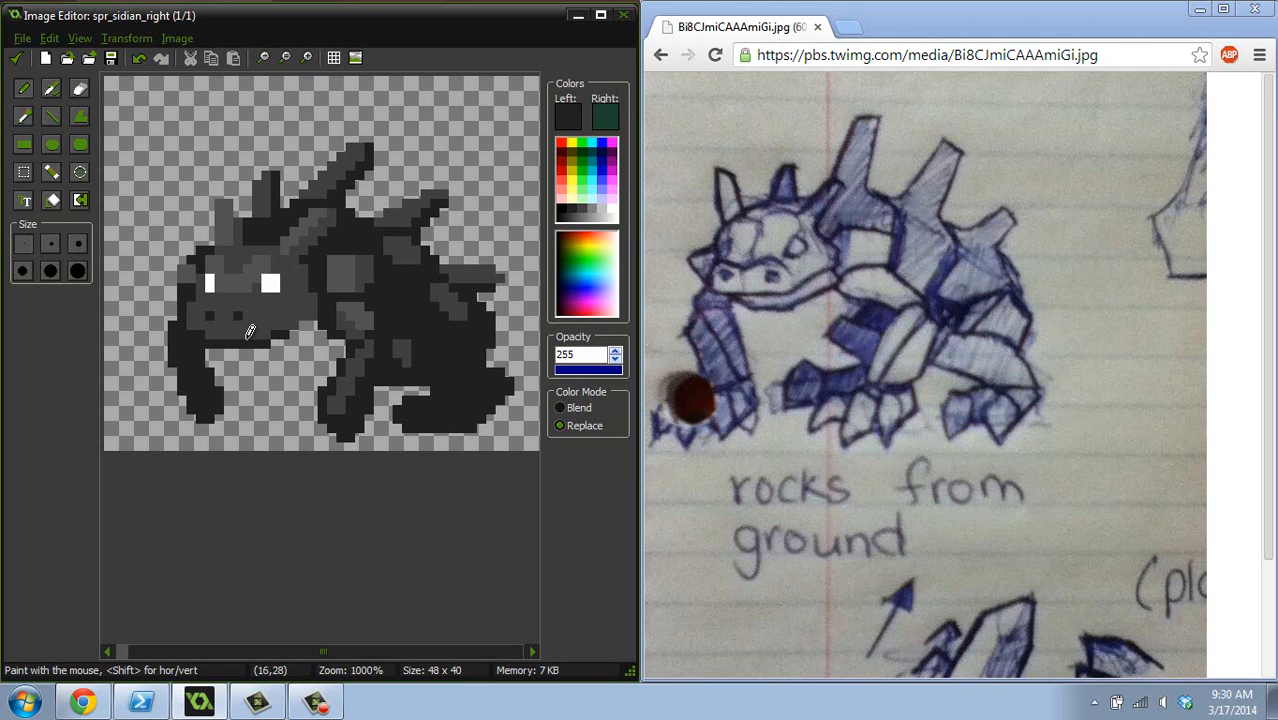
ctrl+click(220, 336)
mouse_move(208, 344)
mouse_down()
mouse_move(264, 344)
mouse_move(206, 356)
mouse_up()
- Thin the lower jaw by painting over its bottom row with sampled transparency, and resample the jaw's medium gray
ctrl+click(309, 367)
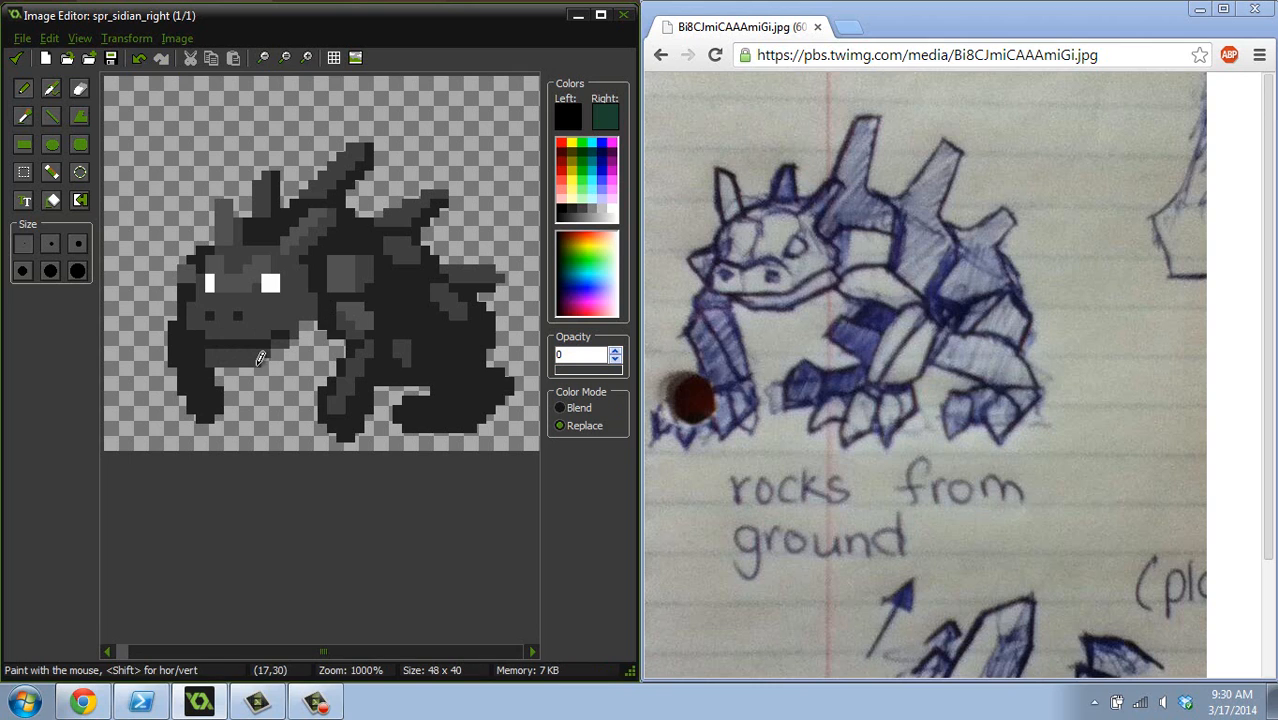
drag(258, 361, 214, 362)
ctrl+click(221, 349)
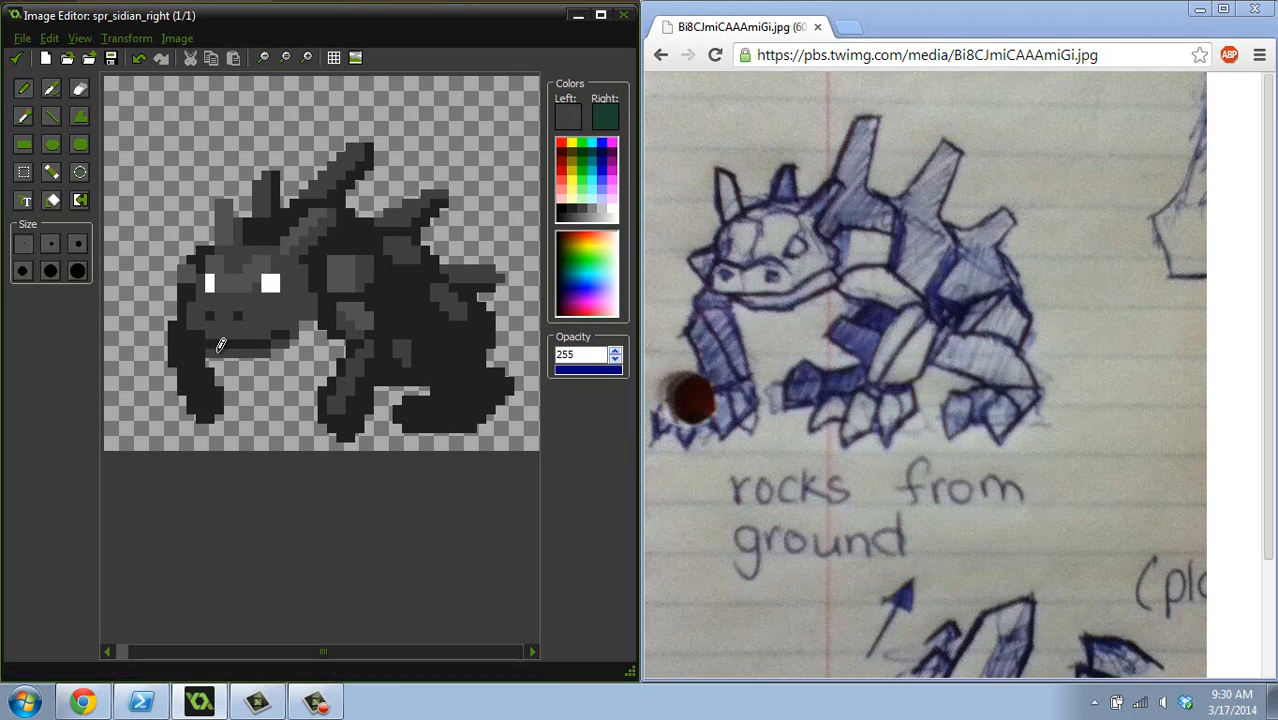
ctrl+scroll(349, 270, down, 3)
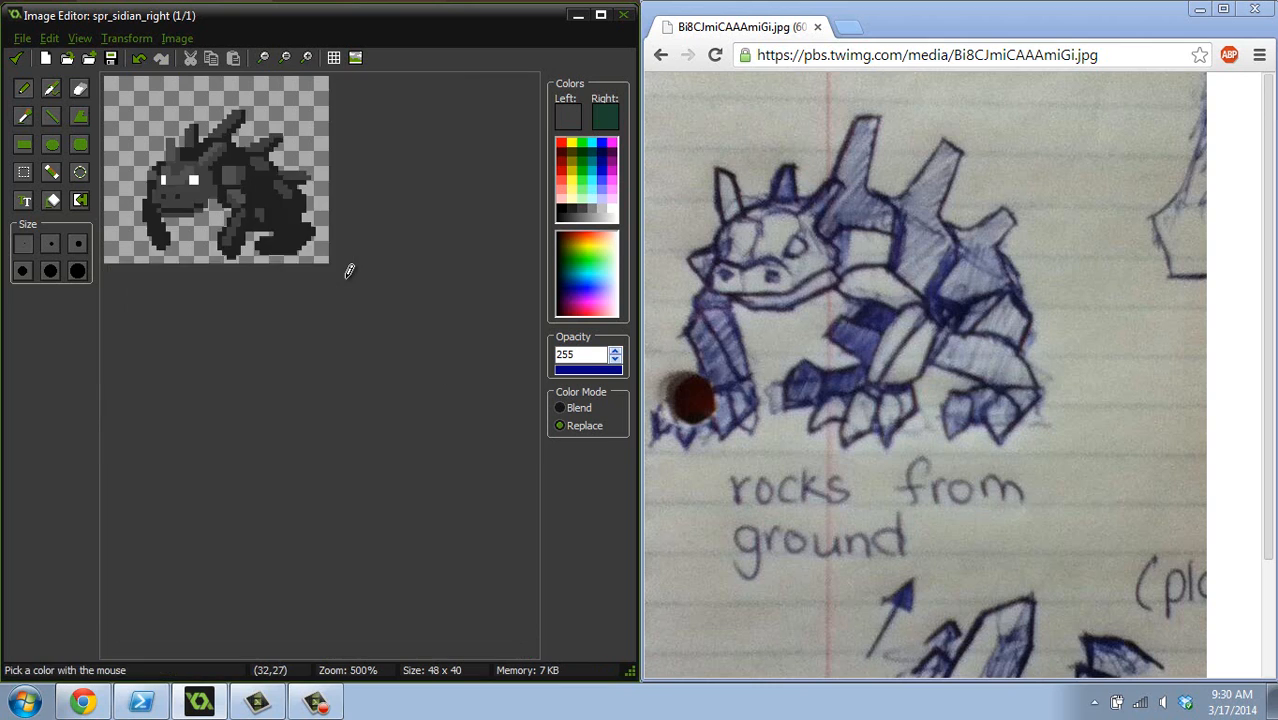
- Undo the strokes that drew the mouth line and lower jaw under the head
ctrl+scroll(348, 270, up, 2)
ctrl+scroll(347, 268, up, 2)
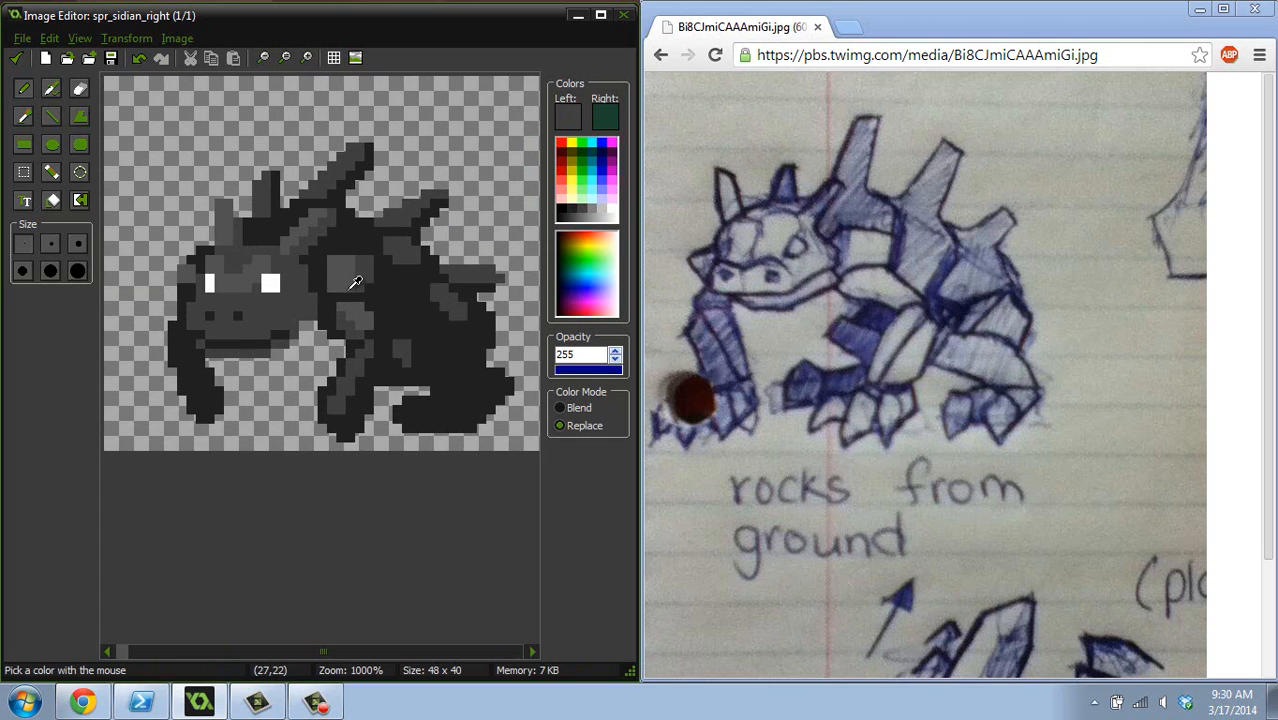
ctrl+click(306, 337)
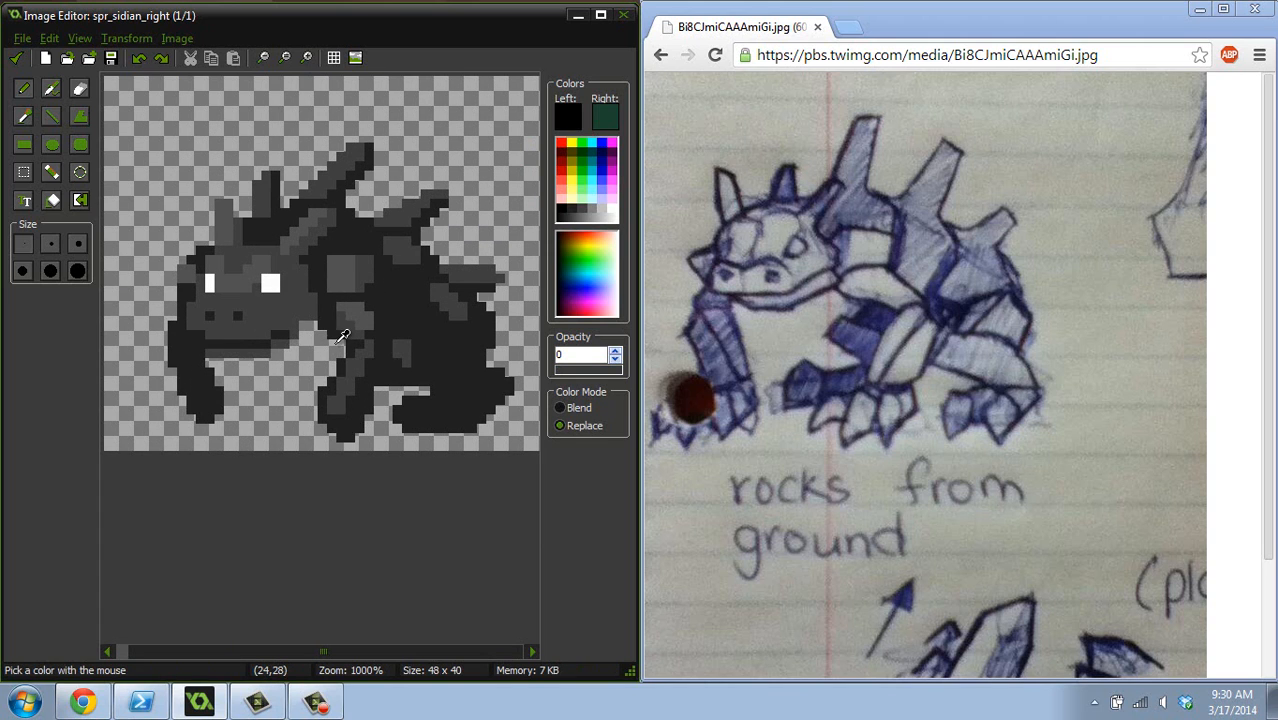
key(ctrl+z)
key(ctrl+z)
key(ctrl+y)
key(ctrl+y)
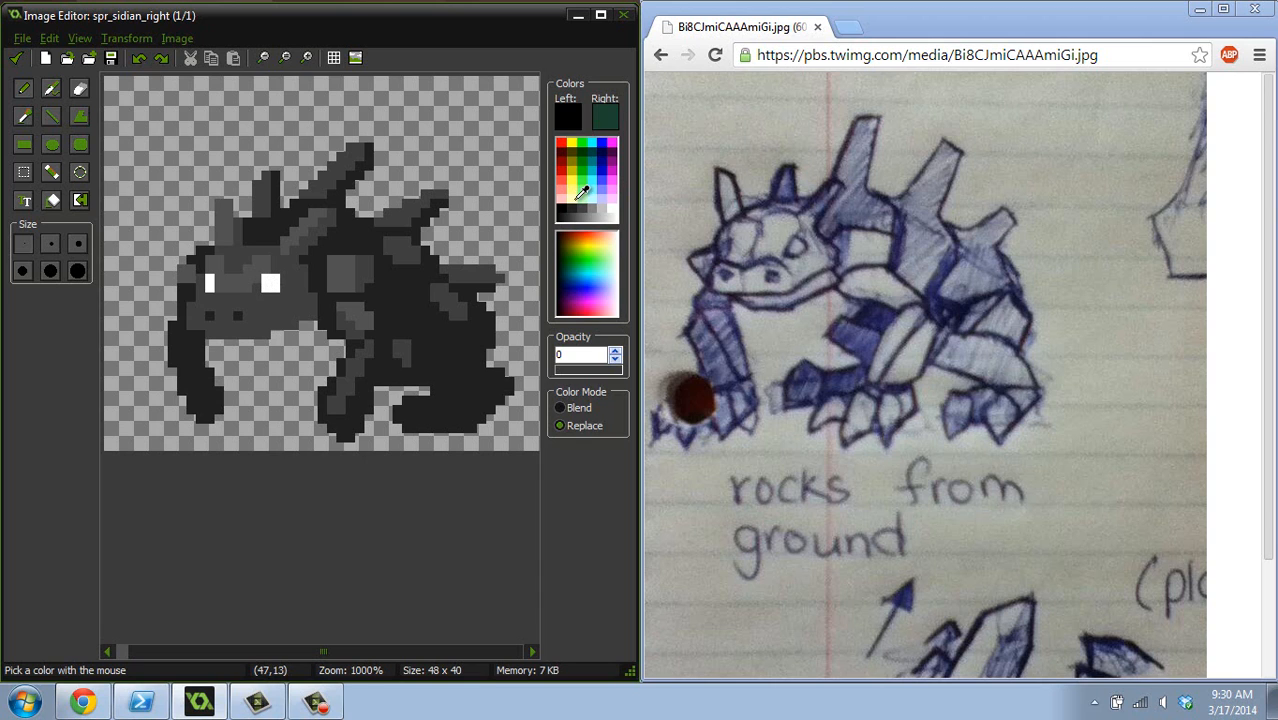
scroll(438, 297, down, 5)
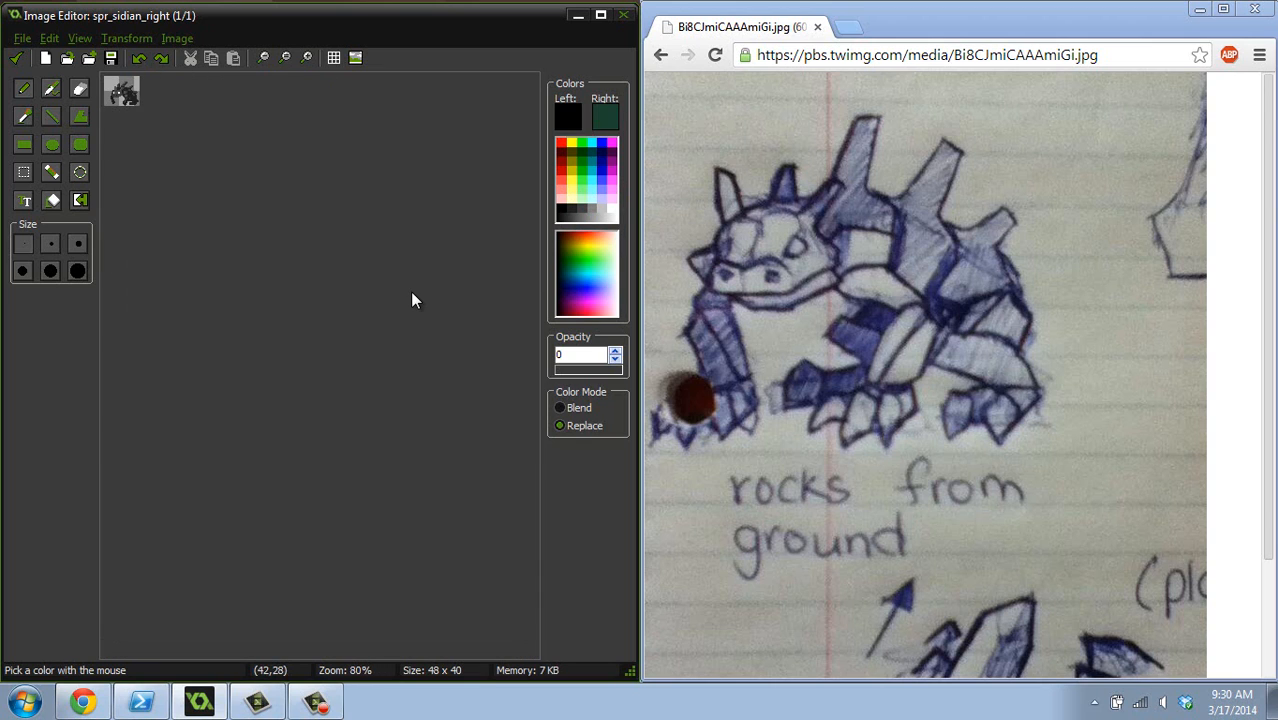
scroll(412, 300, up, 5)
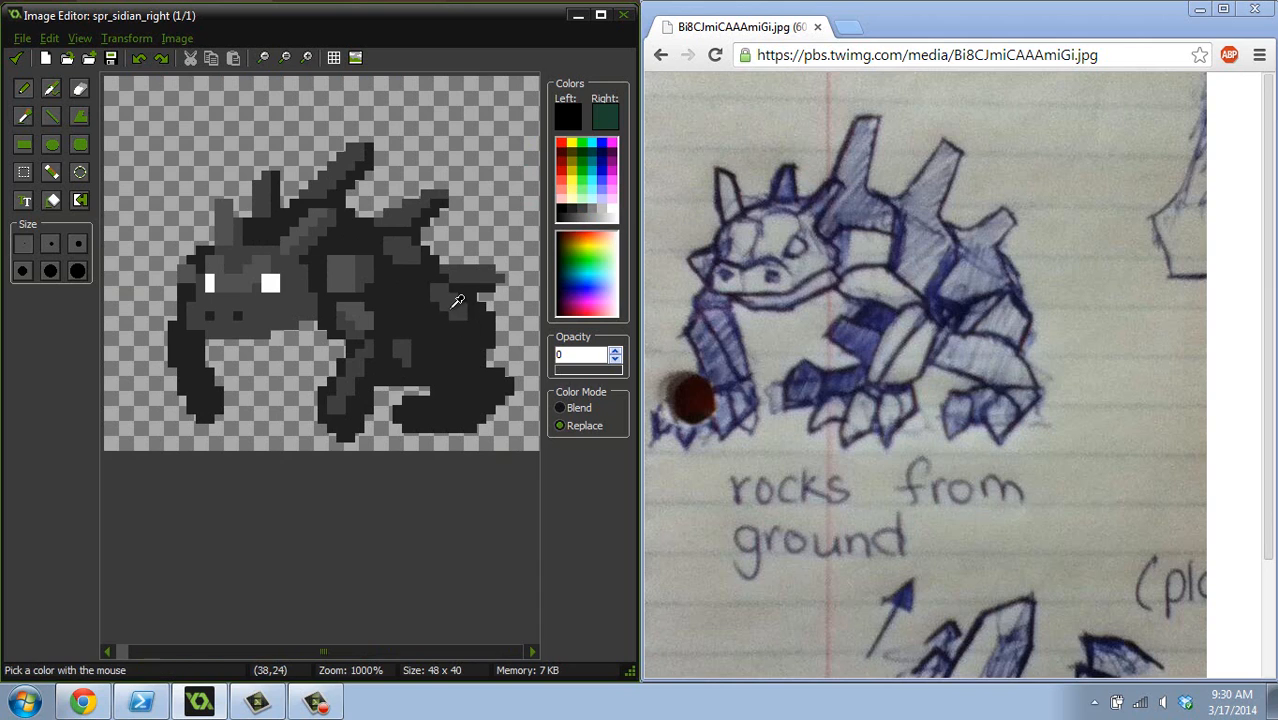
- Extend the haunch plate down the hind leg in sampled medium gray, and paint over the small belly patch with sampled dark gray
ctrl+click(452, 296)
mouse_move(445, 328)
mouse_down()
mouse_move(425, 348)
mouse_move(464, 327)
mouse_move(451, 325)
mouse_up()
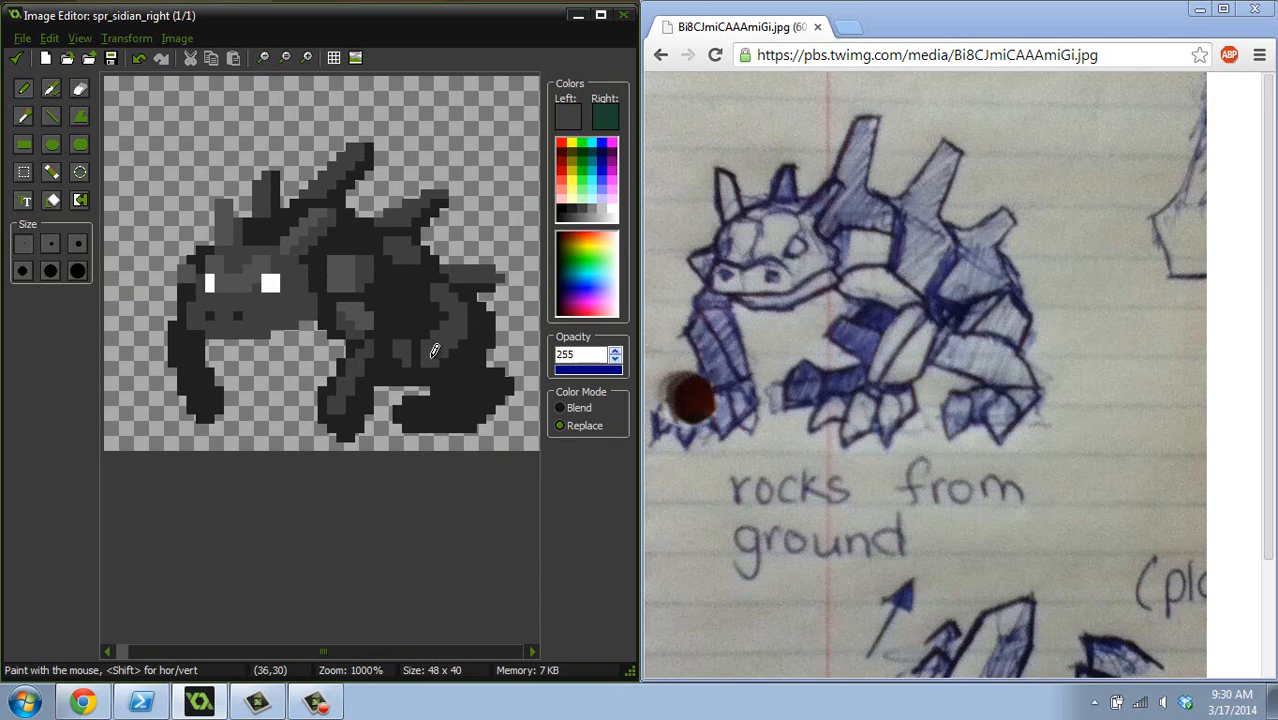
ctrl+click(415, 334)
mouse_move(414, 328)
mouse_down()
mouse_move(406, 356)
mouse_move(398, 332)
mouse_move(425, 316)
mouse_up()
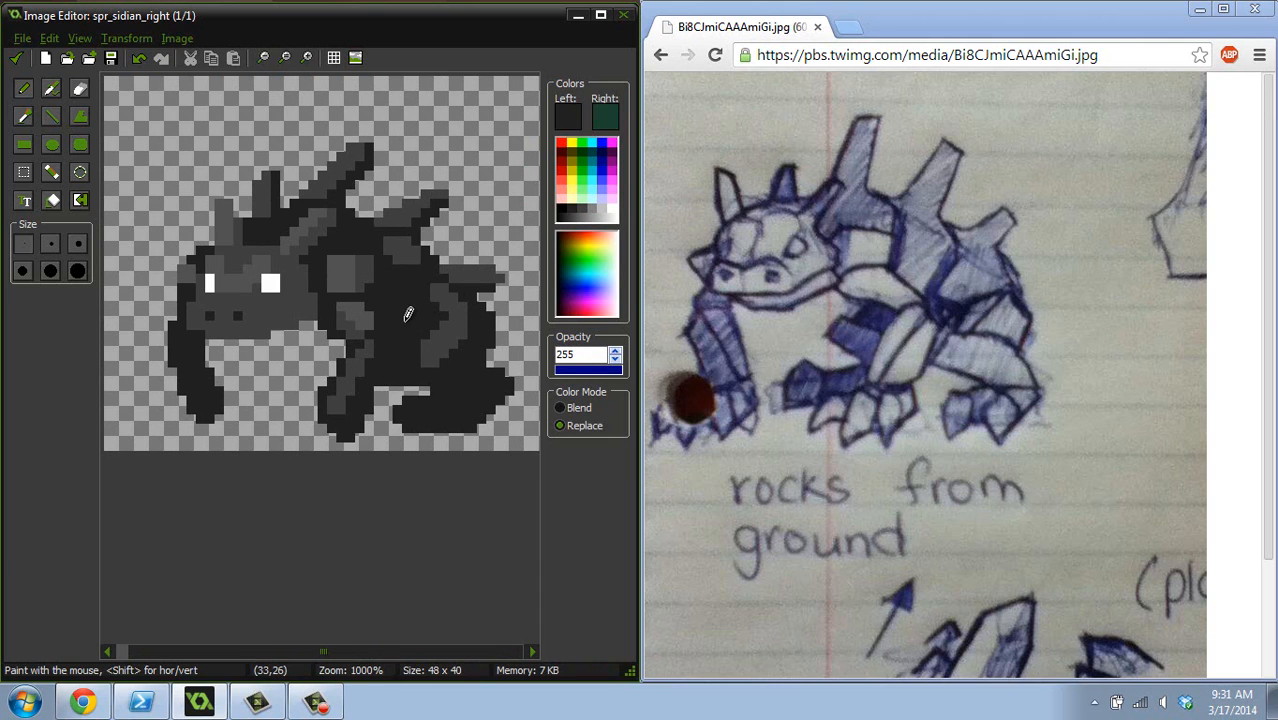
- Trim the protruding heel of the hind foot with sampled transparency, and add toes beneath the foot in sampled dark gray
ctrl+click(498, 412)
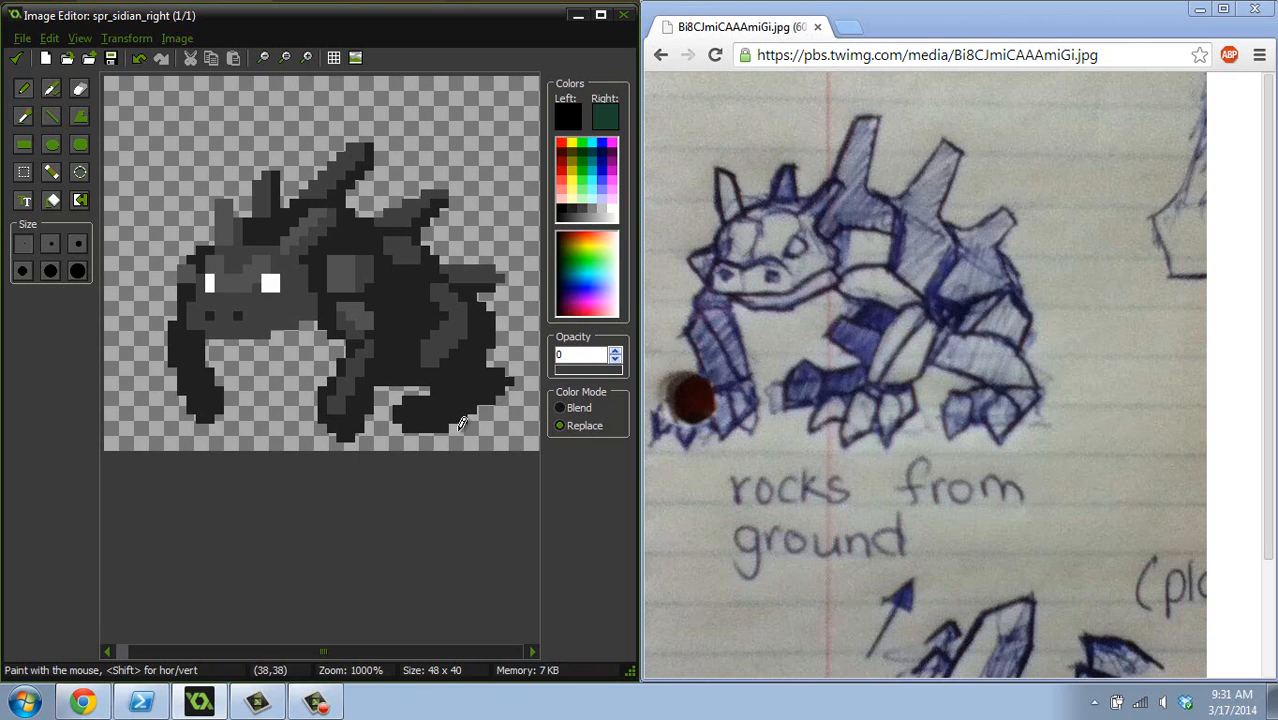
click(508, 382)
click(499, 381)
ctrl+click(414, 404)
drag(399, 420, 406, 436)
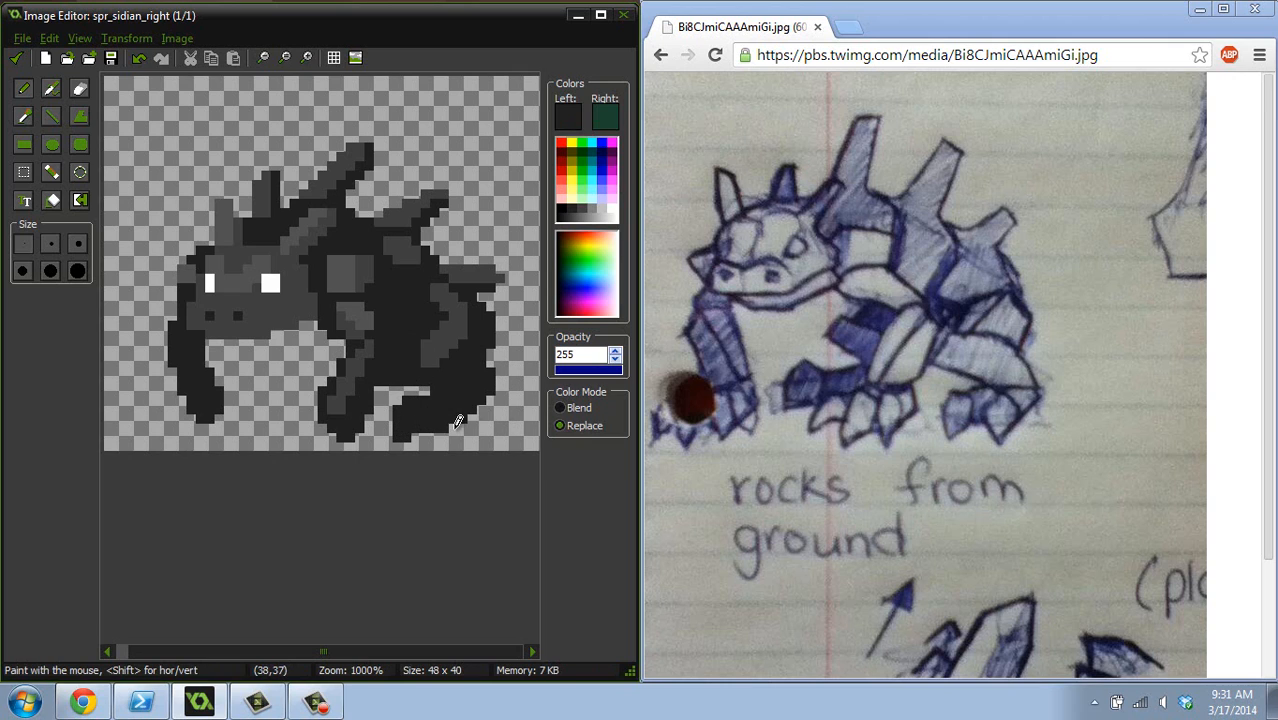
click(450, 430)
- Draw another leg reaching forward from the chest below the head, with a clawed foot, in sampled dark gray
ctrl+click(330, 325)
click(310, 376)
mouse_move(312, 378)
mouse_down()
mouse_move(262, 382)
mouse_move(268, 357)
mouse_move(323, 362)
mouse_move(344, 346)
mouse_up()
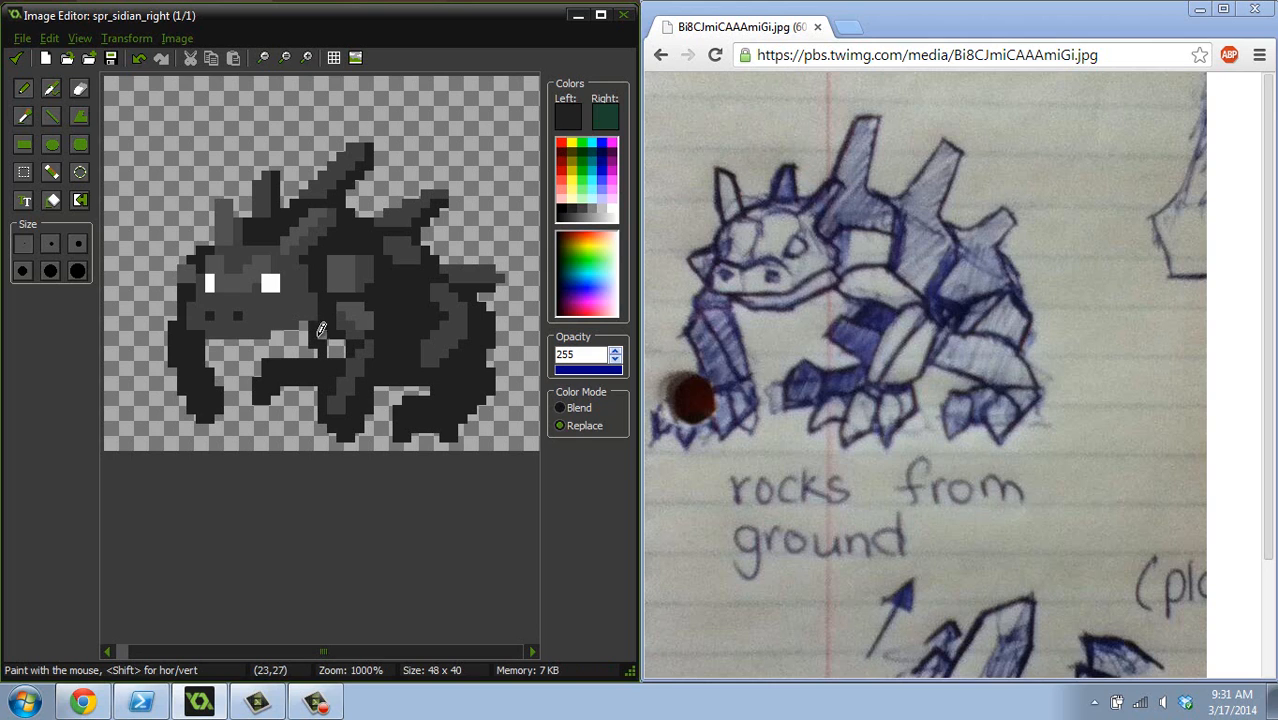
click(237, 380)
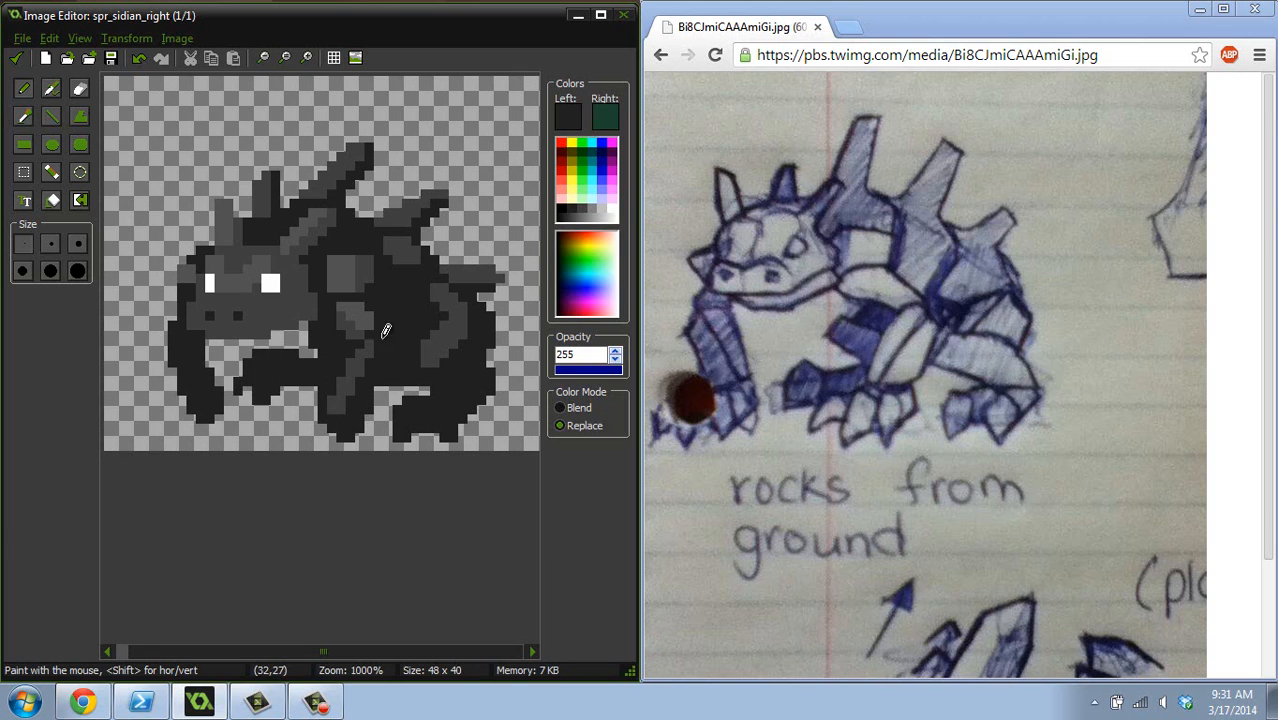
ctrl+scroll(295, 356, down, 3)
ctrl+scroll(293, 355, up, 3)
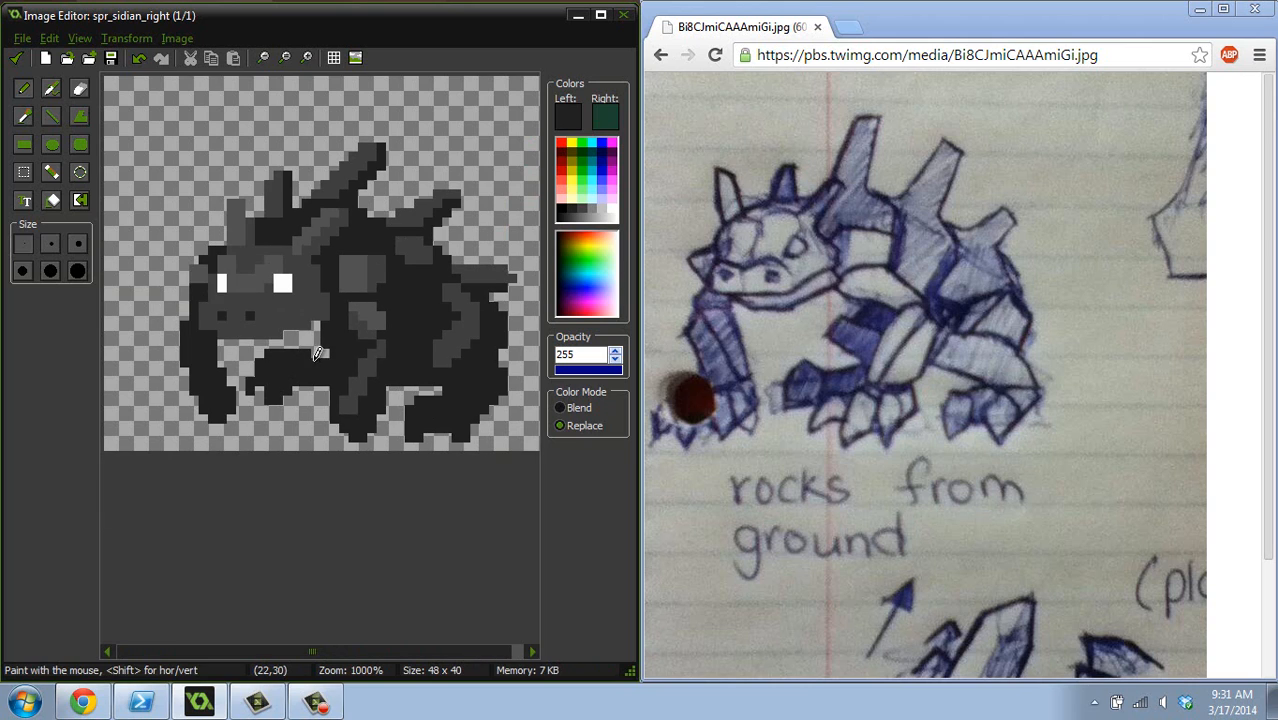
- Shorten the forward-reaching leg by erasing its claws with sampled transparency, and fill out its underside with the body's dark gray
ctrl+click(262, 358)
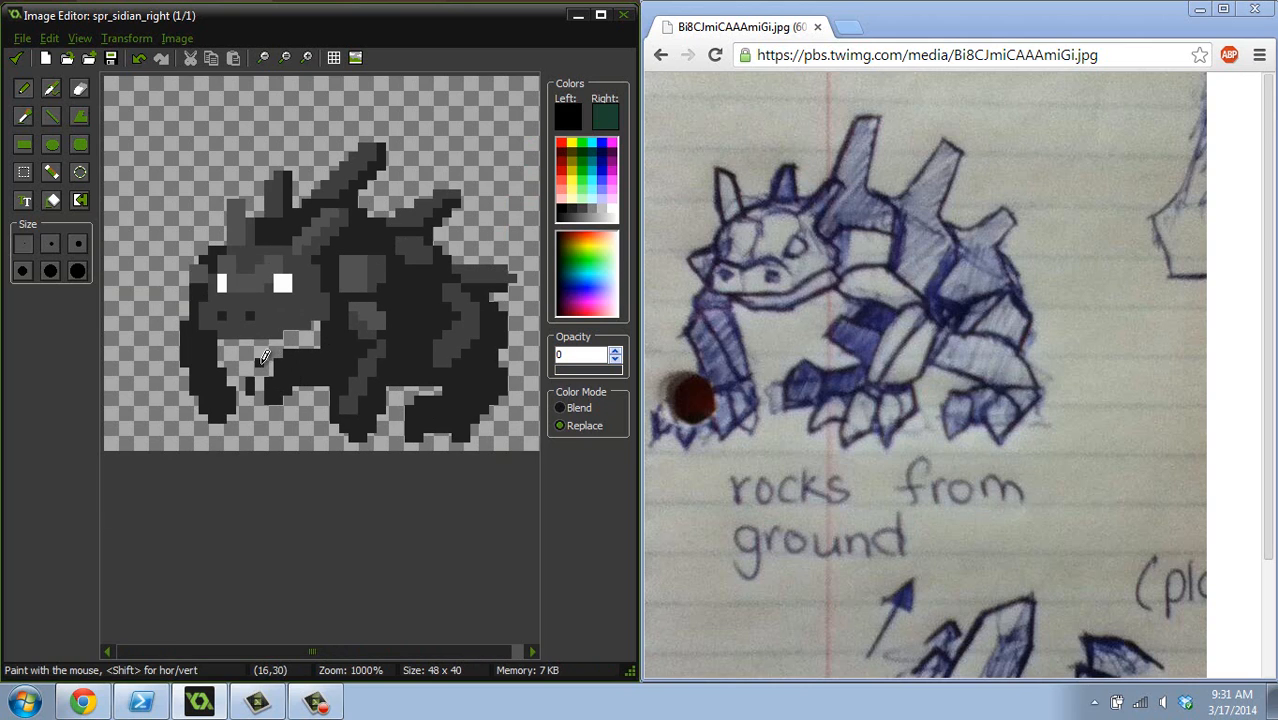
click(245, 376)
ctrl+click(303, 375)
click(296, 389)
ctrl+scroll(321, 318, down, 5)
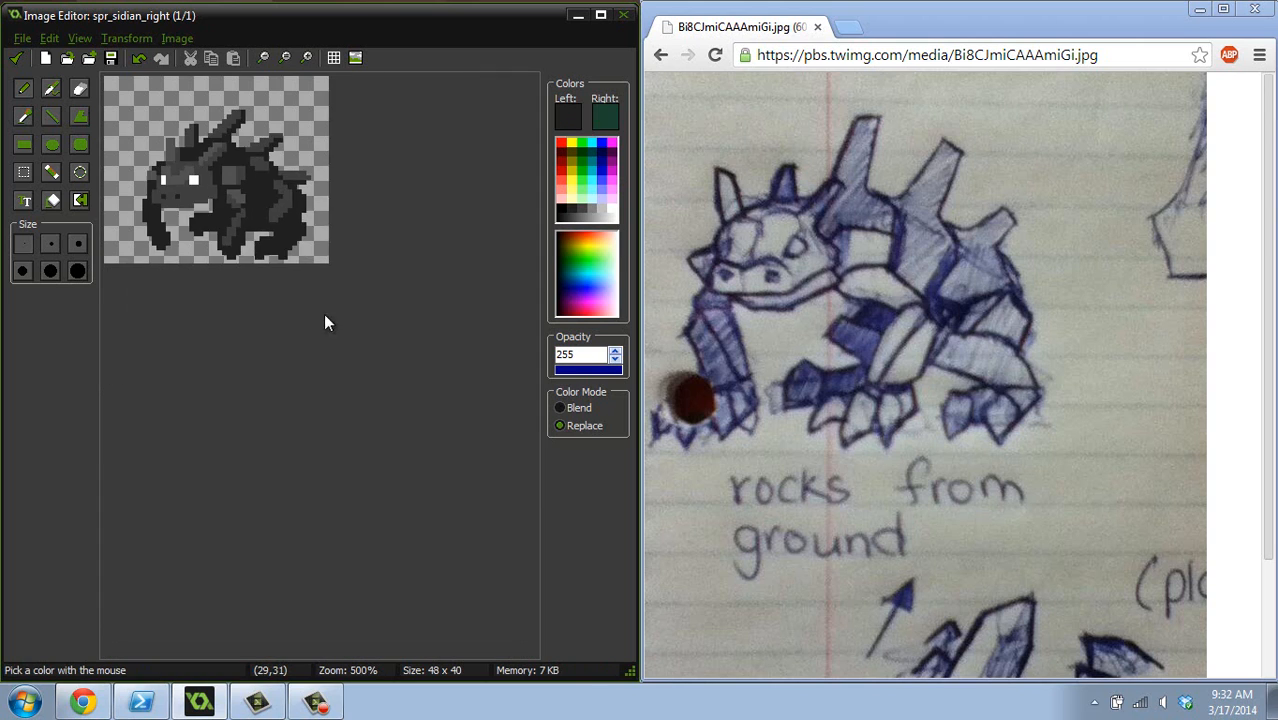
ctrl+scroll(321, 316, up, 3)
ctrl+scroll(330, 324, down, 7)
ctrl+scroll(318, 325, up, 4)
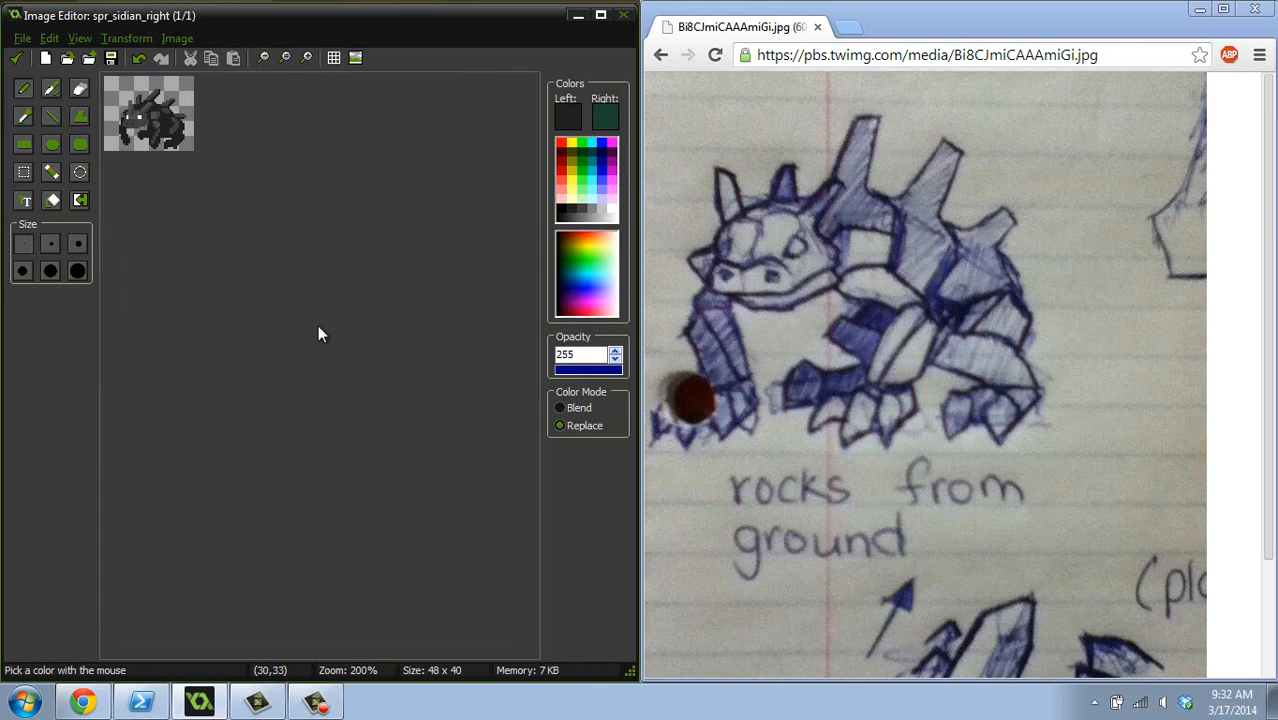
ctrl+scroll(318, 342, up, 2)
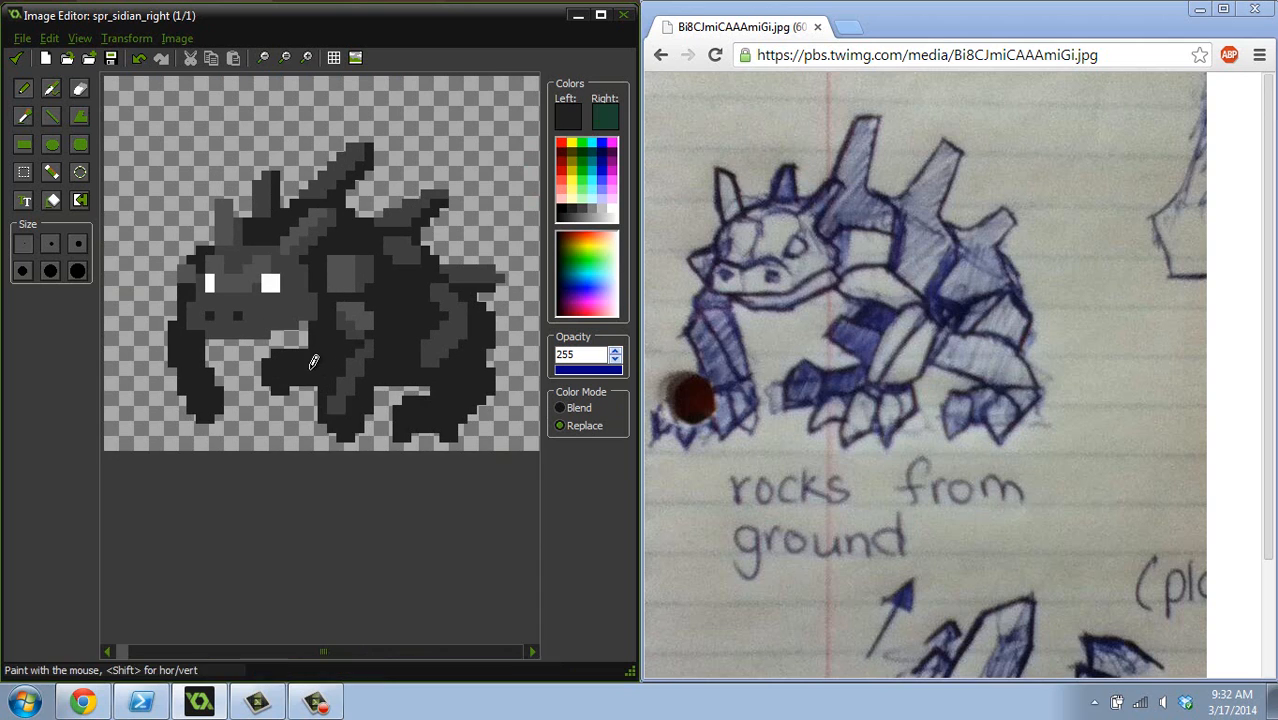
- Paint a small elbow spike on the outer edge of the front leg below the snout in sampled medium gray
ctrl+click(364, 350)
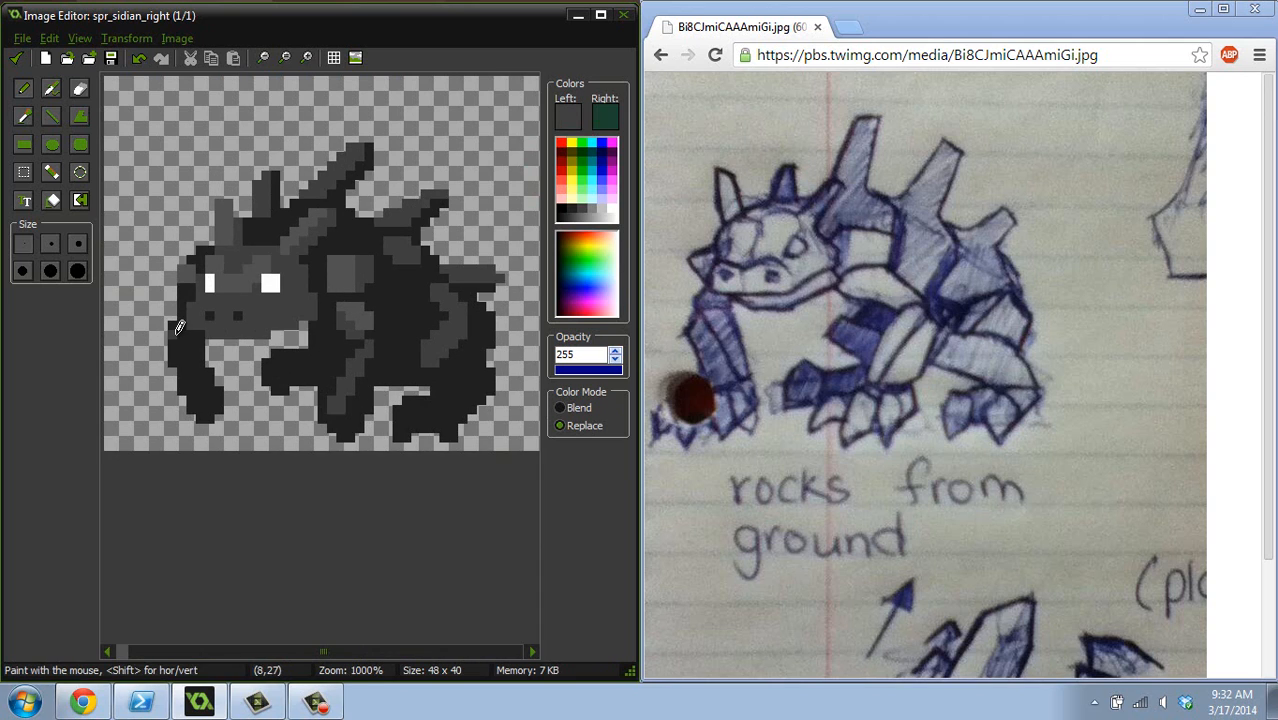
mouse_move(171, 333)
mouse_down()
mouse_move(172, 351)
mouse_move(172, 332)
mouse_up()
ctrl+scroll(289, 378, down, 3)
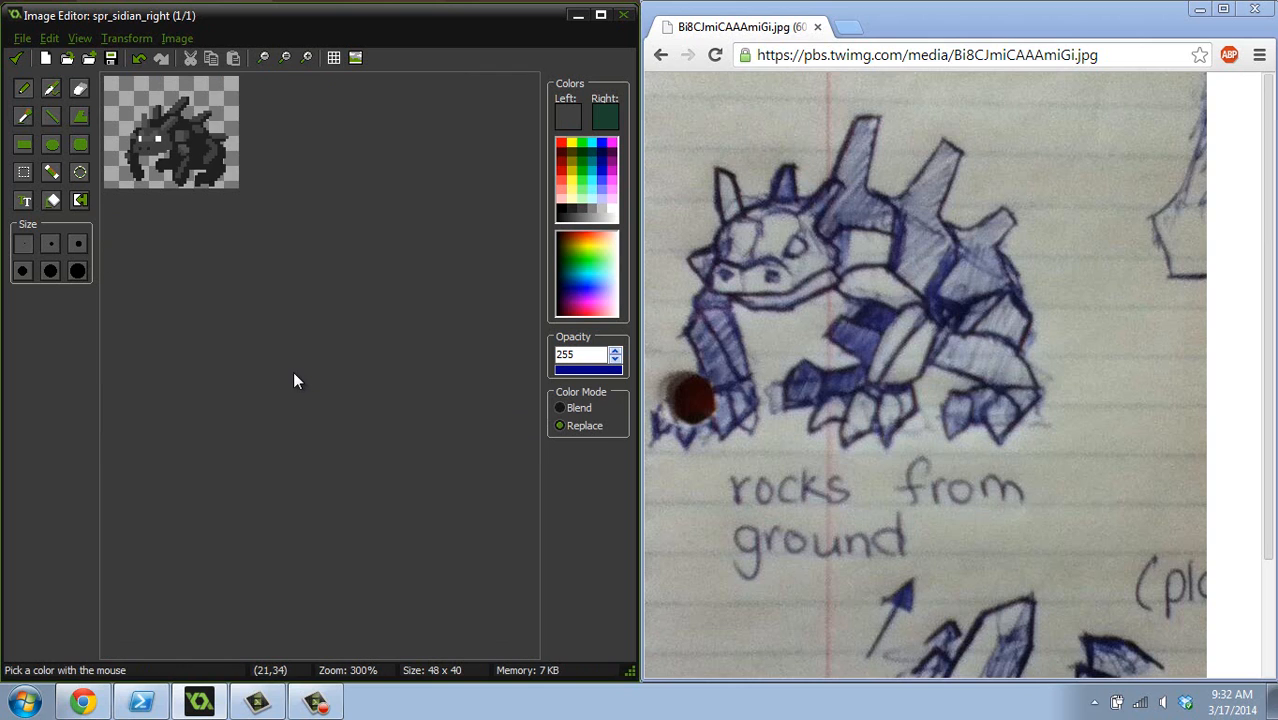
- Widen the haunch plate across the thigh in medium gray, trimming its lower edge into a slant with sampled dark gray
ctrl+scroll(289, 380, up, 3)
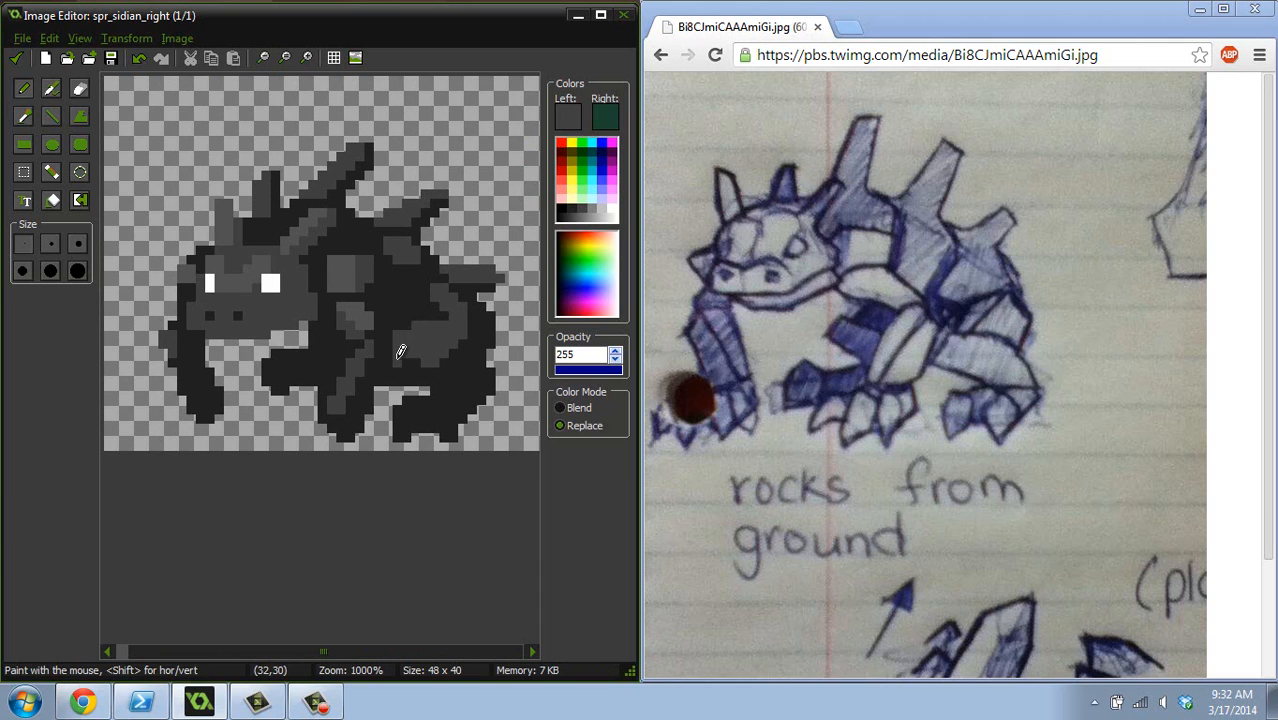
ctrl+click(456, 357)
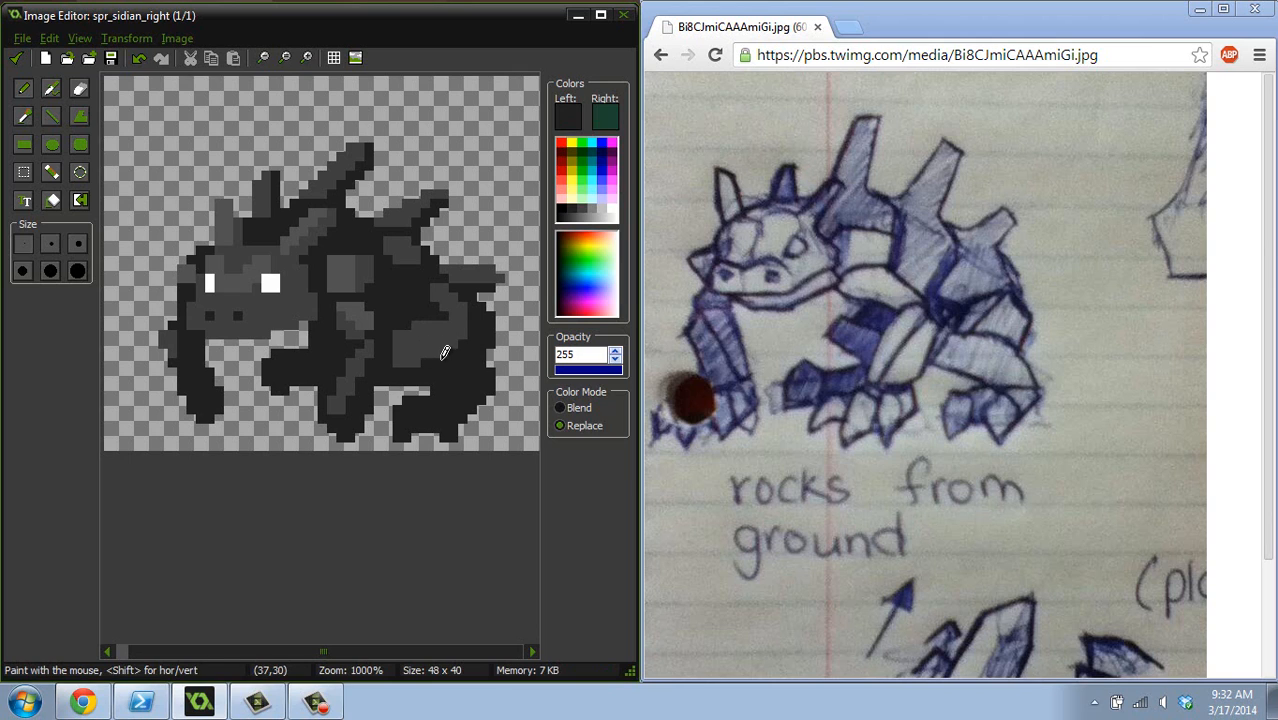
ctrl+click(466, 323)
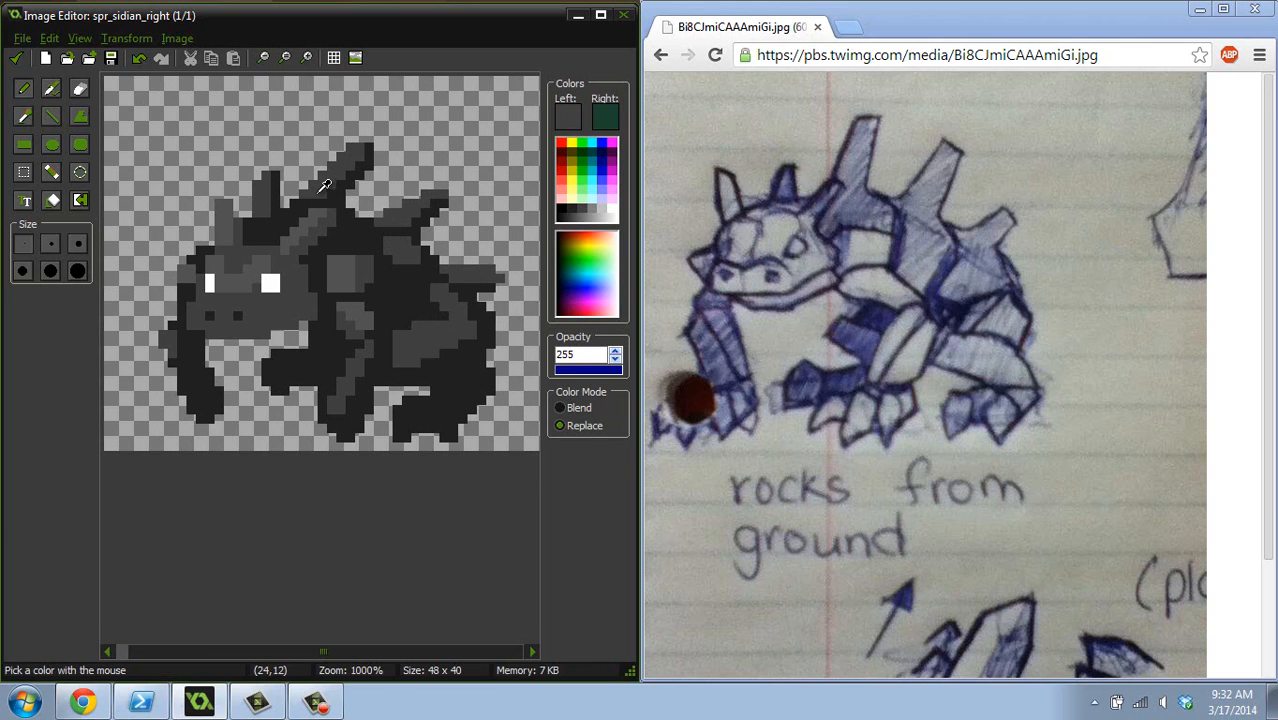
ctrl+scroll(323, 186, down, 5)
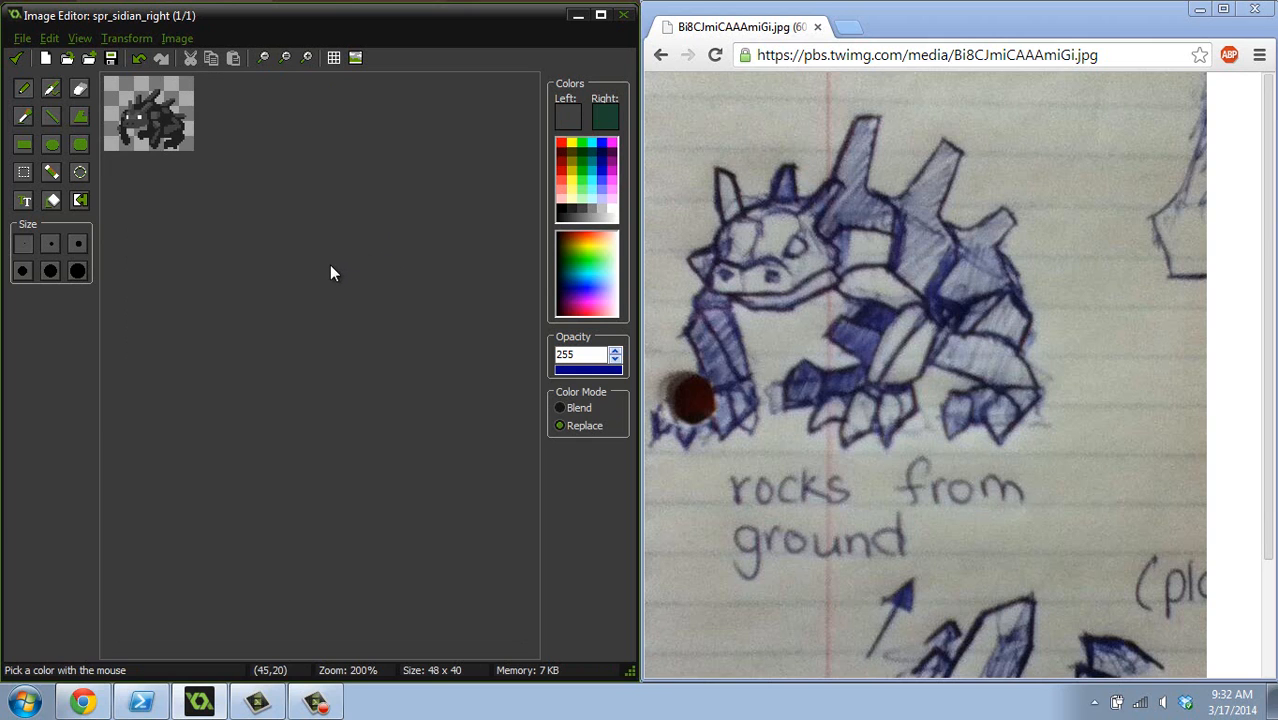
ctrl+scroll(412, 316, up, 1)
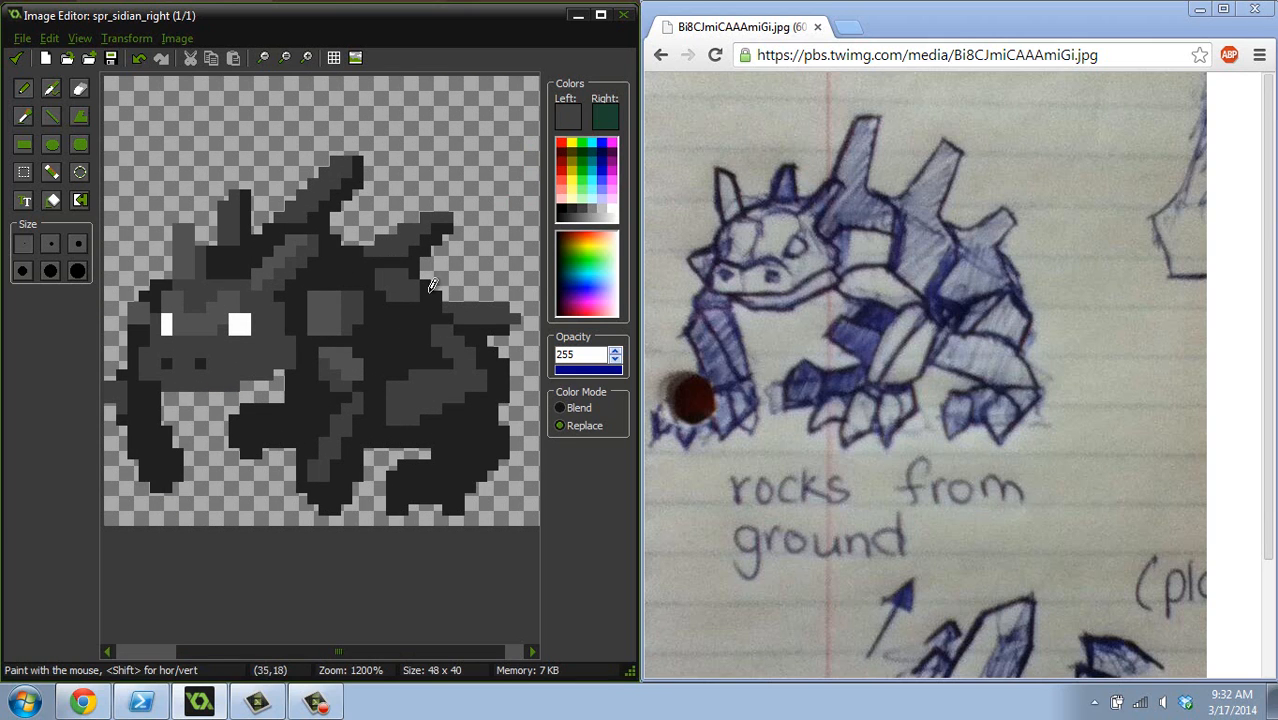
- Add highlights to the plate on the near front leg using the light gray sampled from the lower shoulder plate
ctrl+click(358, 366)
ctrl+scroll(354, 380, down, 2)
ctrl+scroll(354, 382, up, 2)
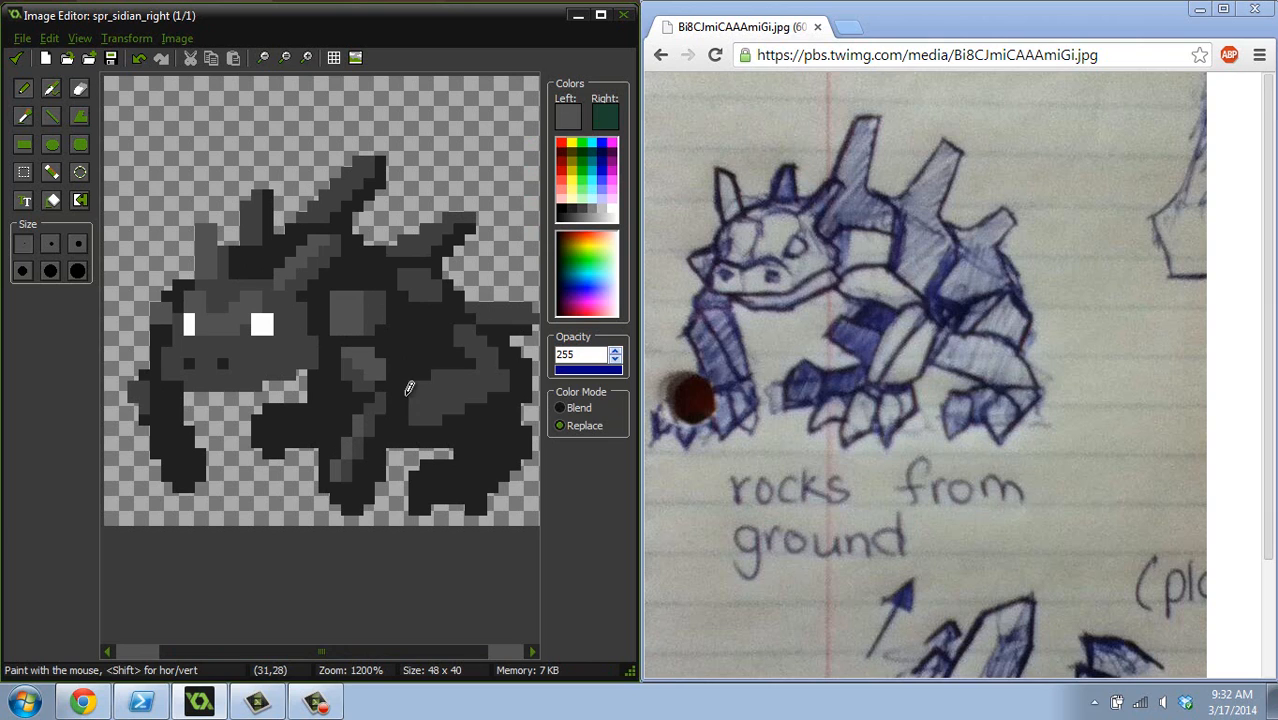
ctrl+scroll(400, 420, down, 4)
ctrl+scroll(338, 401, down, 1)
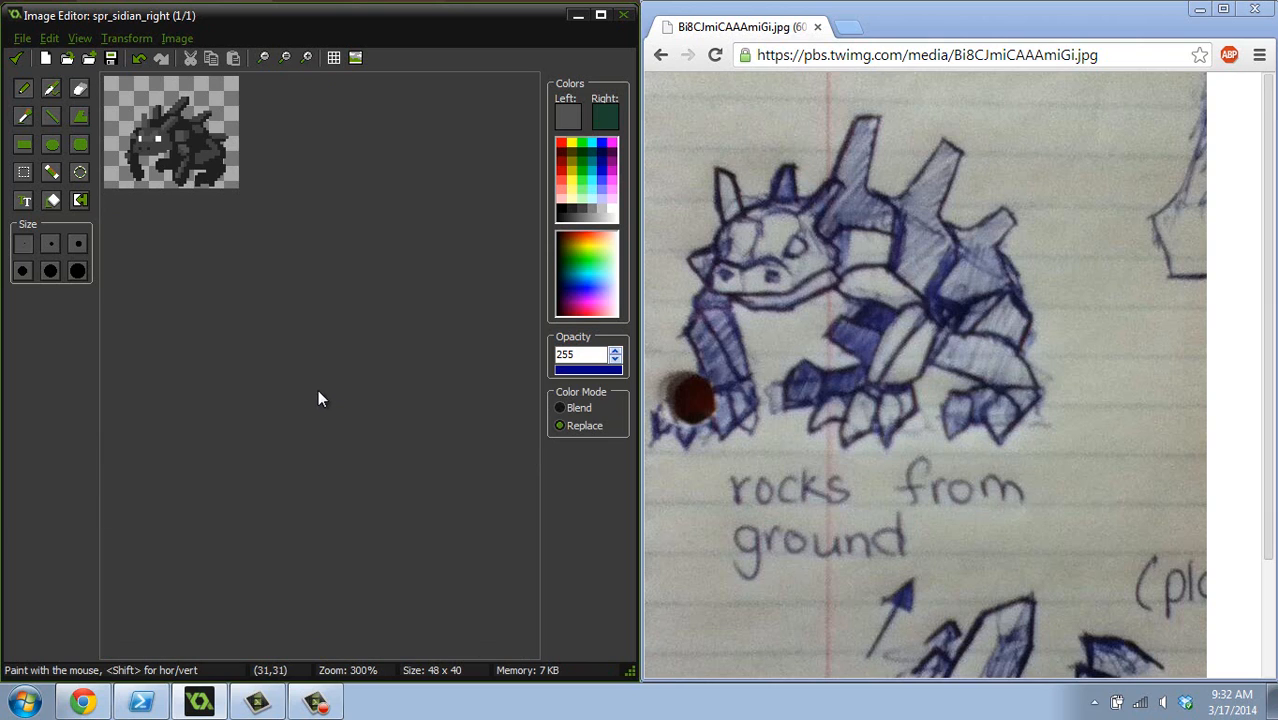
ctrl+scroll(265, 388, up, 4)
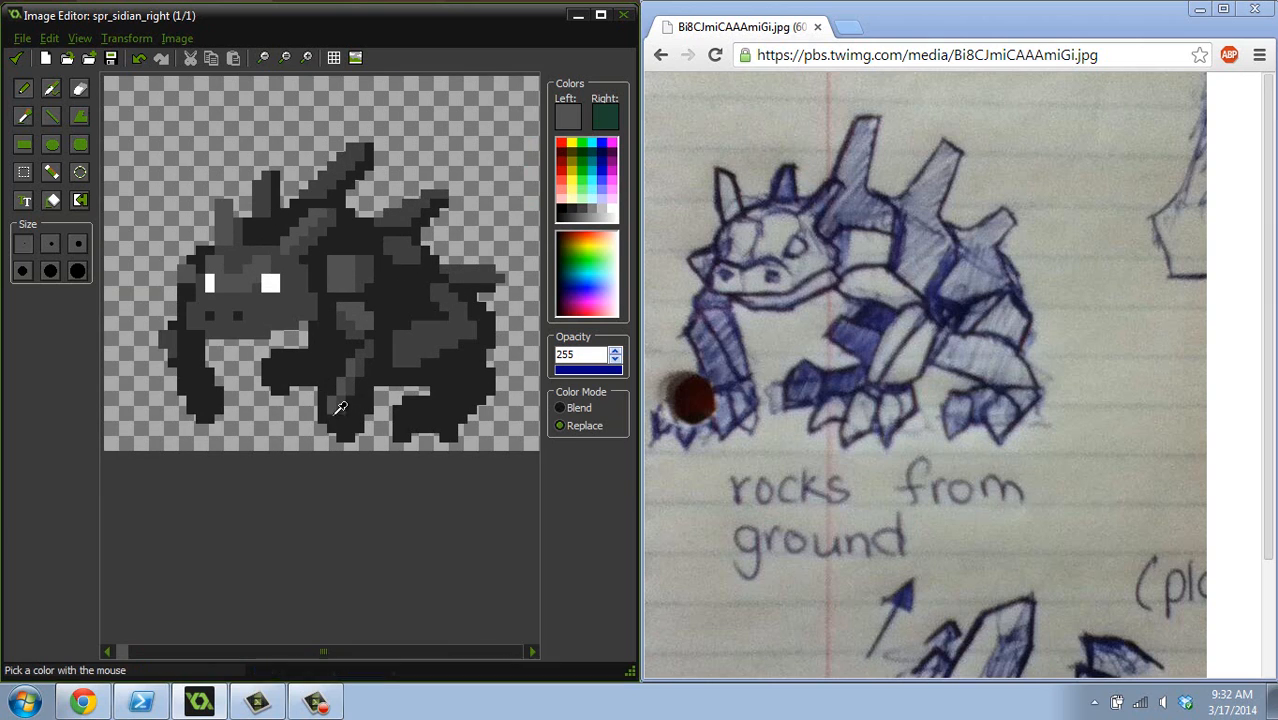
- Extend the near front leg's foot forward and add toes in sampled dark gray
click(338, 414)
mouse_move(322, 412)
mouse_down()
mouse_move(296, 430)
mouse_move(328, 432)
mouse_move(321, 441)
mouse_move(312, 426)
mouse_up()
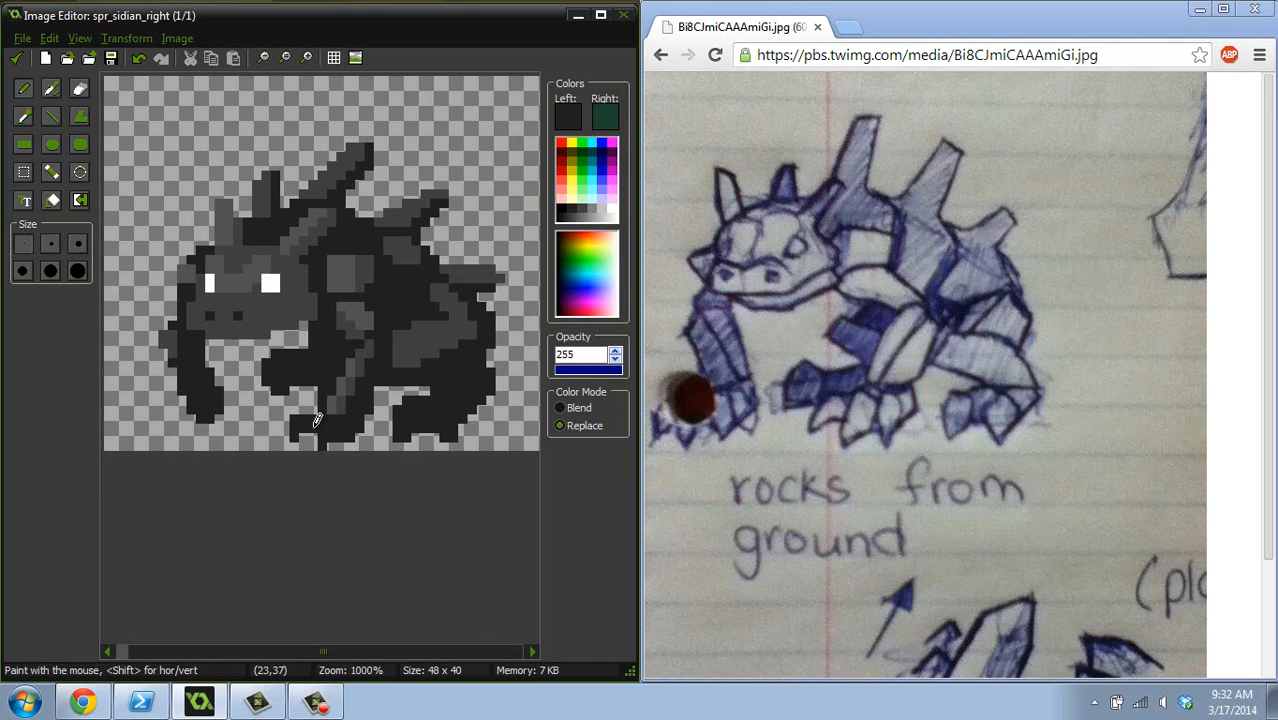
click(328, 445)
ctrl+scroll(380, 360, down, 6)
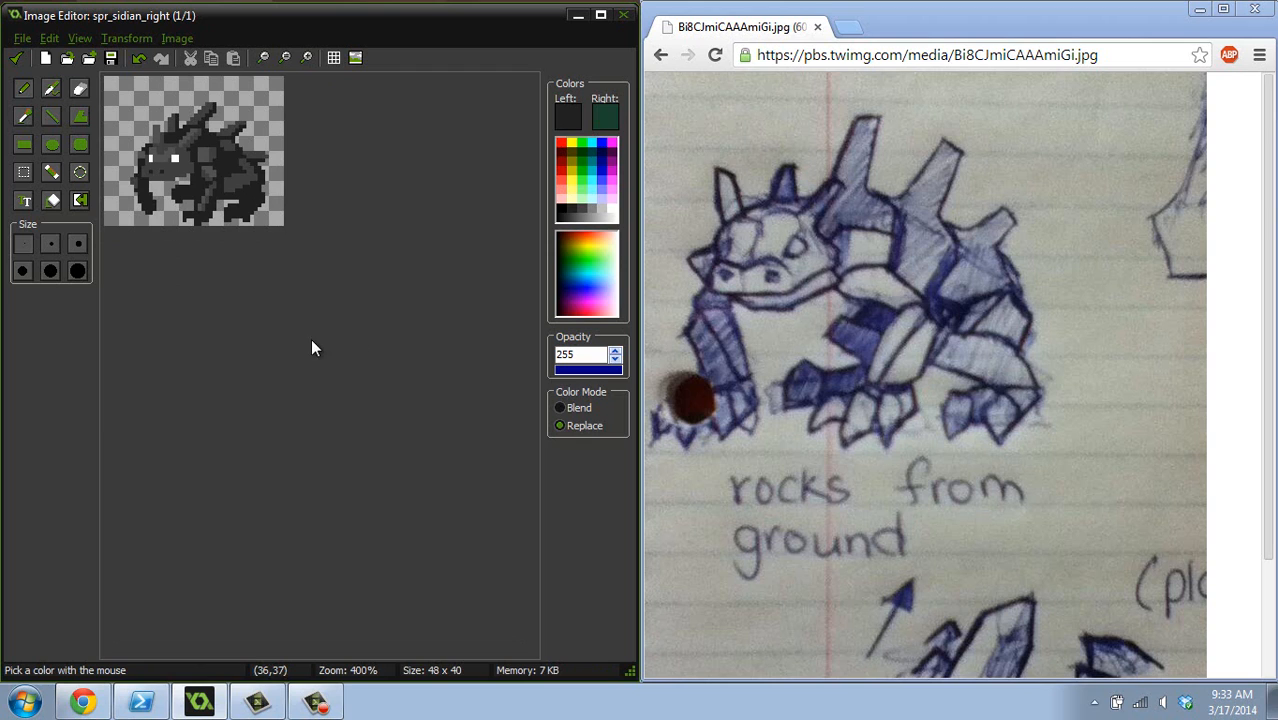
ctrl+scroll(305, 345, up, 5)
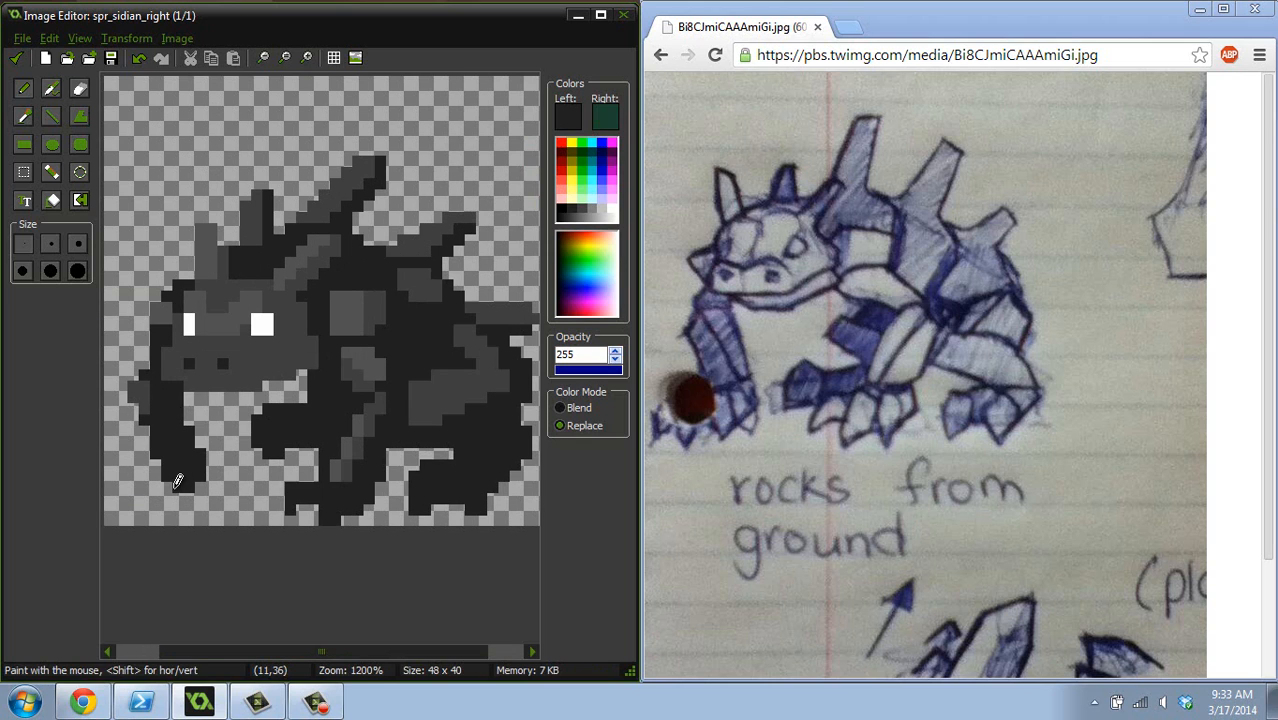
- Draw a broad dark gray foot with toes at the end of the front leg below the snout
mouse_move(177, 482)
mouse_down()
mouse_move(168, 506)
mouse_move(198, 484)
mouse_move(210, 500)
mouse_move(158, 478)
mouse_move(148, 495)
mouse_up()
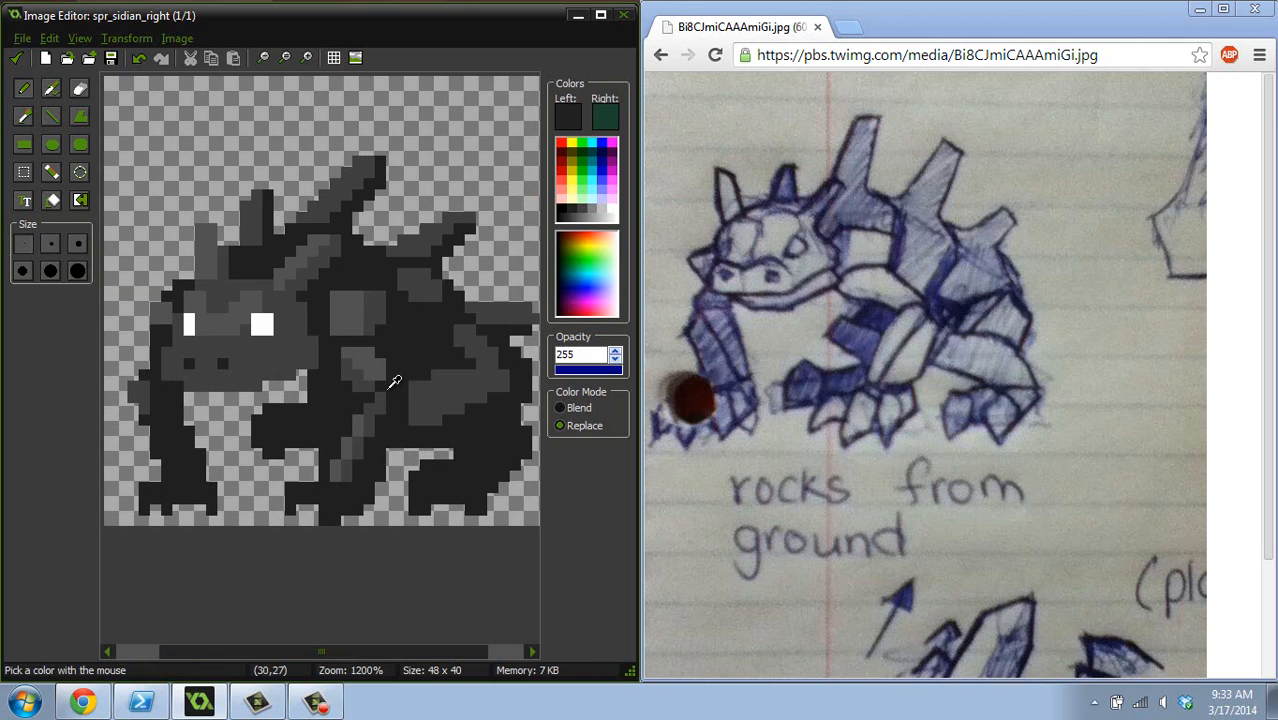
ctrl+scroll(372, 379, down, 2)
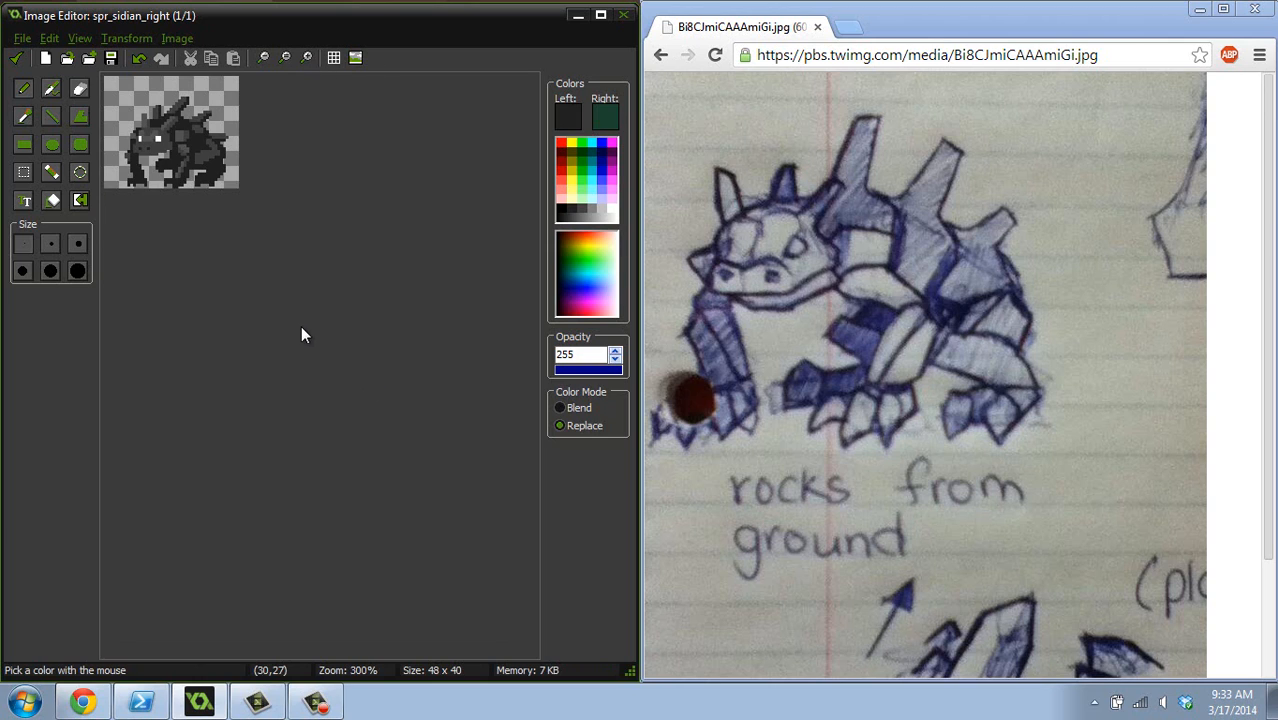
ctrl+scroll(289, 262, up, 3)
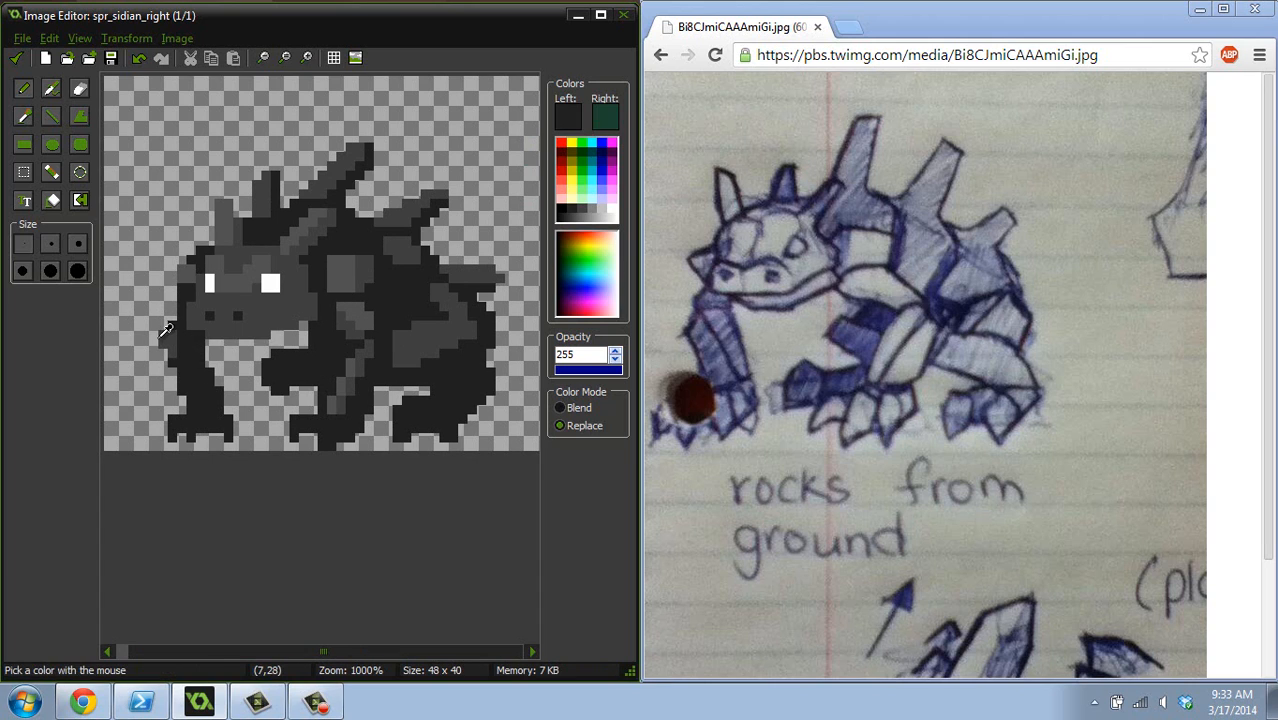
- Shade the top of the foot below the snout with the medium gray sampled from the elbow spike
ctrl+click(170, 333)
drag(198, 410, 200, 417)
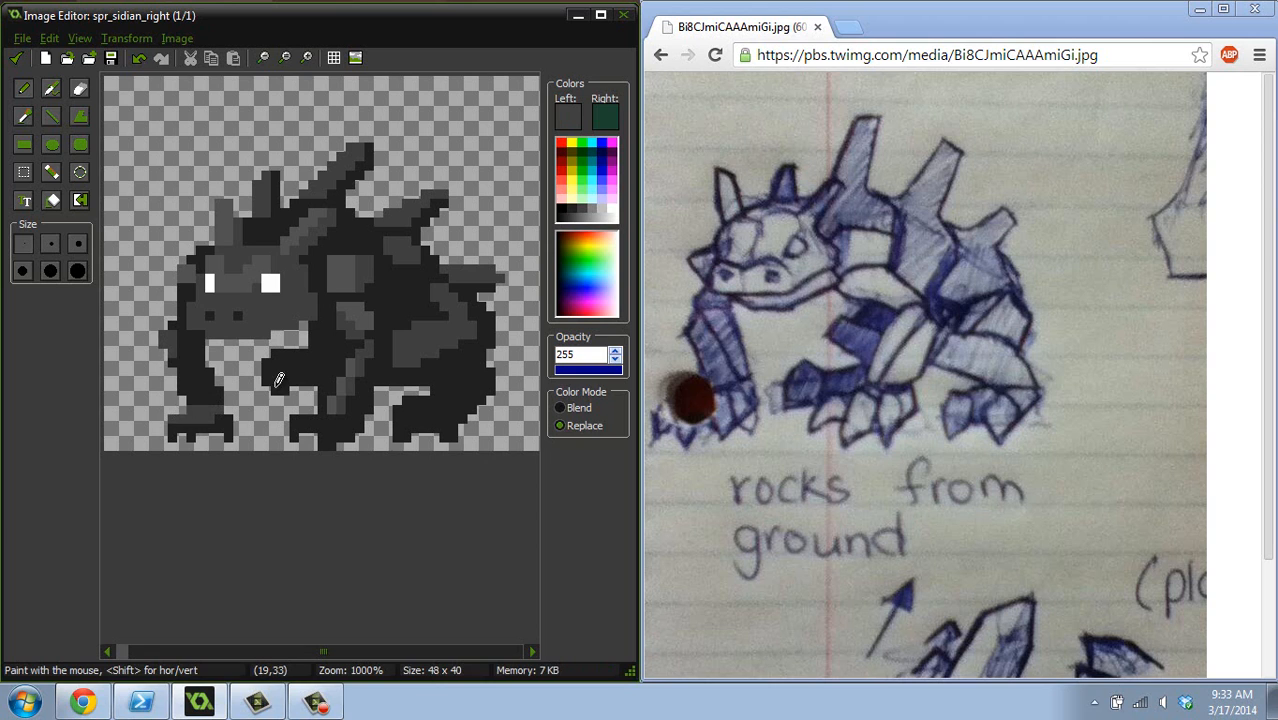
ctrl+scroll(270, 386, down, 2)
ctrl+scroll(254, 381, down, 1)
ctrl+scroll(254, 381, up, 5)
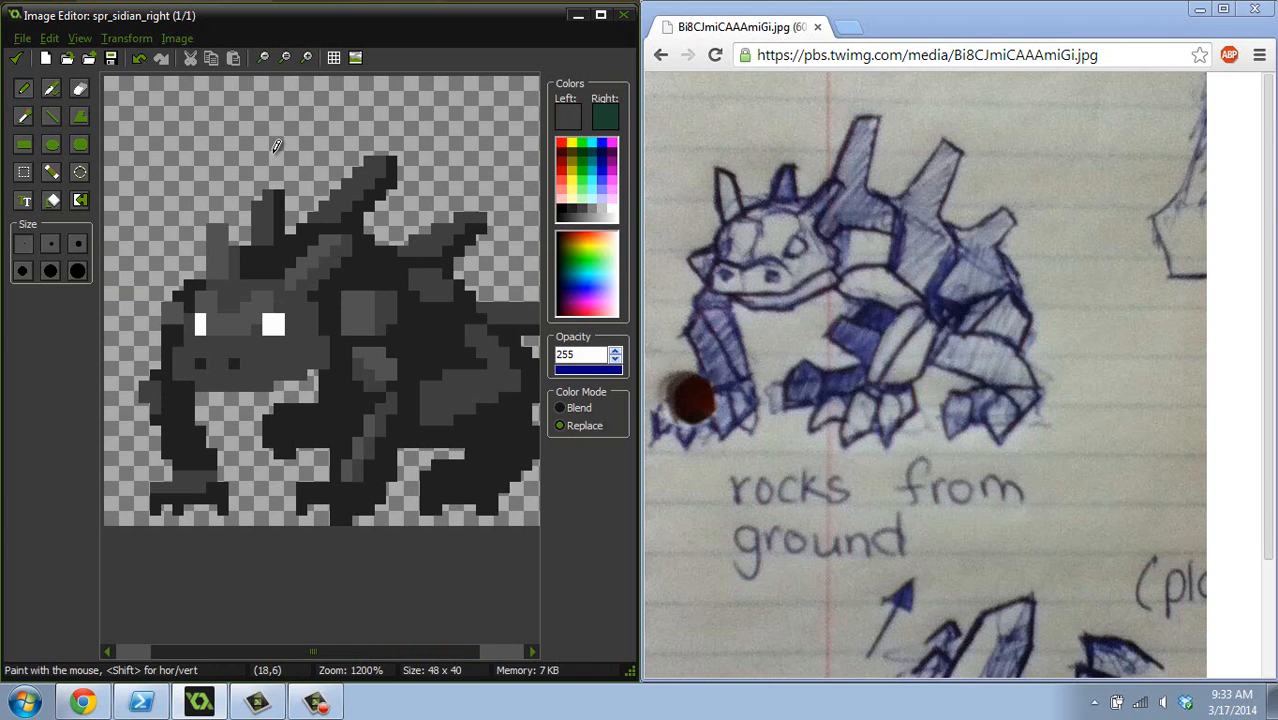
ctrl+scroll(272, 155, down, 3)
ctrl+scroll(272, 155, up, 2)
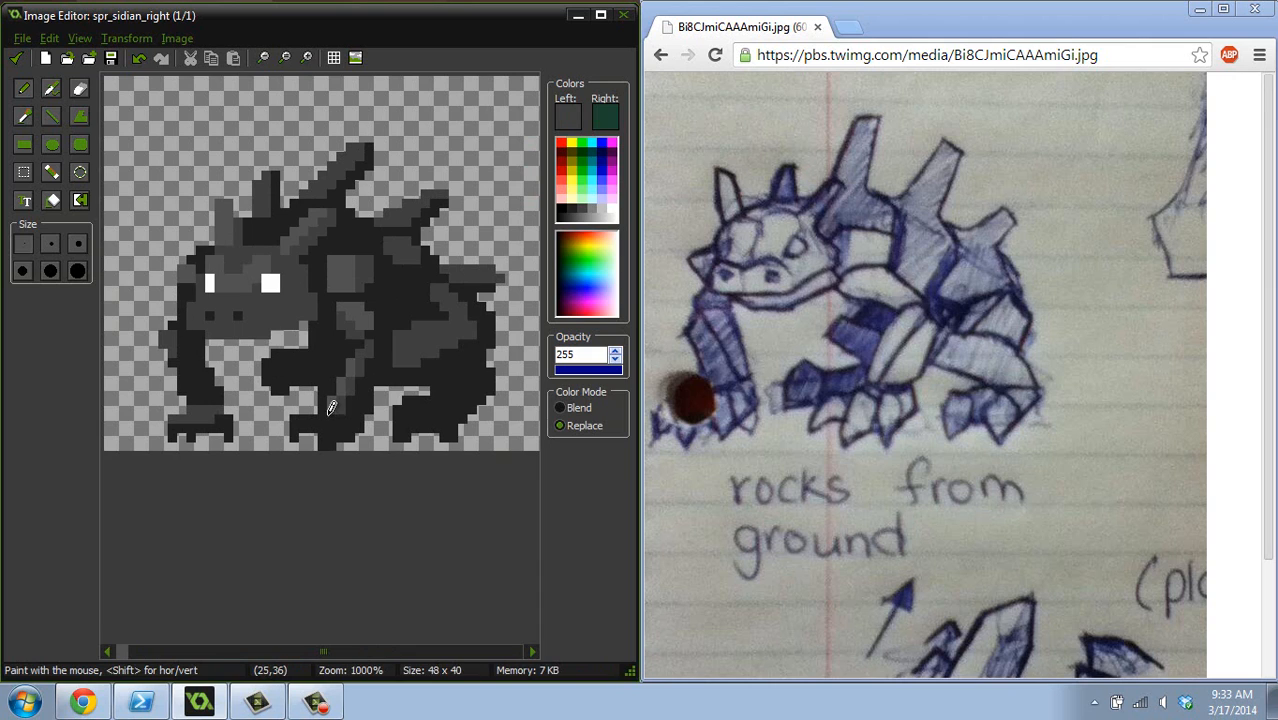
- Shade the top of the near front leg's foot and the top of the hind foot with medium gray
drag(336, 419, 303, 421)
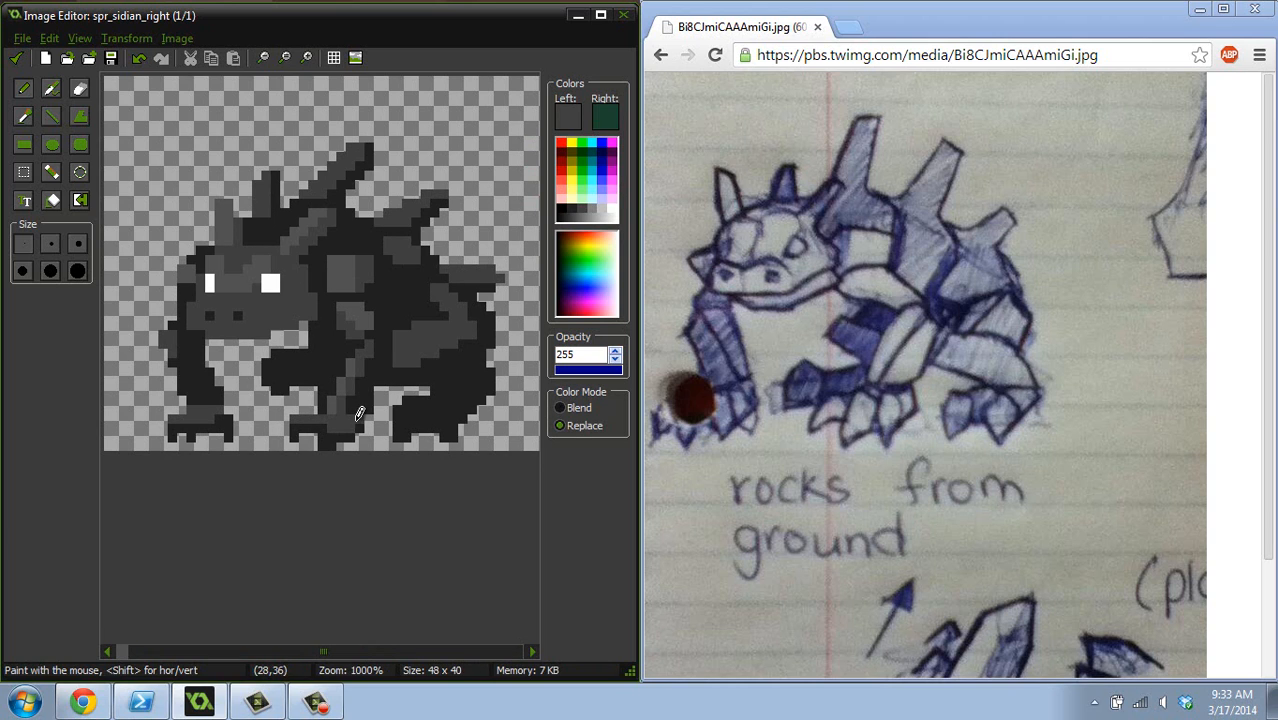
ctrl+scroll(410, 345, down, 3)
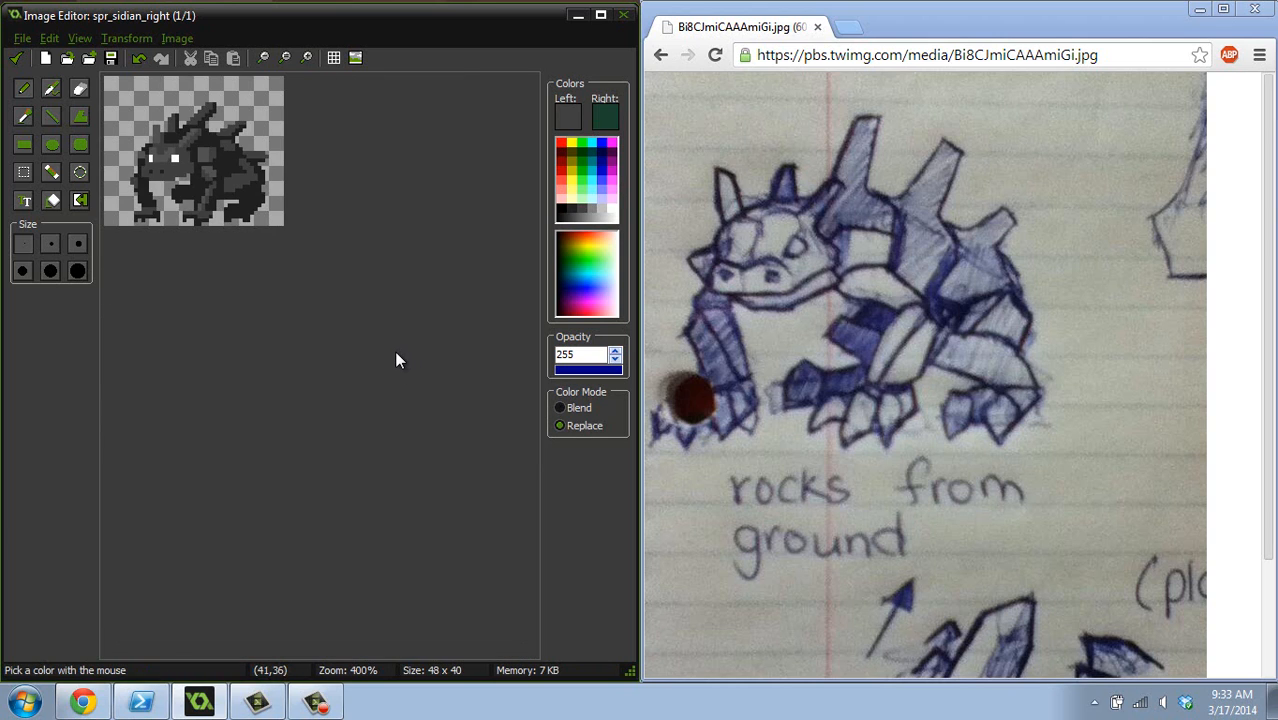
ctrl+scroll(396, 354, up, 4)
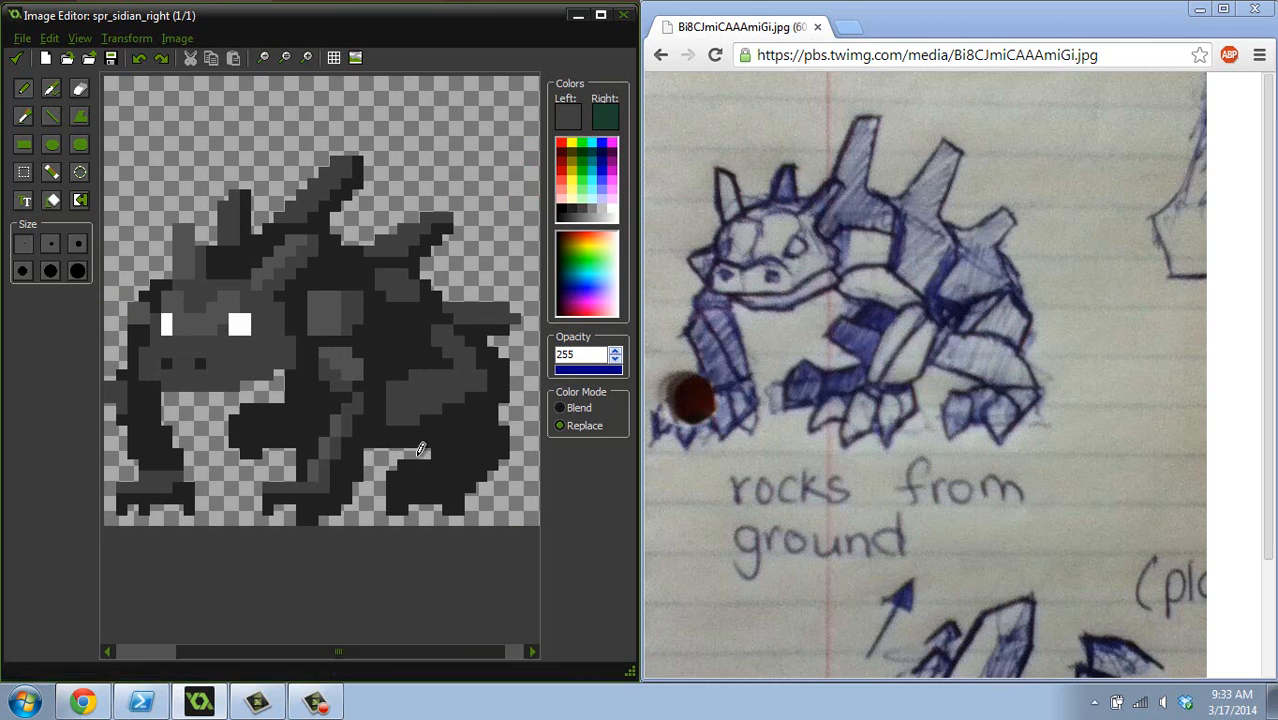
shift+scroll(397, 421, left, 1)
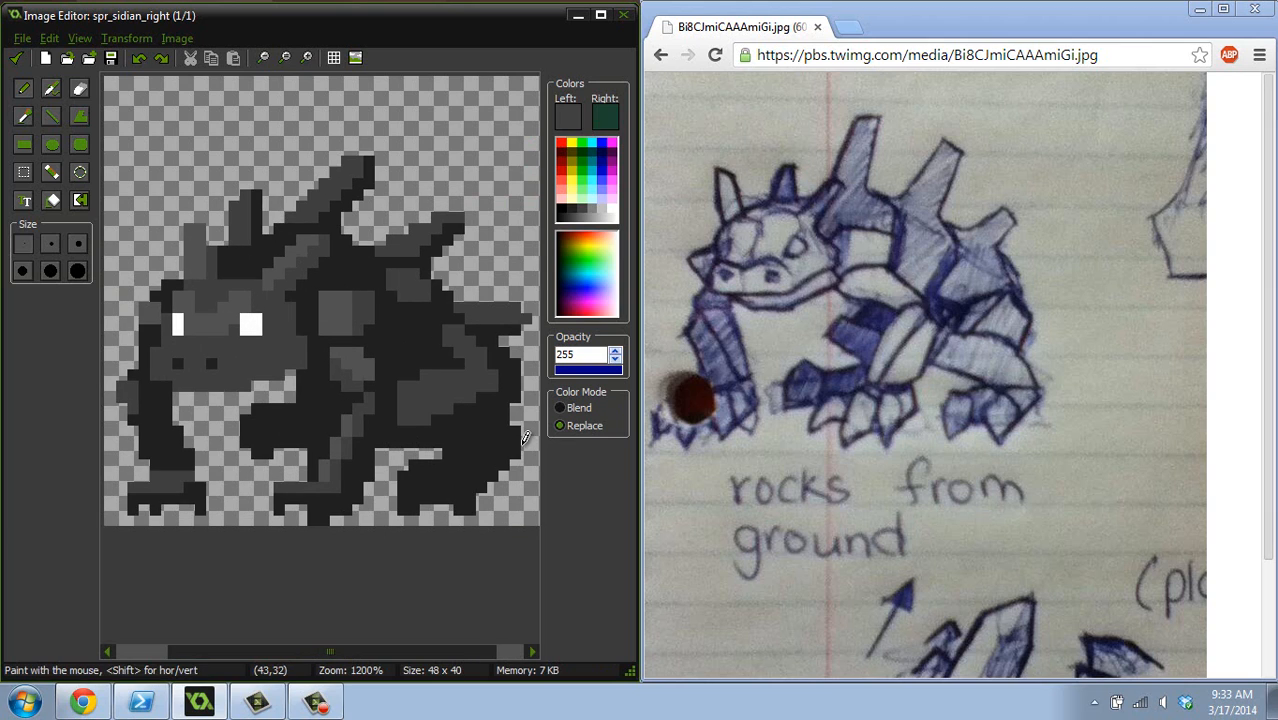
click(414, 475)
drag(430, 466, 468, 474)
ctrl+scroll(476, 413, down, 4)
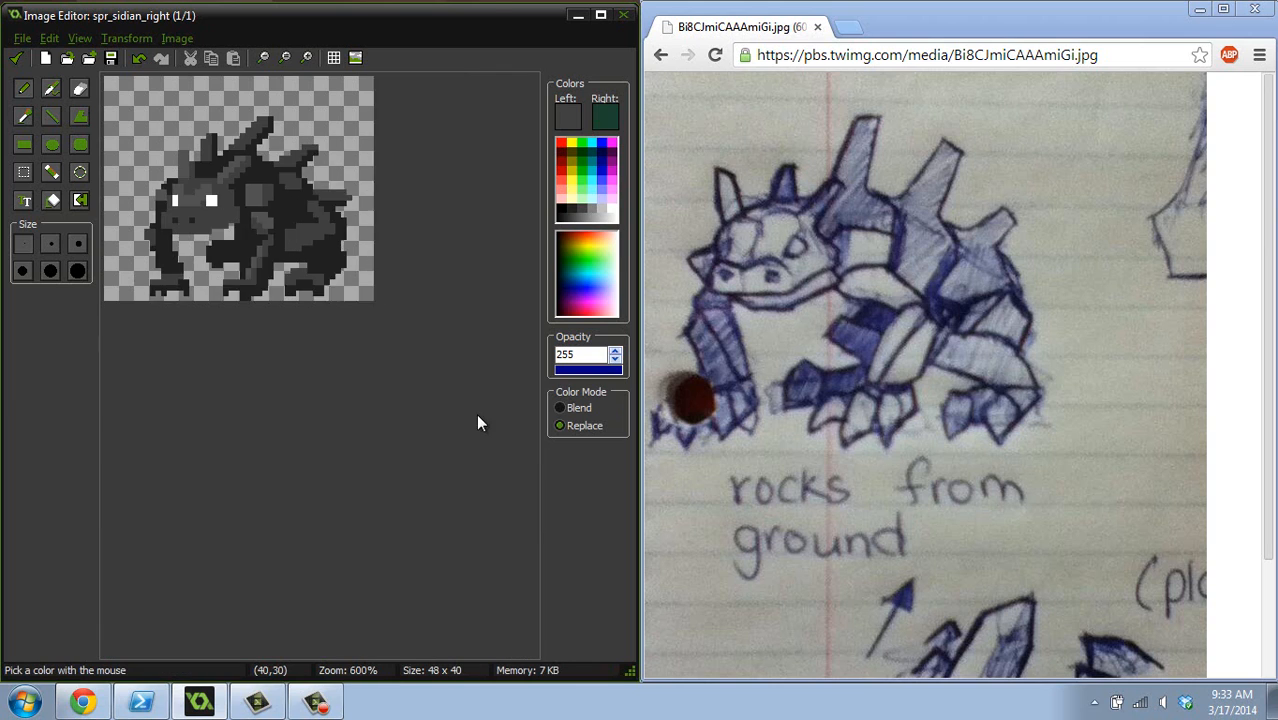
- Examine the whole sprite's shading at several zoom levels and sample the dark body gray
ctrl+scroll(421, 404, up, 3)
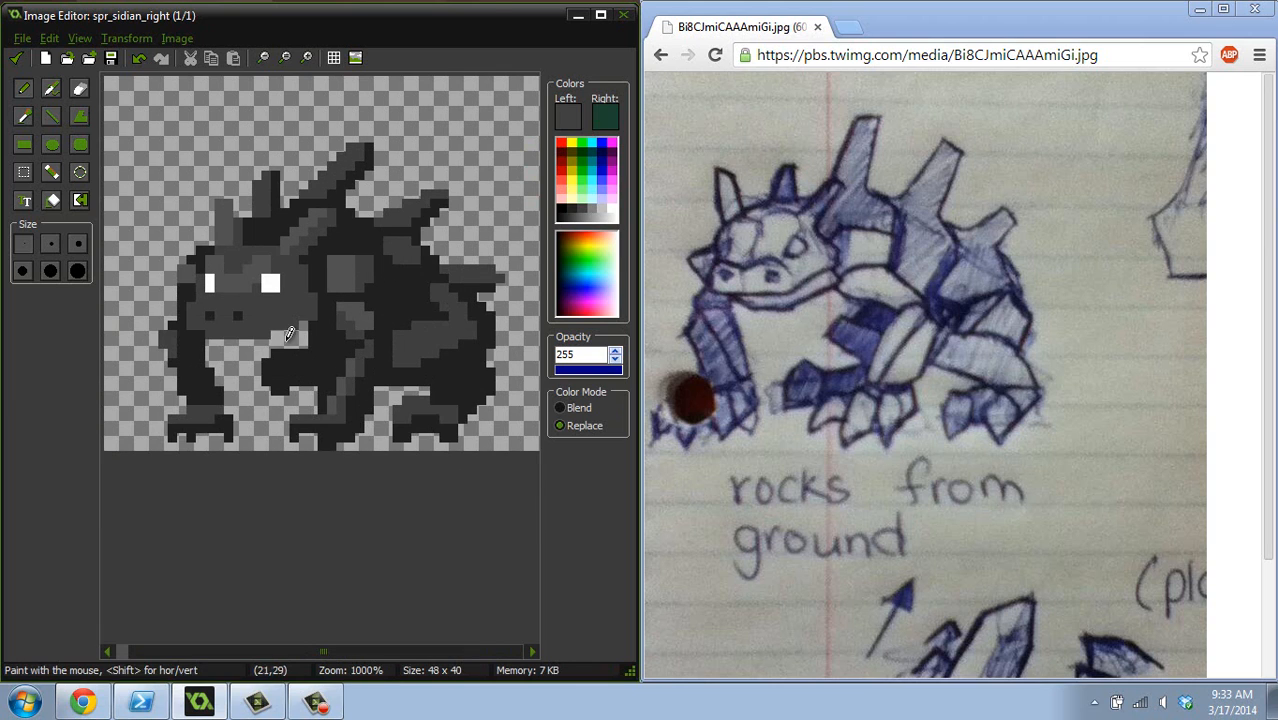
ctrl+scroll(288, 318, down, 4)
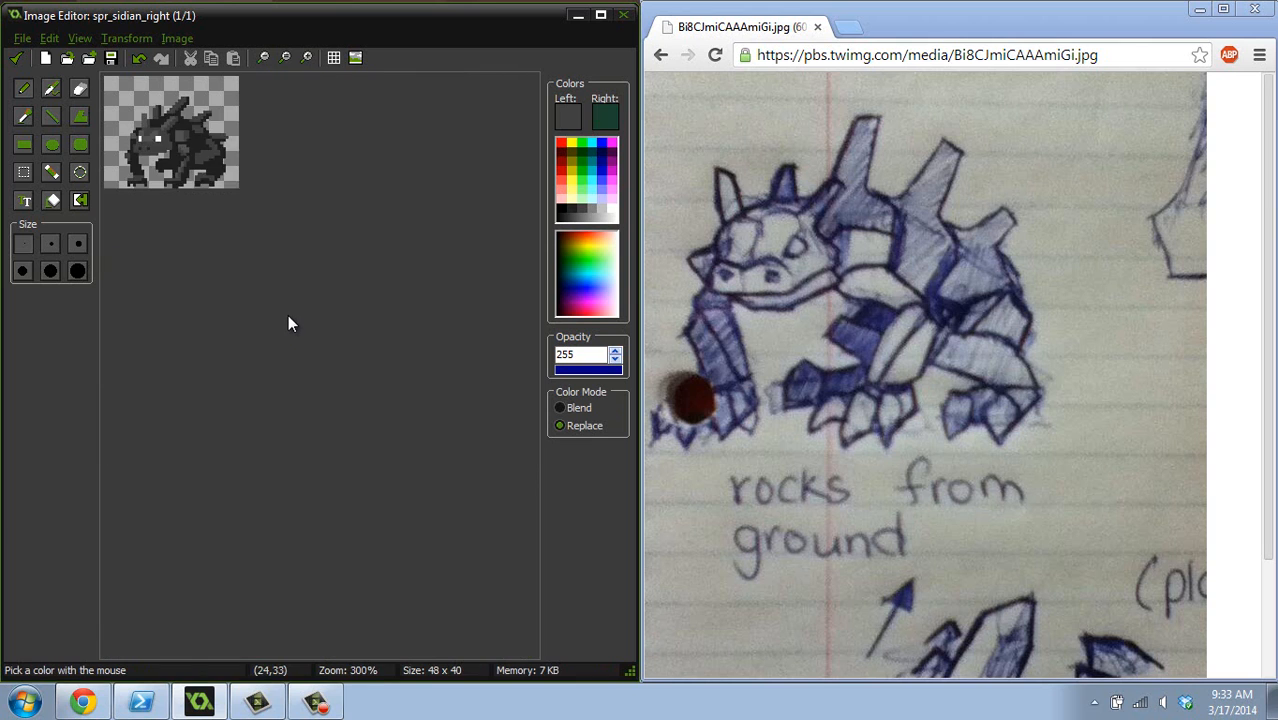
ctrl+scroll(300, 320, up, 4)
ctrl+scroll(341, 330, up, 3)
ctrl+click(441, 417)
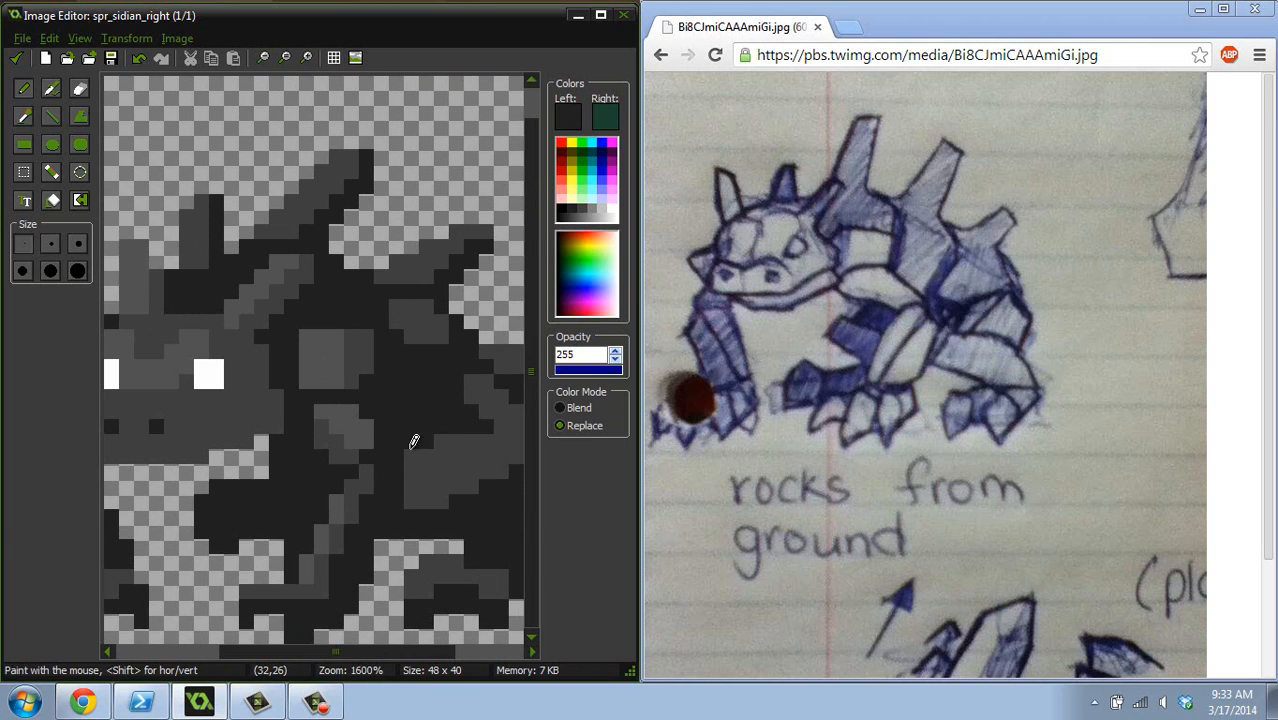
ctrl+scroll(402, 416, down, 3)
ctrl+scroll(428, 348, up, 2)
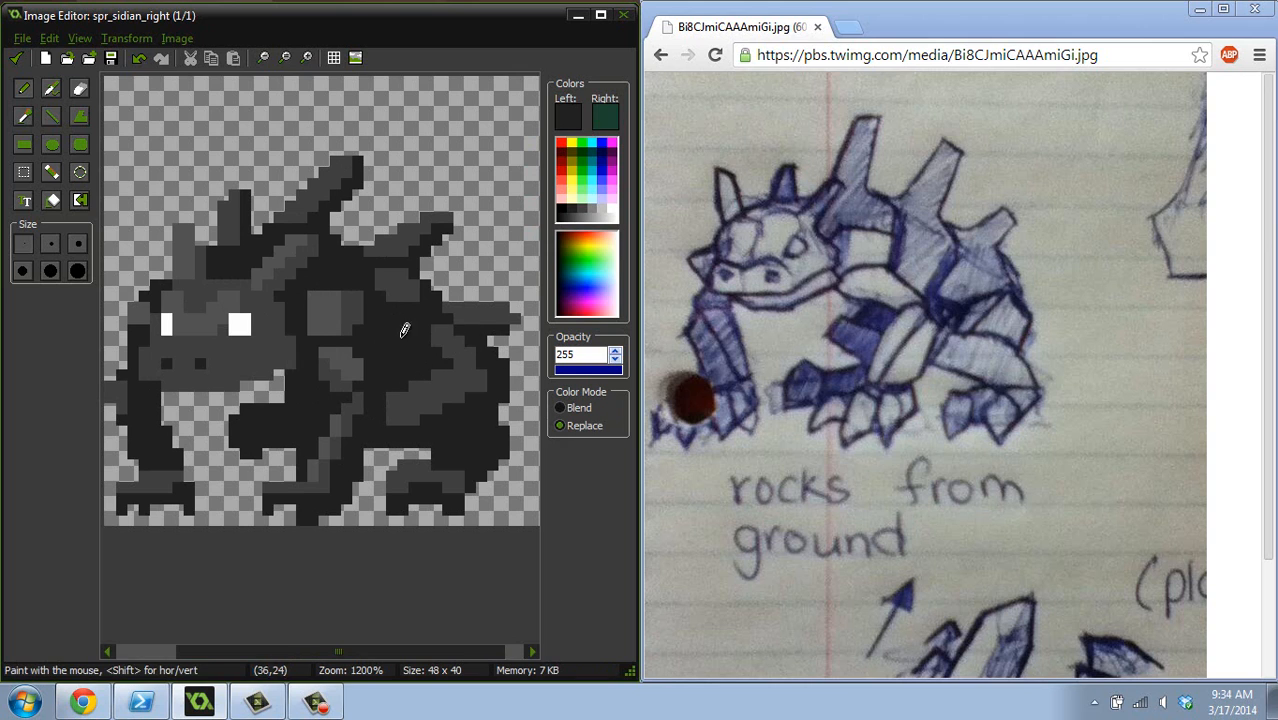
ctrl+scroll(385, 320, down, 3)
ctrl+scroll(339, 332, up, 2)
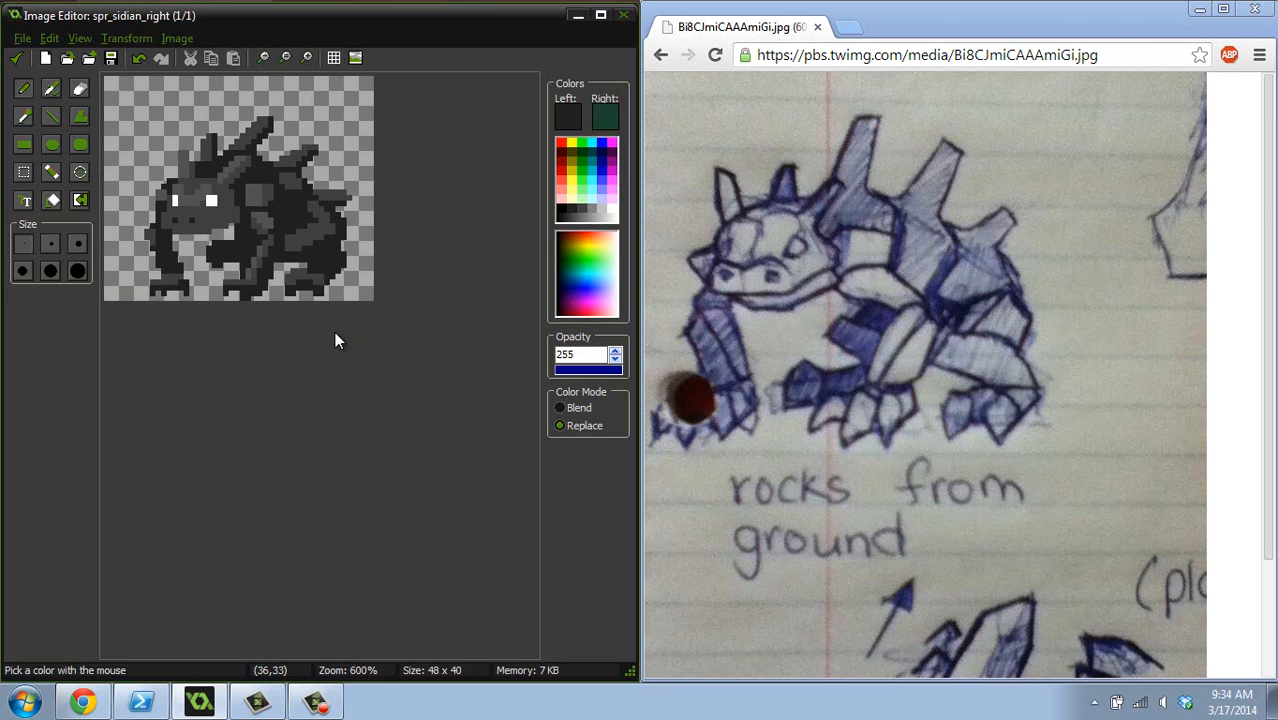
- Accept the image edits and reopen the sprite's frame, image 0, enlarged for more drawing
click(17, 58)
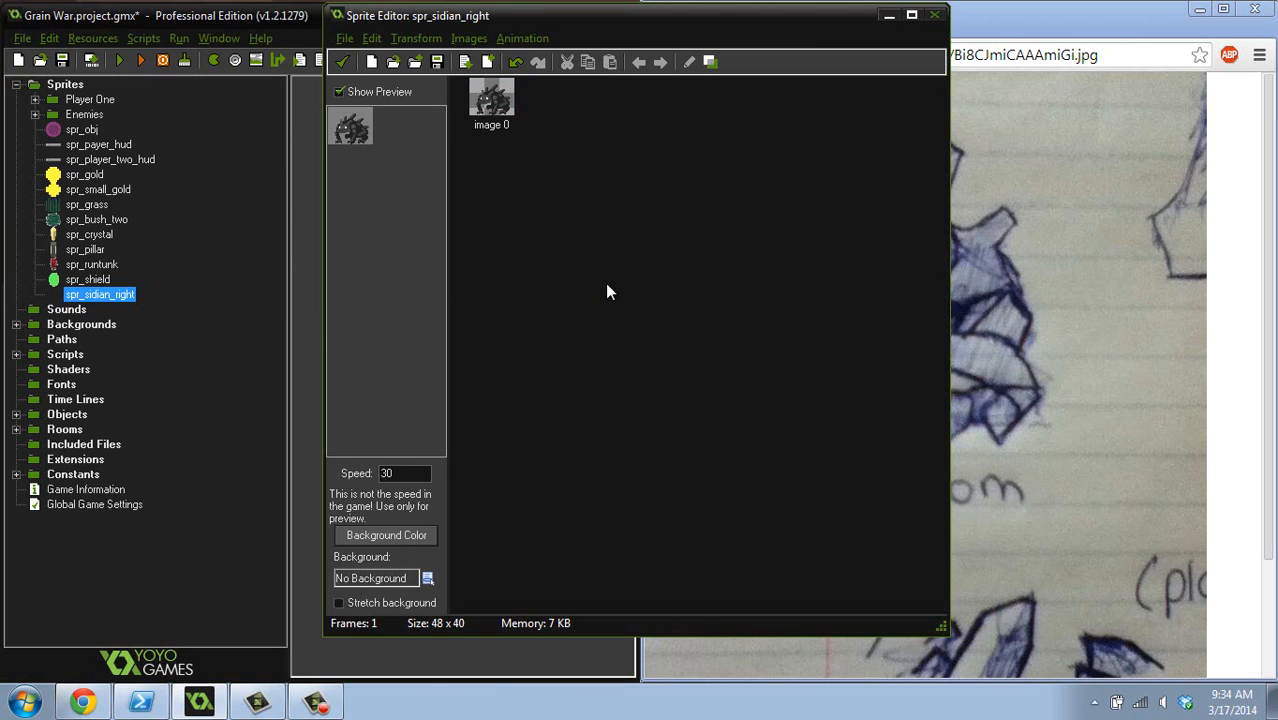
double_click(496, 108)
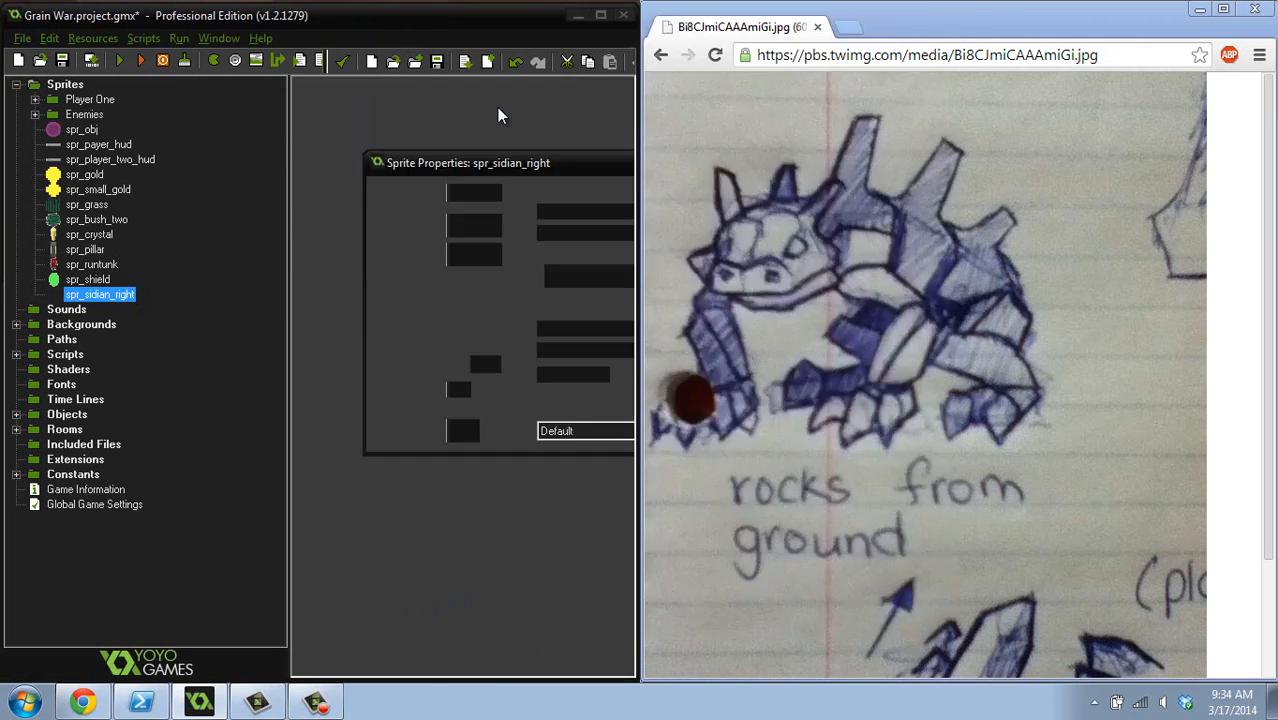
click(619, 57)
click(619, 57)
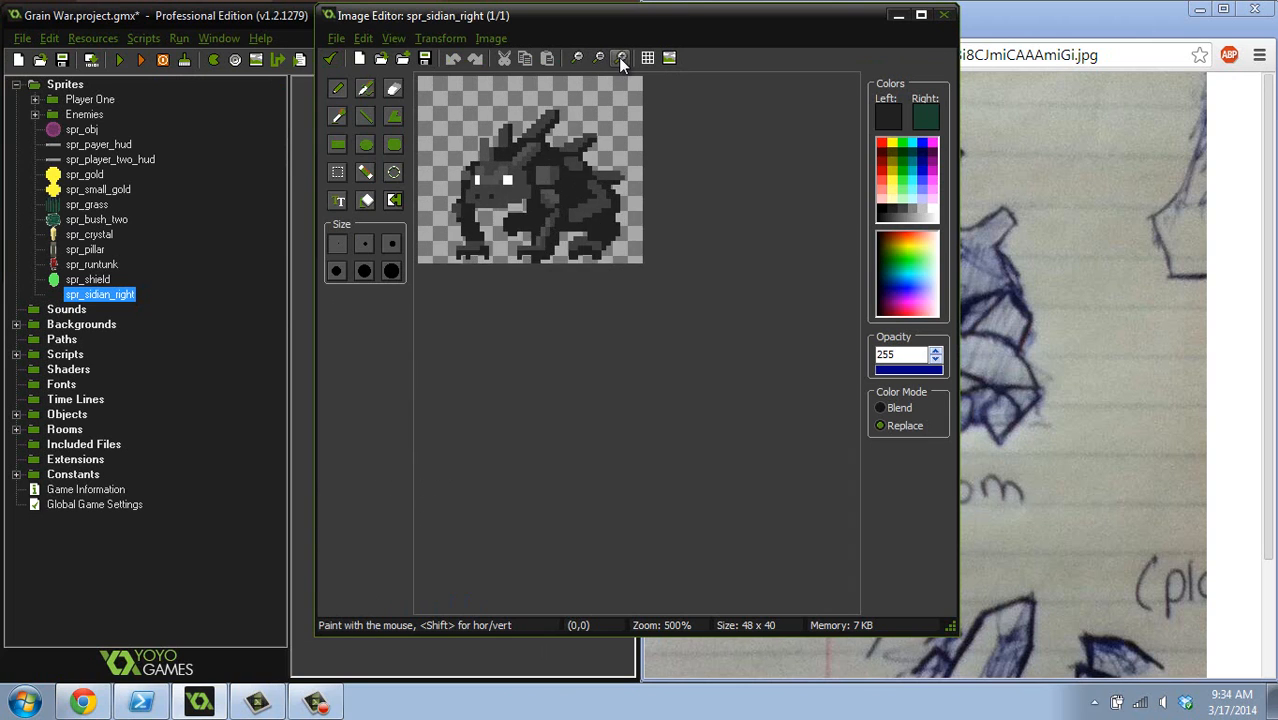
click(619, 57)
click(619, 57)
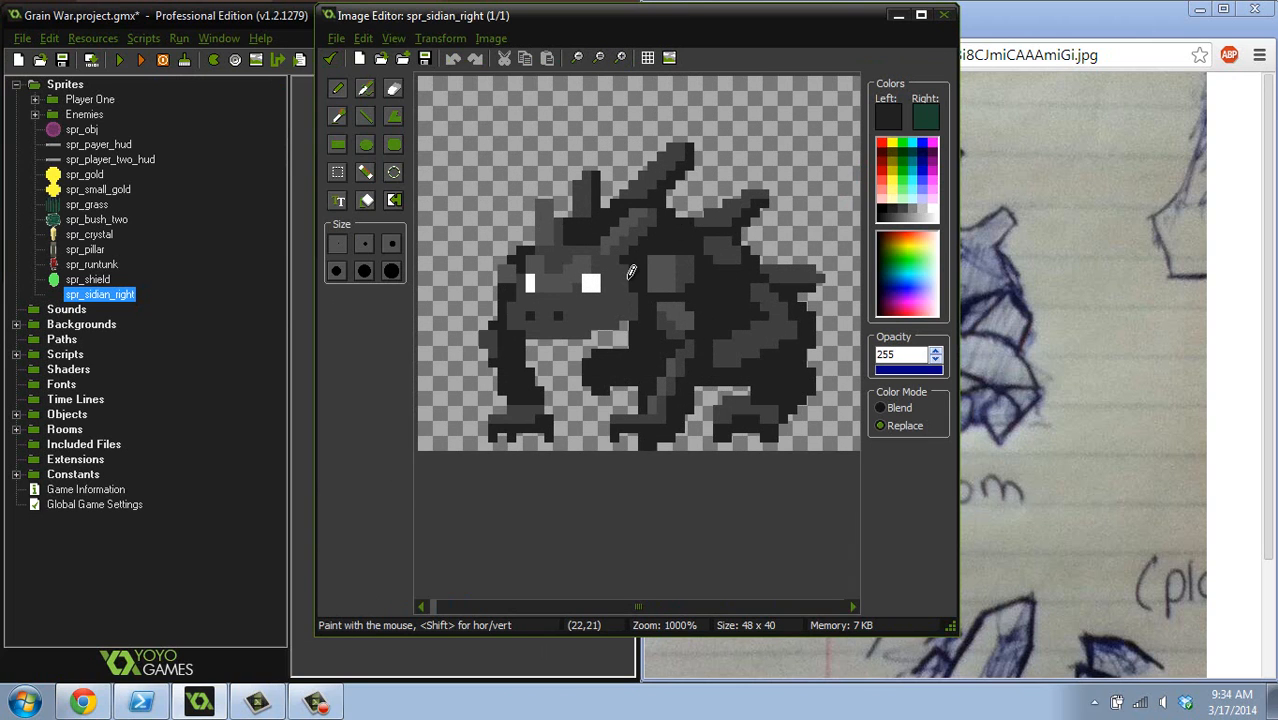
ctrl+scroll(685, 276, down, 4)
ctrl+scroll(655, 286, down, 1)
ctrl+scroll(648, 290, up, 5)
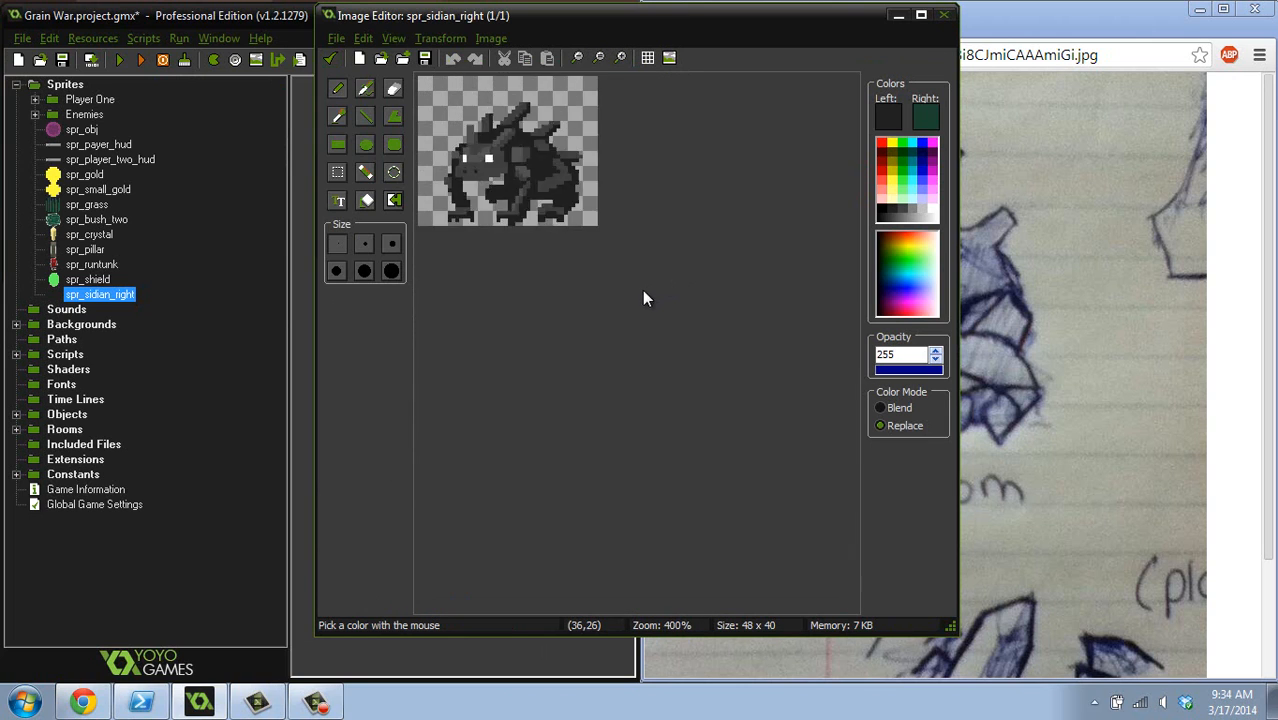
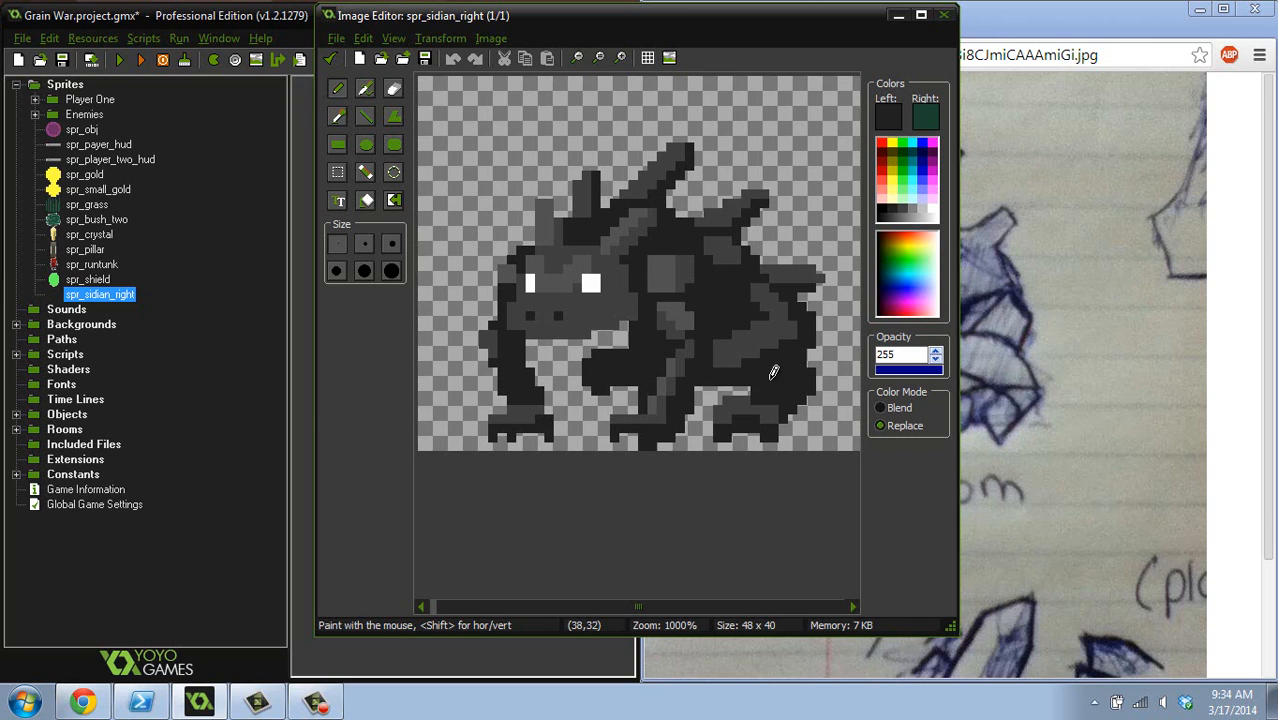
- Touch up the top of the hind foot in its sampled medium gray and erase a notch under the belly behind the near front leg
ctrl+click(740, 405)
drag(750, 398, 768, 397)
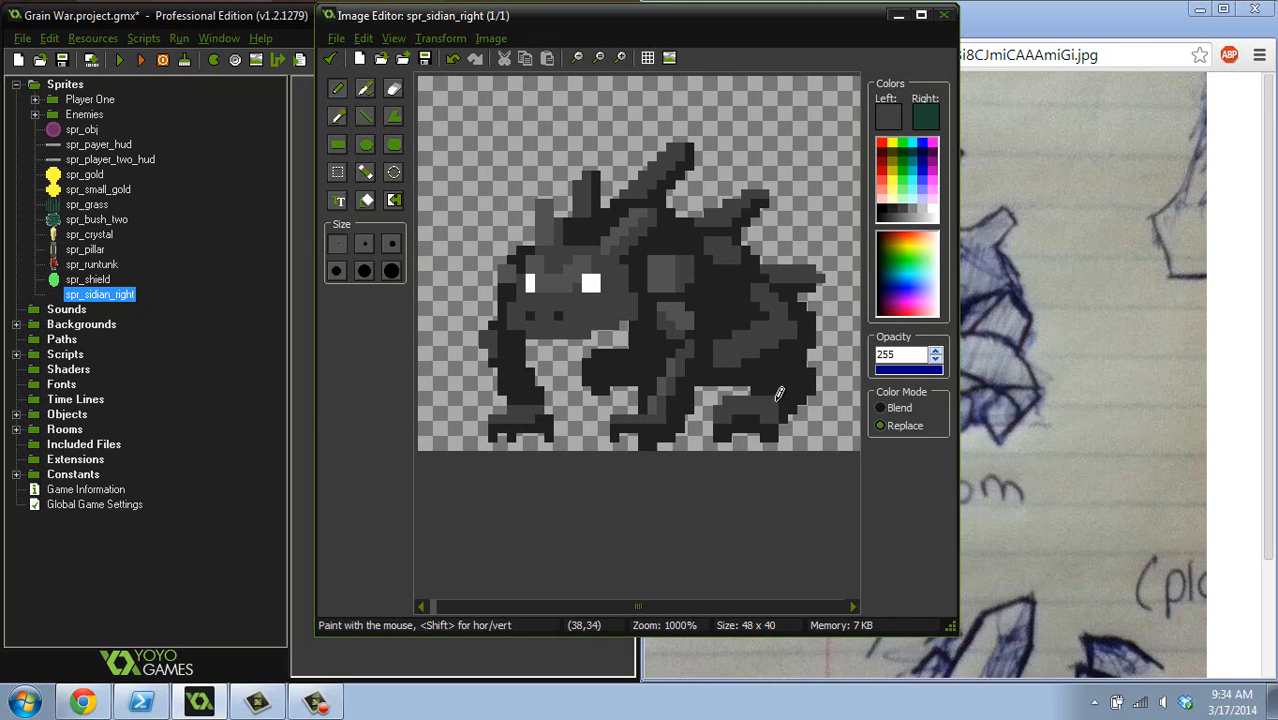
ctrl+click(711, 376)
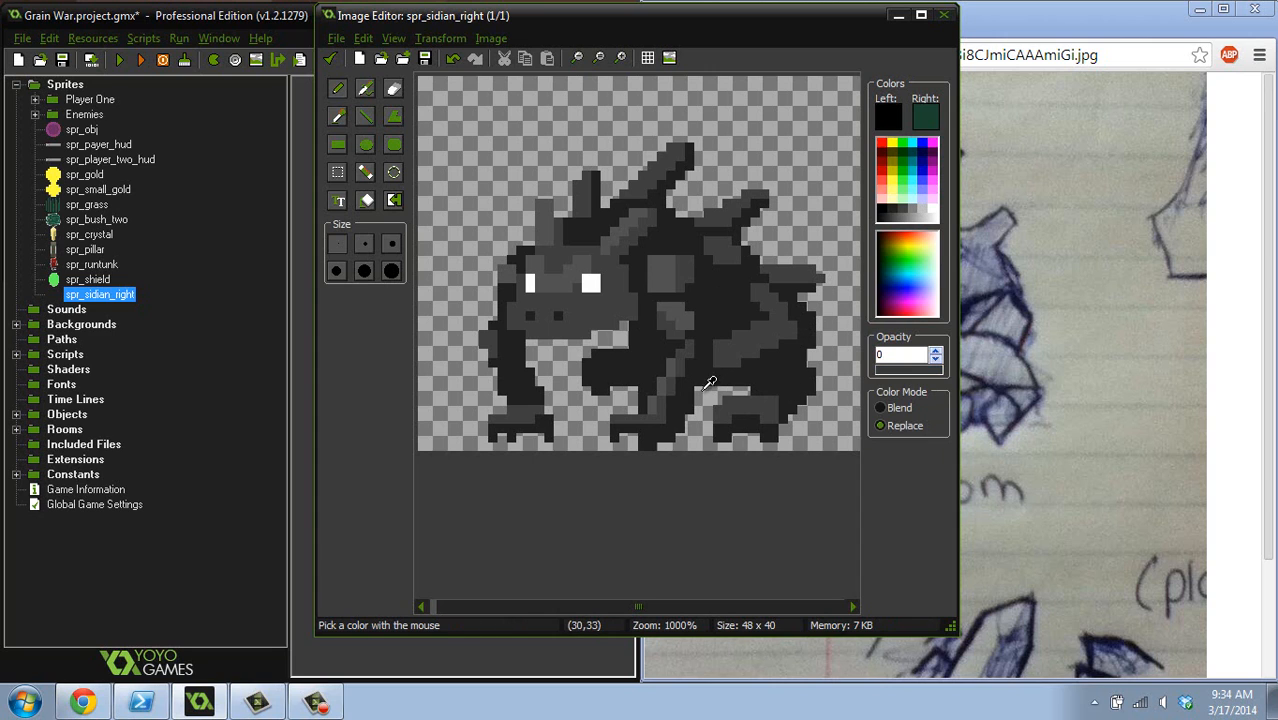
ctrl+scroll(733, 310, down, 3)
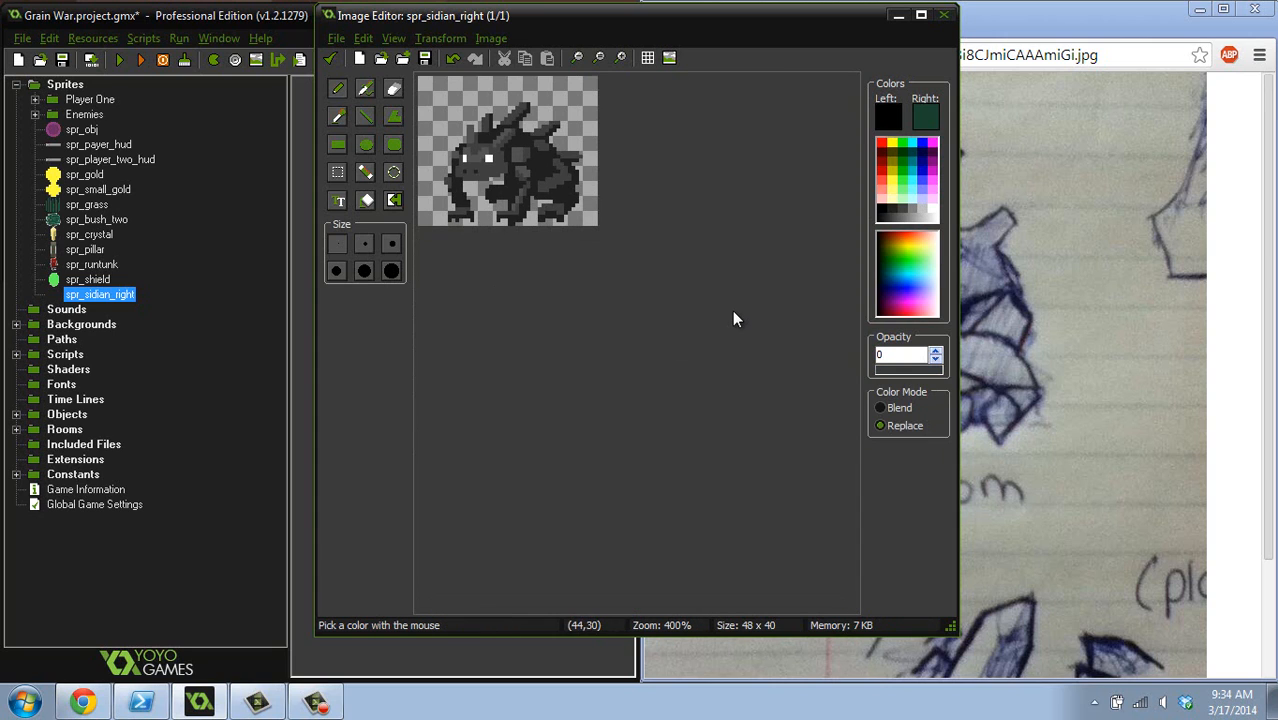
ctrl+scroll(729, 305, up, 4)
- Separate the hip plate from the thigh plate on the hind leg using the sampled dark body gray
ctrl+click(748, 346)
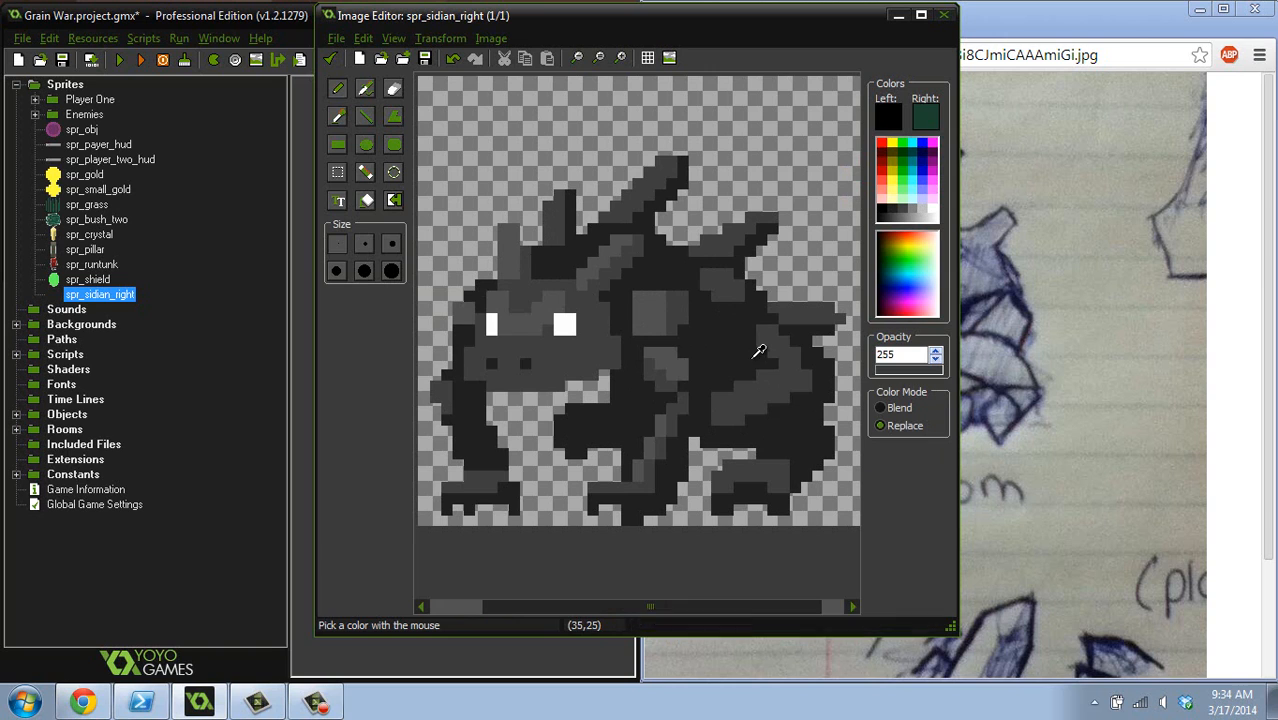
ctrl+scroll(720, 318, down, 5)
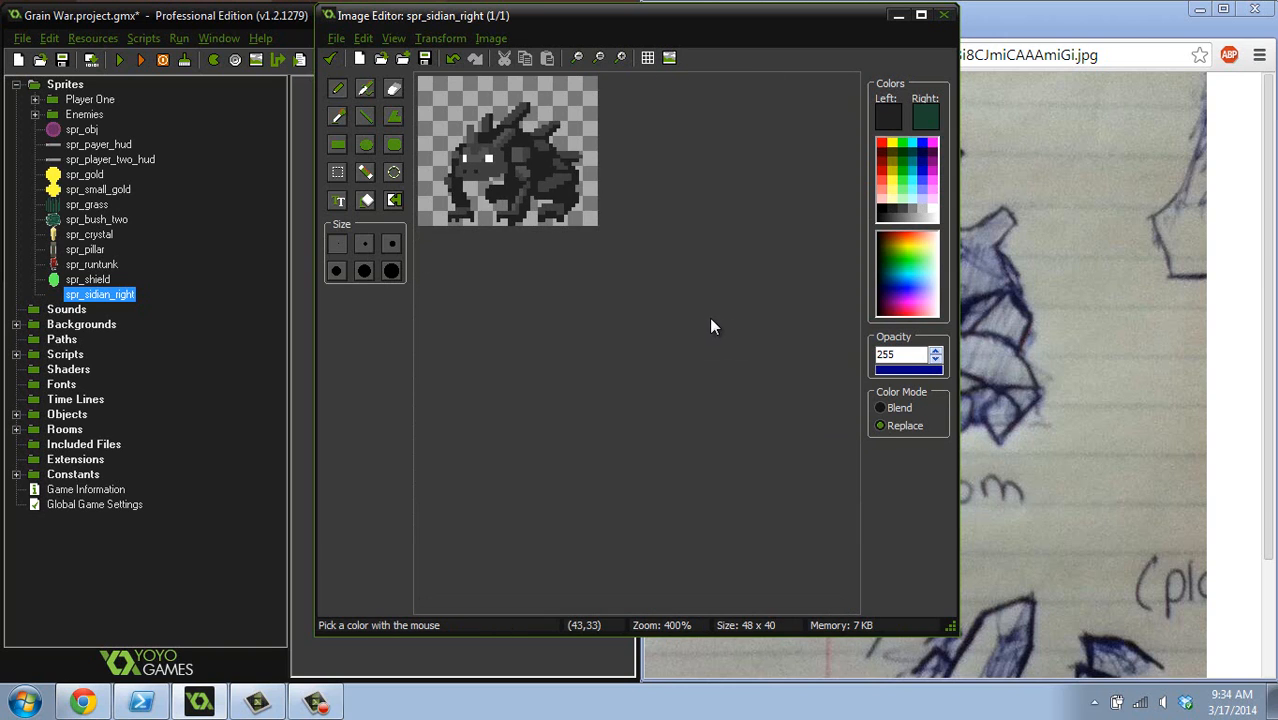
ctrl+scroll(703, 316, up, 2)
ctrl+scroll(711, 321, up, 2)
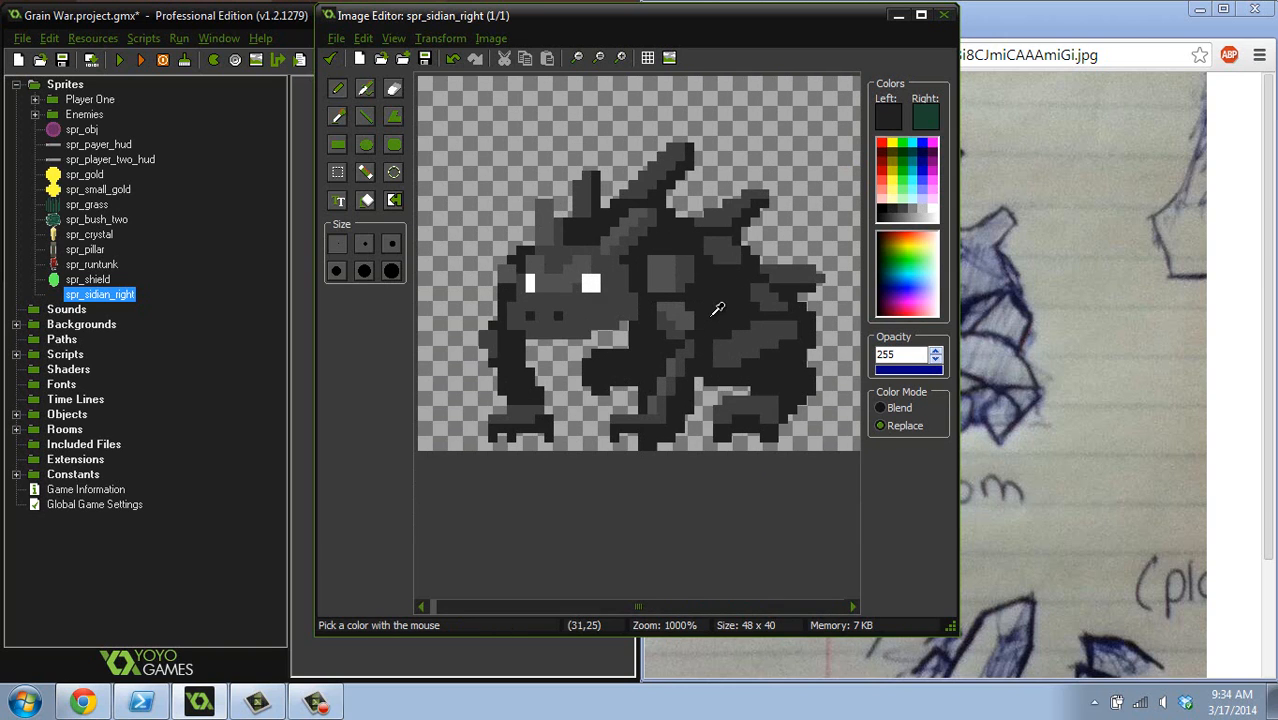
ctrl+scroll(719, 308, up, 1)
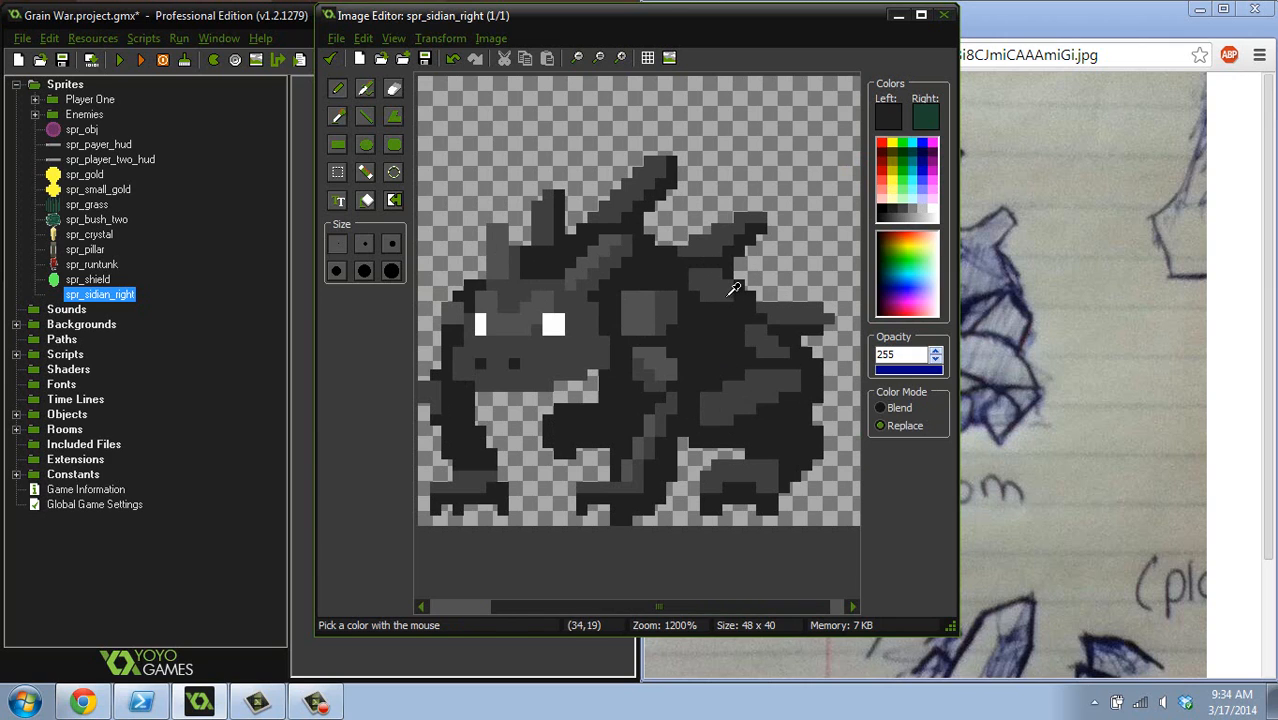
- Extend the plate below the rear back spike and add shading behind the large spike's base in the plate's sampled medium gray
ctrl+click(734, 288)
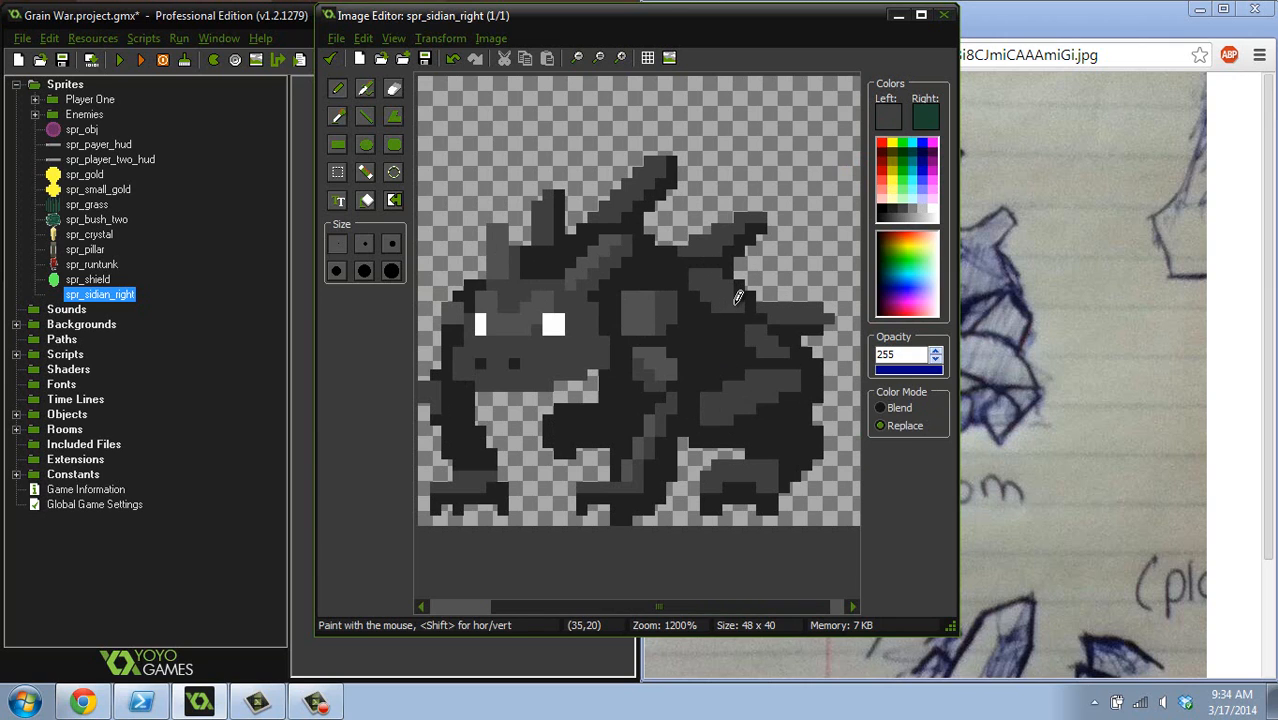
ctrl+scroll(752, 286, down, 4)
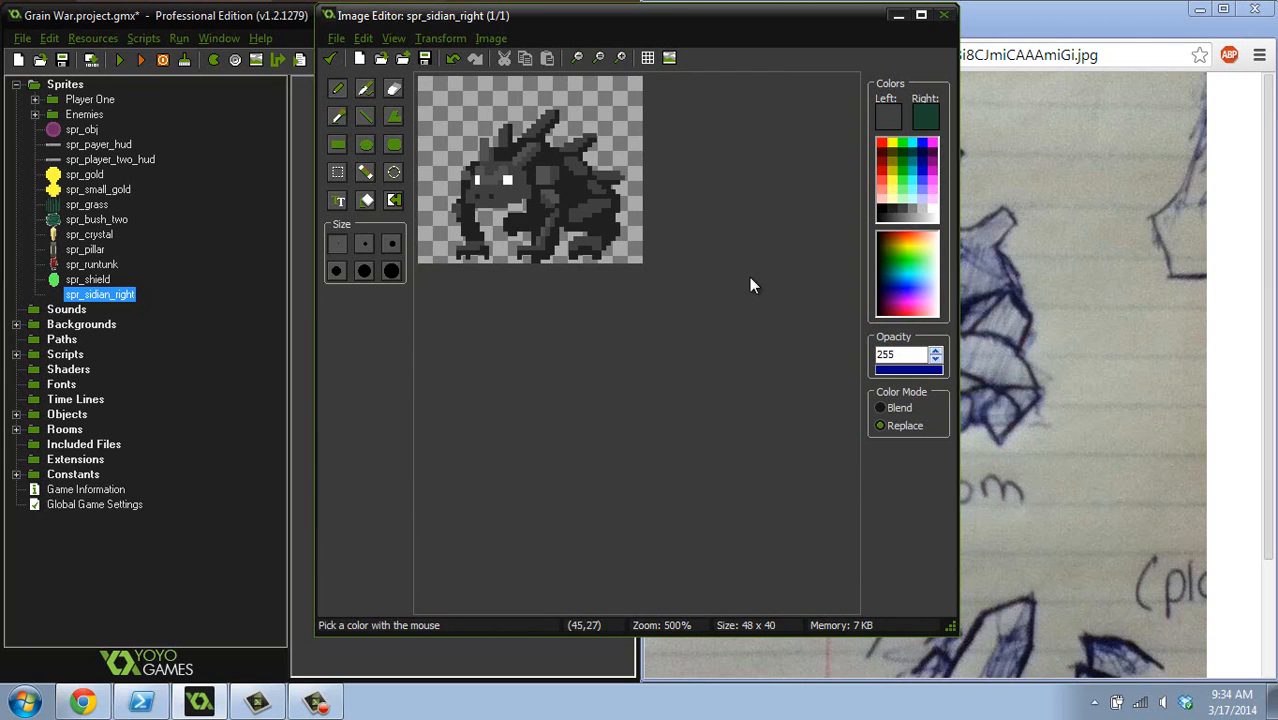
ctrl+scroll(752, 286, up, 3)
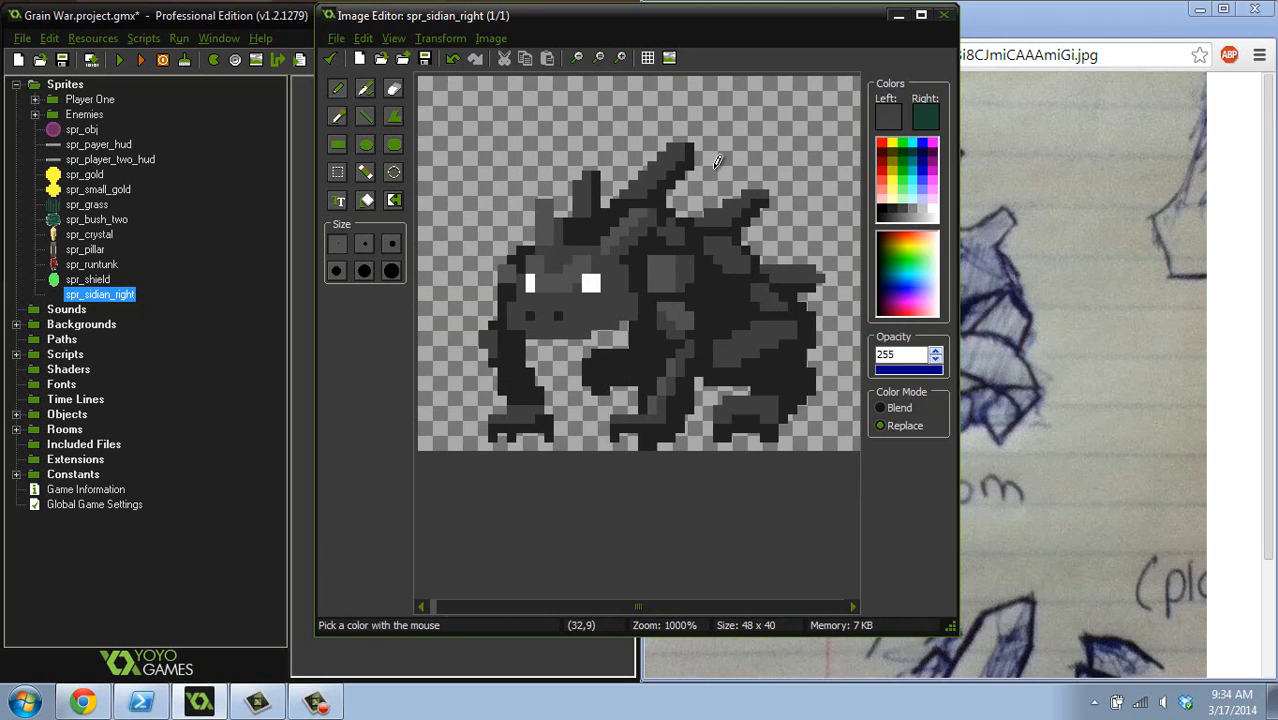
ctrl+scroll(718, 175, down, 5)
ctrl+scroll(720, 205, up, 4)
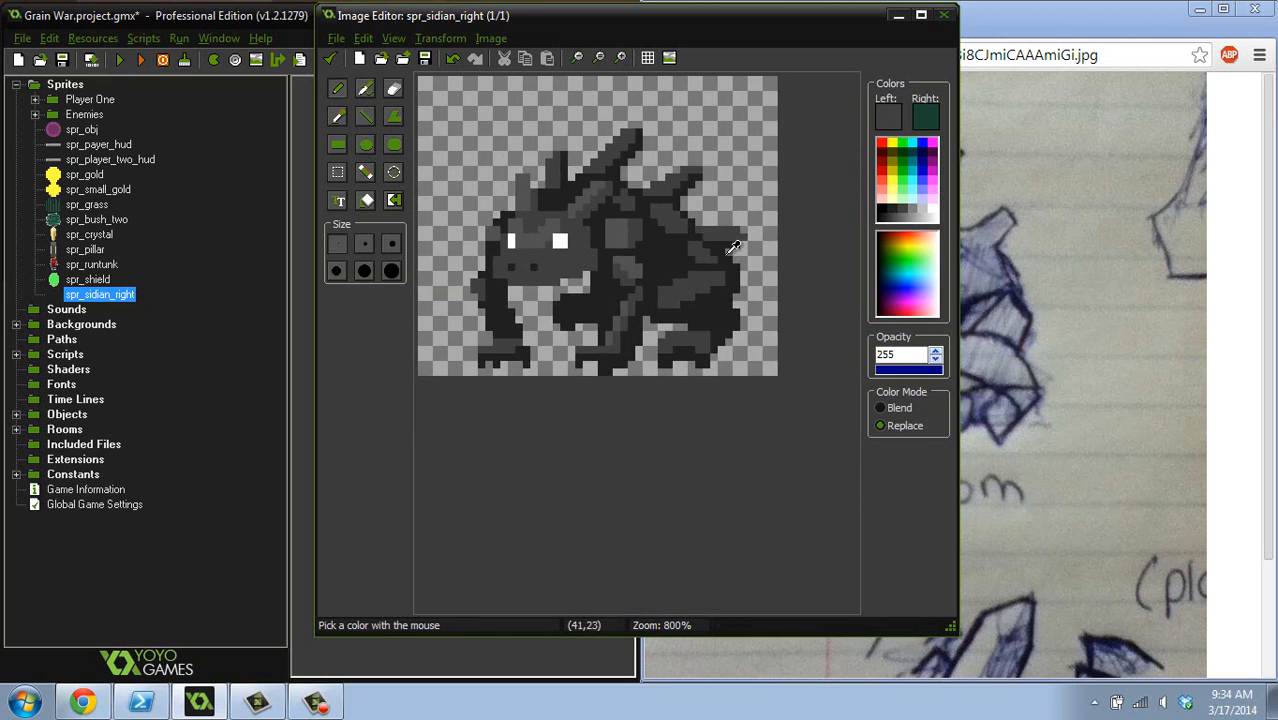
ctrl+scroll(648, 226, down, 1)
ctrl+scroll(648, 226, up, 2)
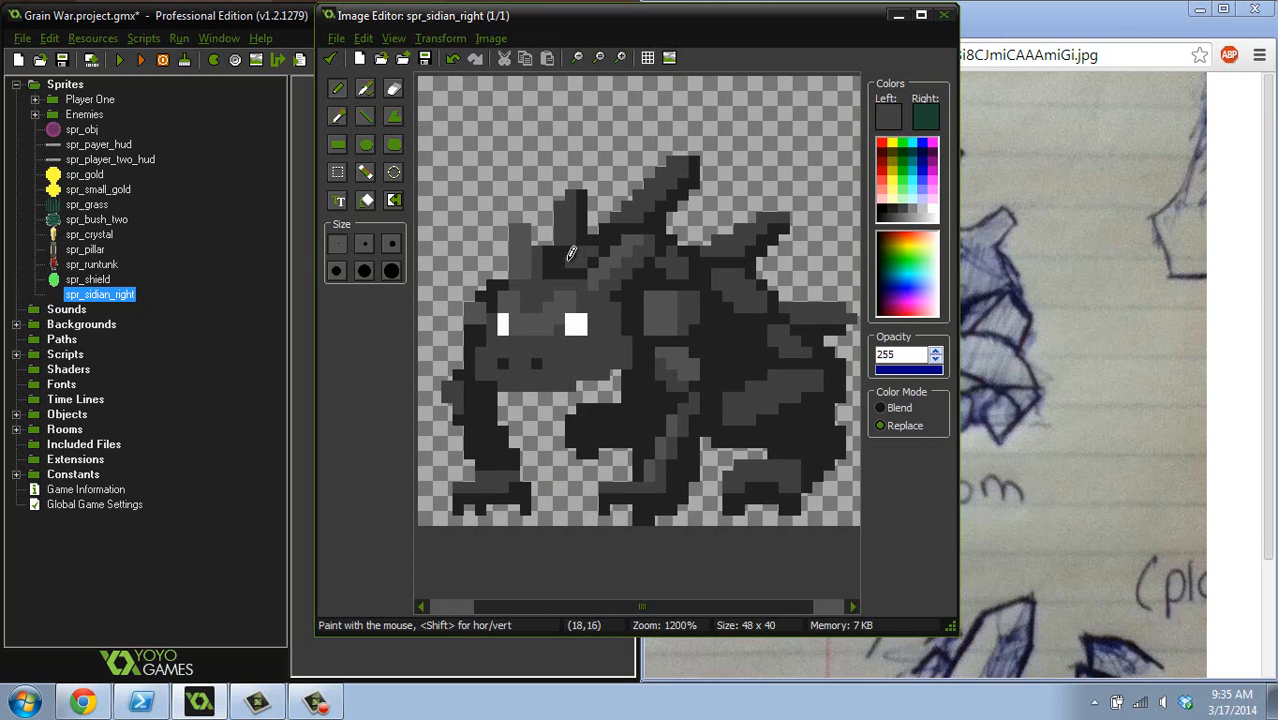
ctrl+scroll(650, 200, down, 5)
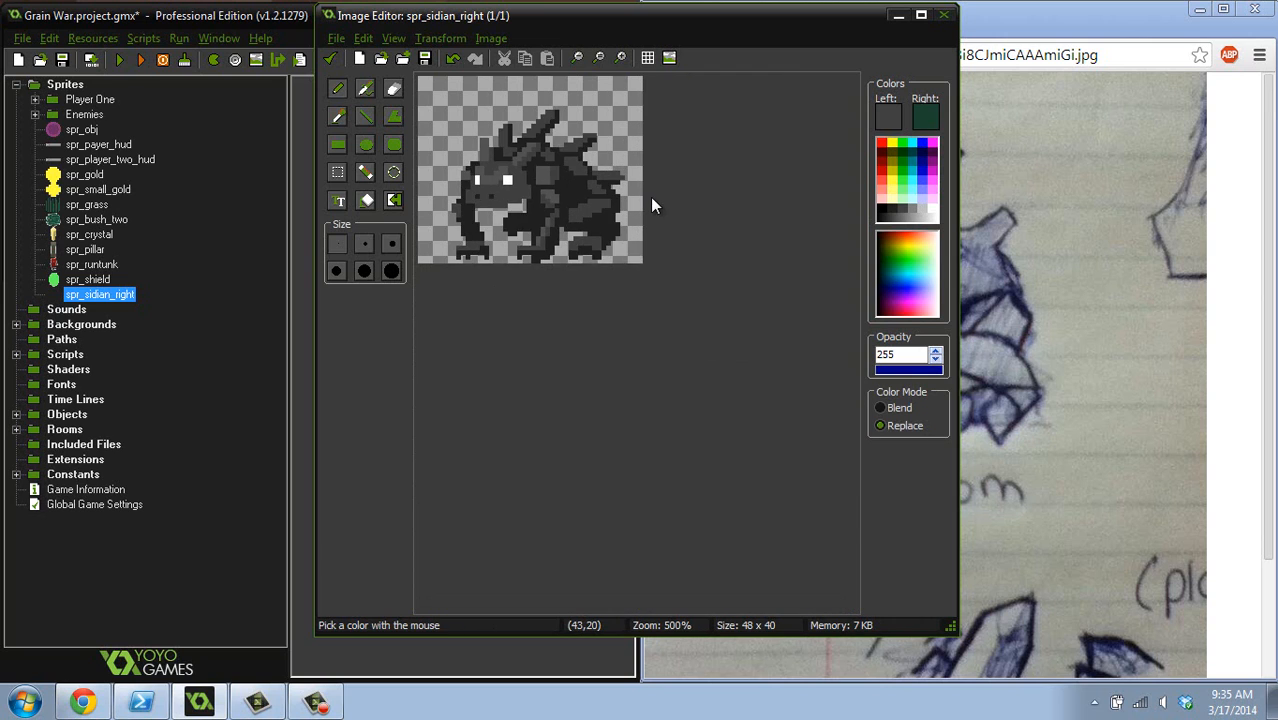
ctrl+scroll(652, 204, up, 4)
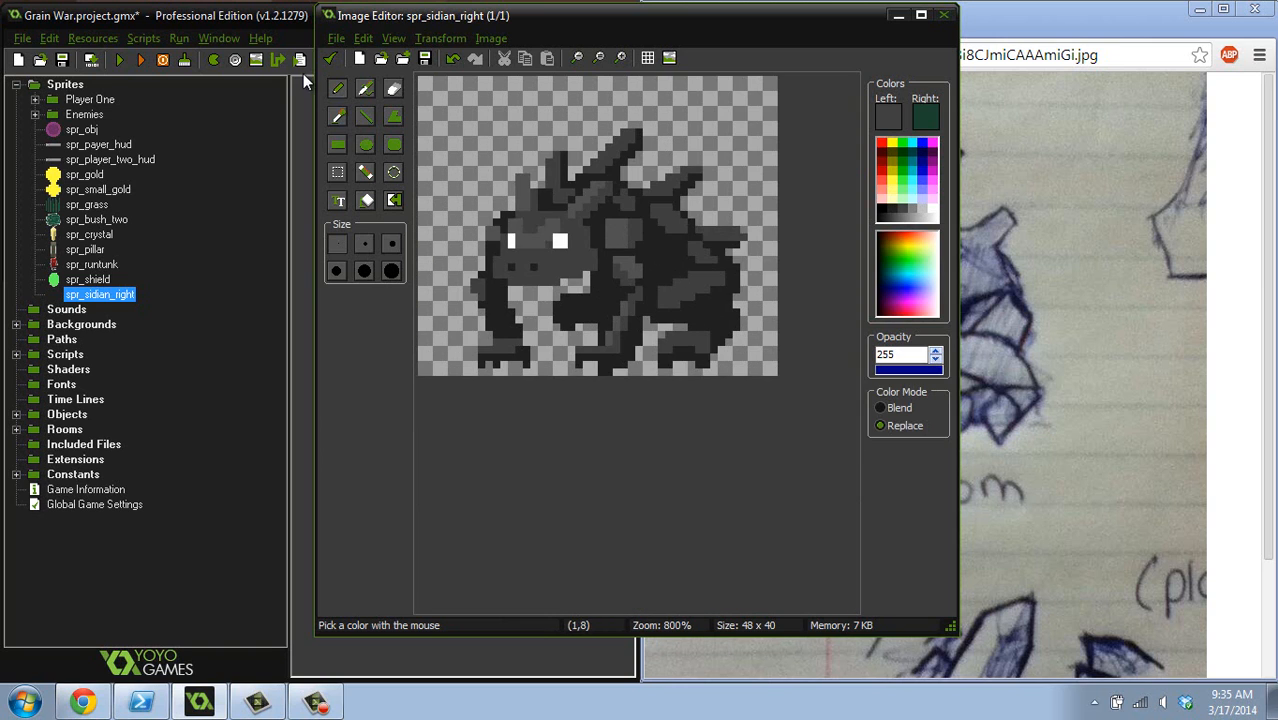
- Accept the finished drawing, center the sprite's origin and confirm the spr_sidian_right properties
click(332, 59)
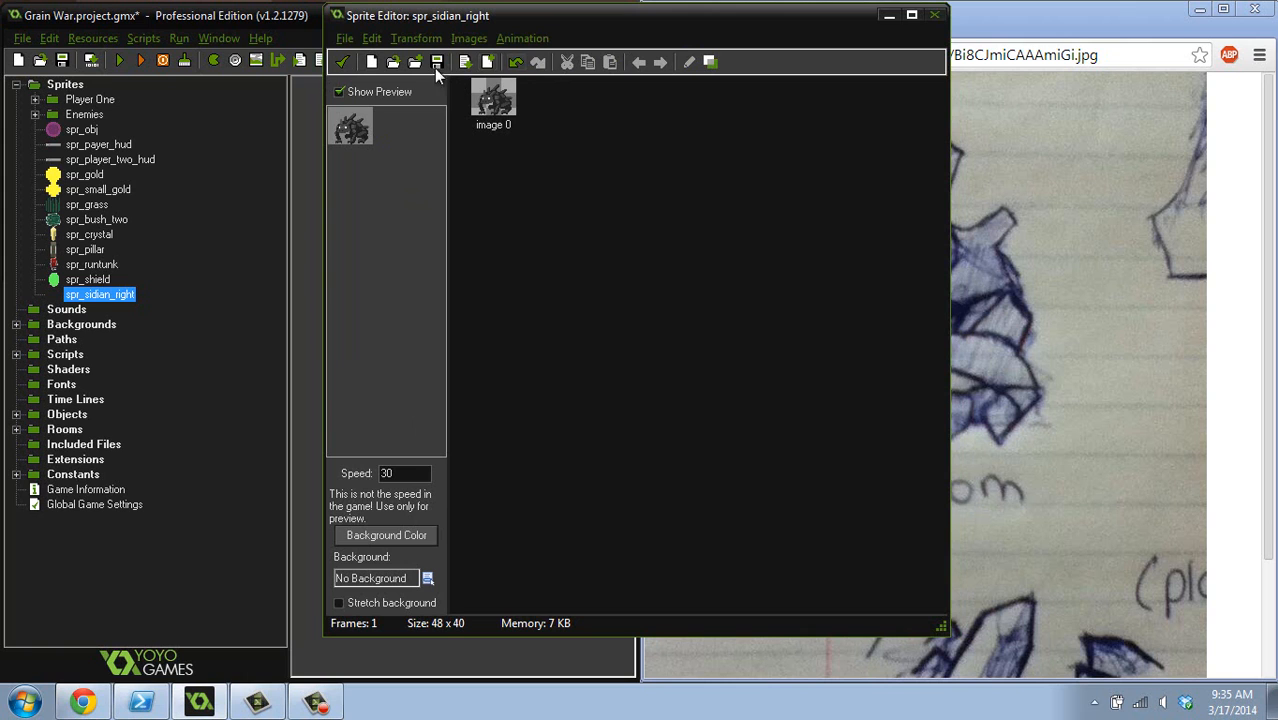
click(341, 61)
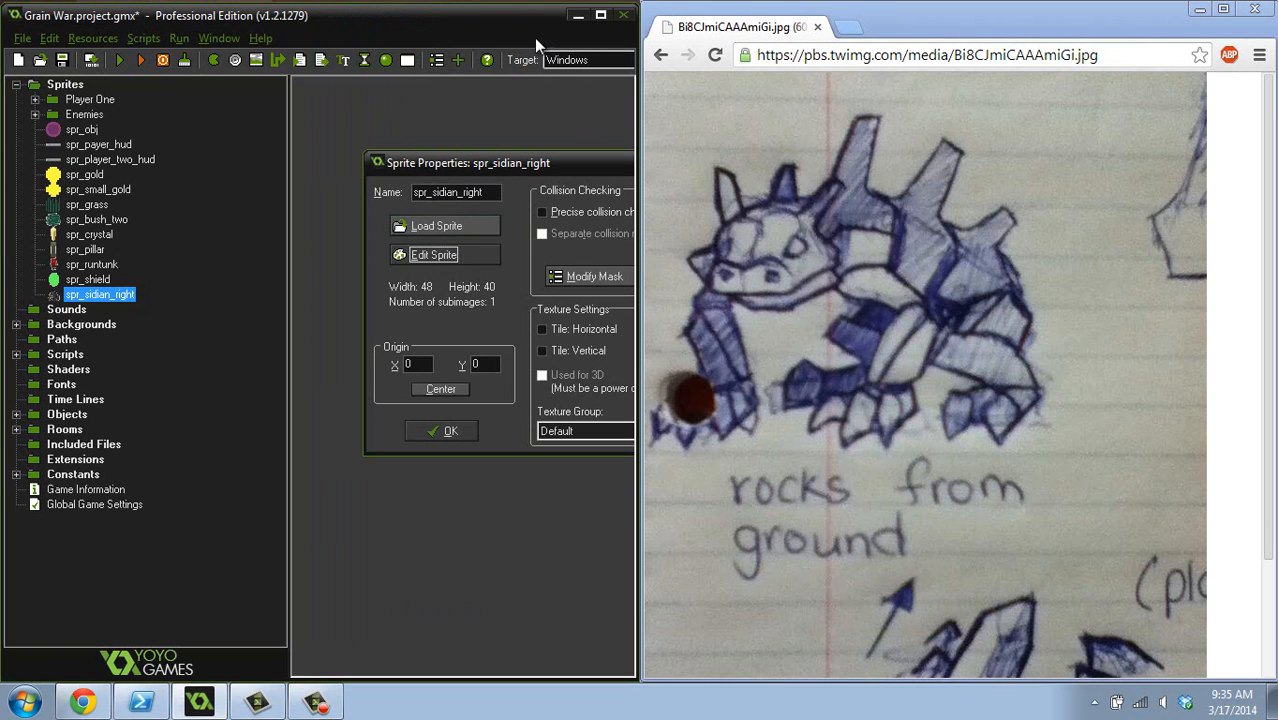
drag(534, 15, 705, 2)
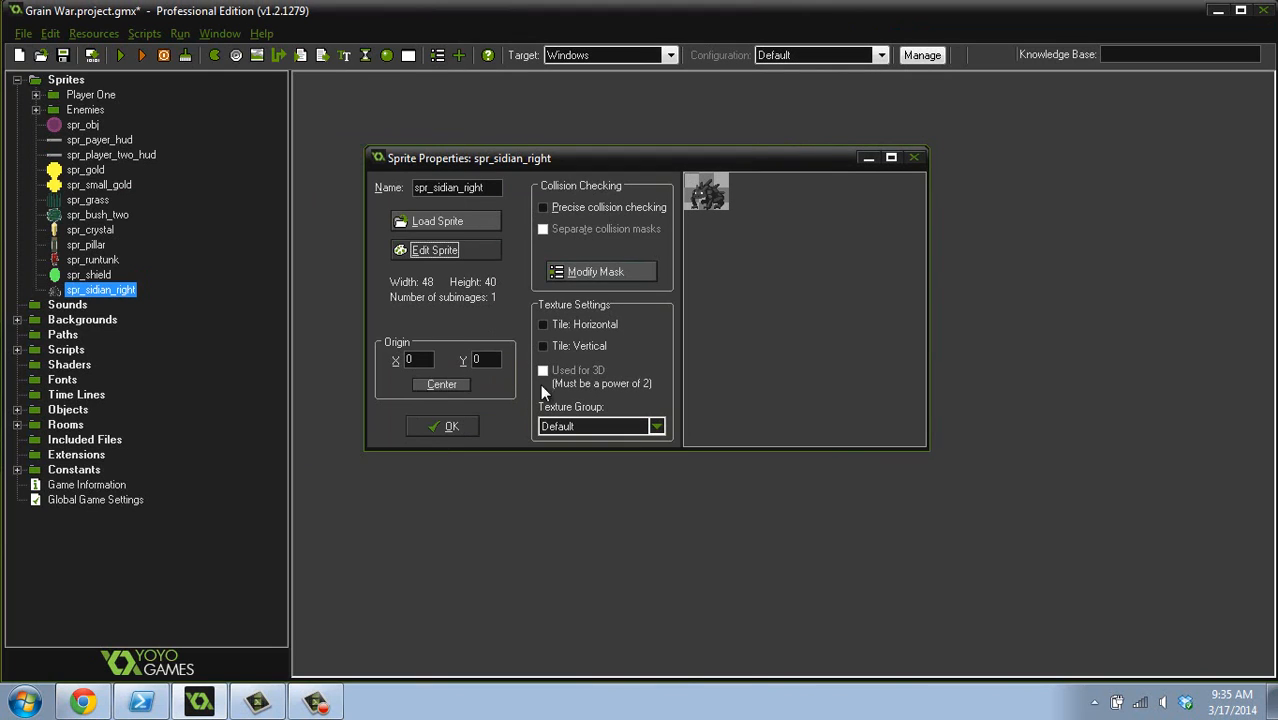
click(442, 385)
click(445, 427)
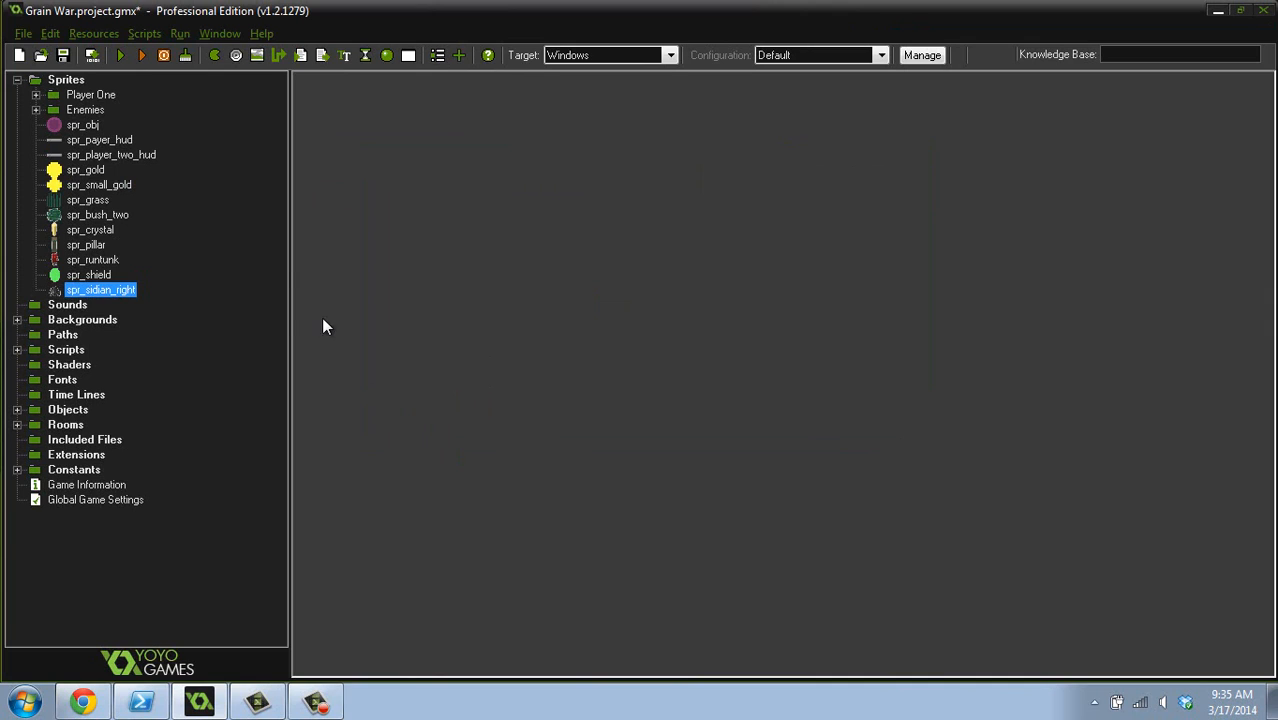
- Open room_arena in a maximized window and bring up the choice of objects that can be placed in it
click(17, 410)
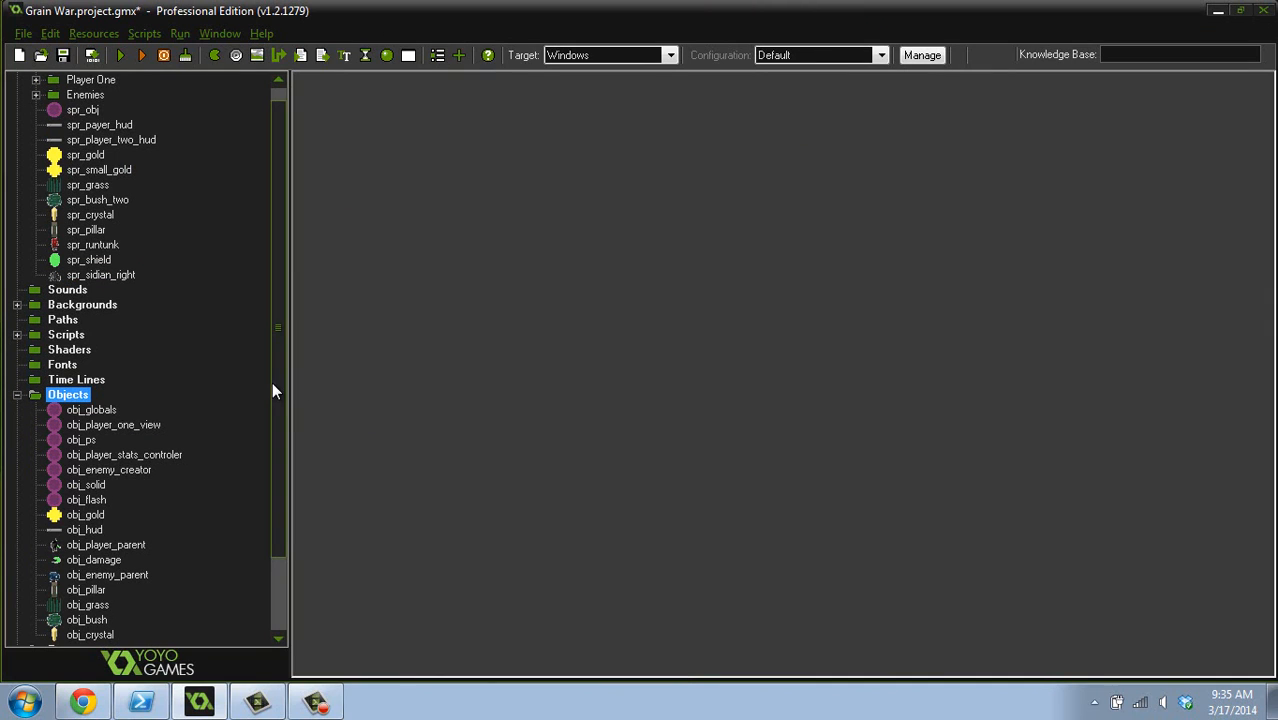
drag(272, 384, 274, 526)
click(17, 560)
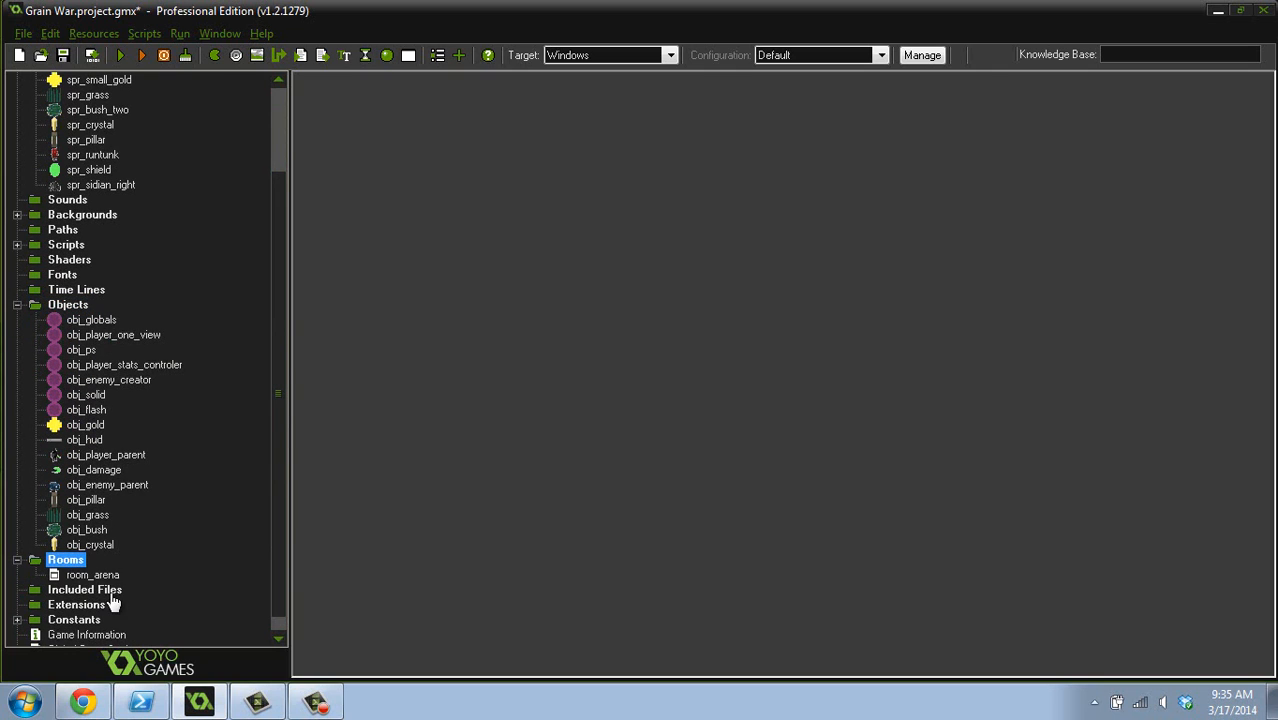
double_click(95, 576)
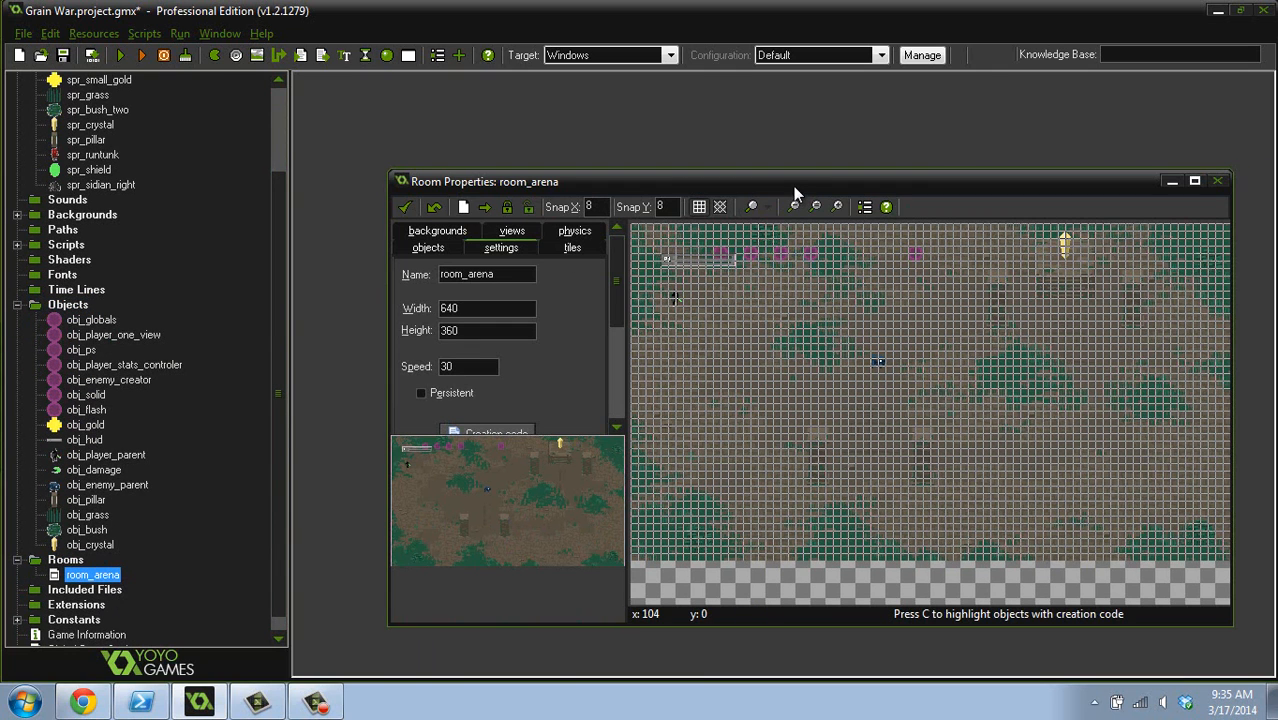
double_click(793, 186)
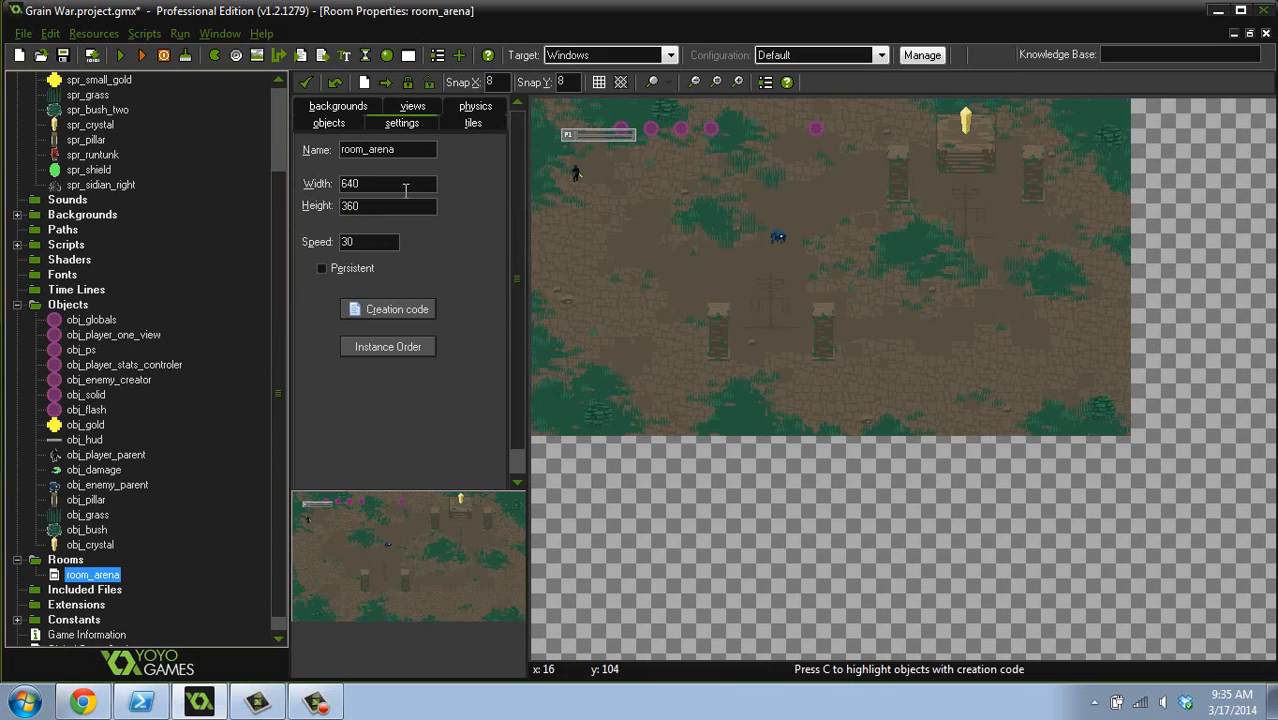
click(330, 106)
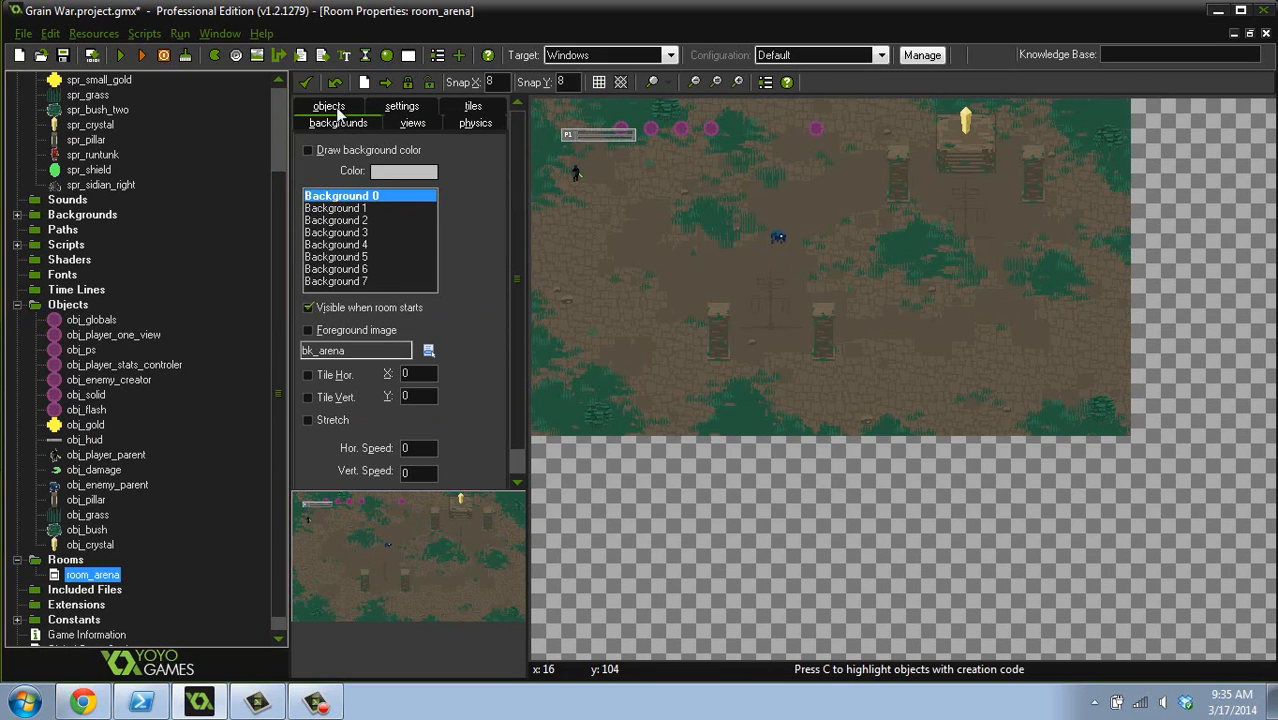
click(334, 104)
click(382, 204)
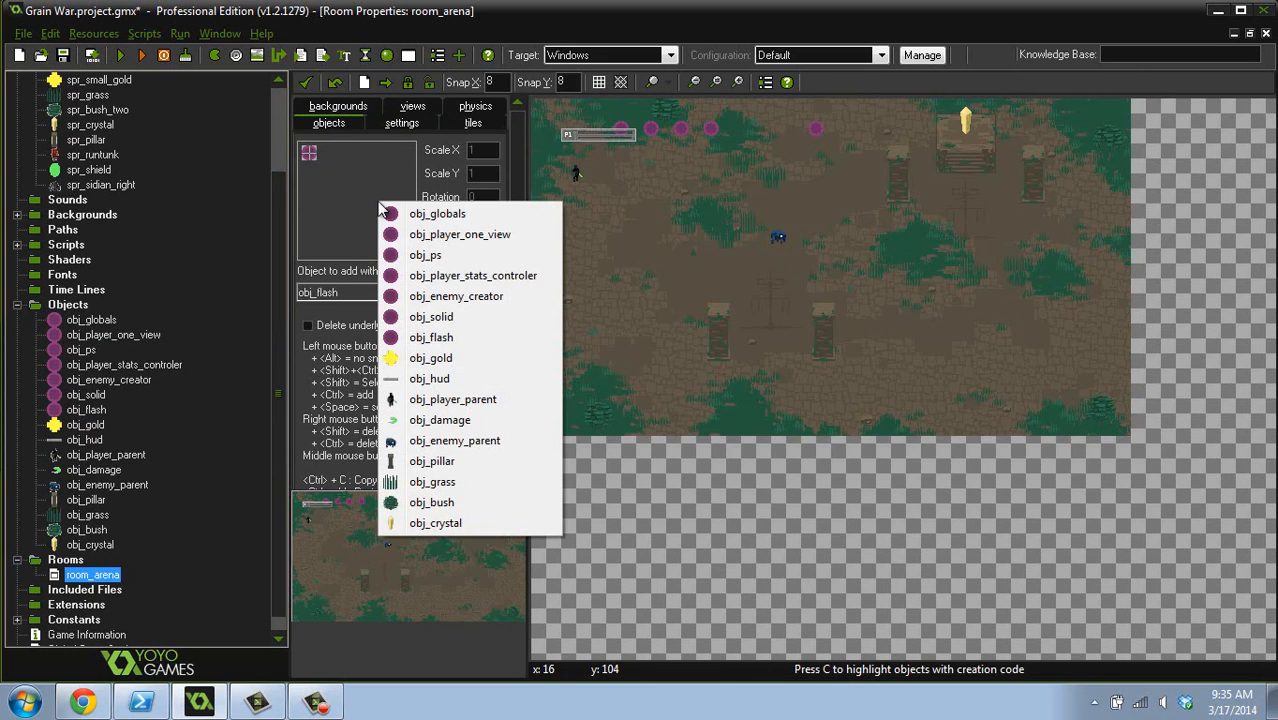
- Create a new object named obj_sidian that uses the spr_sidian_right sprite and confirm it
click(388, 56)
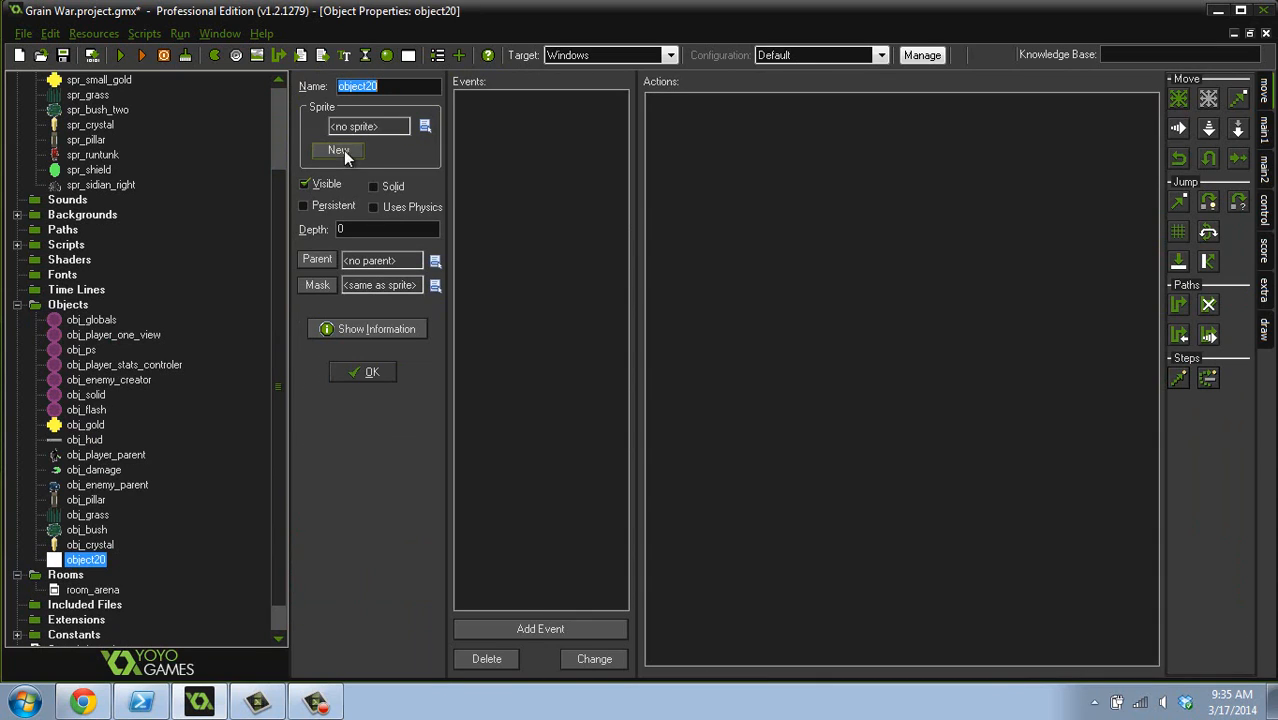
click(364, 126)
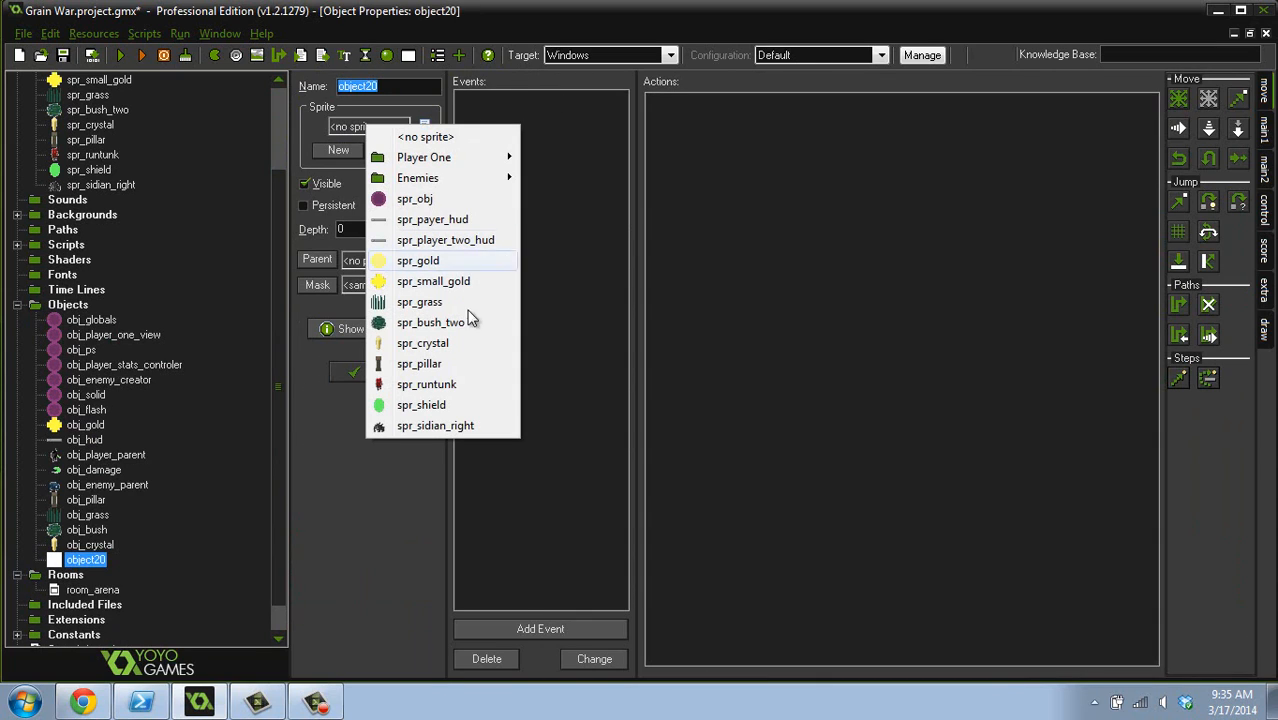
click(436, 426)
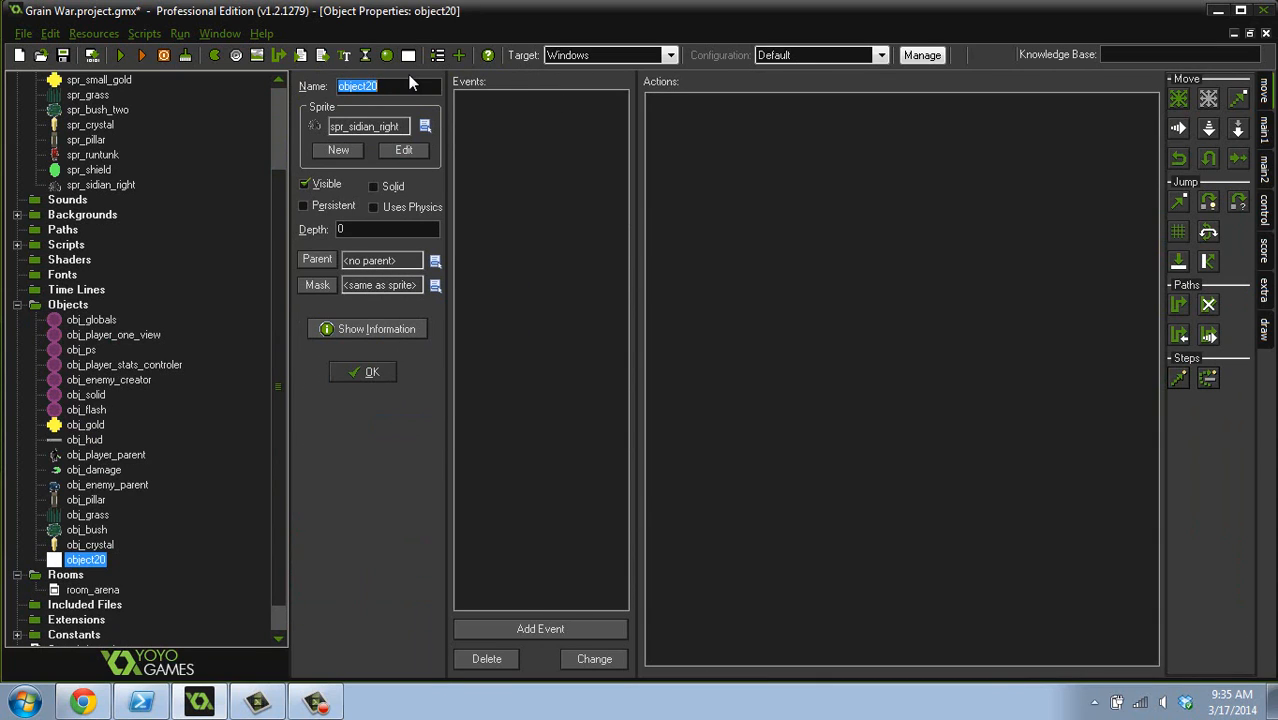
text(obj_si)
text(dean)
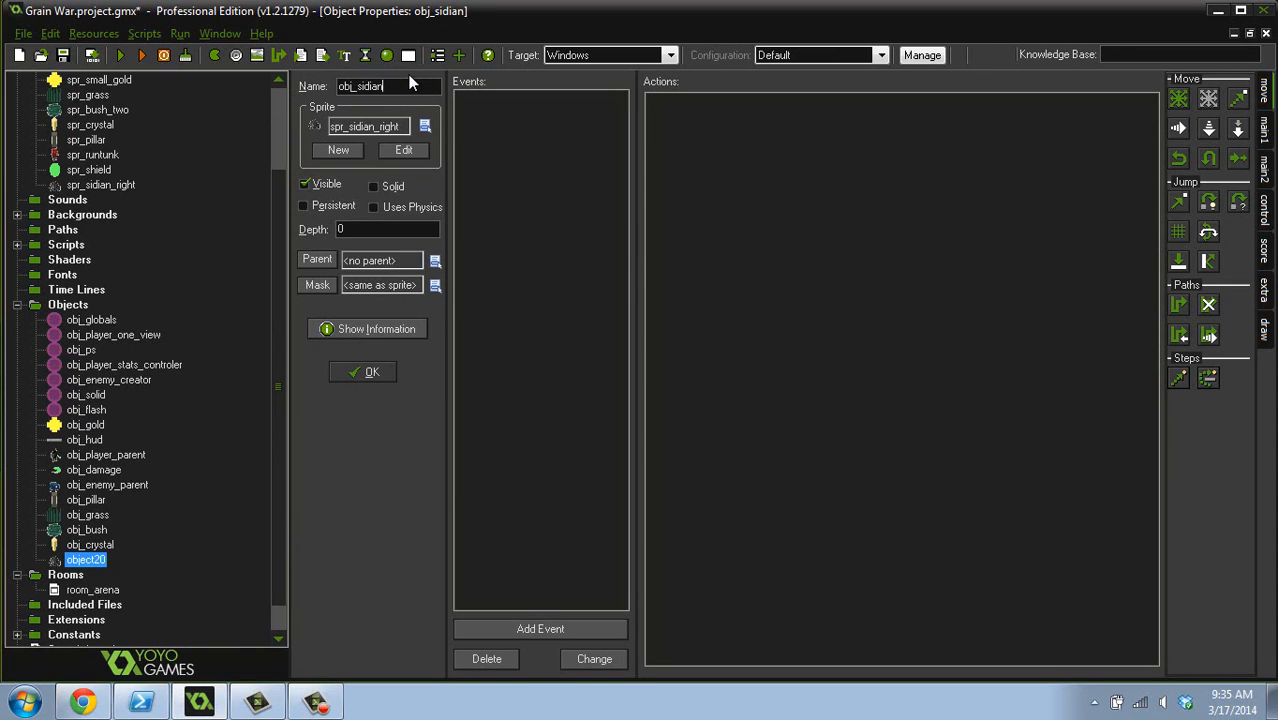
click(370, 371)
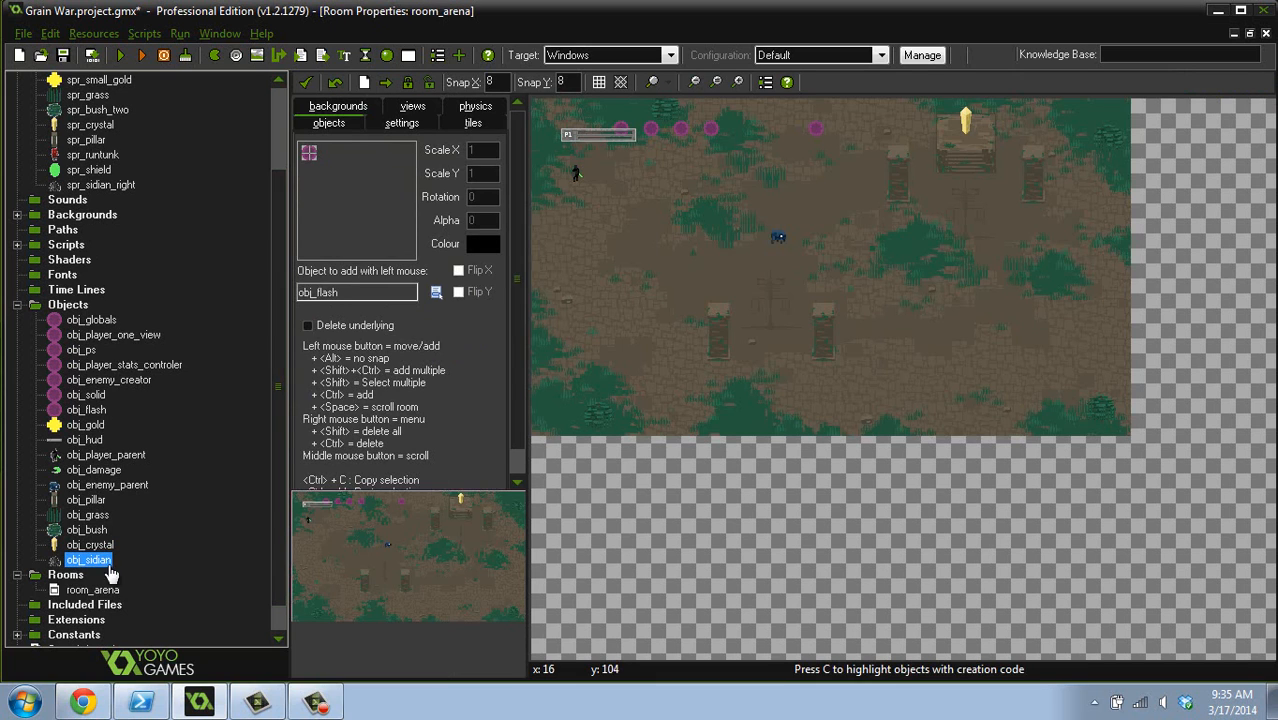
- Place one obj_sidian instance beside the player in room_arena, compare its size with the other characters, and save the room
click(359, 158)
click(410, 505)
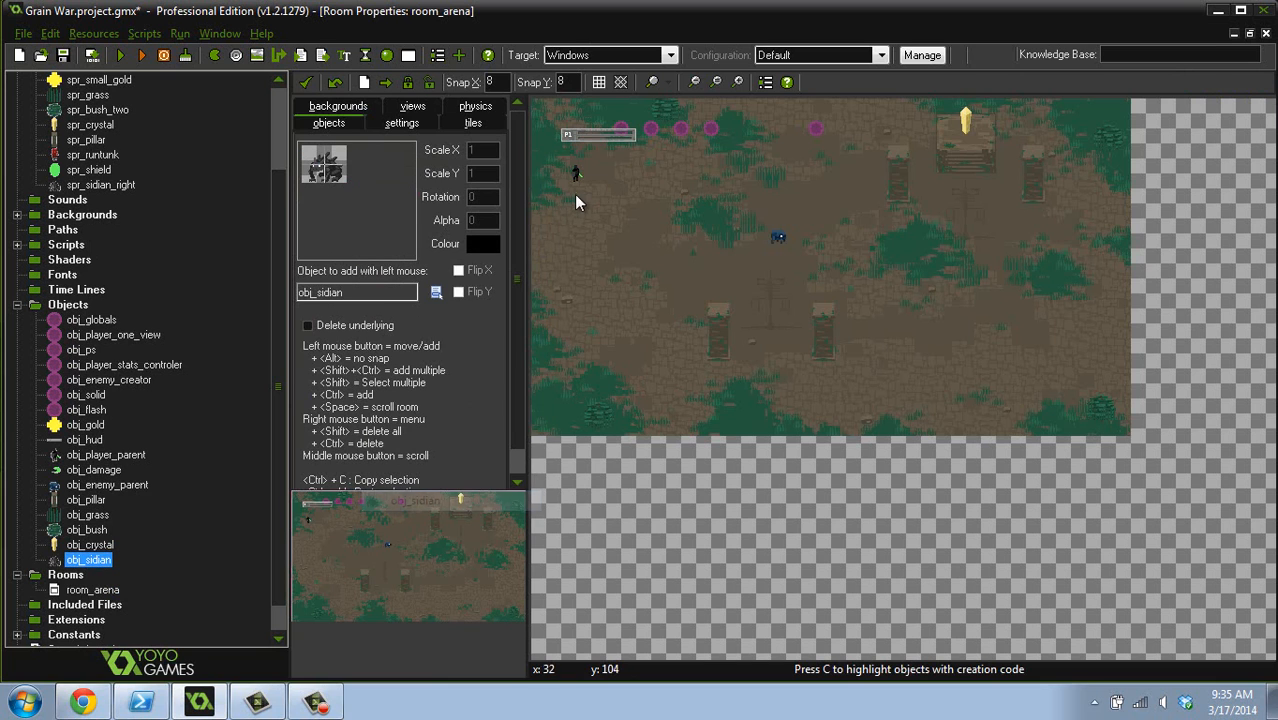
scroll(574, 194, up, 2)
drag(700, 205, 821, 175)
scroll(836, 233, down, 3)
scroll(828, 230, up, 3)
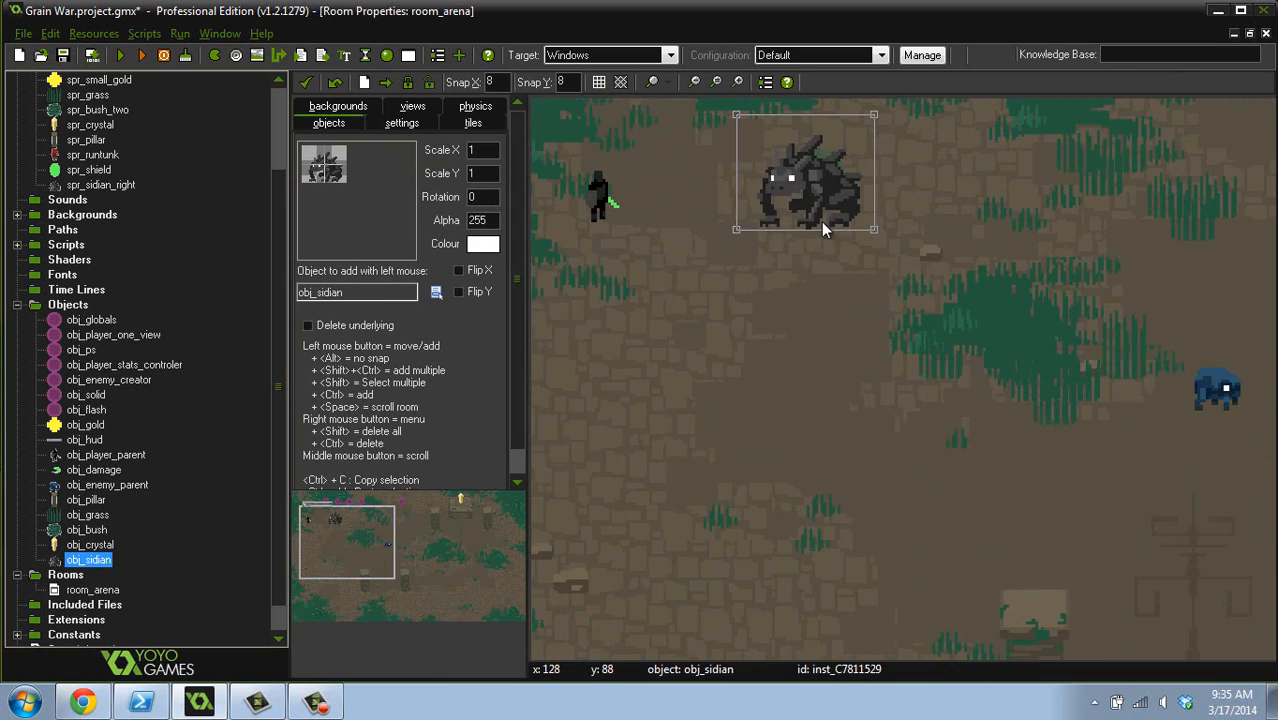
scroll(858, 233, down, 1)
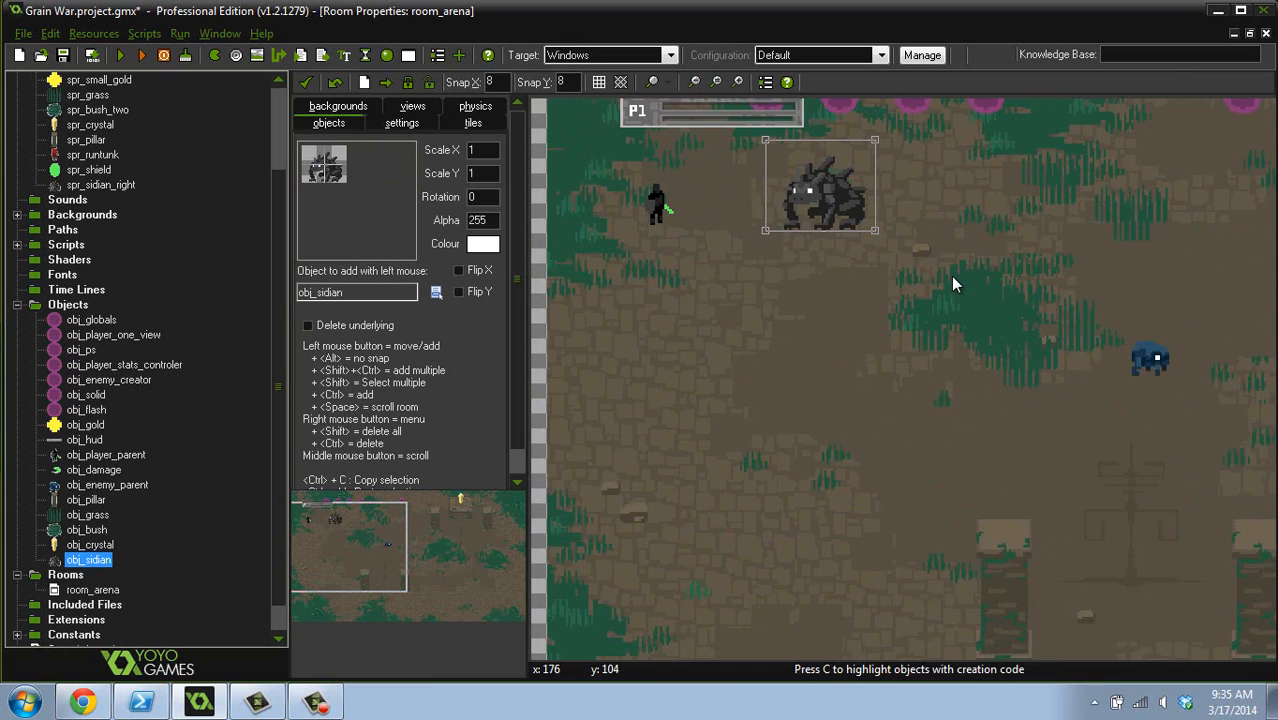
scroll(953, 285, down, 1)
scroll(992, 258, up, 1)
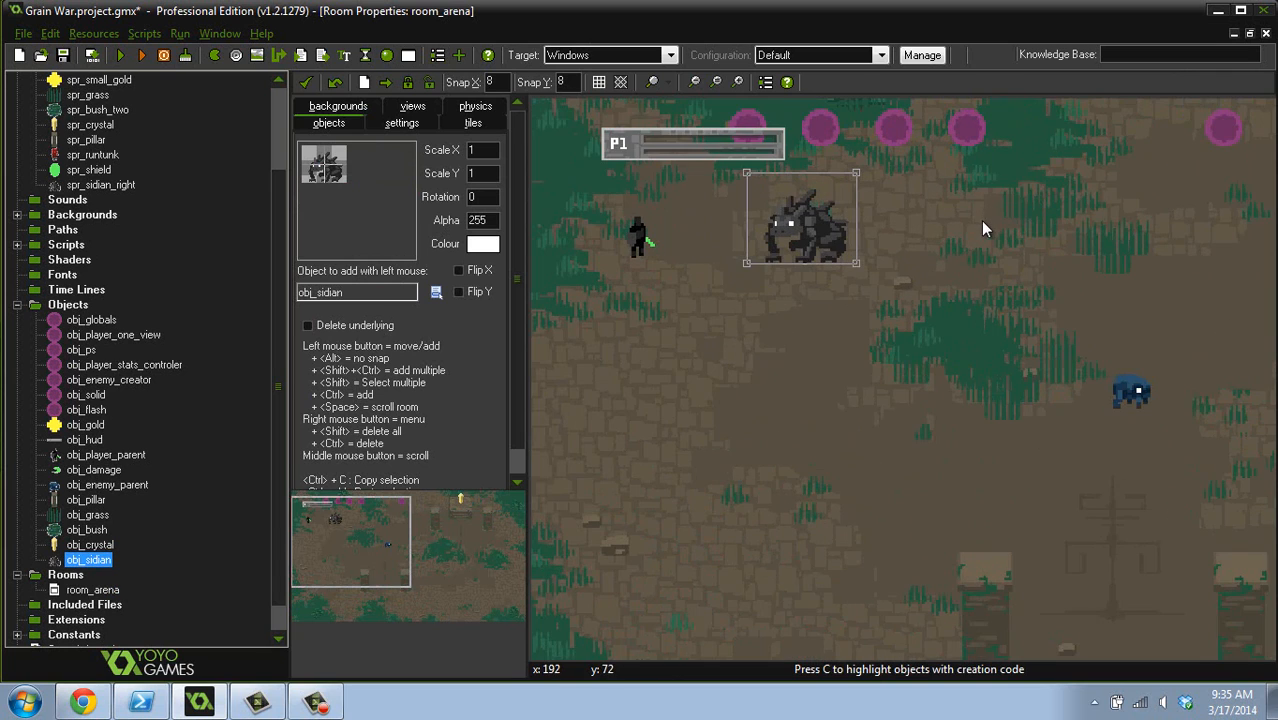
click(305, 82)
- Reopen the spr_sidian_right drawing in the image editor at 800% zoom
scroll(268, 205, up, 2)
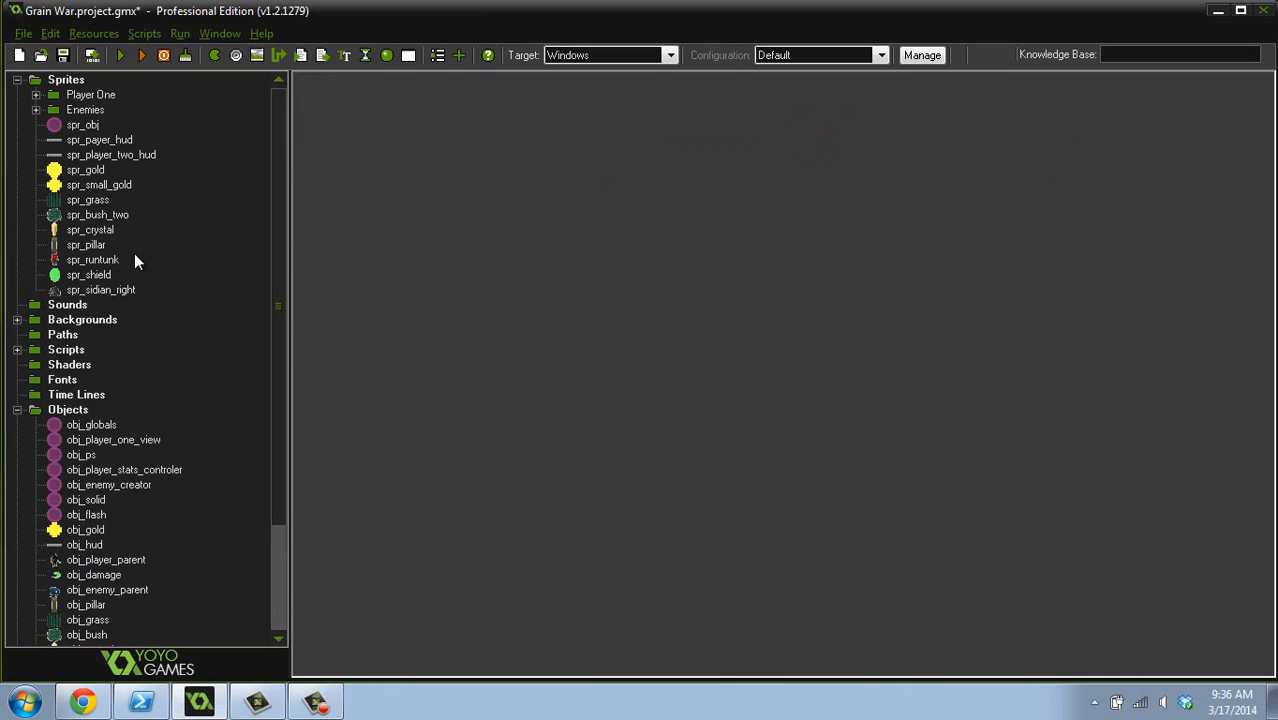
click(100, 279)
double_click(105, 290)
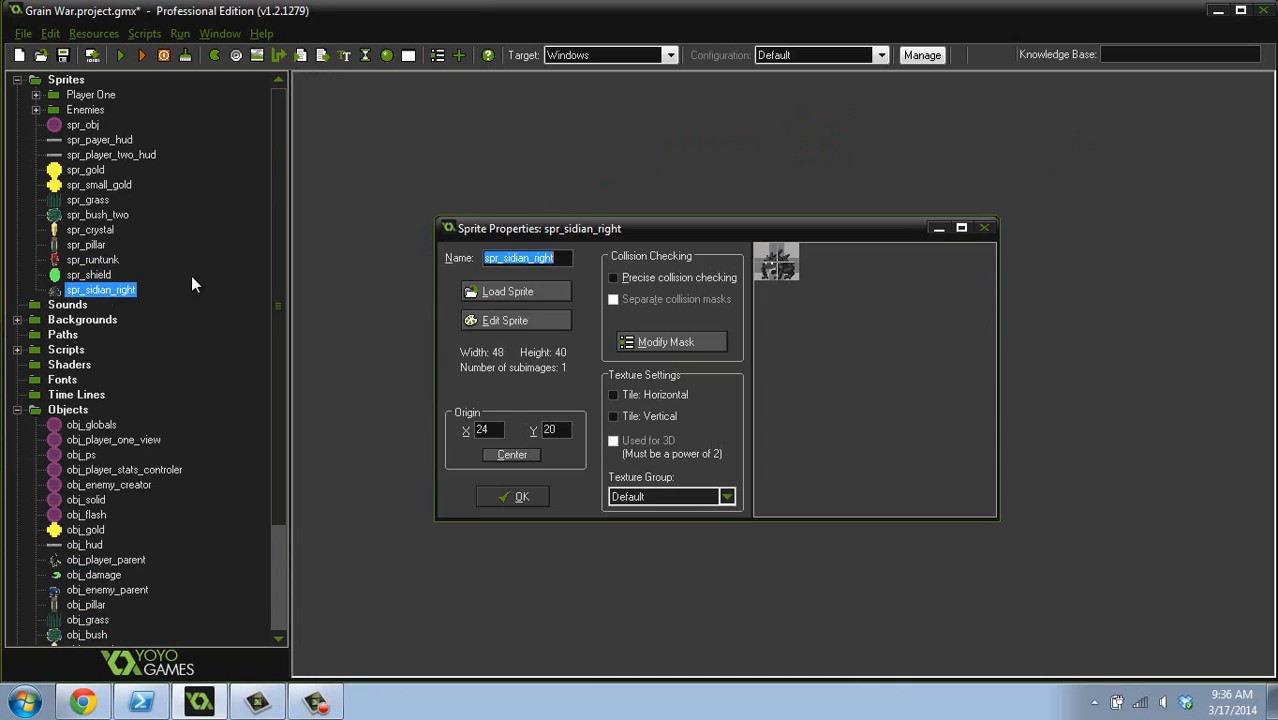
click(488, 322)
double_click(497, 103)
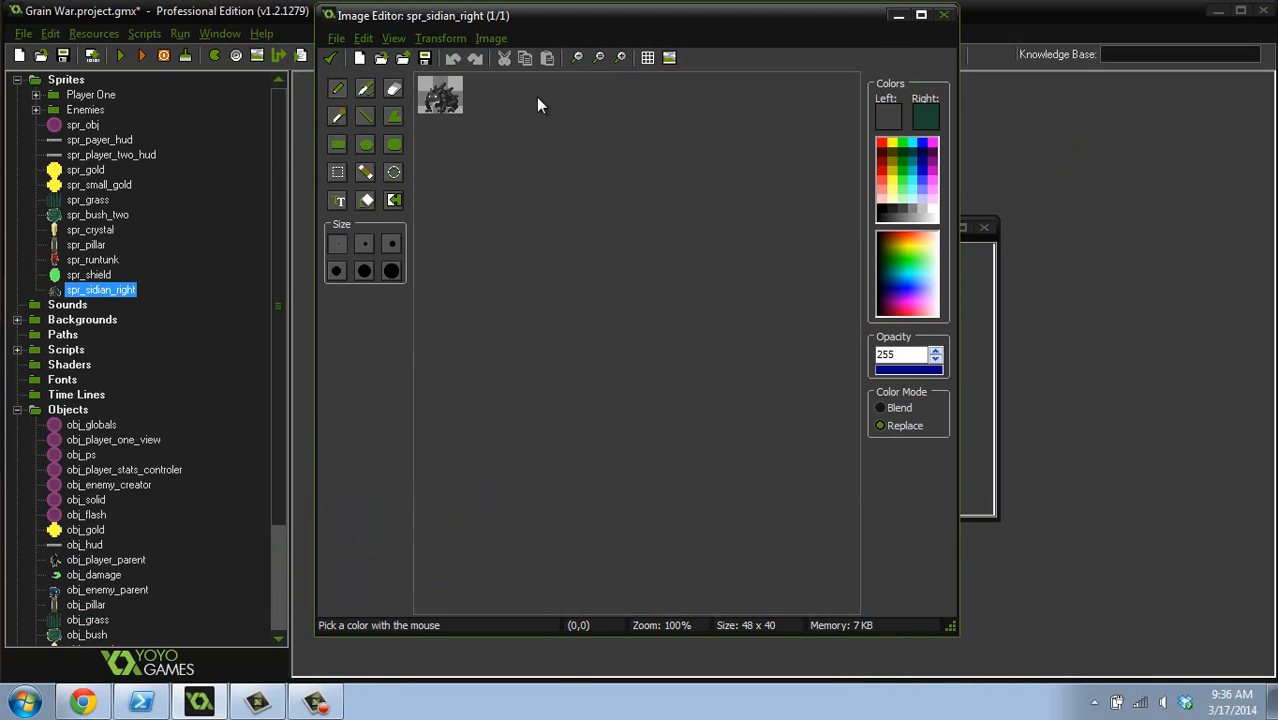
click(621, 58)
click(621, 58)
click(621, 58)
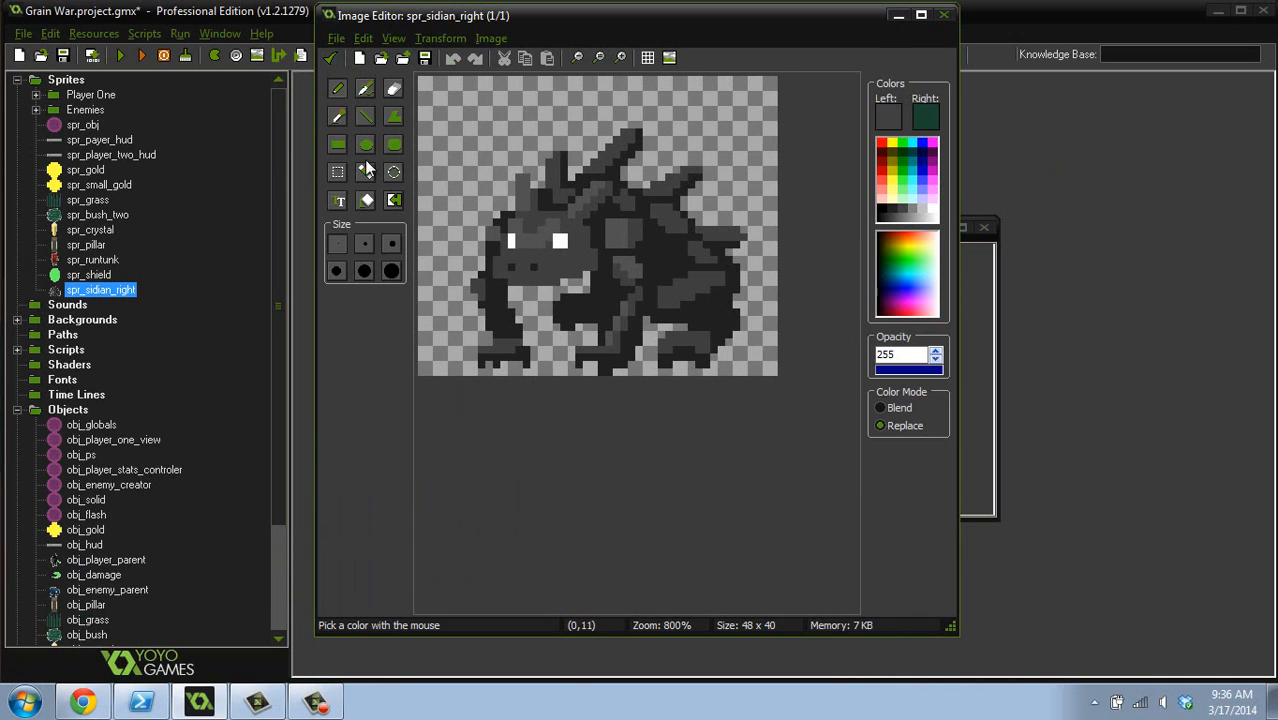
- Select the whole creature and move it up about 5 pixels on the canvas
click(337, 172)
drag(441, 117, 763, 391)
drag(650, 298, 642, 261)
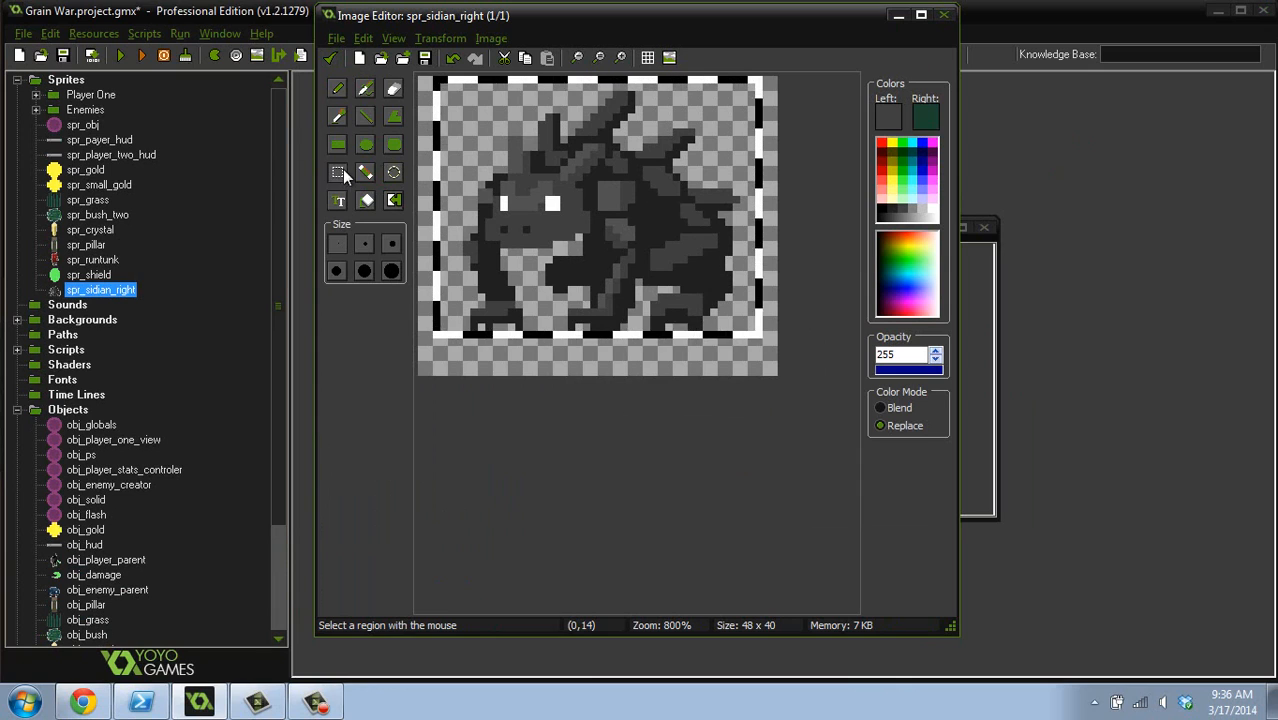
- Select the near front leg together with its foot and move it down about 4 pixels
click(450, 184)
drag(584, 183, 638, 348)
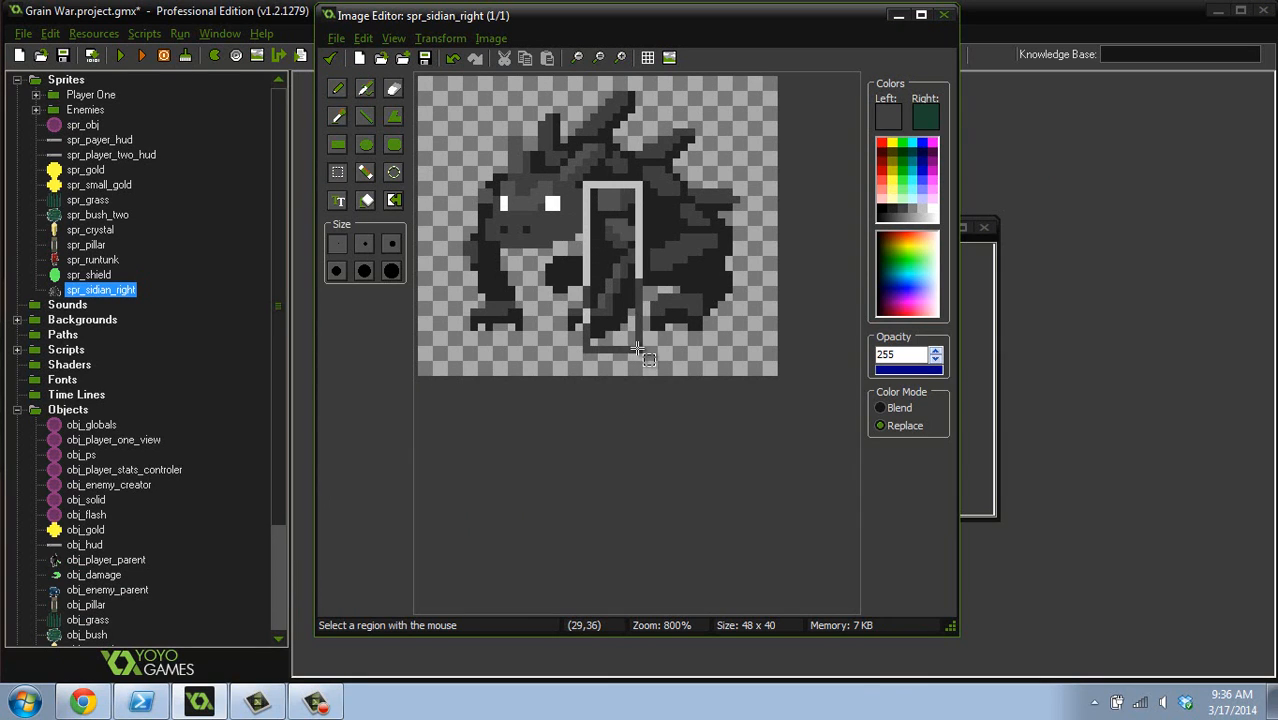
shift+drag(557, 305, 606, 350)
drag(619, 266, 619, 296)
- Fill the gap above the lowered front leg, extending the shoulder plate and surrounding body in their sampled grays
click(337, 88)
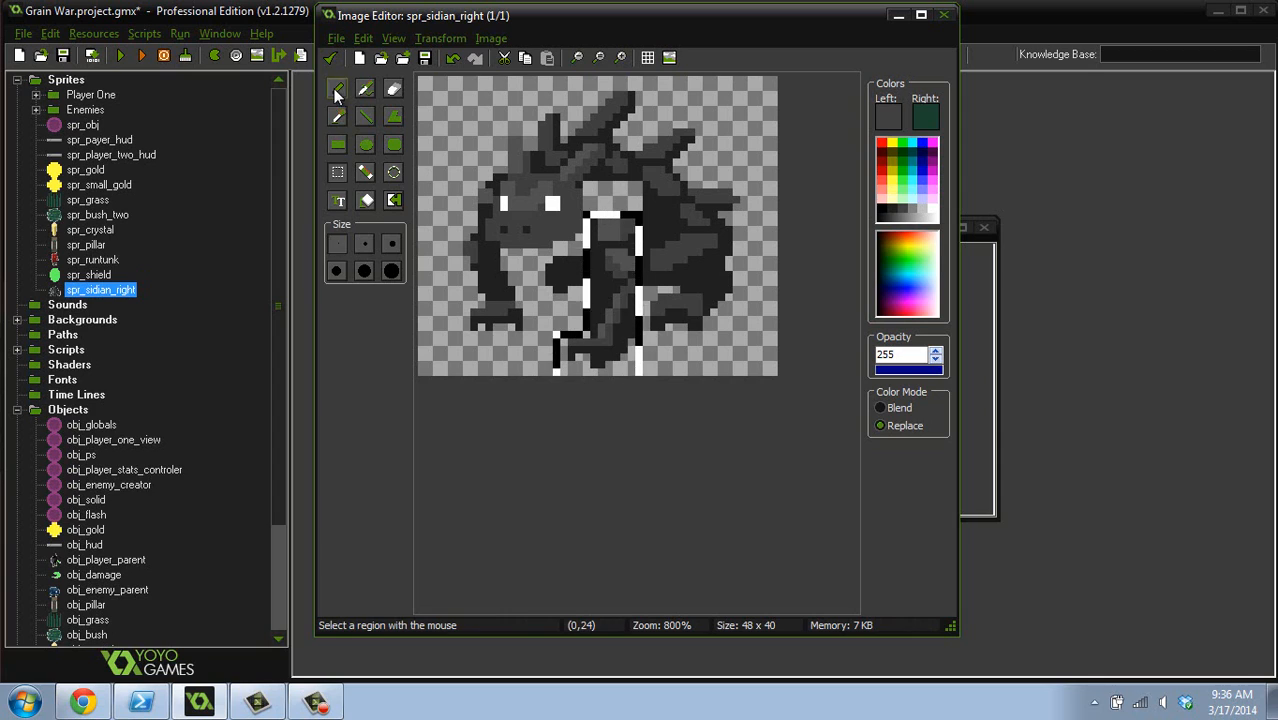
ctrl+click(610, 193)
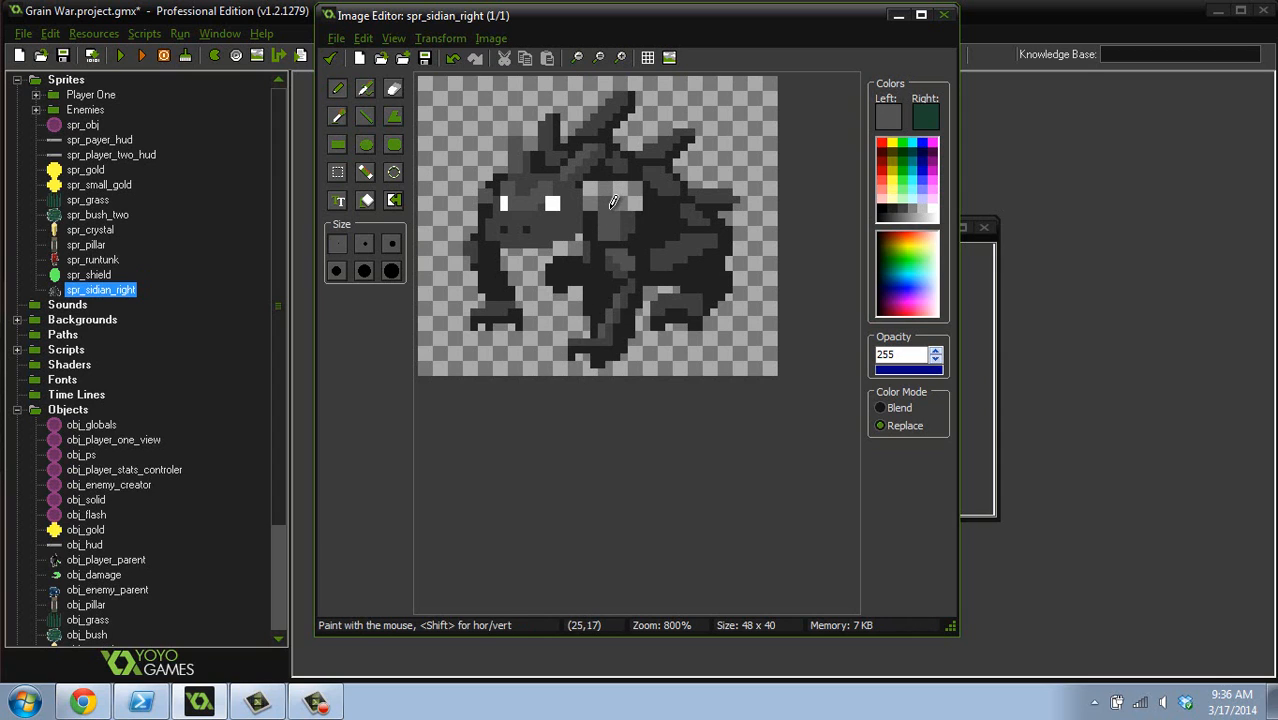
ctrl+click(624, 194)
ctrl+click(636, 207)
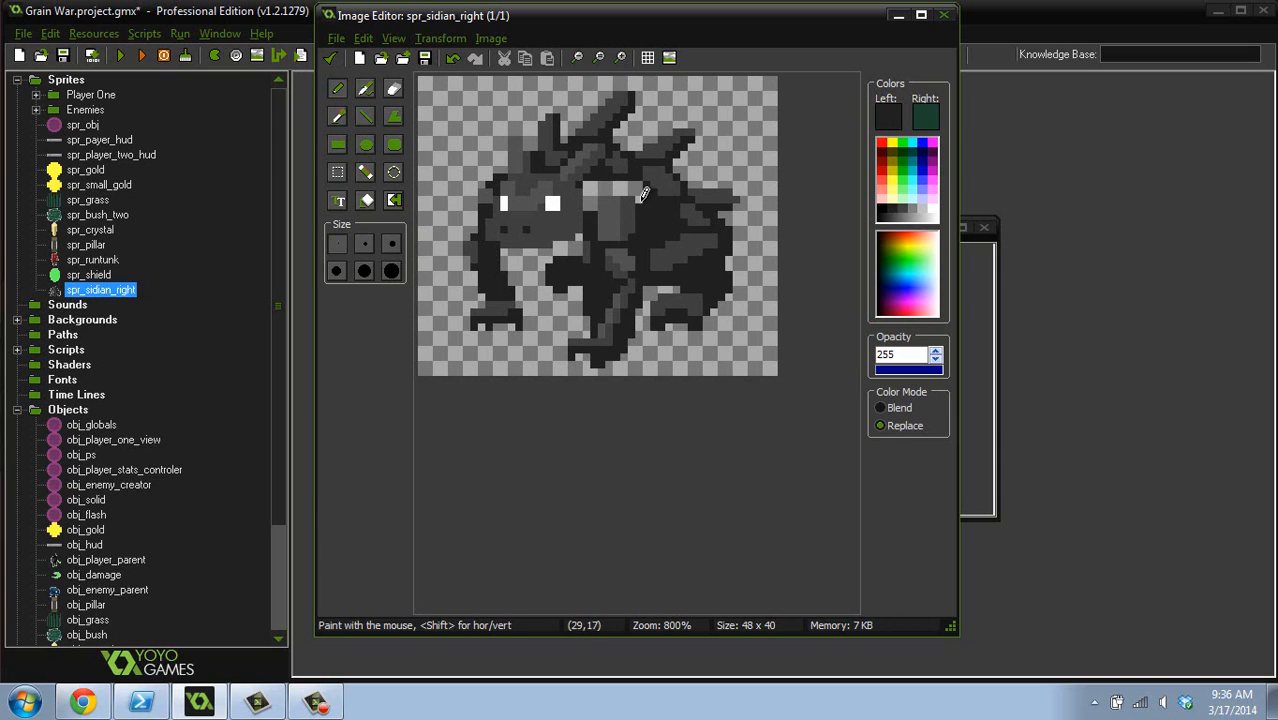
mouse_move(629, 183)
mouse_down()
mouse_move(586, 186)
mouse_move(590, 208)
mouse_move(596, 180)
mouse_move(629, 190)
mouse_move(598, 197)
mouse_up()
ctrl+click(615, 205)
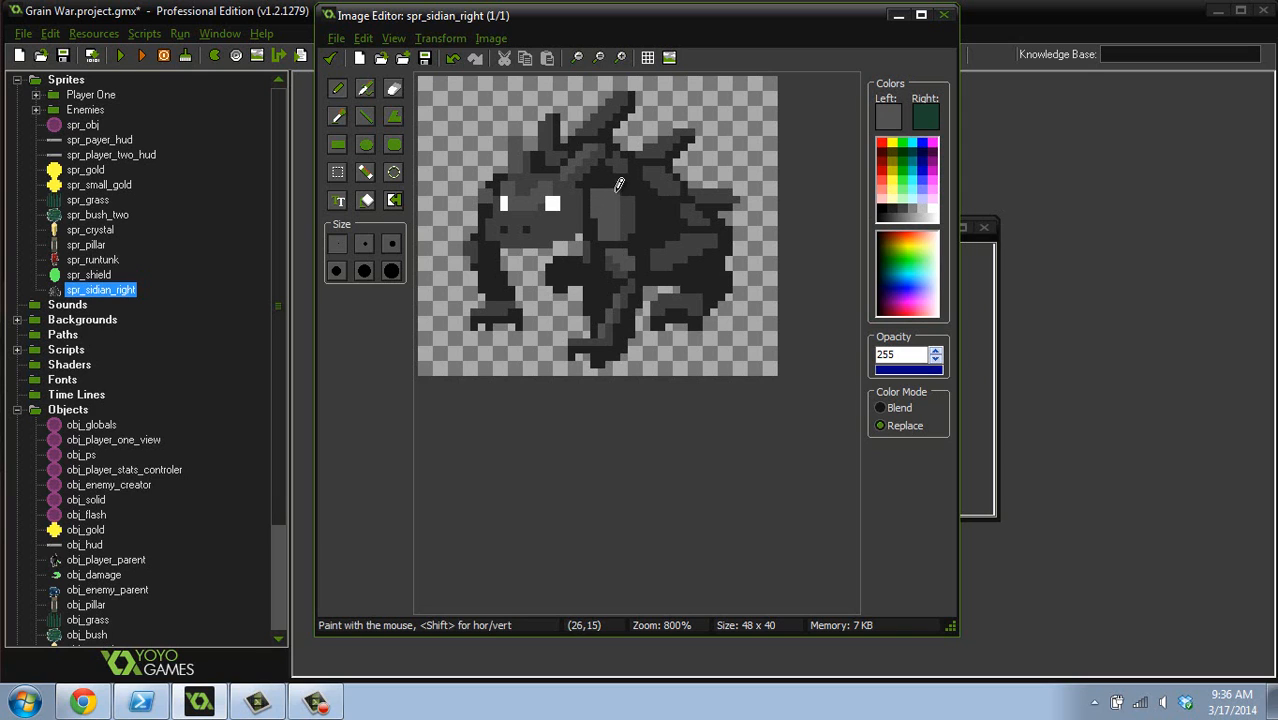
ctrl+scroll(671, 194, down, 2)
ctrl+scroll(624, 203, up, 2)
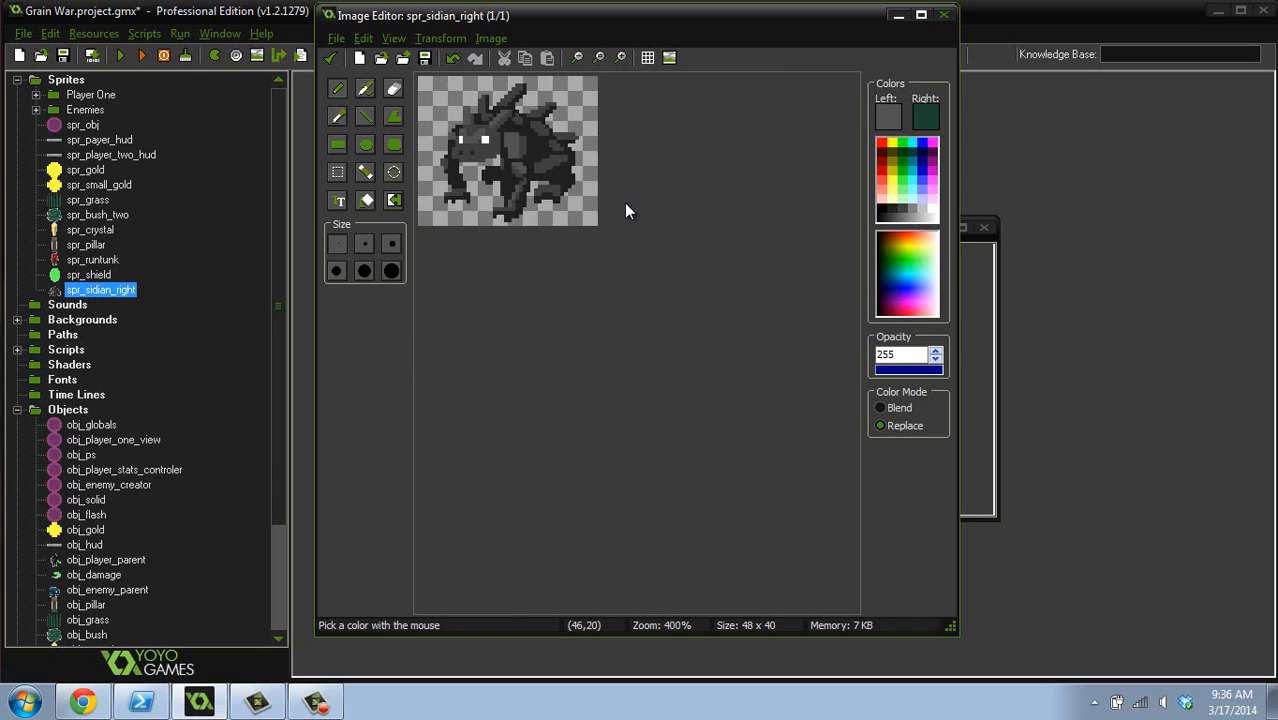
- Touch up the lowered leg, the body behind the jaw and the shoulder plate's edge using sampled transparency and grays
ctrl+click(589, 310)
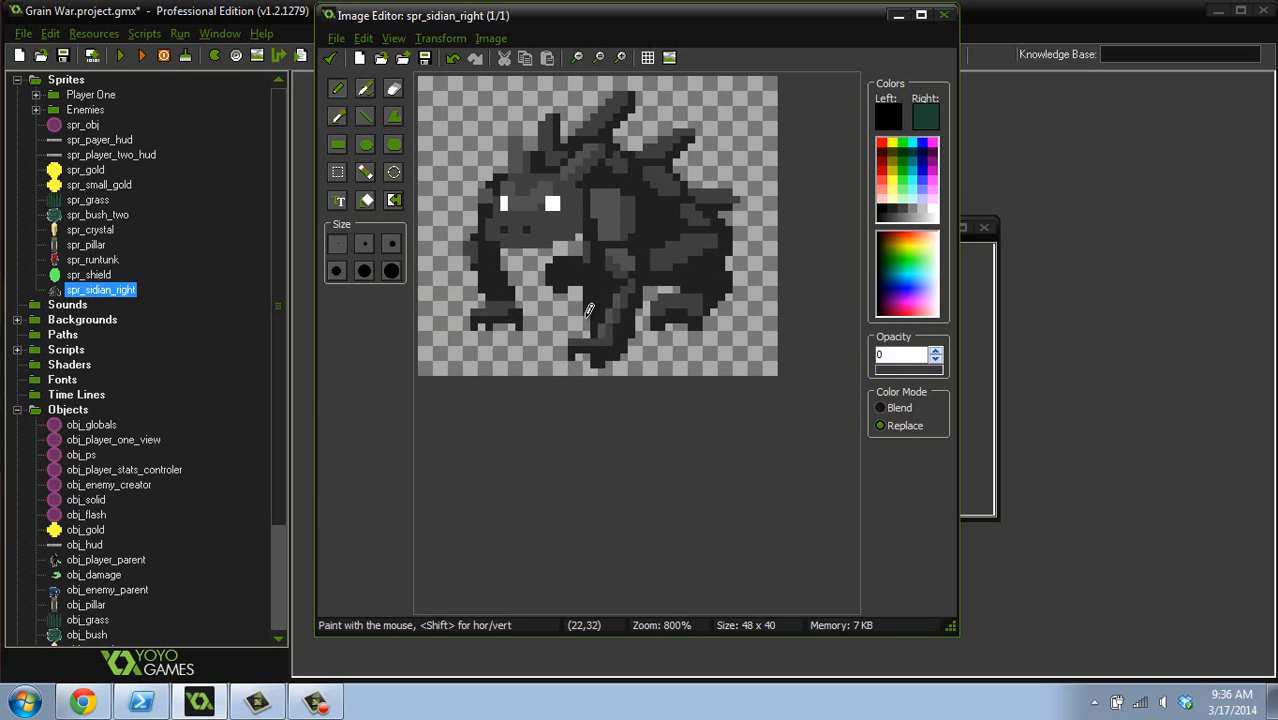
ctrl+click(598, 263)
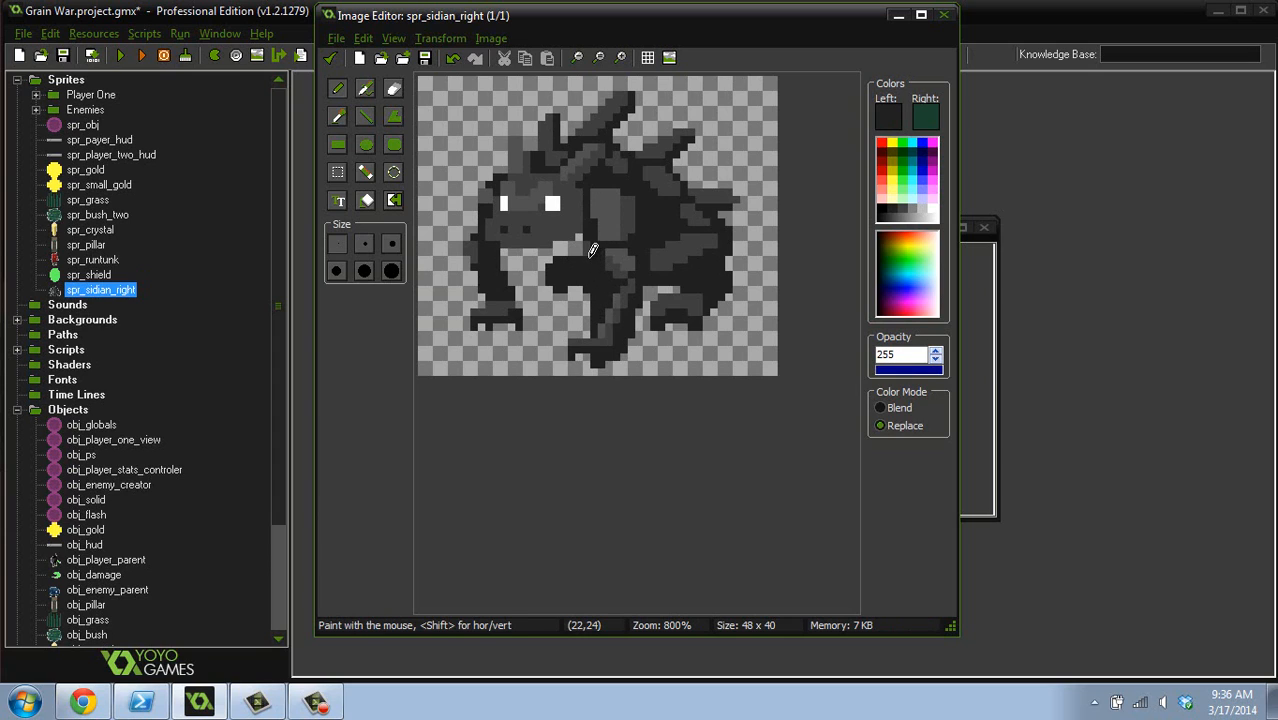
ctrl+click(590, 200)
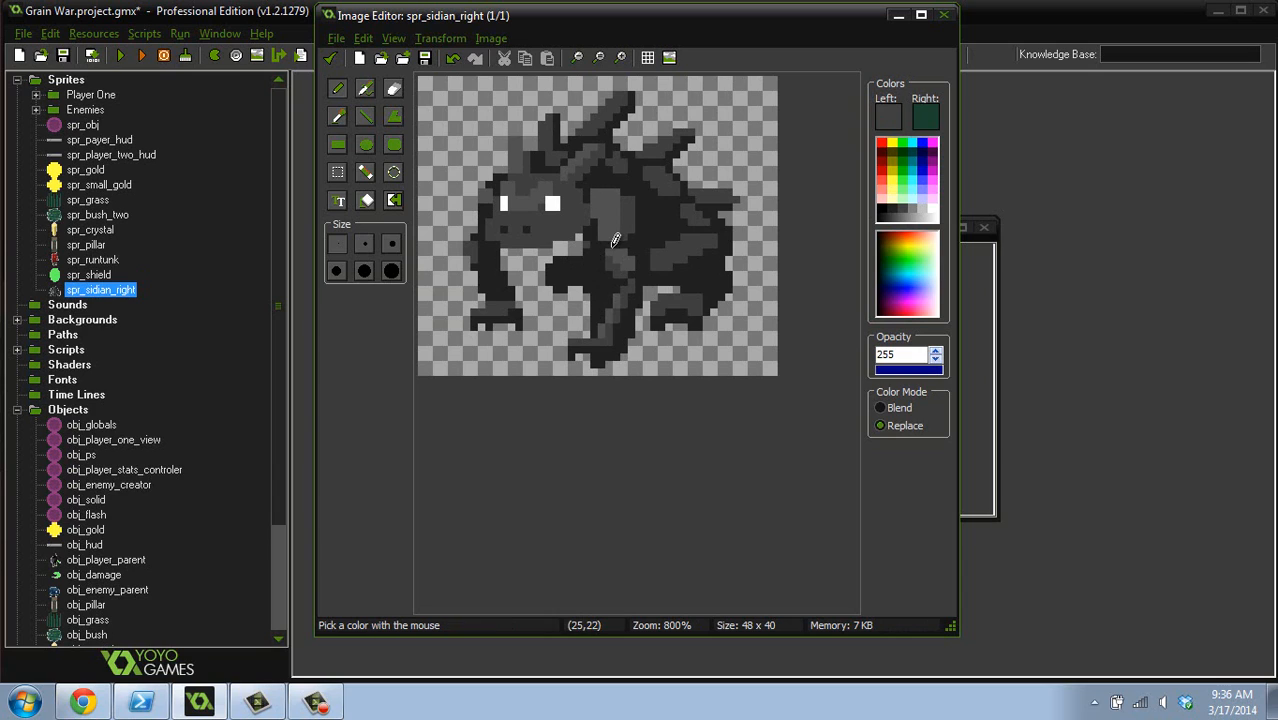
ctrl+click(598, 247)
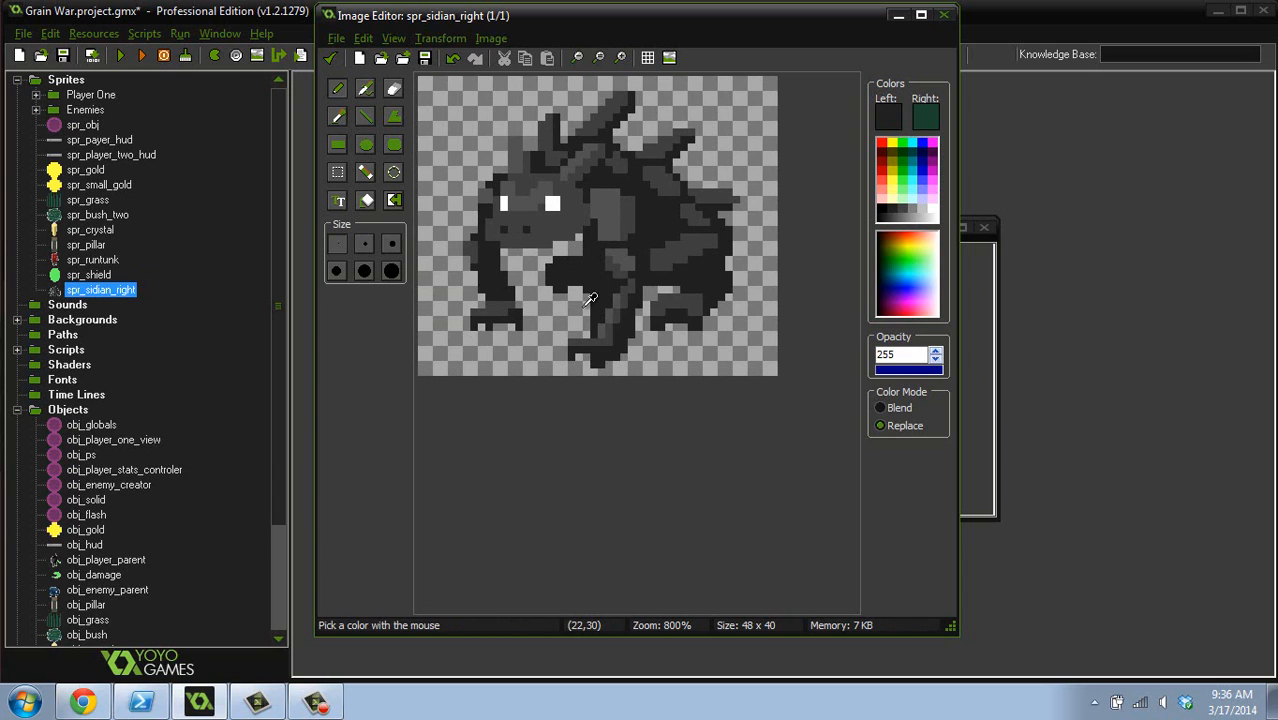
- Erase pixels at the front of the near leg just under the chest using sampled transparency
ctrl+click(593, 282)
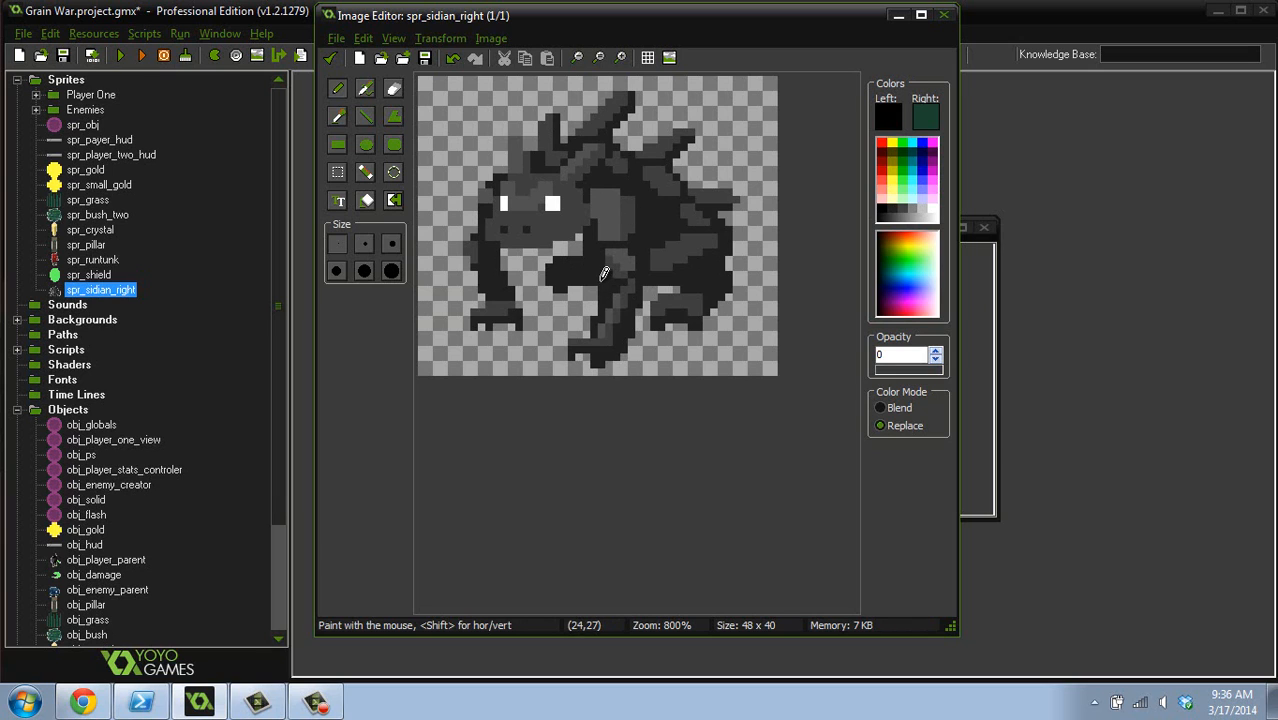
ctrl+scroll(666, 178, down, 2)
ctrl+scroll(653, 184, up, 2)
ctrl+scroll(679, 198, down, 2)
ctrl+scroll(674, 199, up, 3)
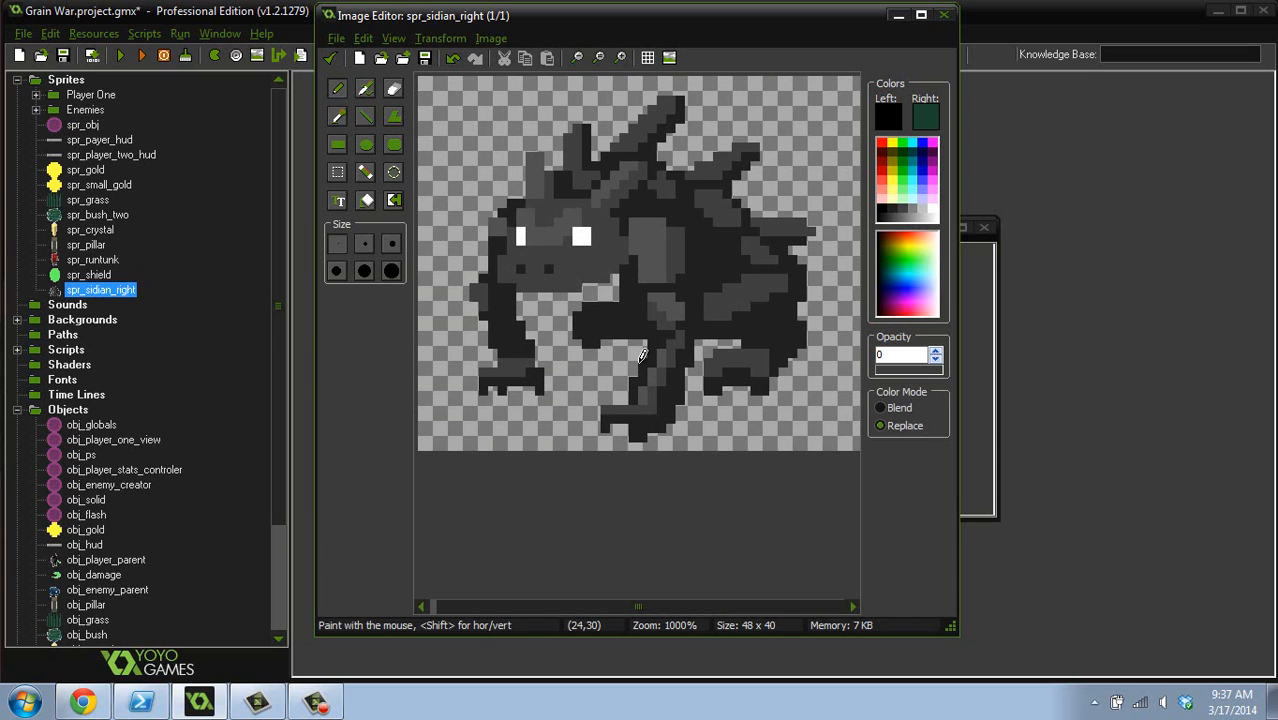
- Touch up the near front leg's front edge and upper part with sampled dark and medium grays
ctrl+click(636, 385)
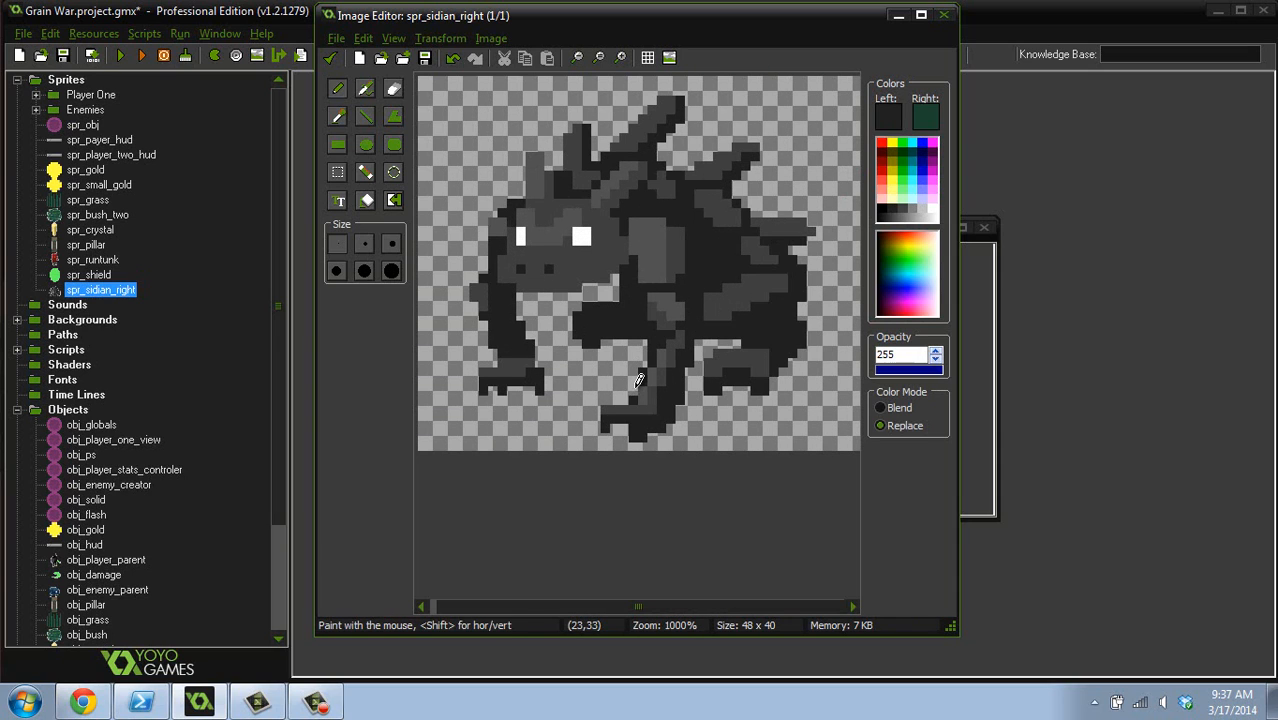
ctrl+scroll(673, 250, down, 3)
ctrl+scroll(671, 242, up, 3)
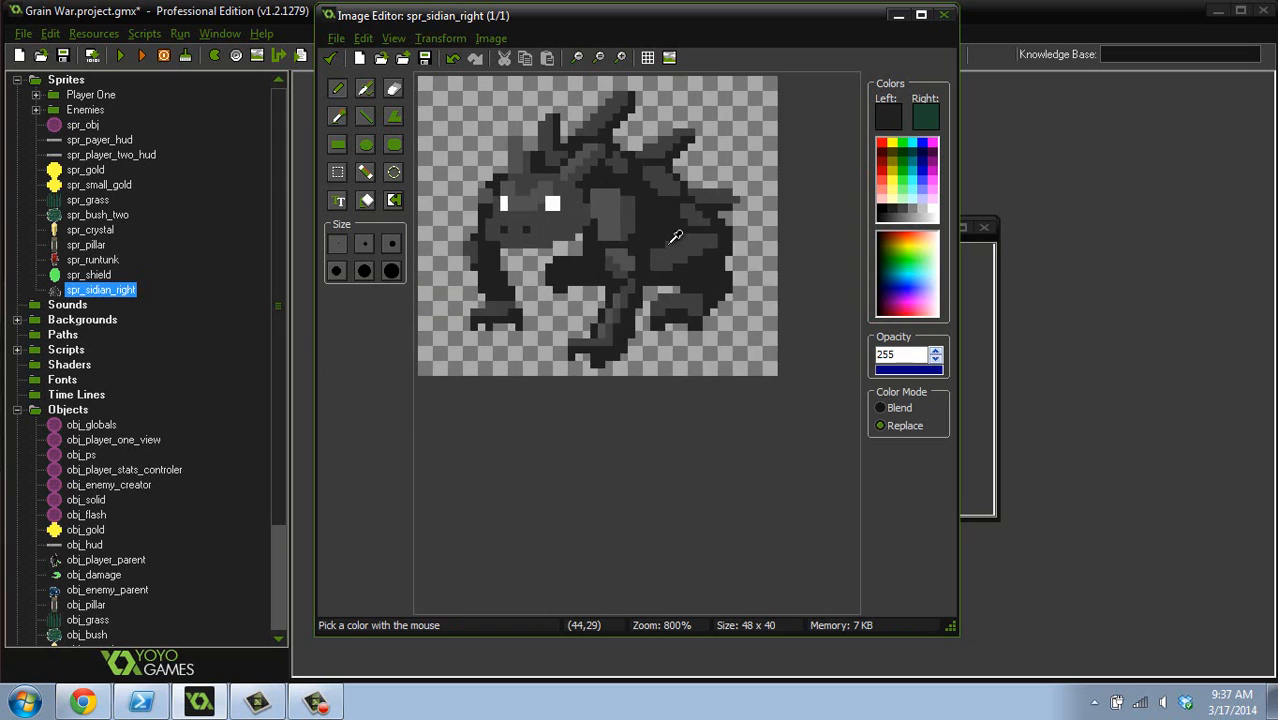
ctrl+click(677, 335)
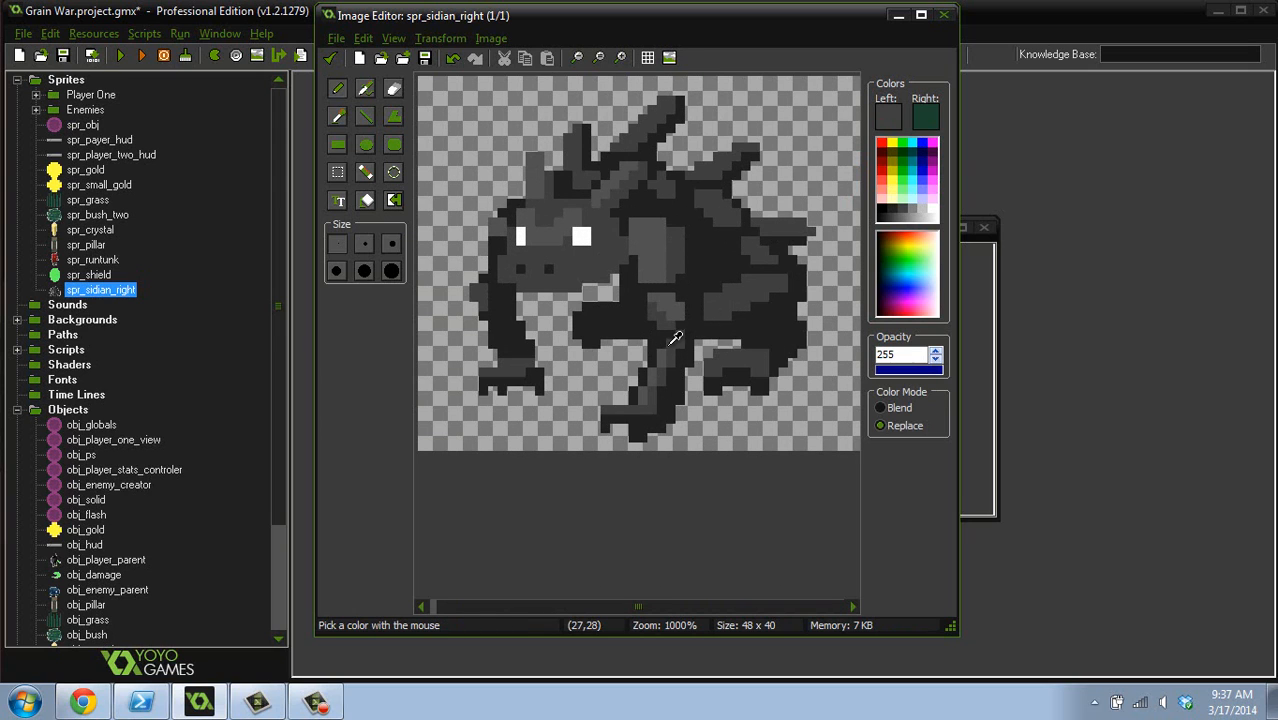
- Trim the shoulder plate's front edge by painting over it in the sampled dark body gray
ctrl+scroll(738, 242, down, 2)
ctrl+scroll(738, 237, down, 1)
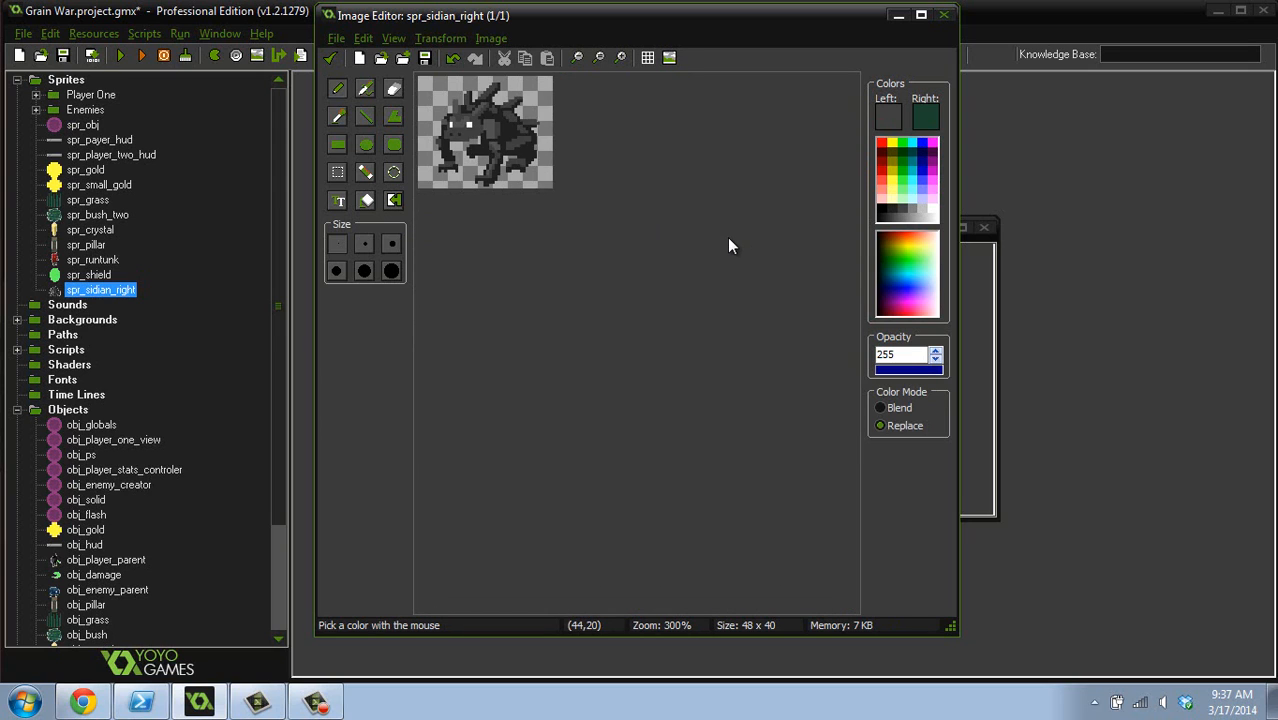
ctrl+scroll(727, 237, up, 2)
ctrl+scroll(717, 237, down, 1)
ctrl+scroll(717, 237, up, 2)
ctrl+click(640, 197)
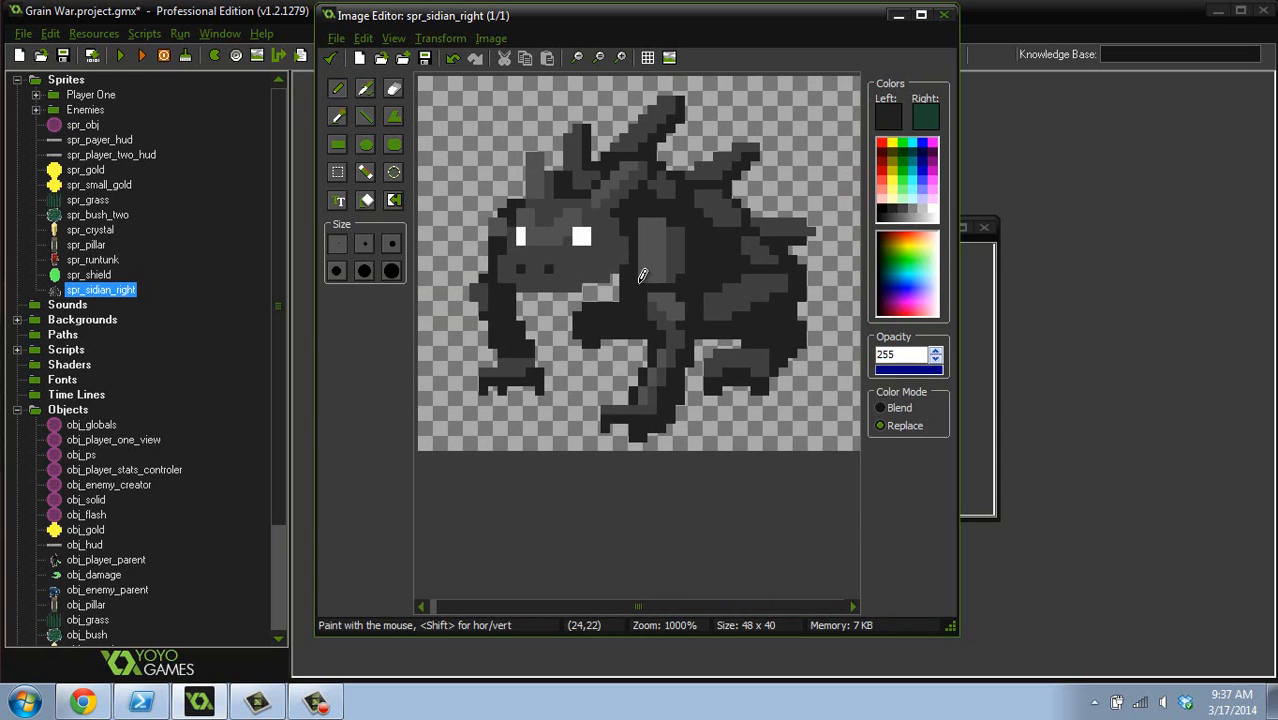
ctrl+scroll(657, 200, down, 1)
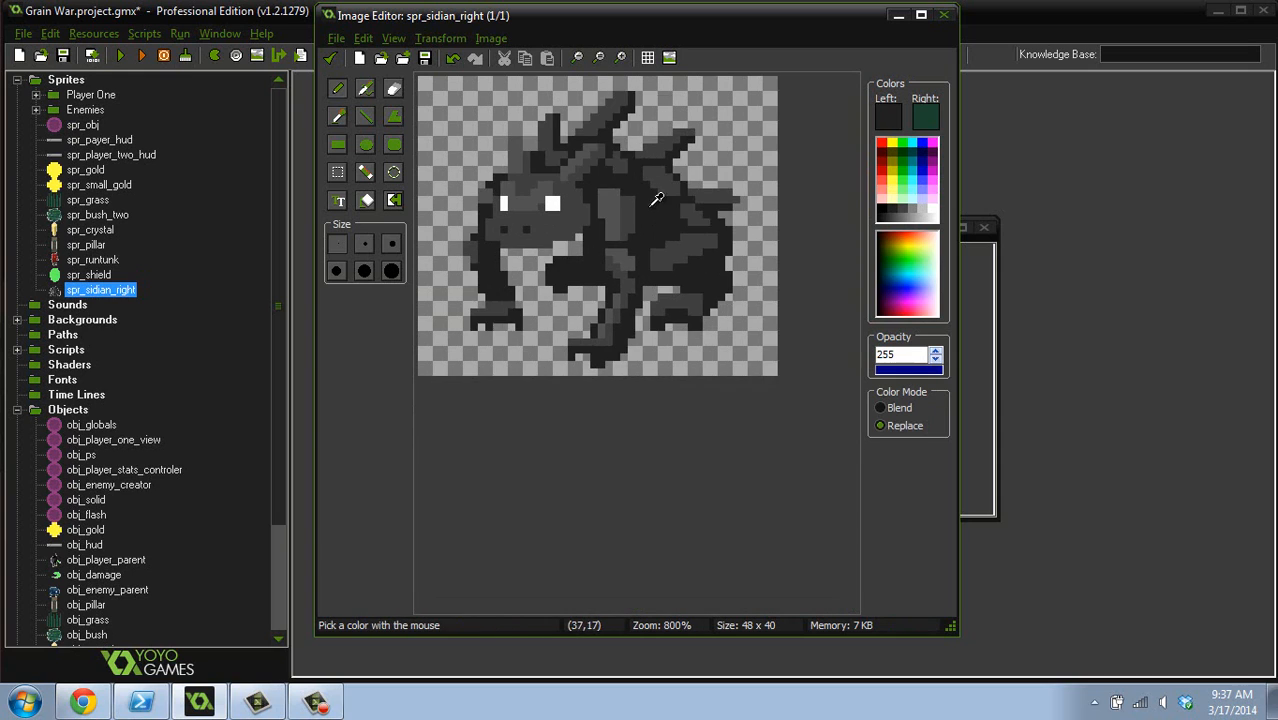
- Accept the edited image and close the spr_sidian_right sprite with its changes kept
click(329, 59)
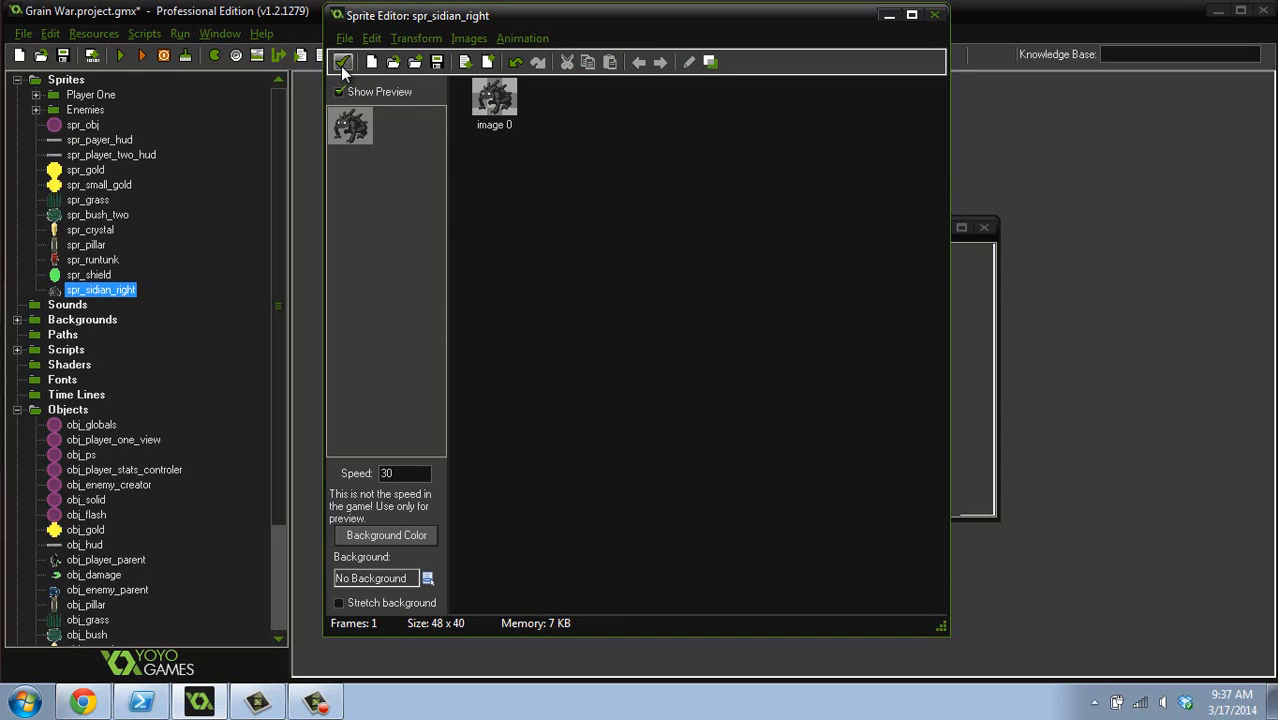
click(341, 62)
click(513, 496)
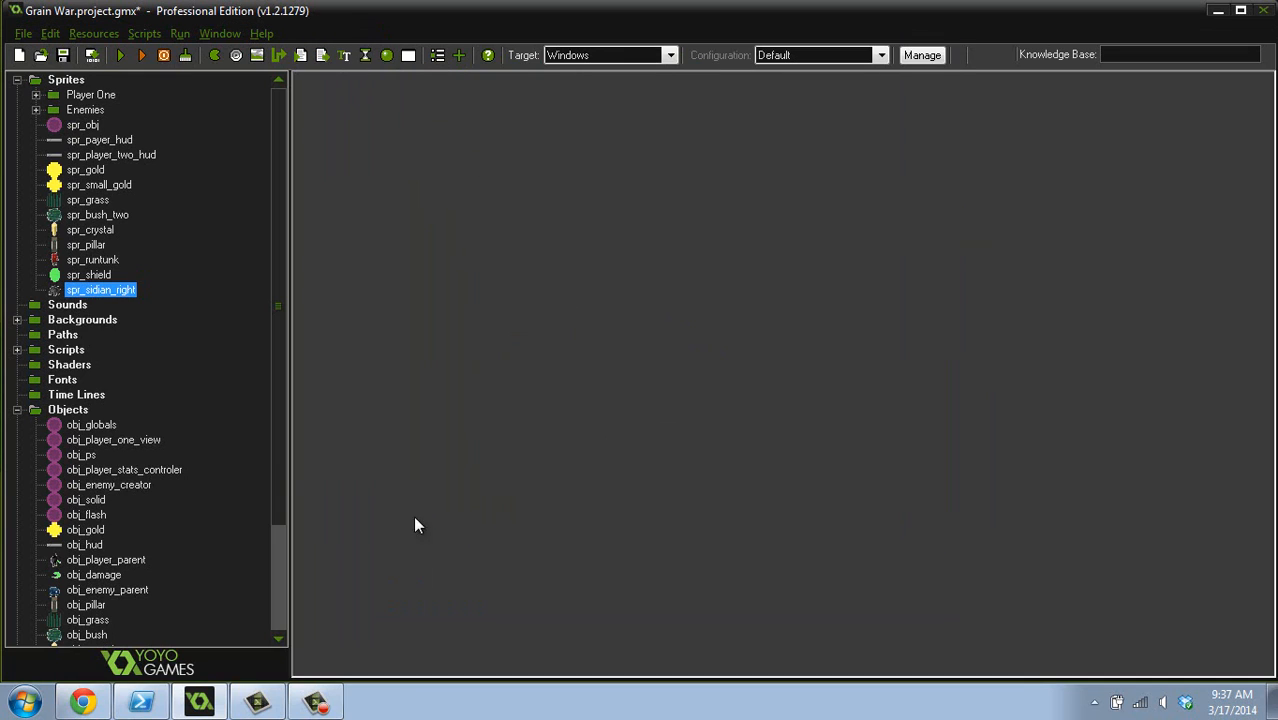
- Open room_arena without its grid, examine how obj_sidian looks against the ground up close, and close the room
scroll(275, 457, down, 3)
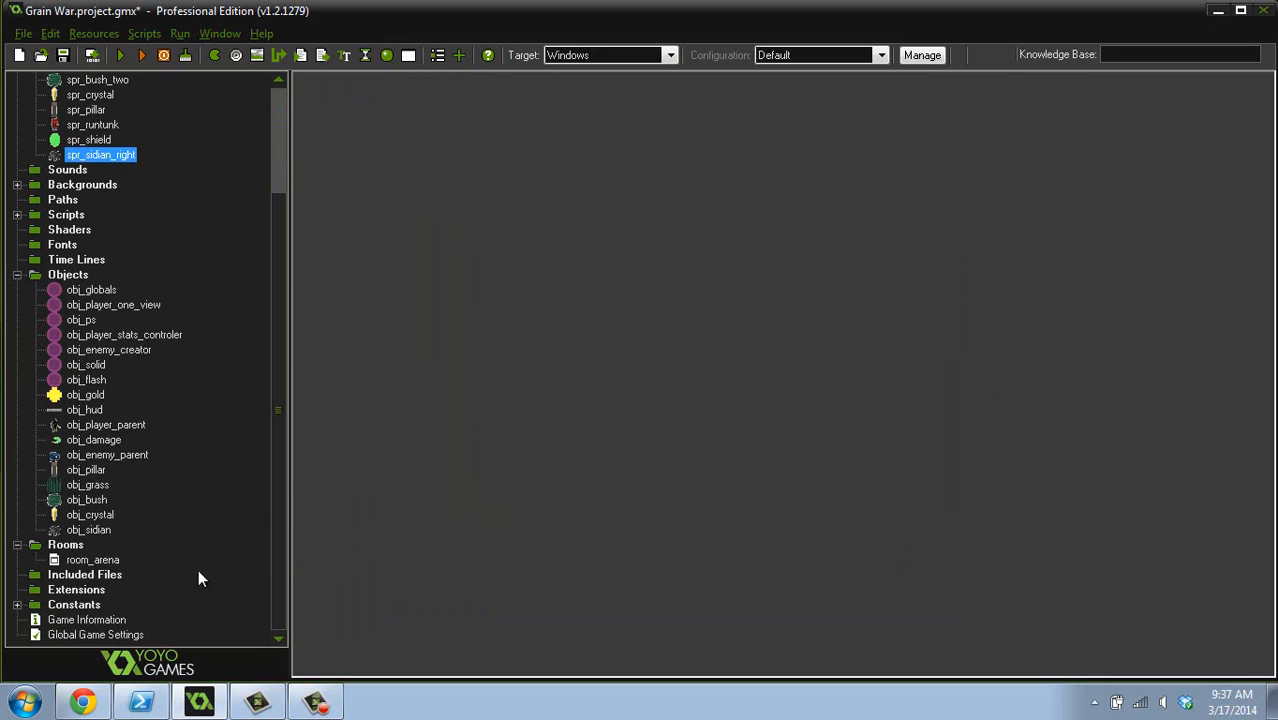
click(98, 562)
double_click(100, 563)
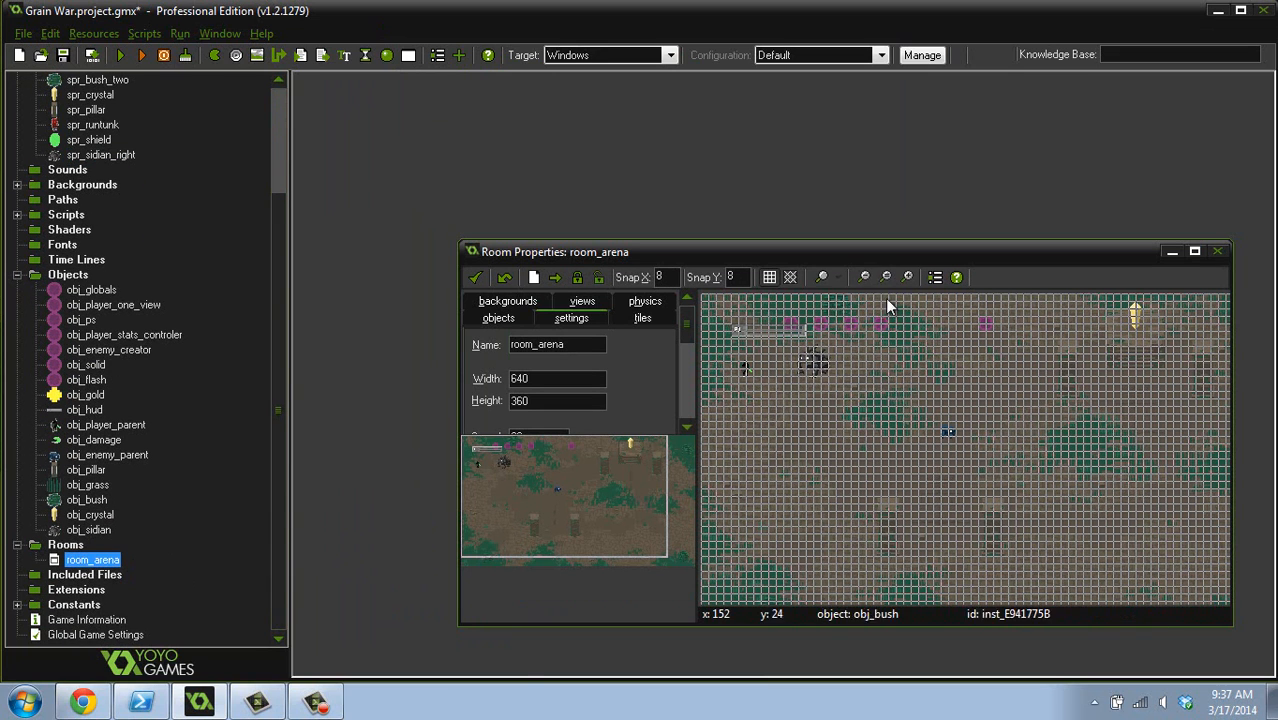
click(776, 281)
scroll(877, 349, up, 2)
scroll(762, 376, down, 4)
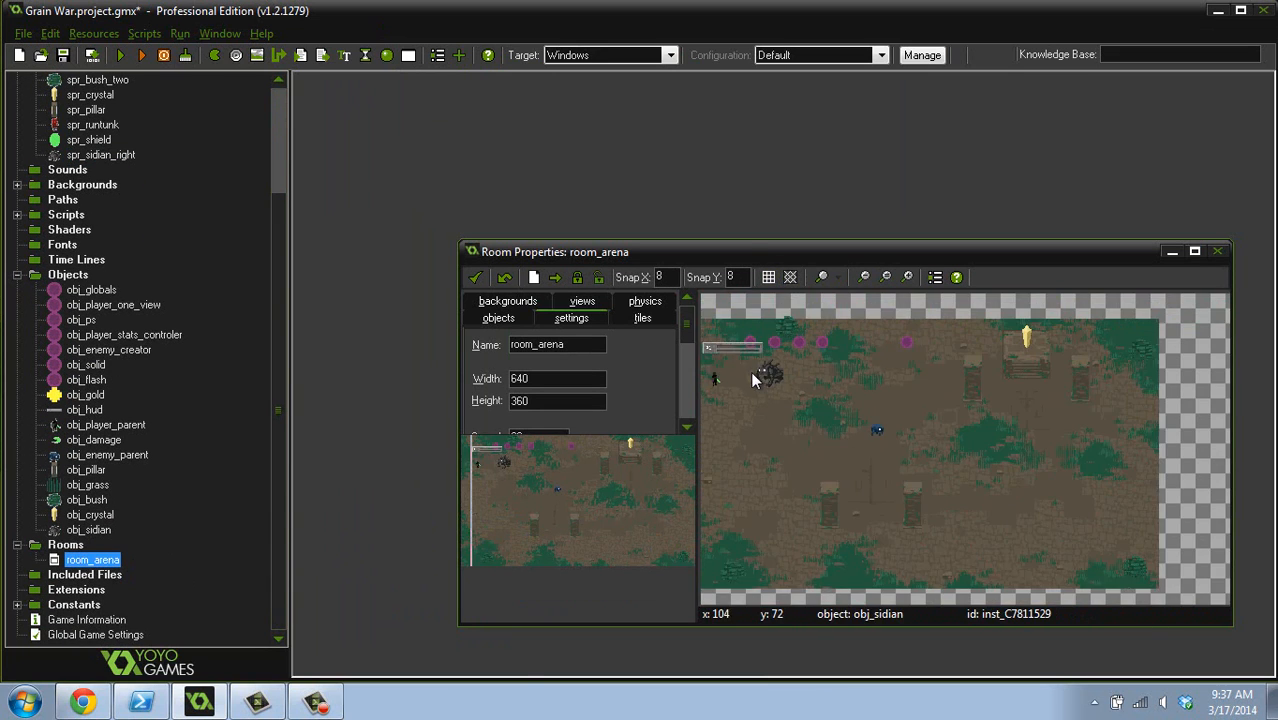
scroll(723, 374, up, 2)
scroll(724, 376, up, 2)
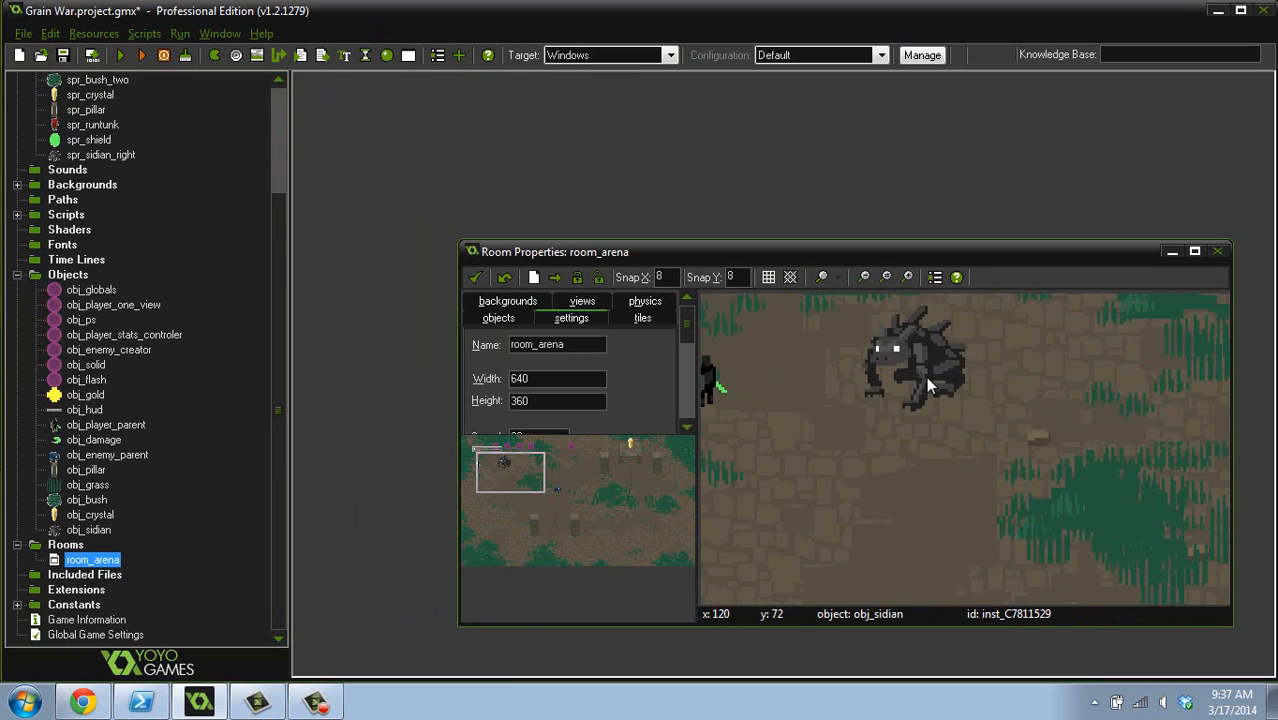
click(478, 279)
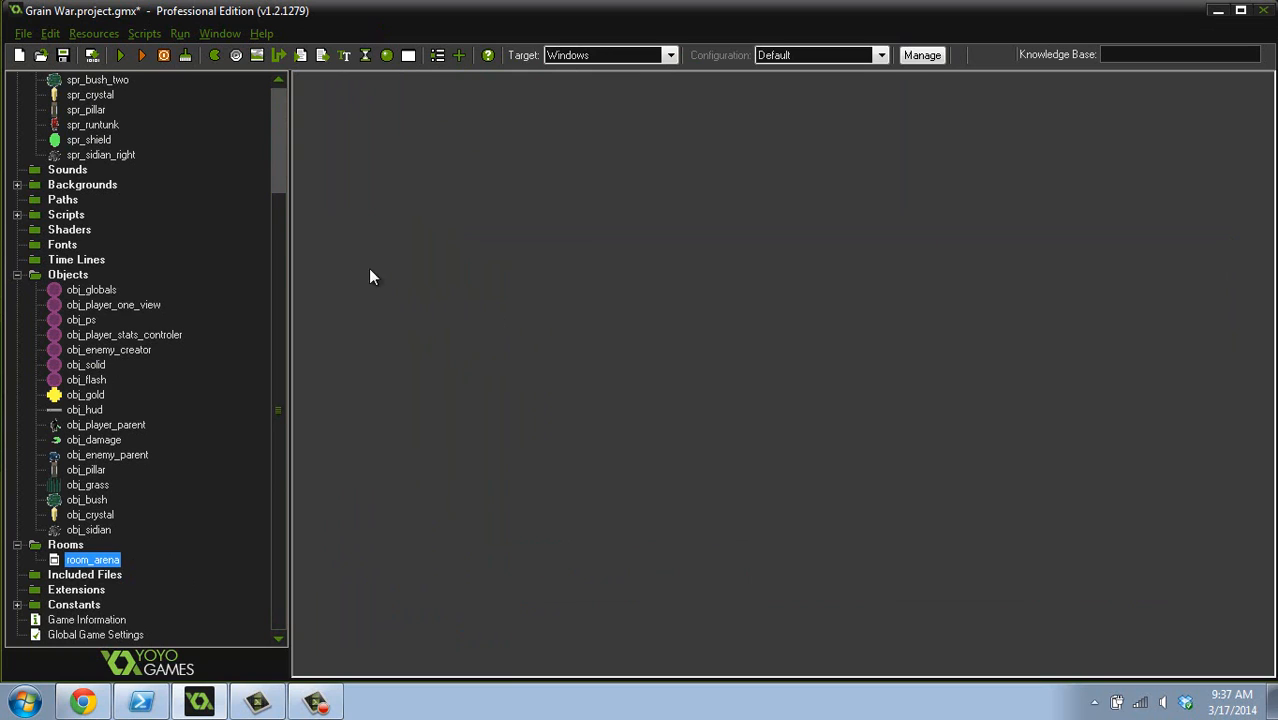
- Reopen the spr_sidian_right sprite's only frame for pixel editing
double_click(98, 155)
click(547, 369)
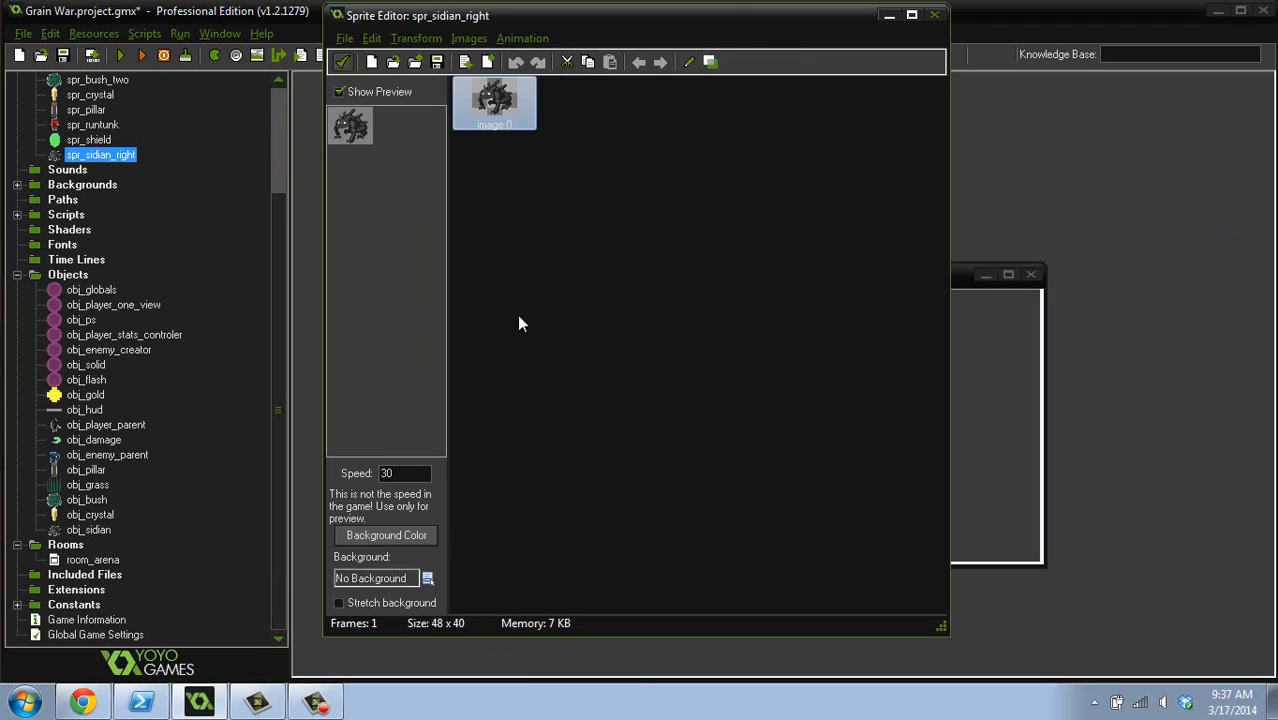
double_click(504, 117)
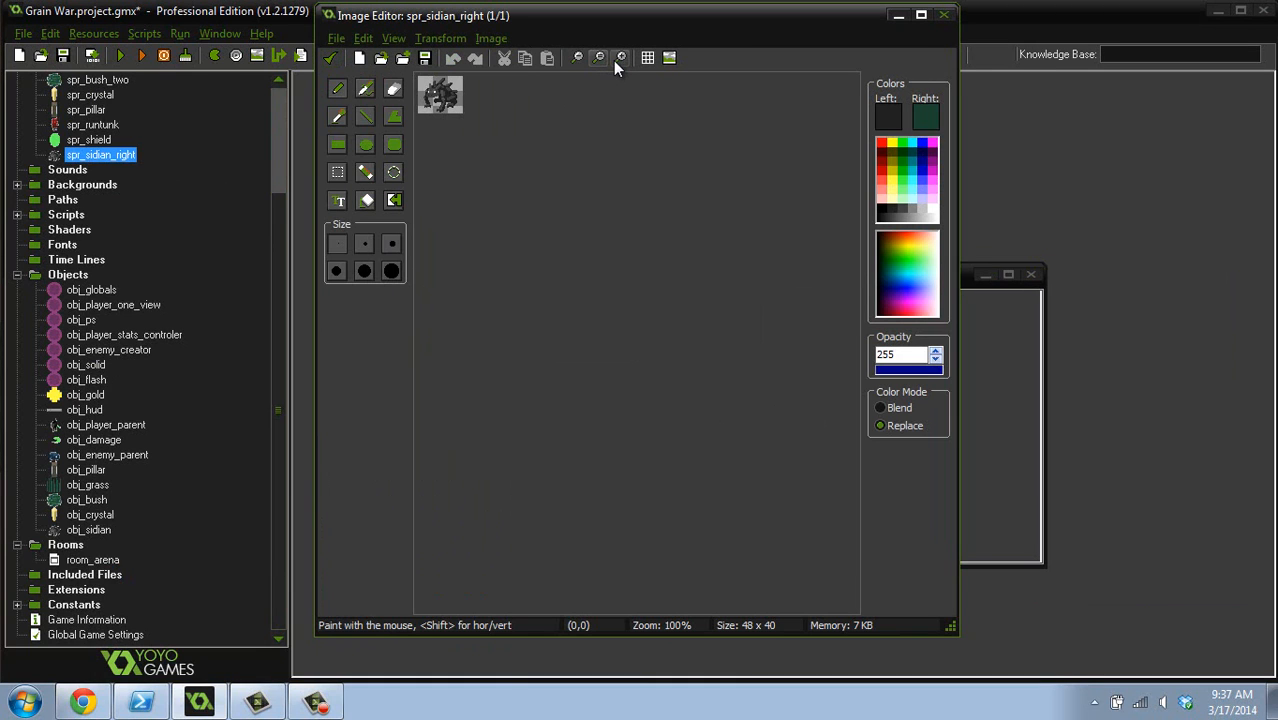
click(618, 59)
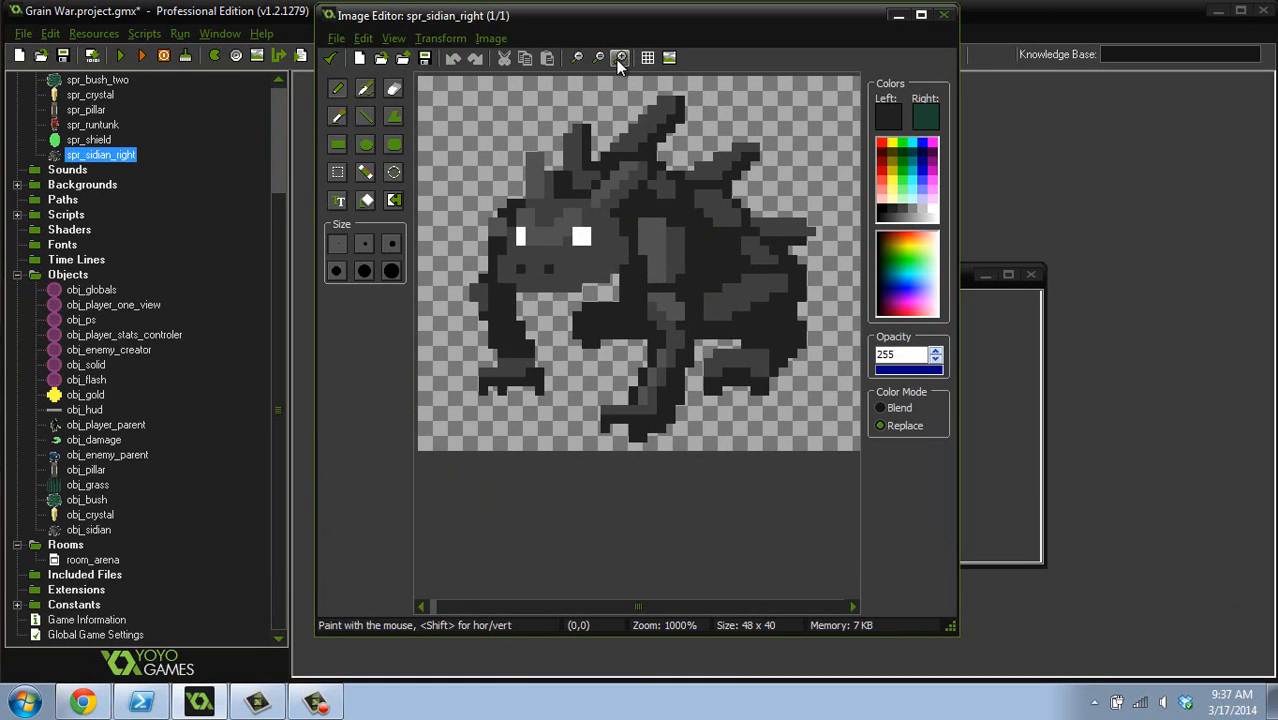
click(492, 38)
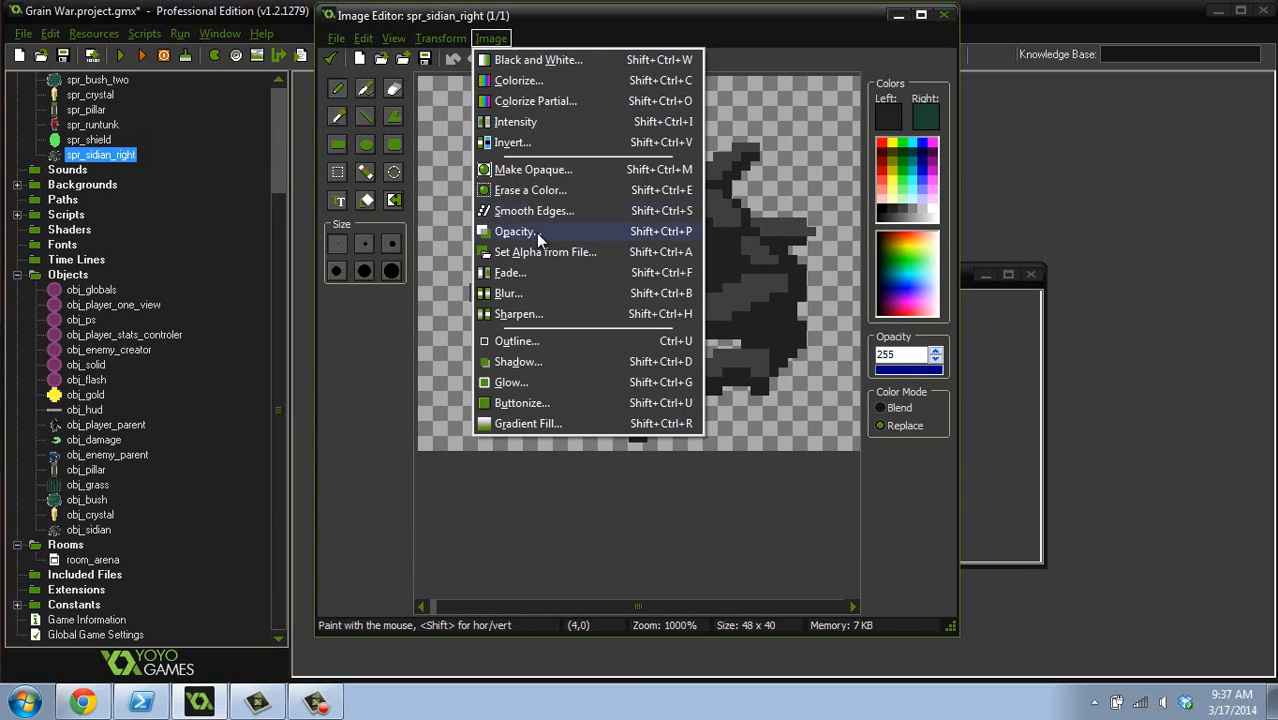
click(516, 122)
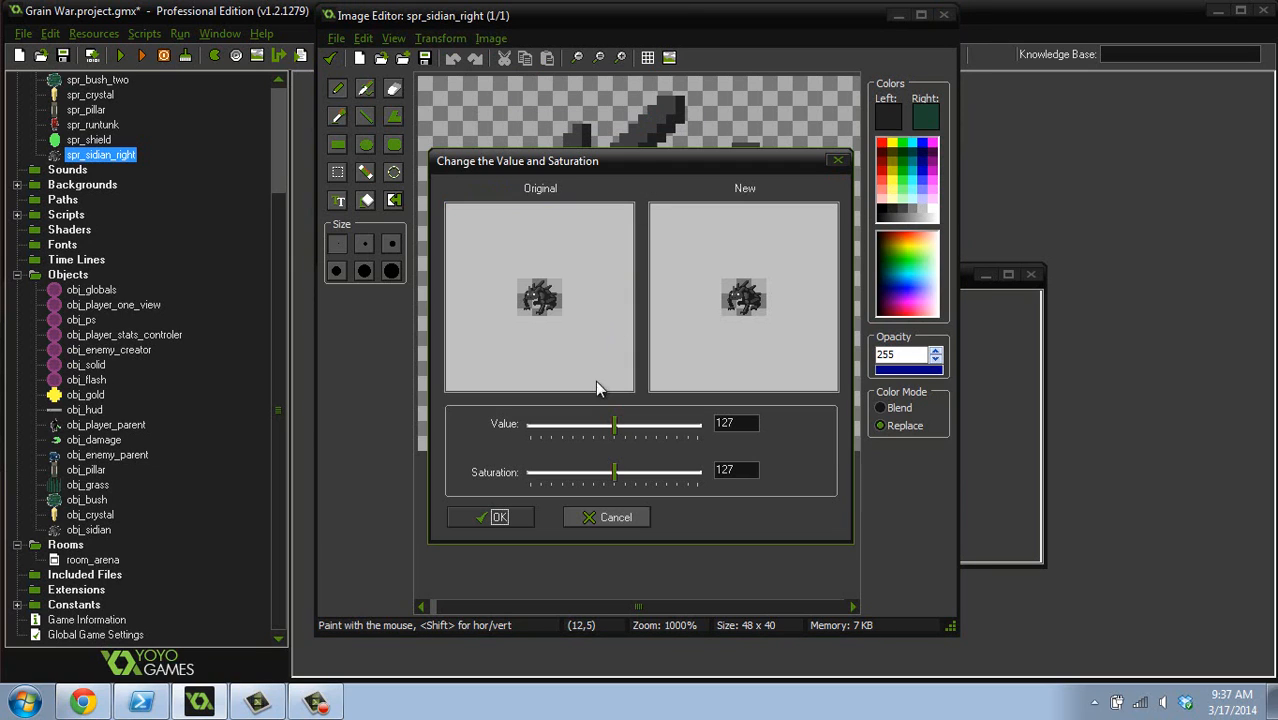
click(838, 160)
click(458, 40)
mouse_move(500, 48)
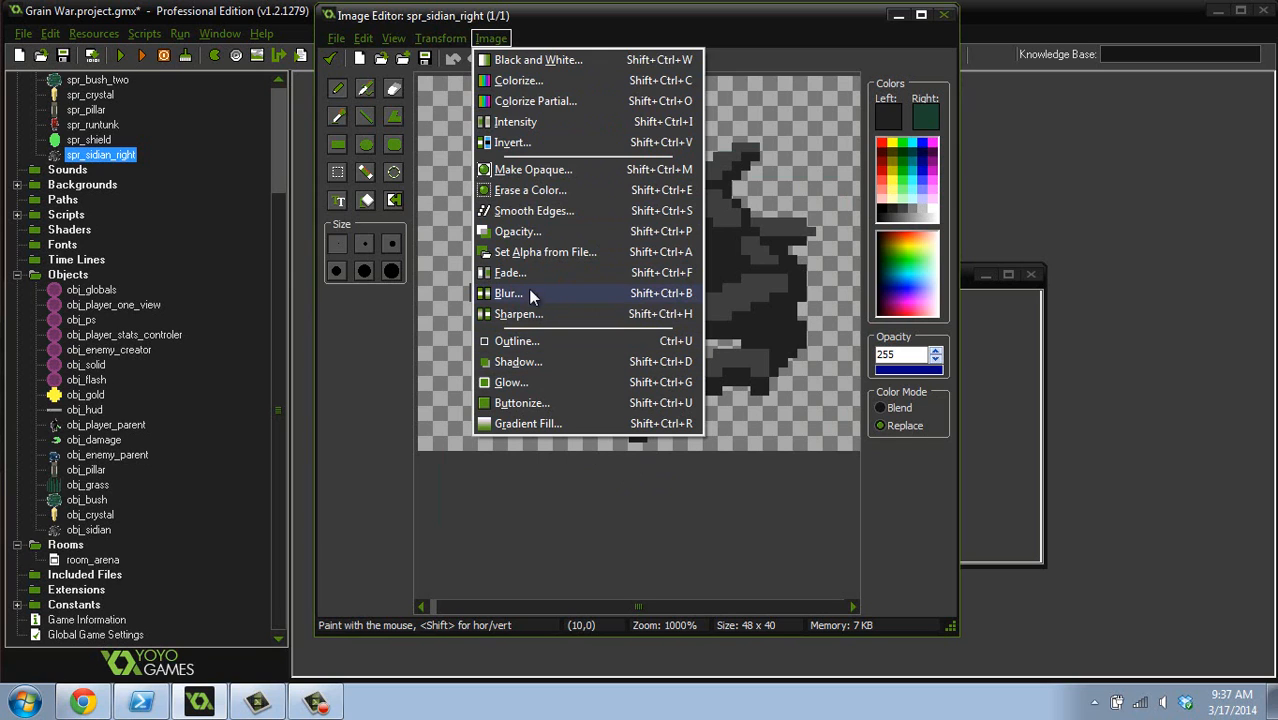
mouse_move(445, 42)
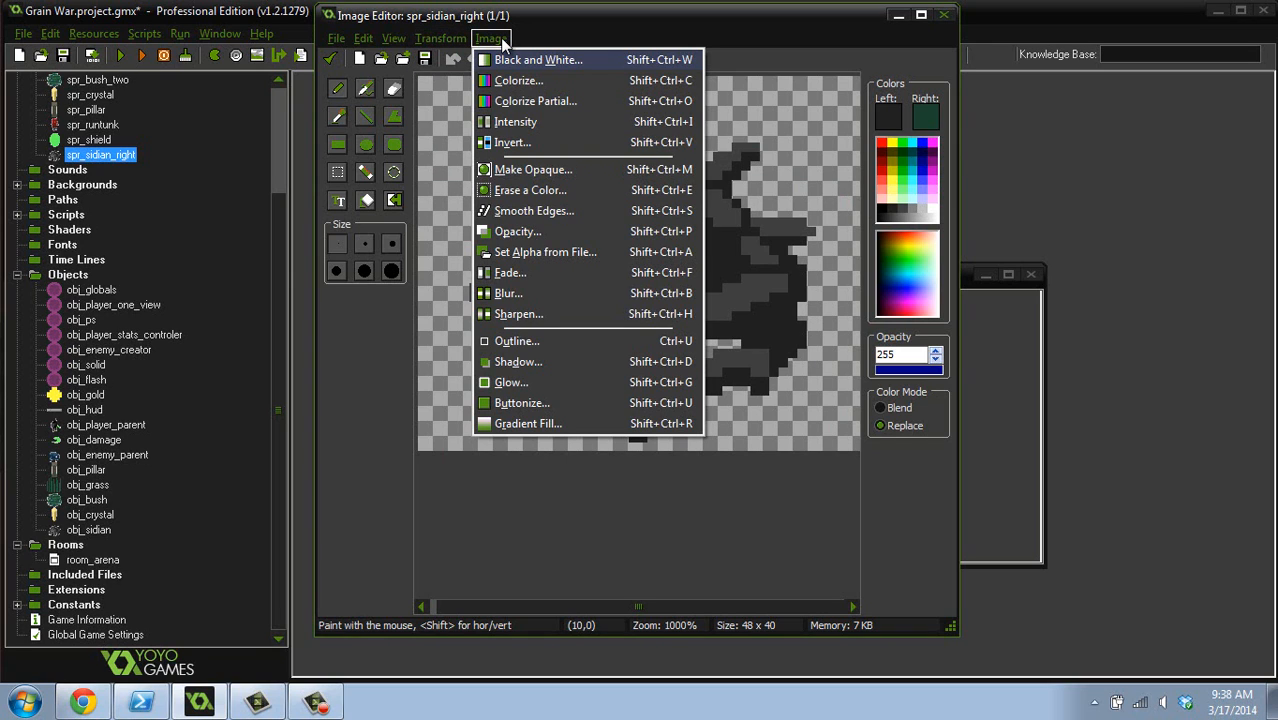
click(426, 137)
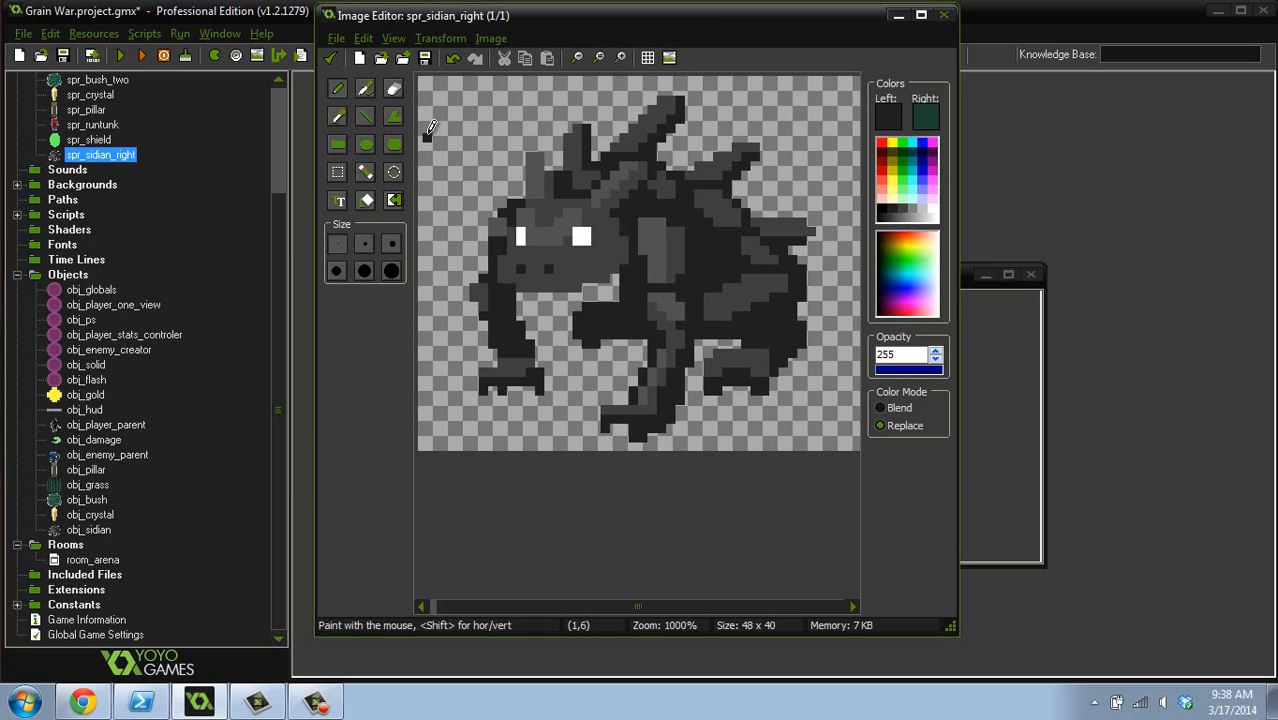
ctrl+click(507, 130)
click(426, 137)
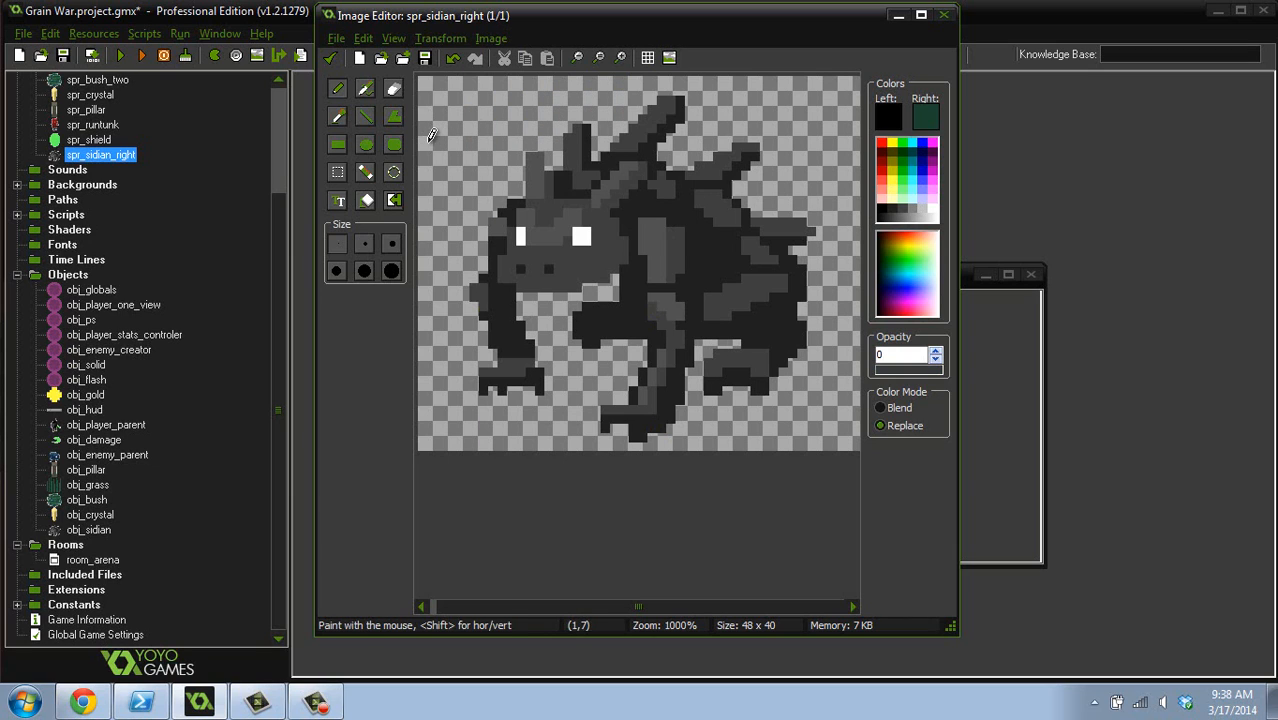
- Replace every pixel of the body's sampled dark gray with a slightly darker gray
ctrl+click(700, 213)
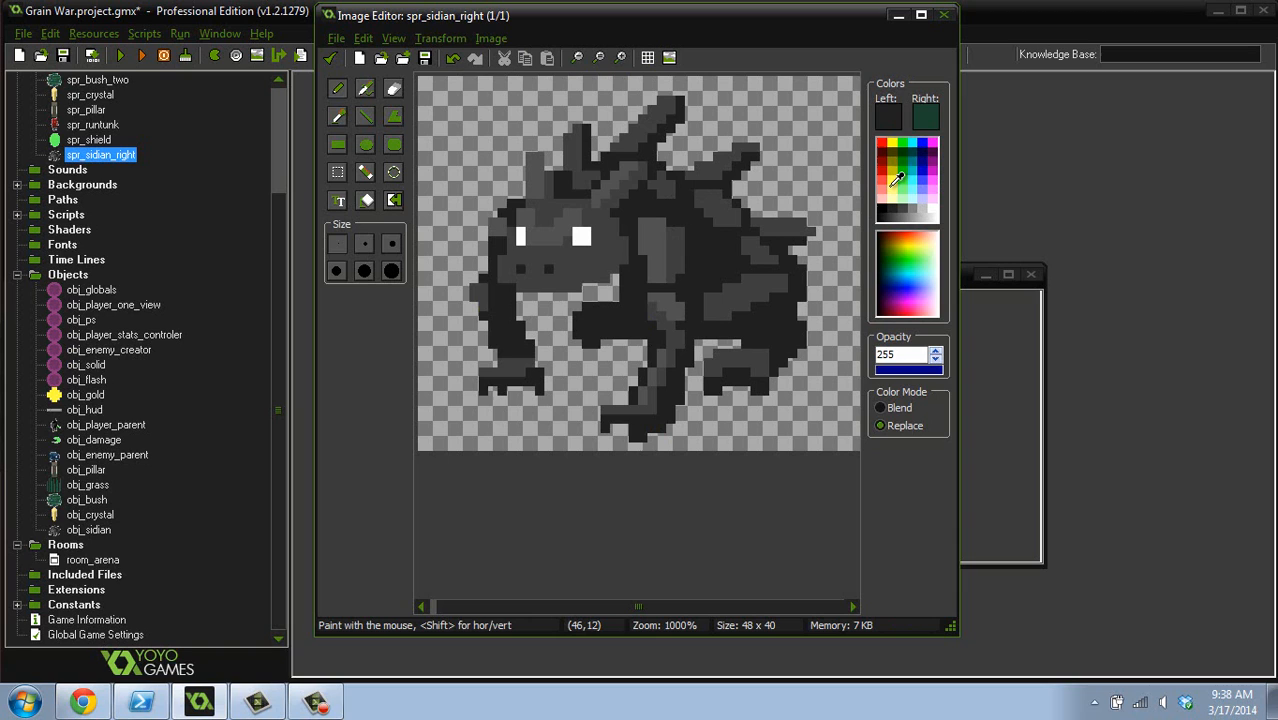
click(888, 113)
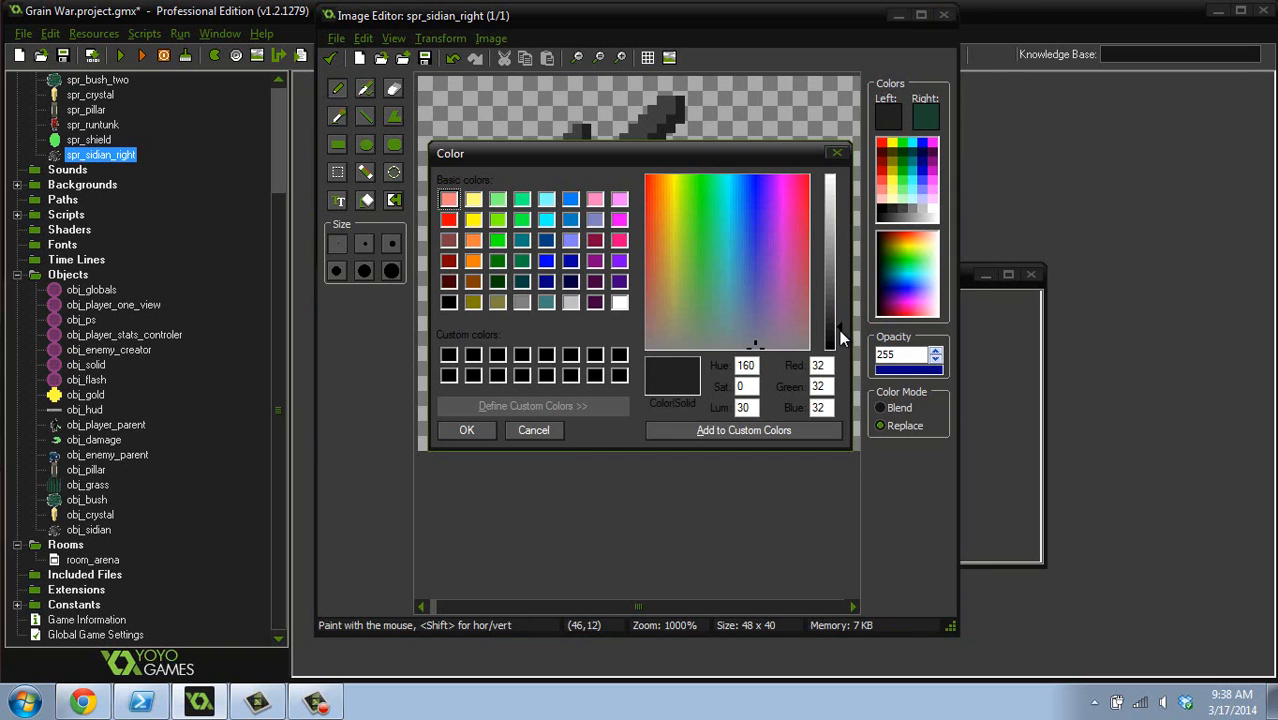
drag(839, 328, 839, 334)
click(464, 431)
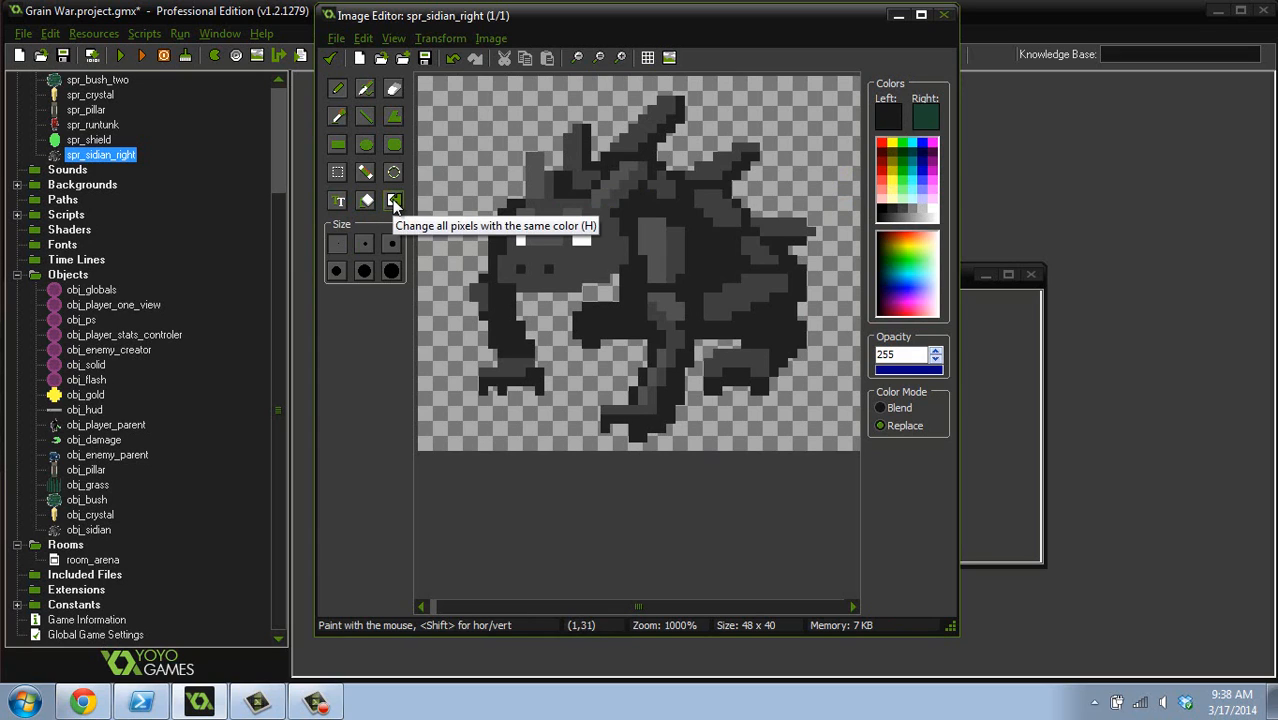
click(394, 202)
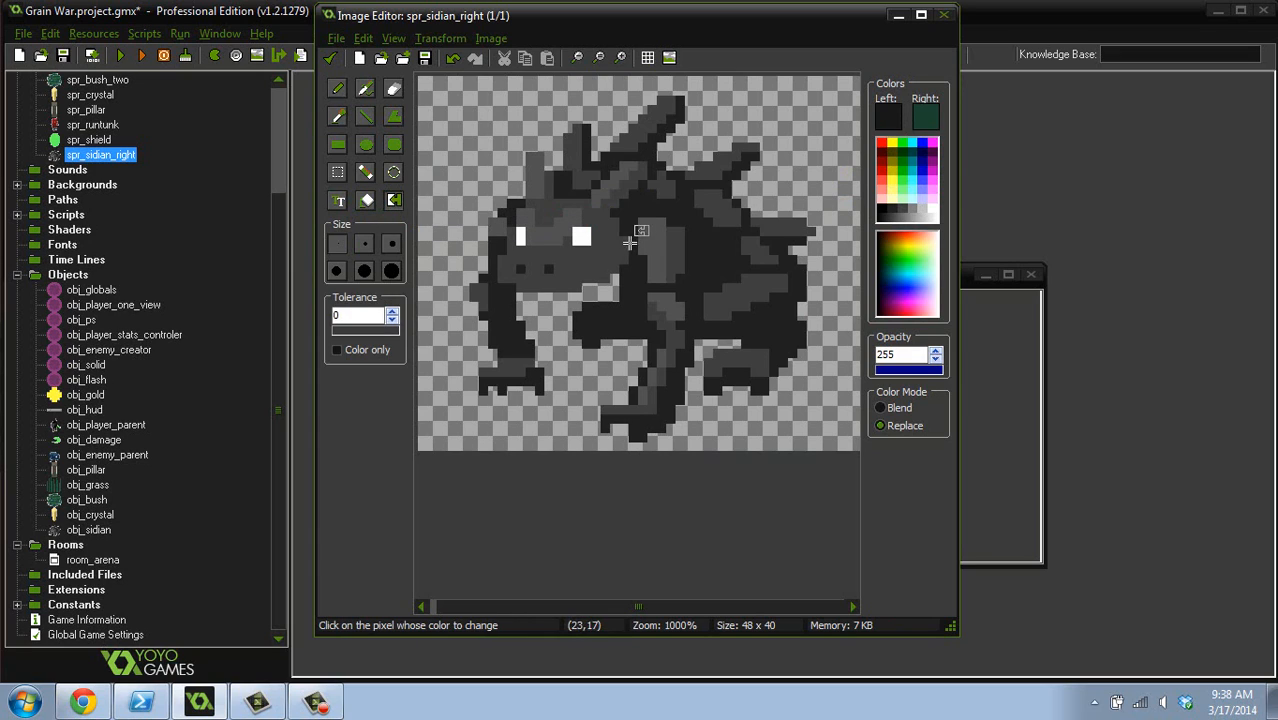
click(697, 232)
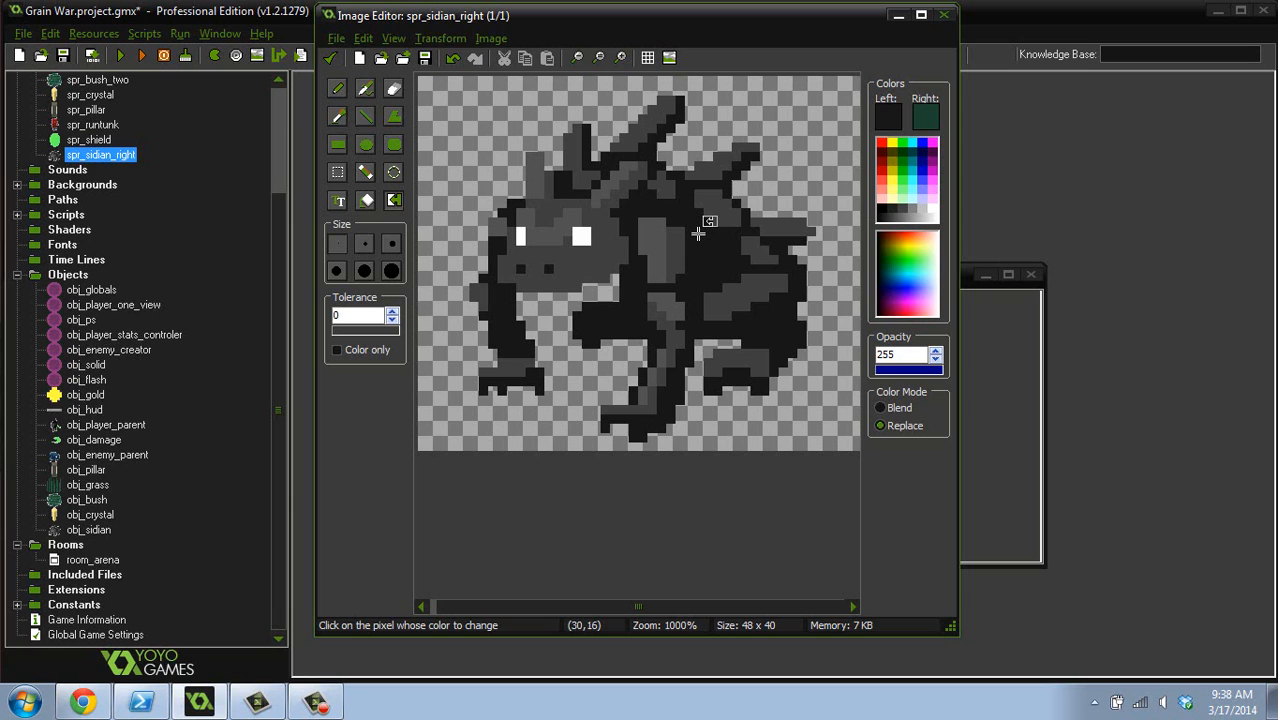
- Try replacing the sprite's medium gray with RGB 39, 39, 39, and undo the replacement
click(890, 112)
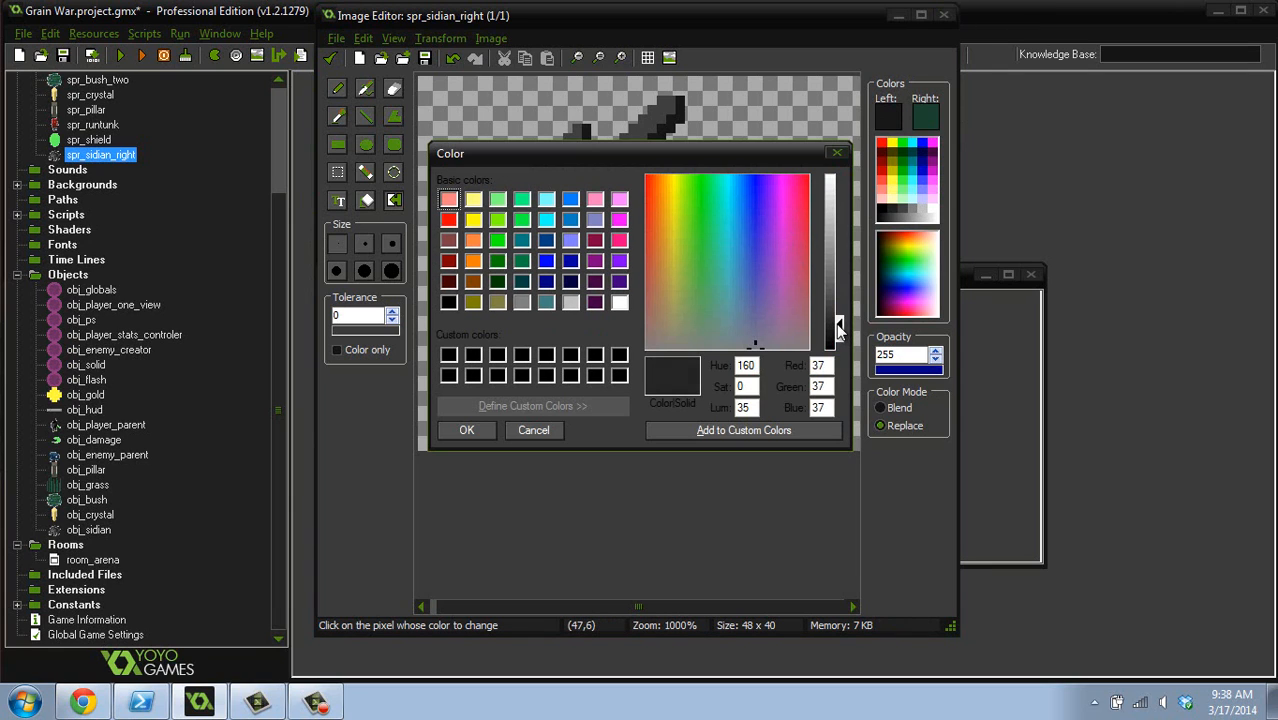
click(533, 430)
click(673, 256)
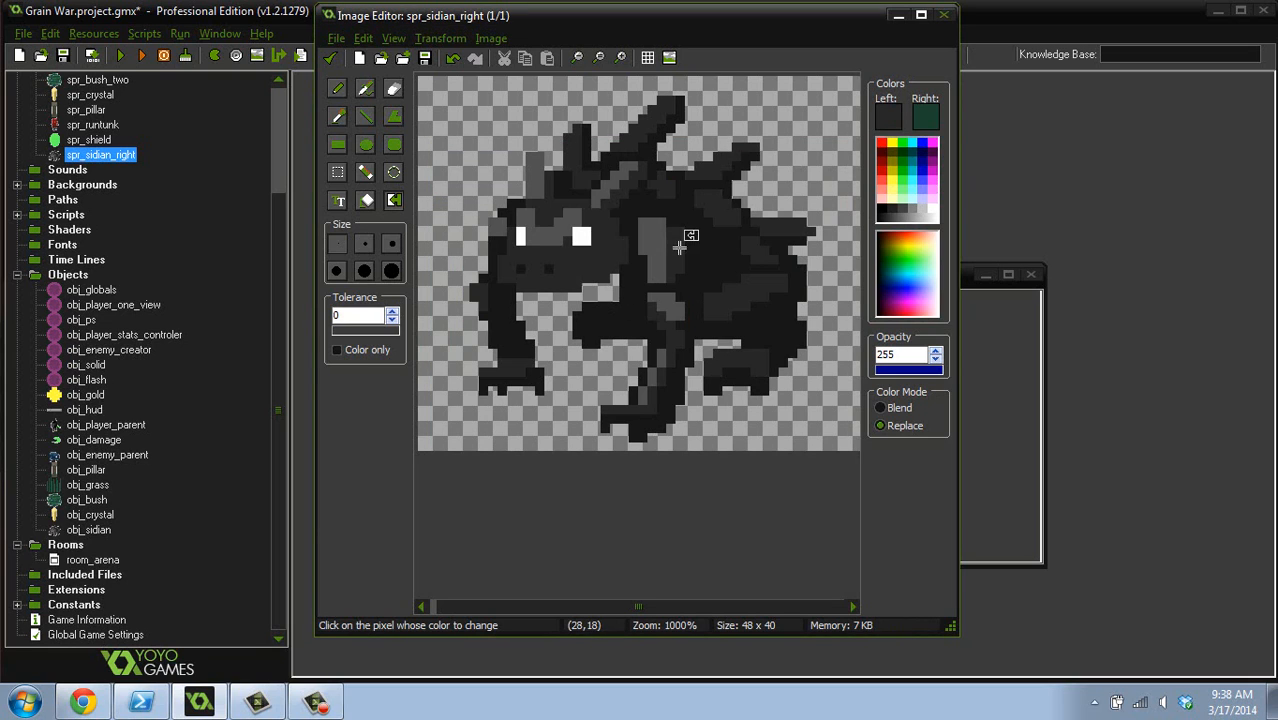
key(ctrl+z)
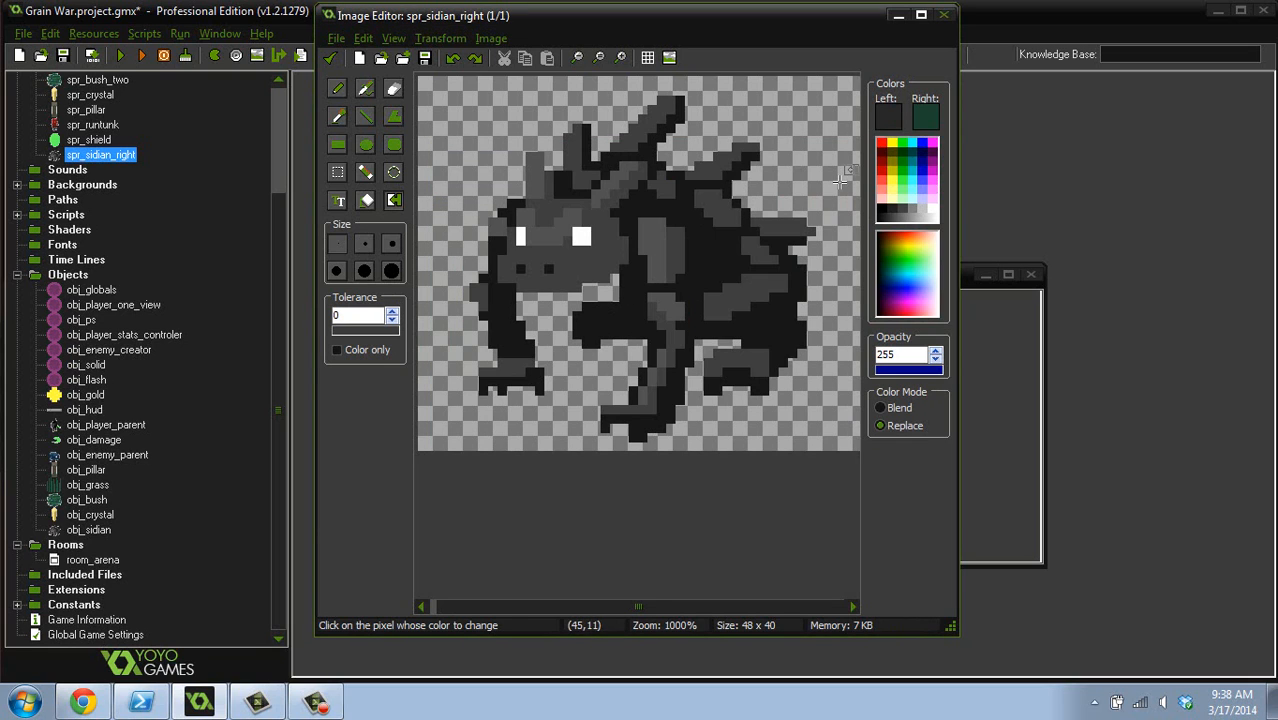
- Choose a gray slightly lighter than RGB 39, 39, 39 and replace all of the sprite's medium gray pixels with it
click(890, 114)
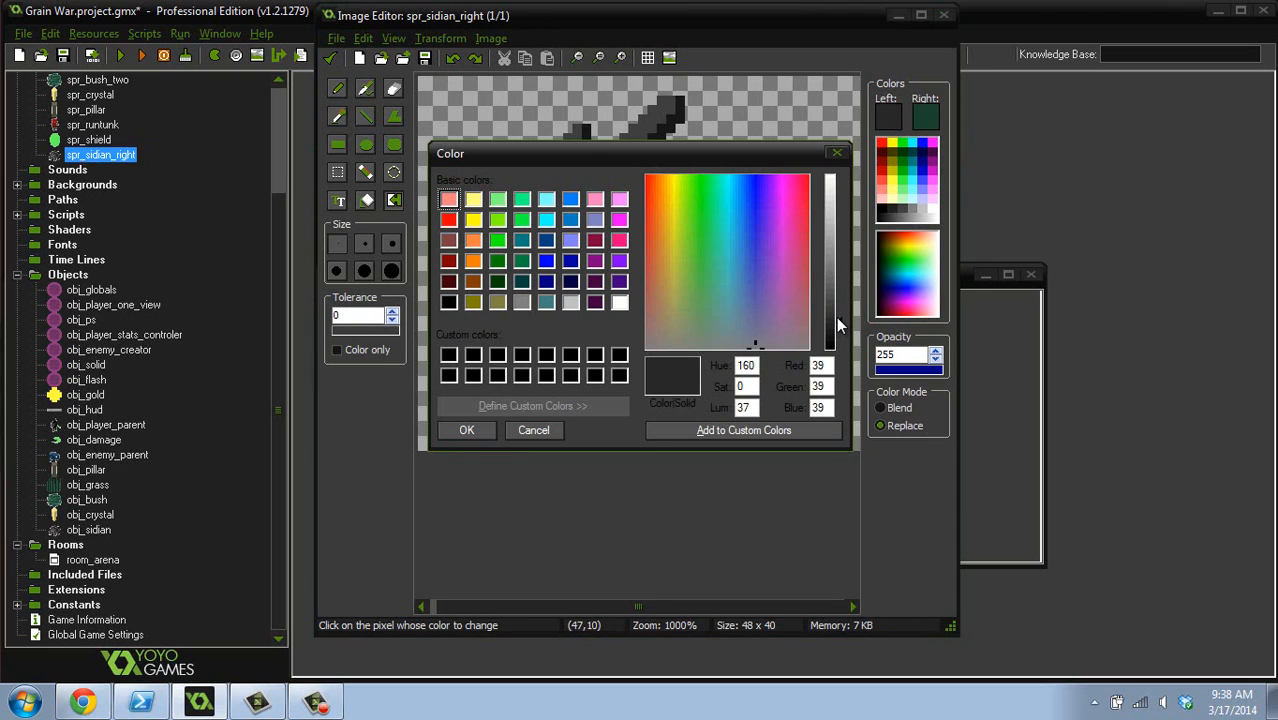
click(836, 317)
click(475, 430)
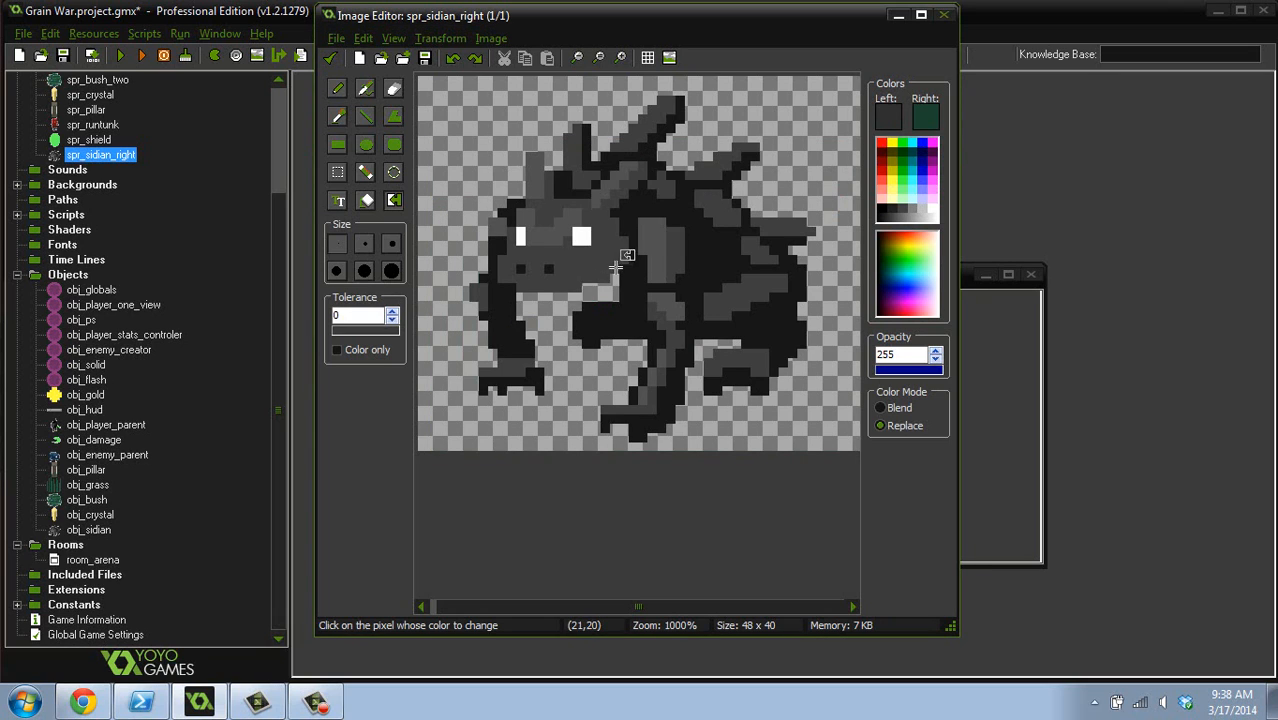
click(668, 248)
ctrl+scroll(712, 218, down, 4)
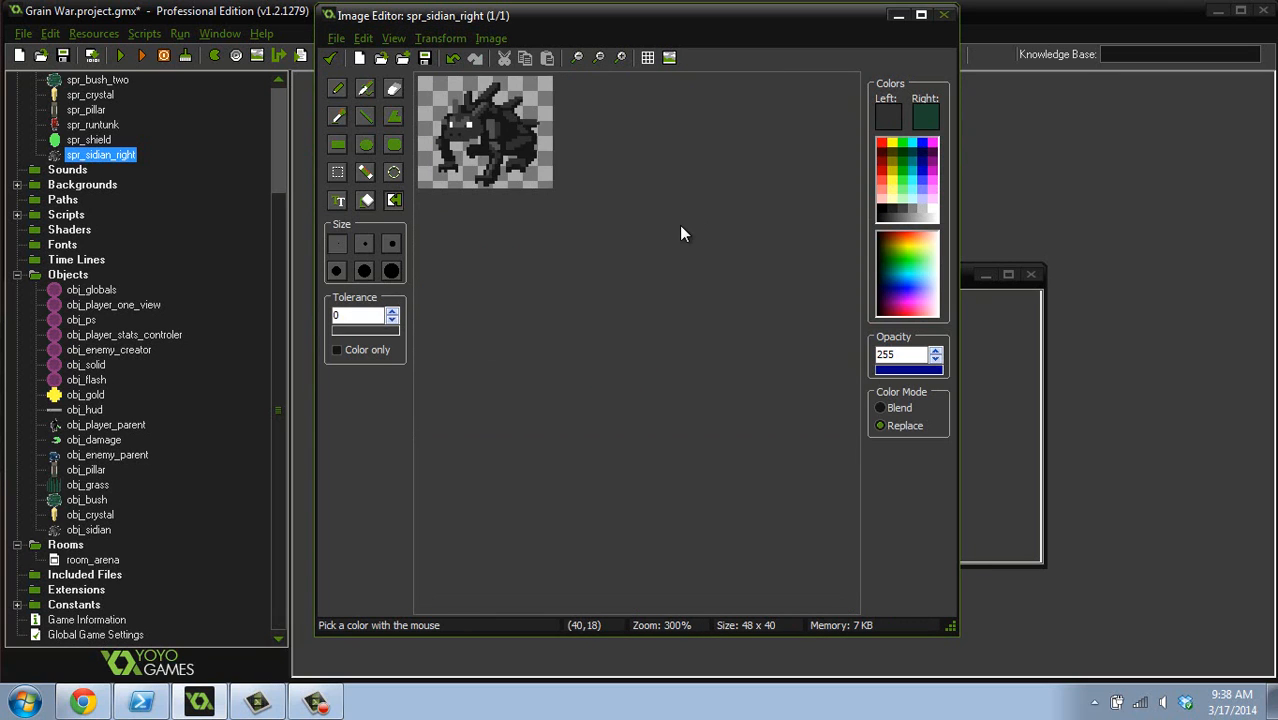
ctrl+scroll(679, 225, up, 1)
ctrl+scroll(676, 227, up, 2)
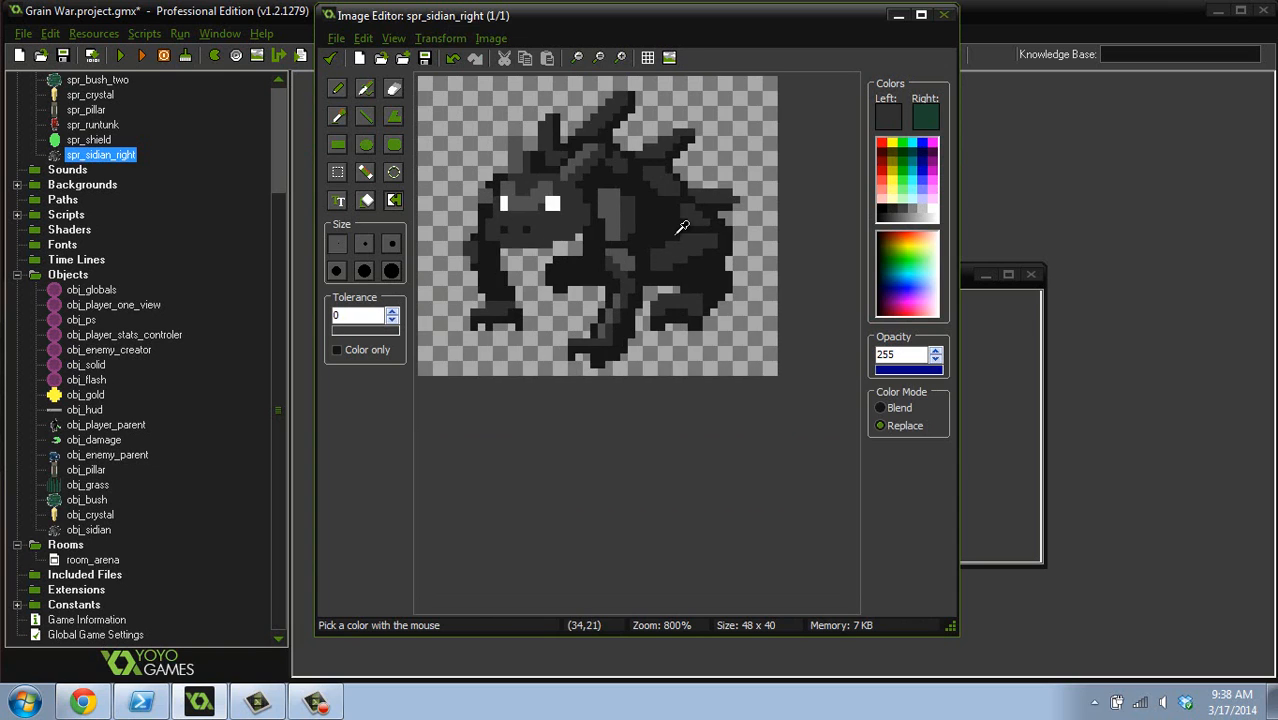
ctrl+scroll(676, 228, up, 1)
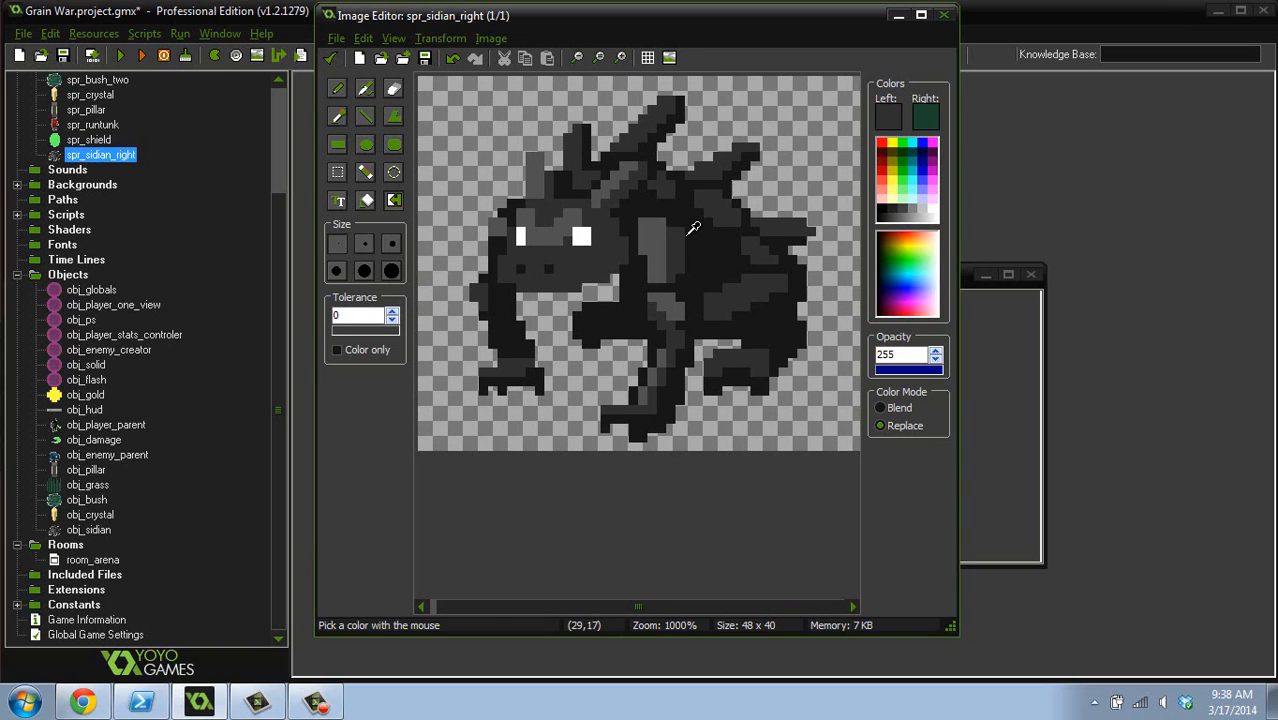
- Check the recolored sprite at a smaller scale, then accept the changes to the image and to spr_sidian_right
ctrl+scroll(664, 210, down, 4)
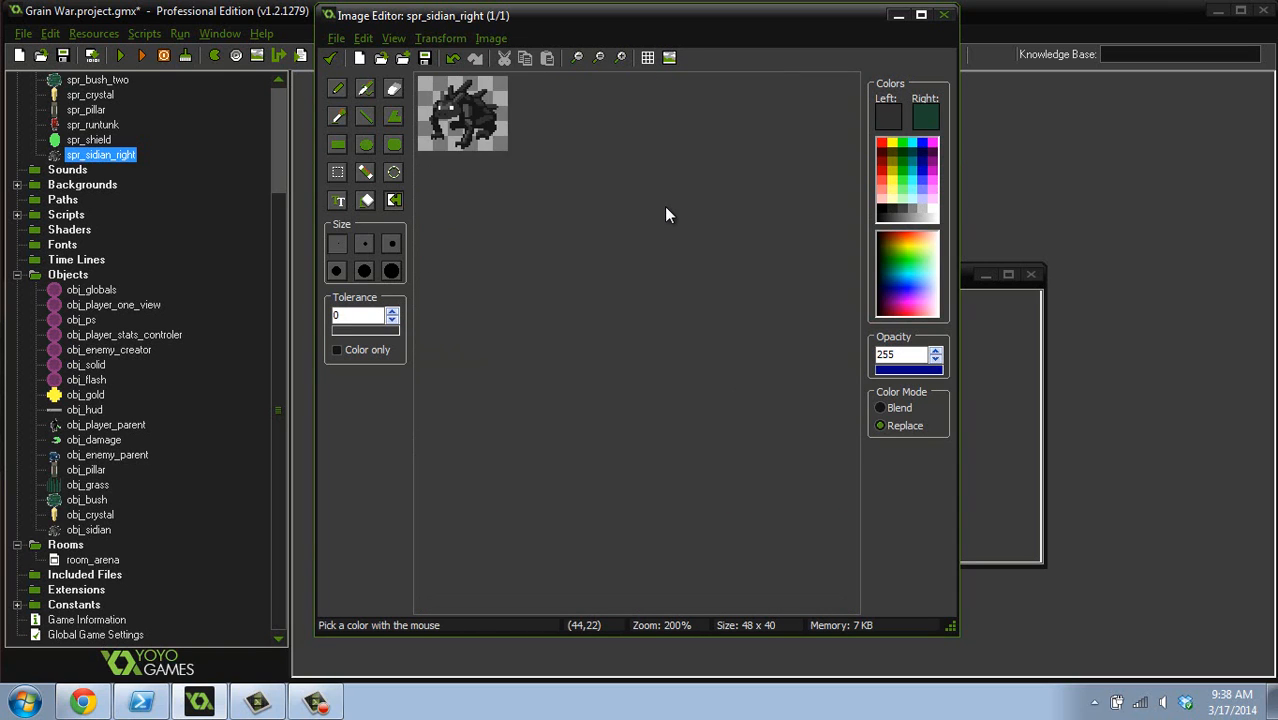
ctrl+scroll(666, 208, up, 1)
ctrl+scroll(664, 206, up, 3)
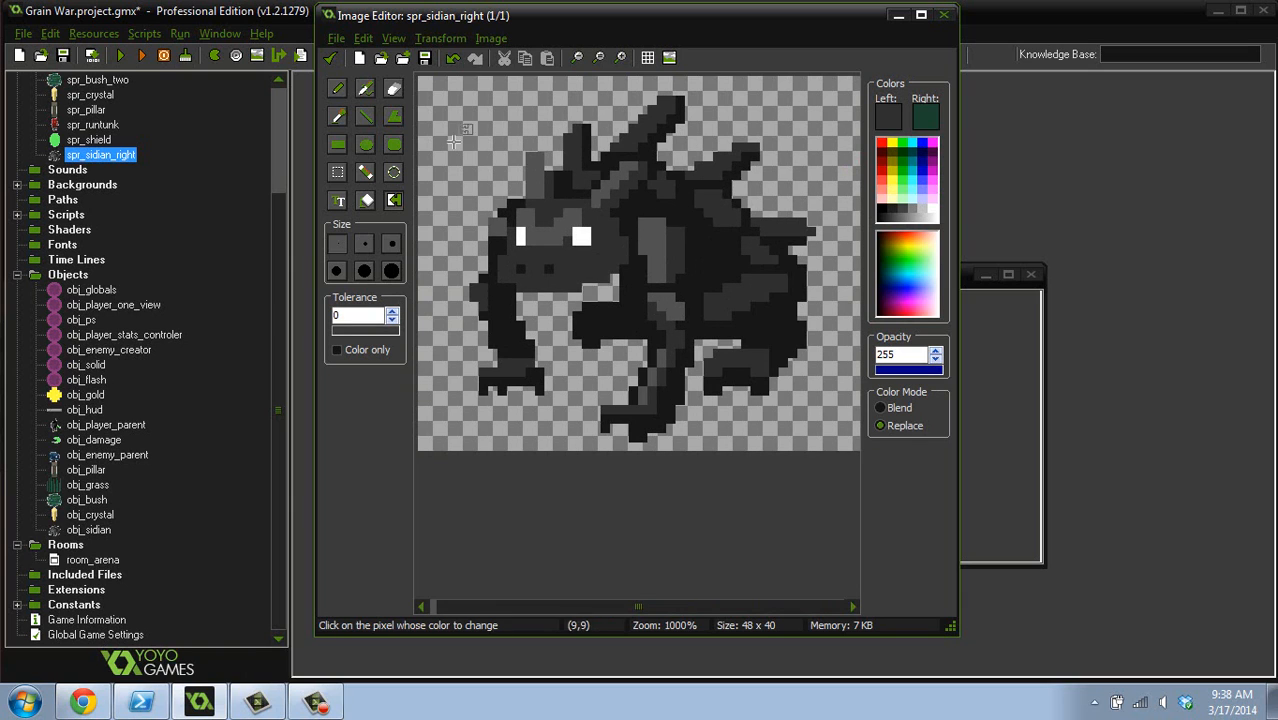
click(332, 58)
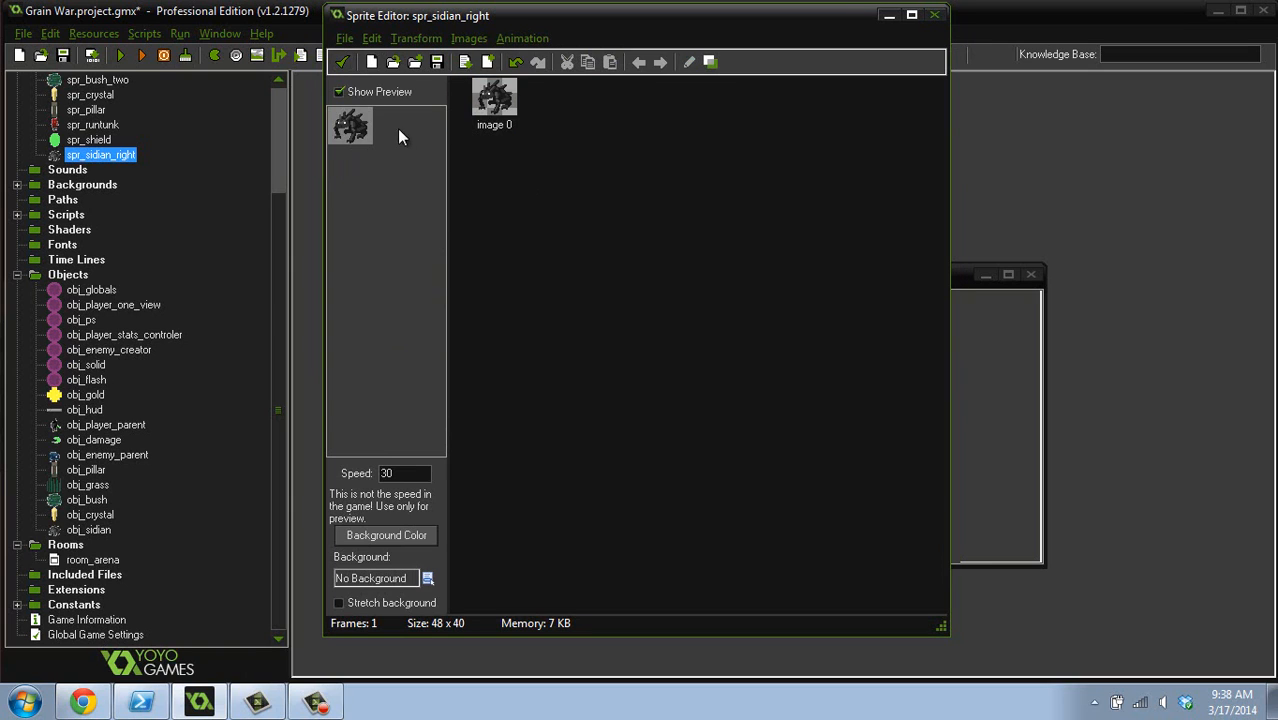
click(334, 66)
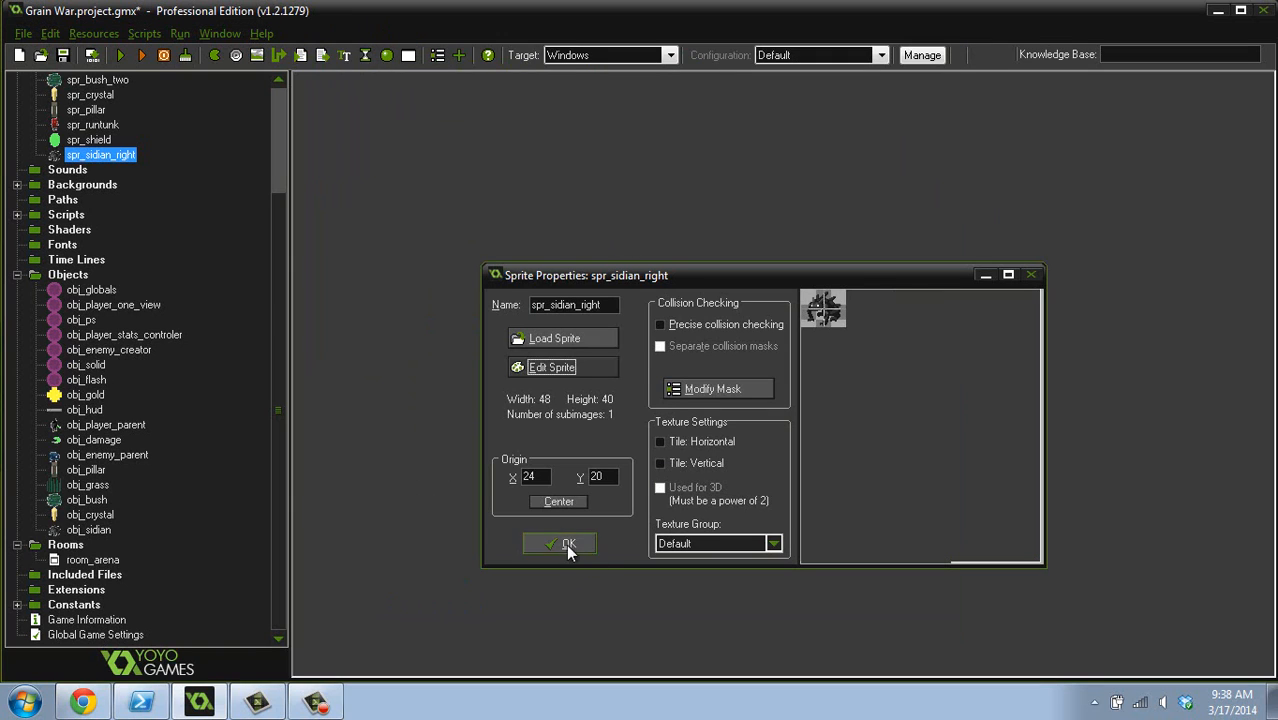
click(566, 545)
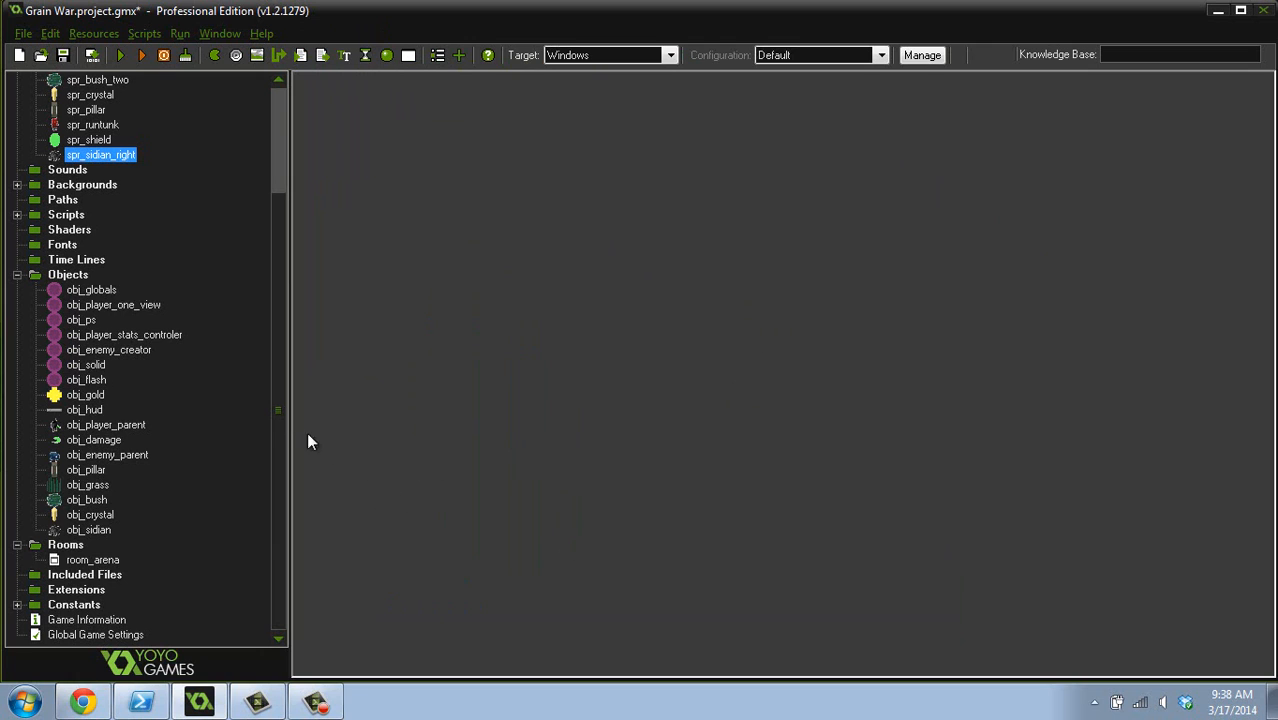
- Open room_arena with its grid hidden, examine the recolored obj_sidian beside the player and other enemy at several scales, and close the room
double_click(92, 560)
click(605, 113)
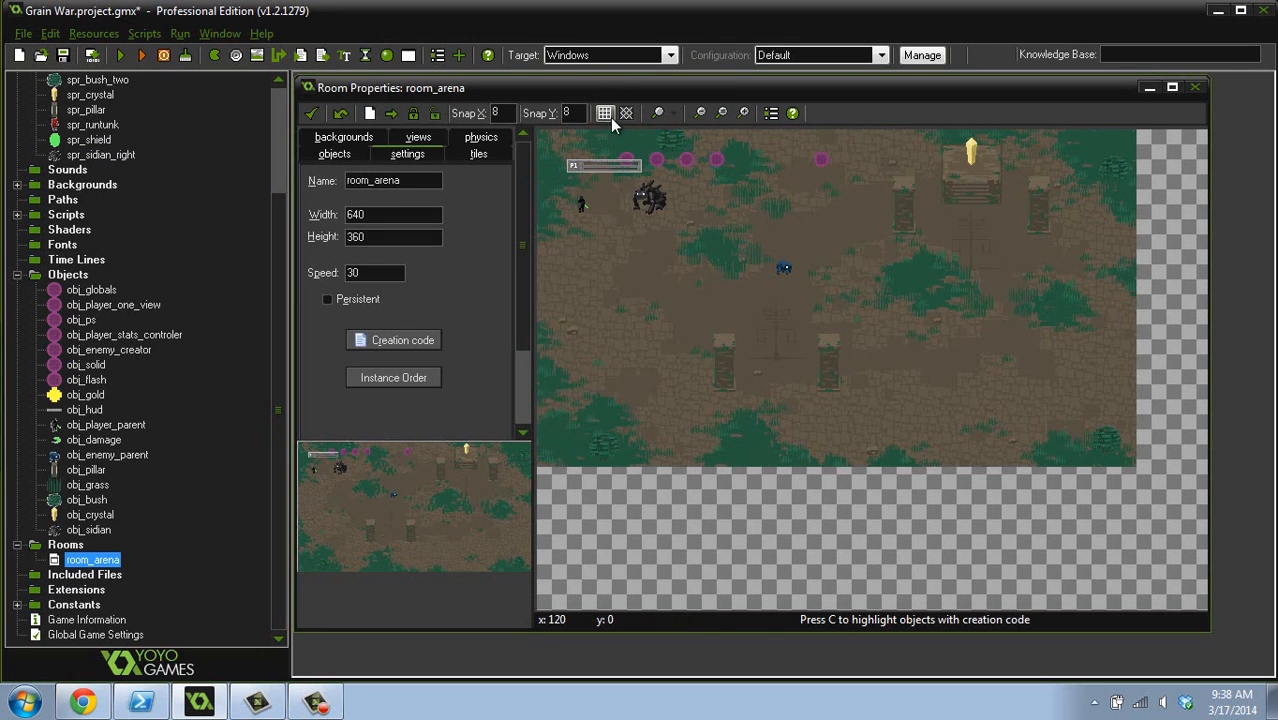
ctrl+scroll(567, 180, up, 1)
ctrl+scroll(567, 180, up, 1)
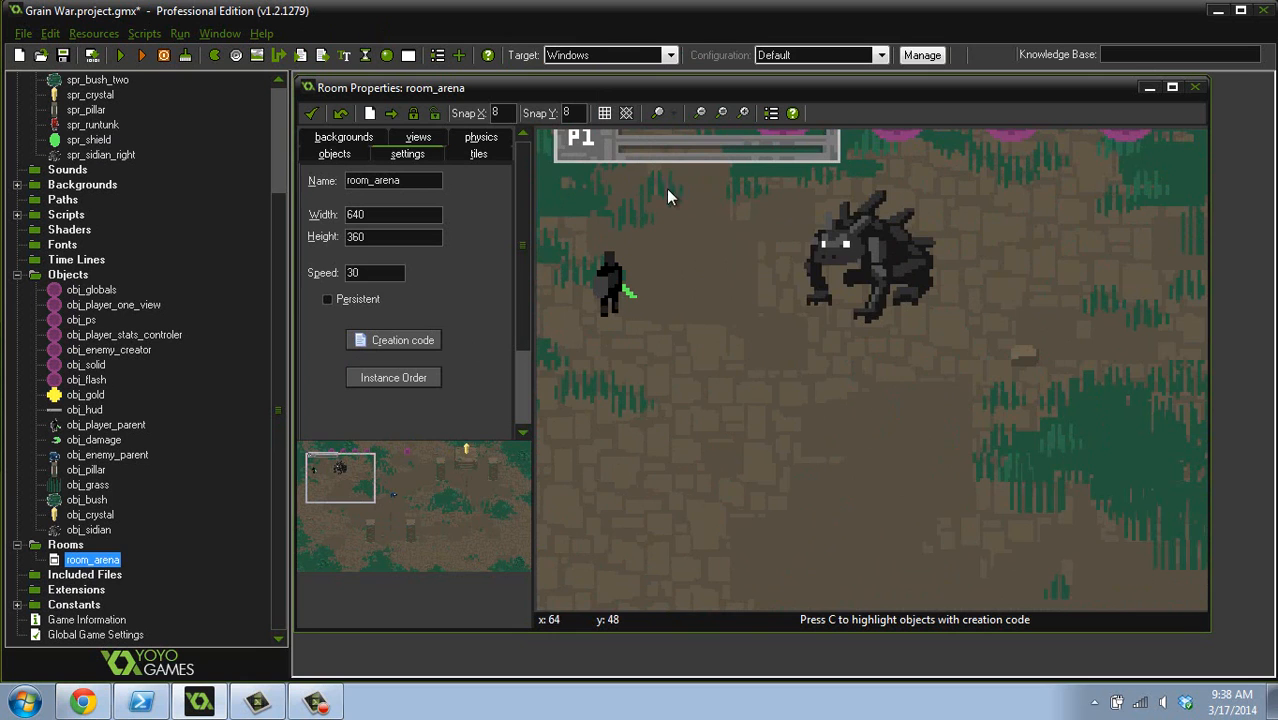
ctrl+scroll(536, 218, up, 2)
ctrl+scroll(536, 218, down, 2)
ctrl+scroll(536, 218, up, 1)
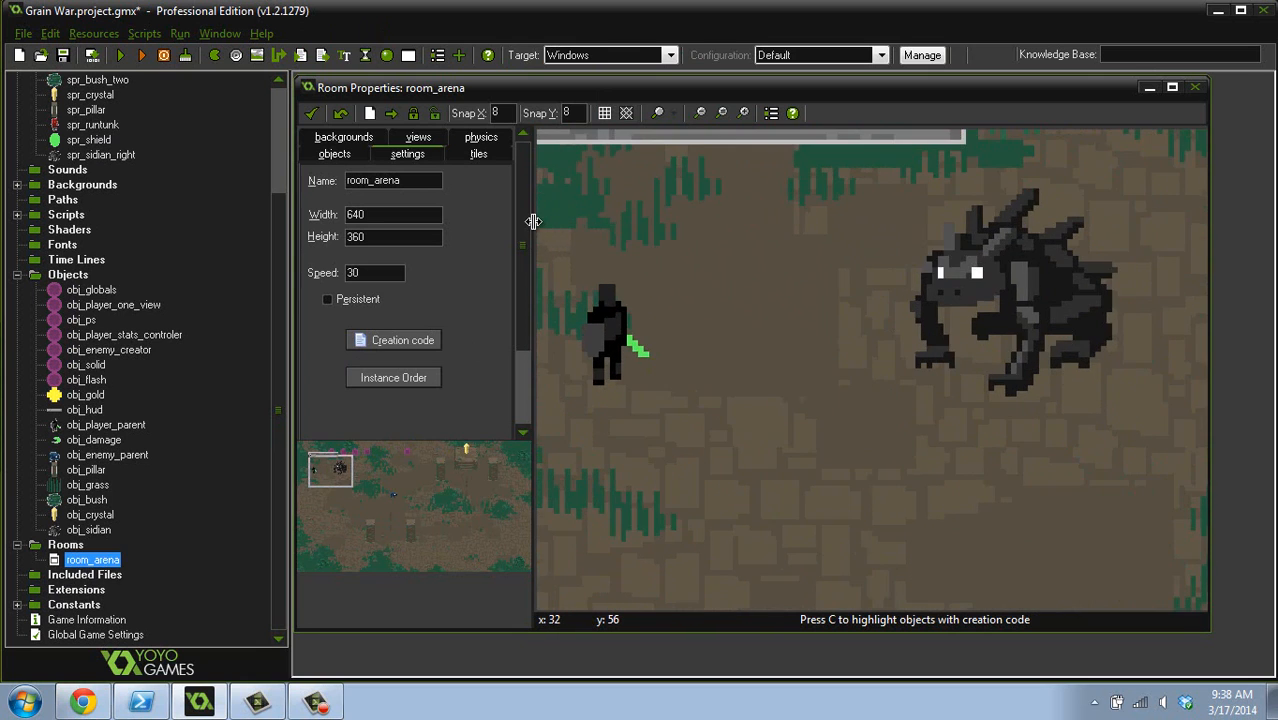
ctrl+scroll(530, 223, down, 2)
ctrl+scroll(515, 225, down, 1)
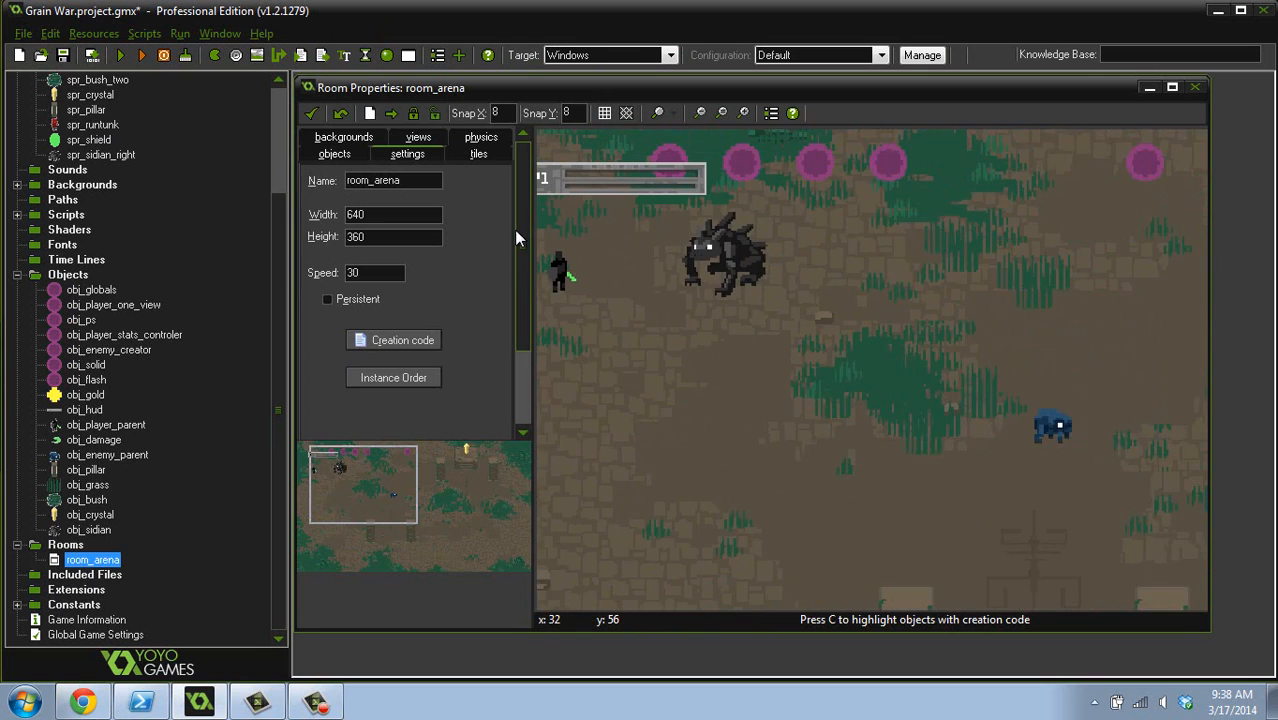
ctrl+scroll(516, 238, down, 1)
drag(367, 489, 362, 476)
ctrl+scroll(552, 256, up, 2)
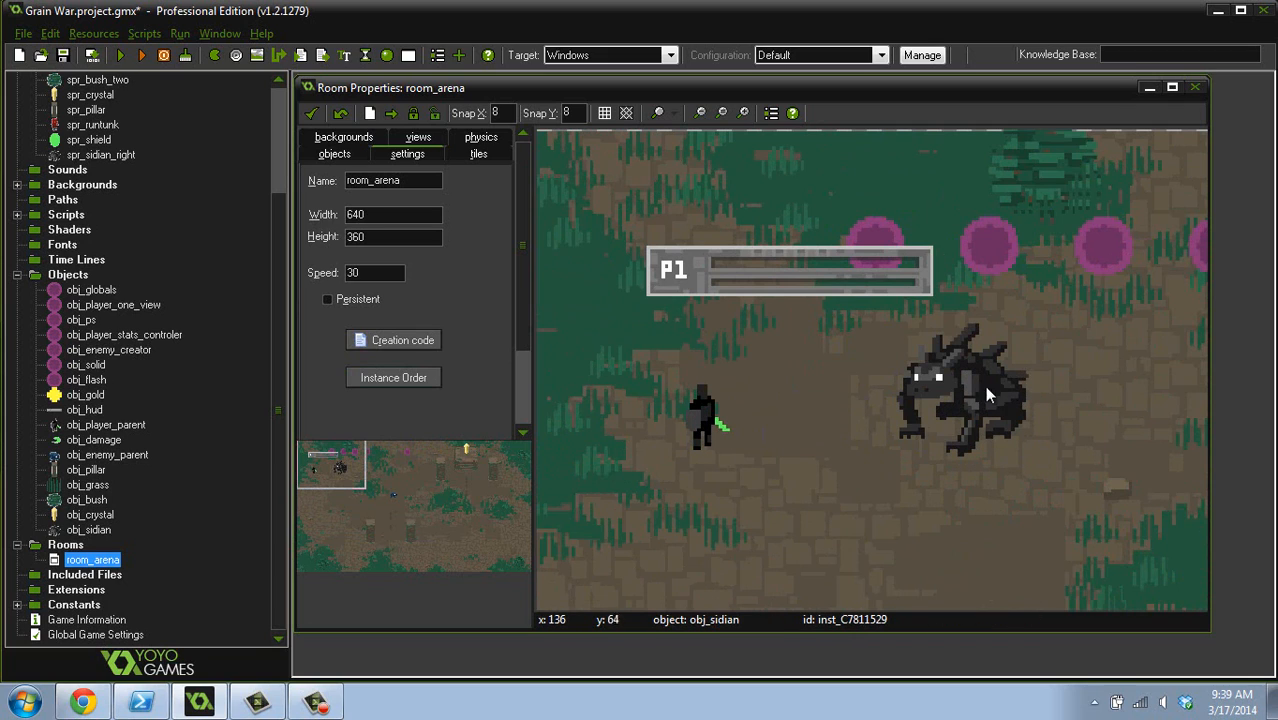
click(314, 113)
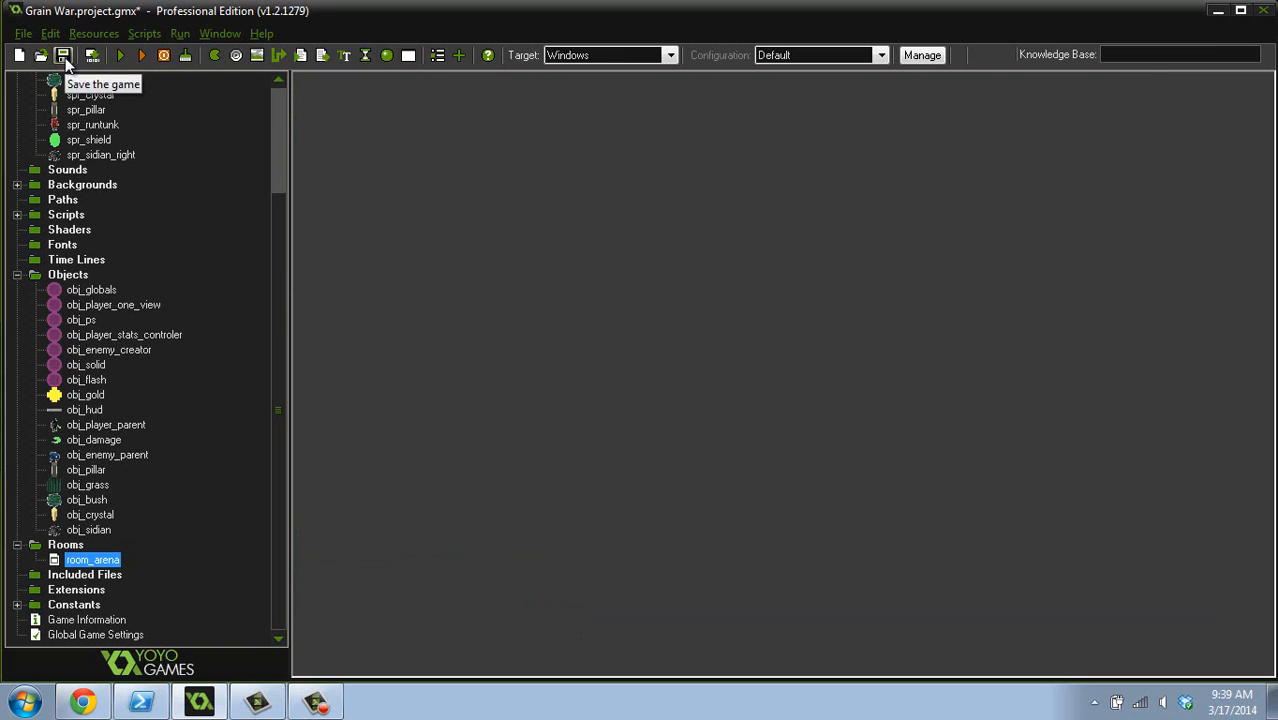
- Reopen spr_sidian_right and bring up its frames for editing
double_click(100, 155)
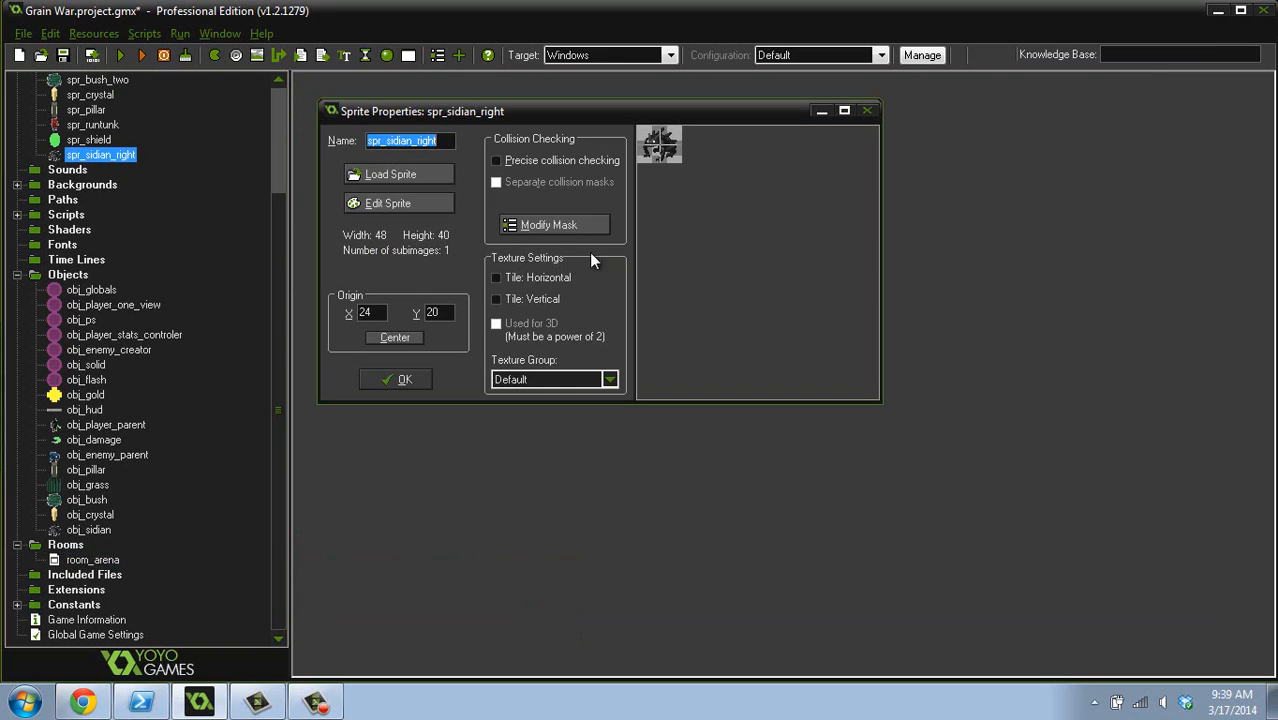
click(424, 208)
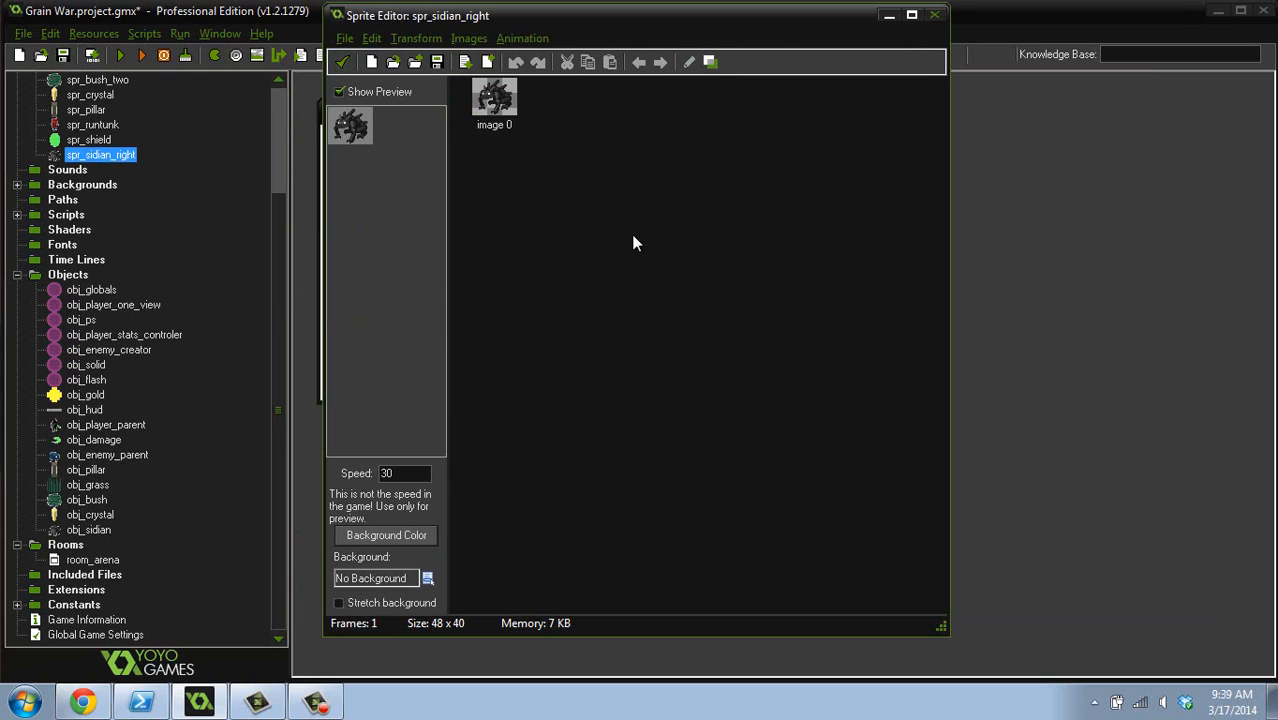